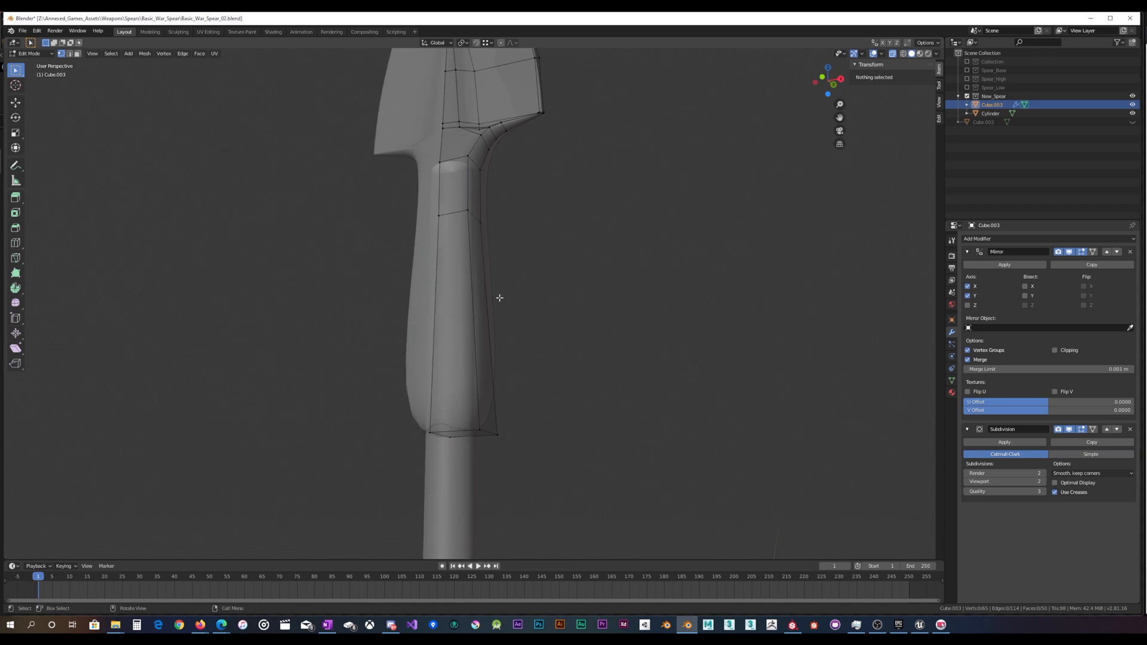
Step: Bevel the edges around the socket's lower end with two segments and a width of about 0.00256 m
middle_drag(496, 314, 505, 322)
alt+click(468, 443)
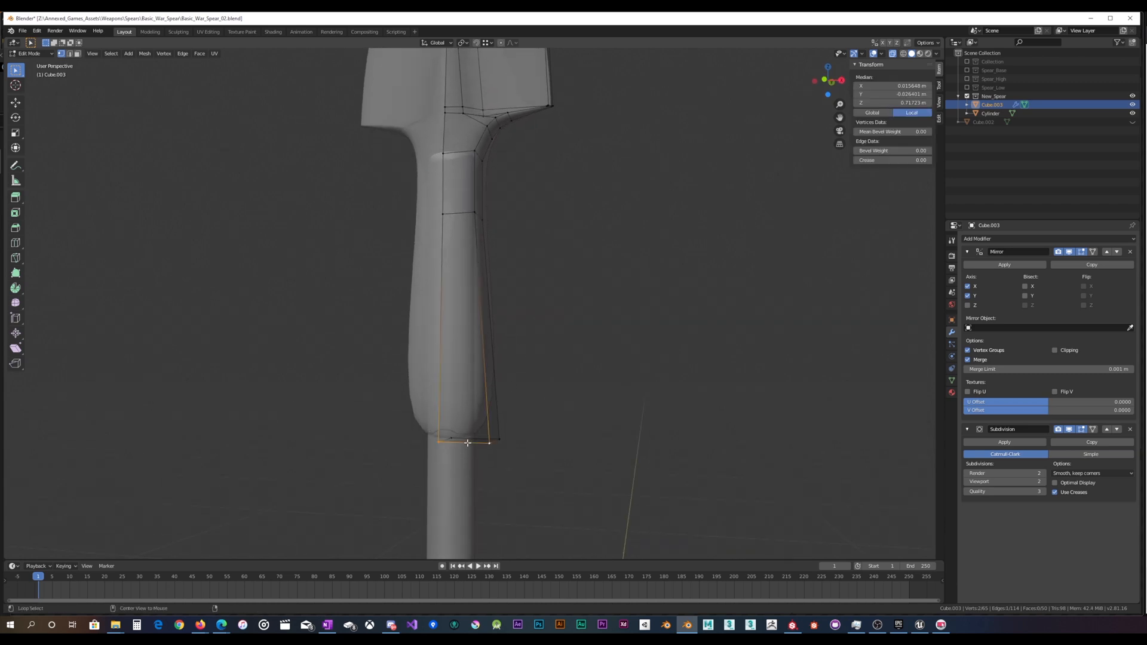
shift+click(498, 442)
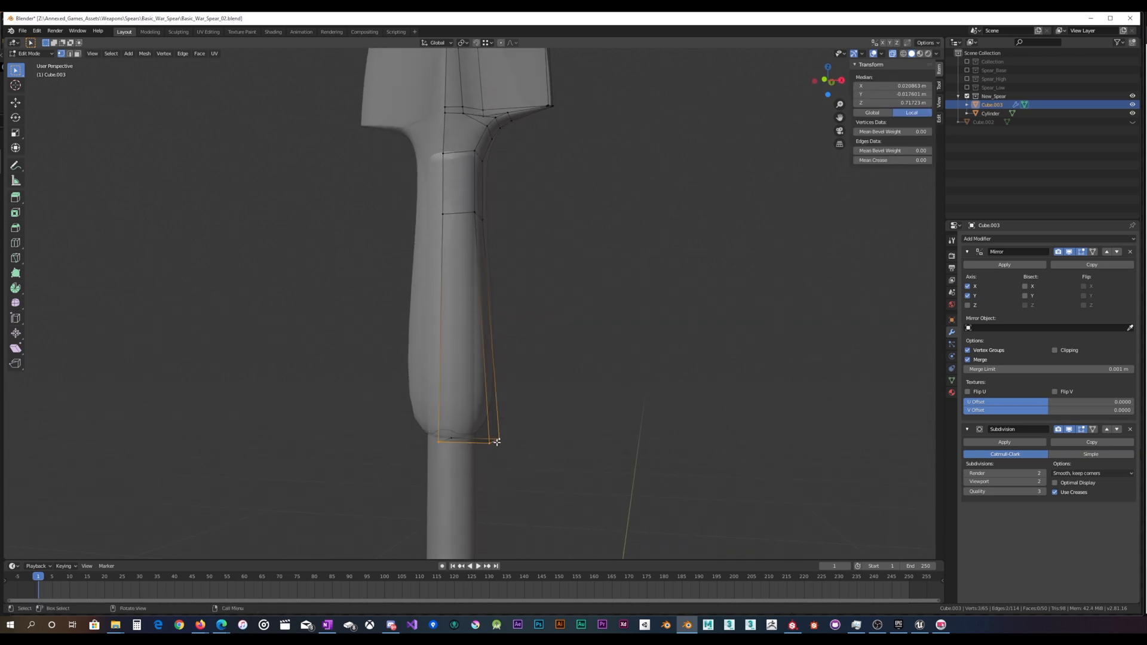
key(ctrl+b)
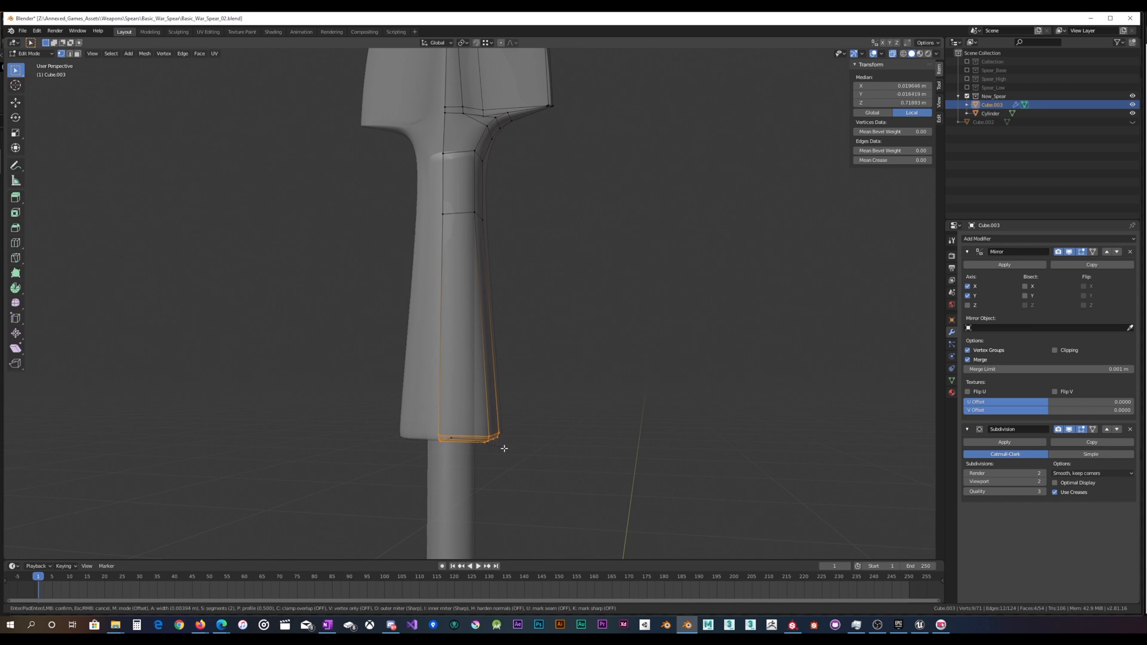
click(500, 454)
scroll(499, 455, up, 3)
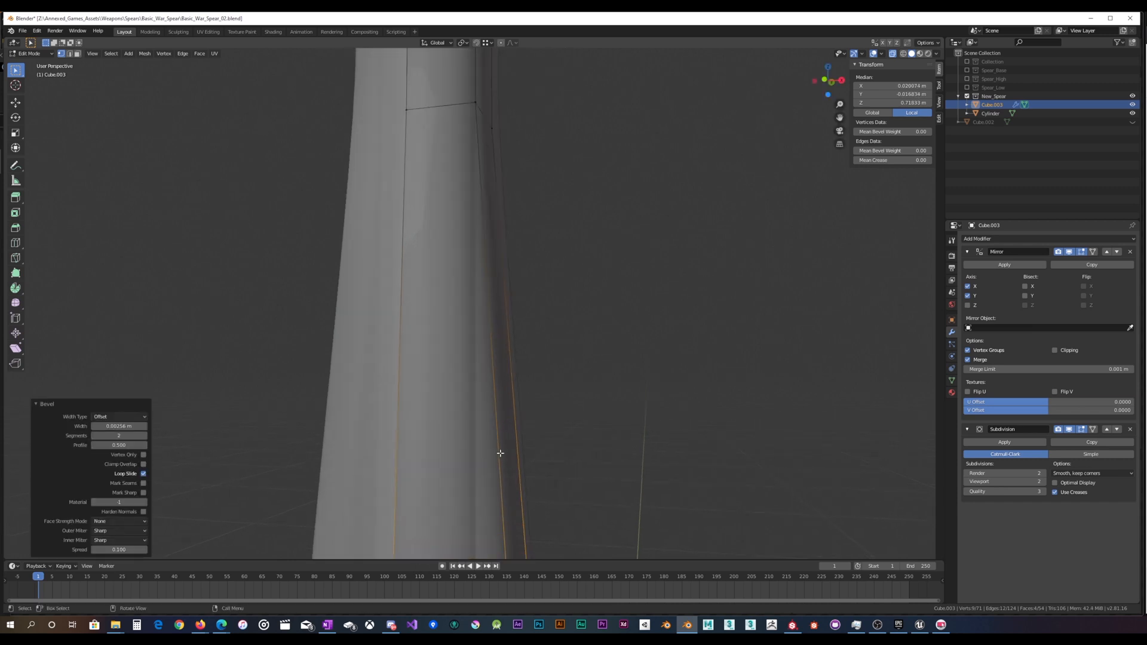
middle_drag(500, 456, 524, 433)
scroll(515, 386, down, 4)
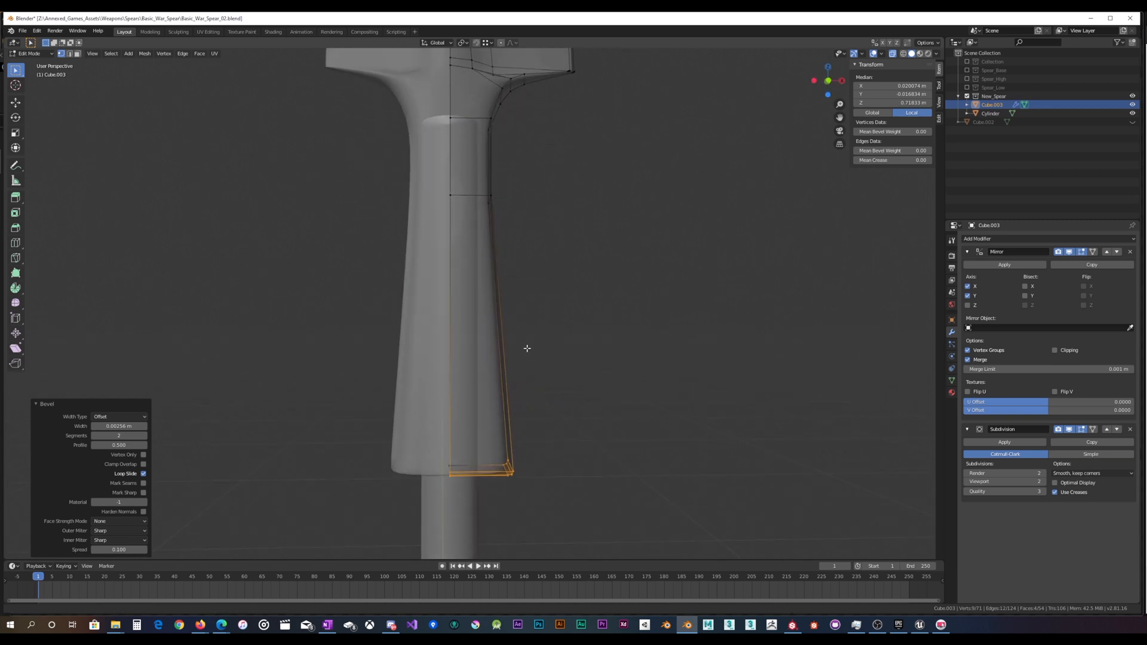
middle_drag(525, 351, 488, 357)
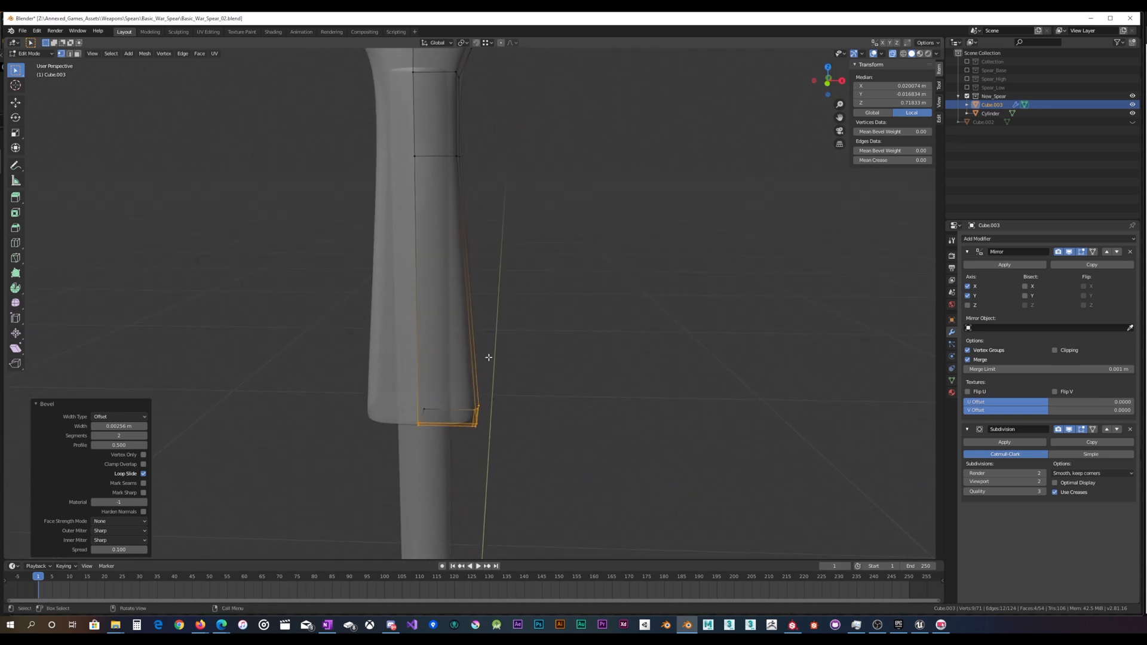
middle_drag(421, 445, 389, 434)
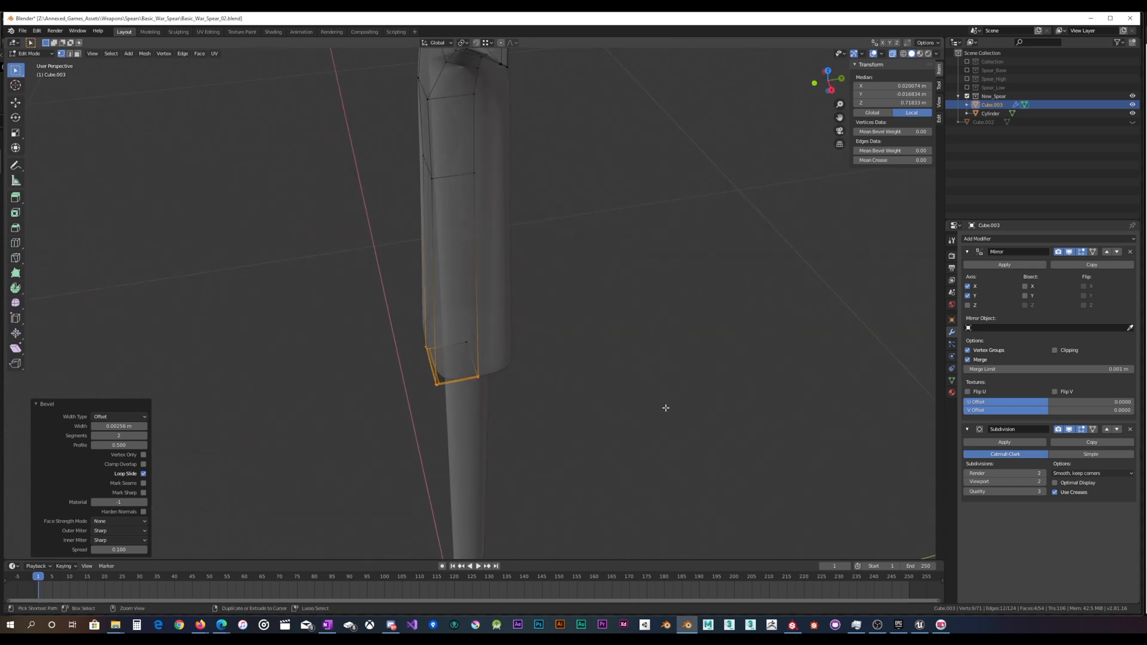
key(alt+s)
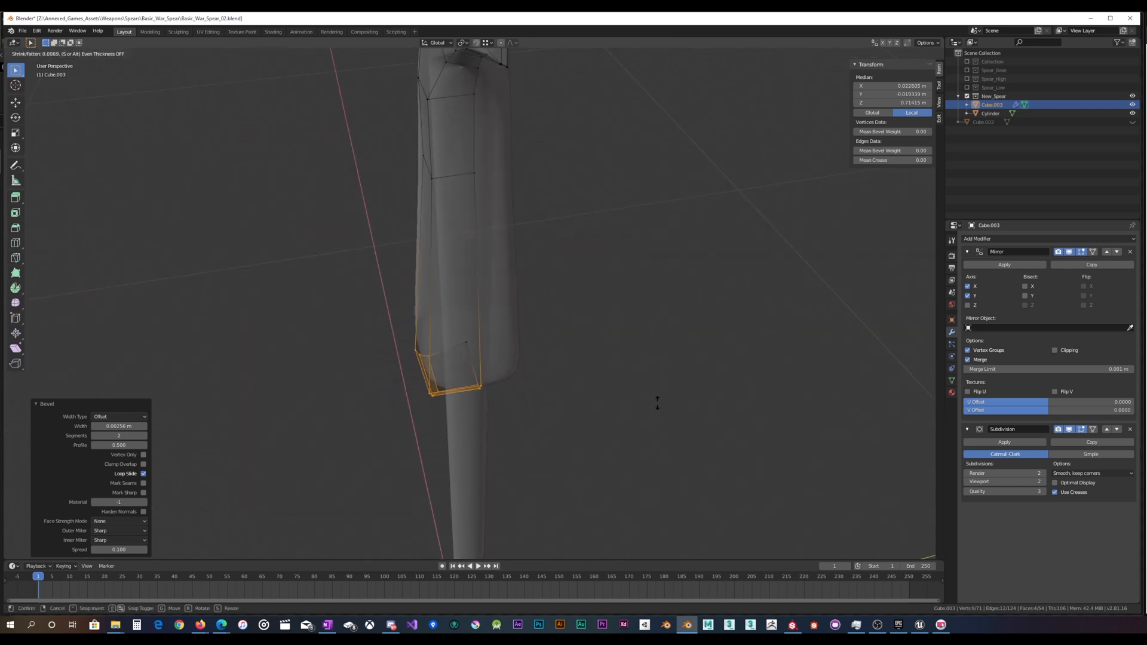
click(651, 414)
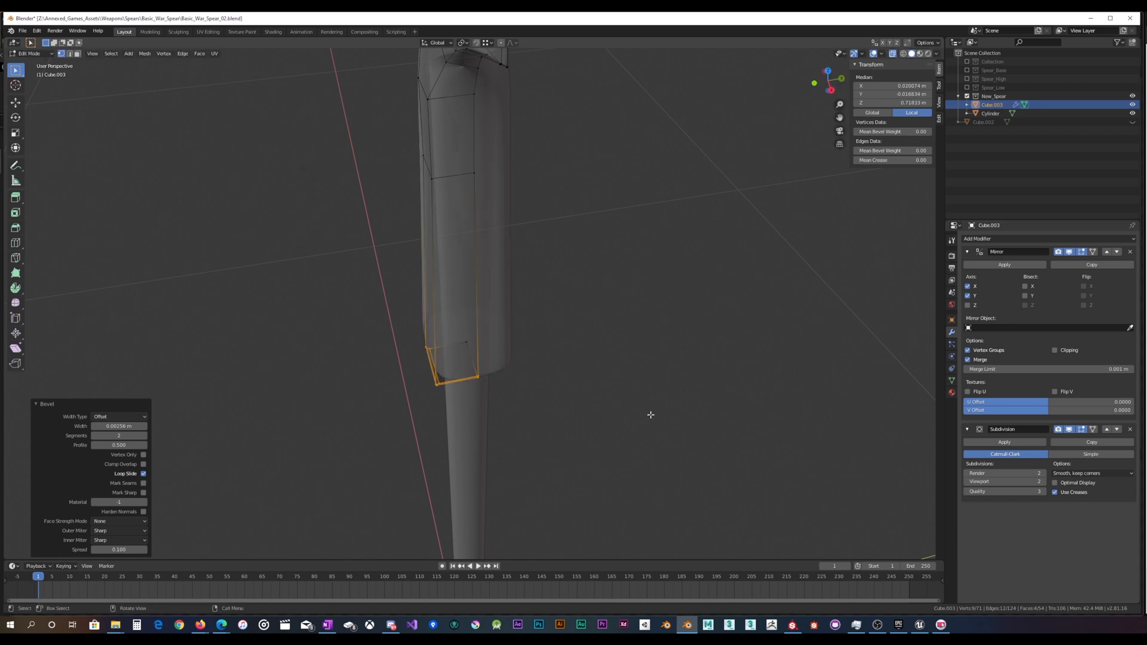
Step: Move the vertices on the outer side of the socket's lower end inward along X by about 0.0113 m
middle_drag(629, 410, 691, 391)
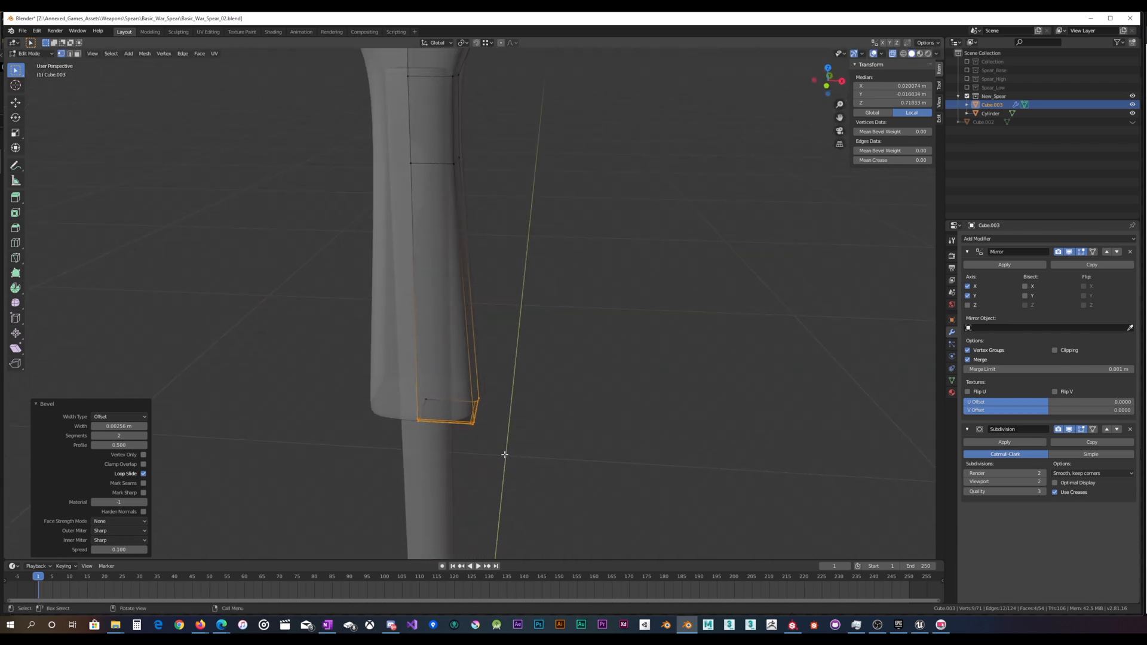
drag(459, 443, 510, 360)
scroll(511, 364, down, 3)
middle_drag(515, 380, 526, 426)
key(g)
key(x)
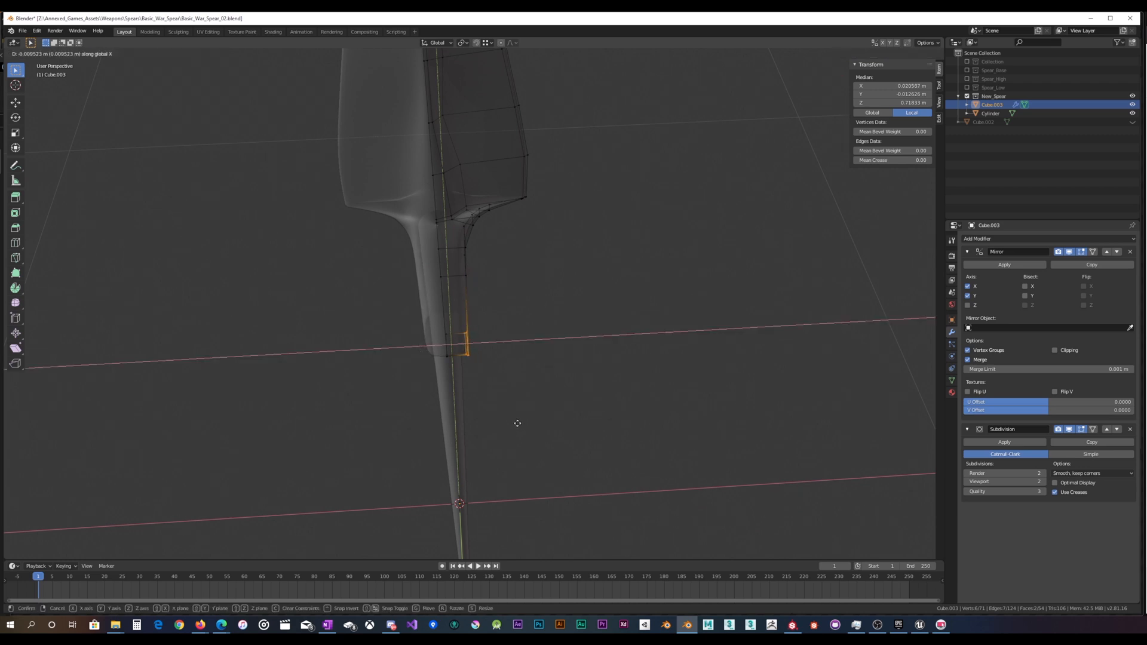
click(465, 416)
Step: Move the front vertices of the socket's lower end inward along Y by about 0.00752 m
scroll(466, 416, up, 2)
middle_drag(512, 410, 411, 335)
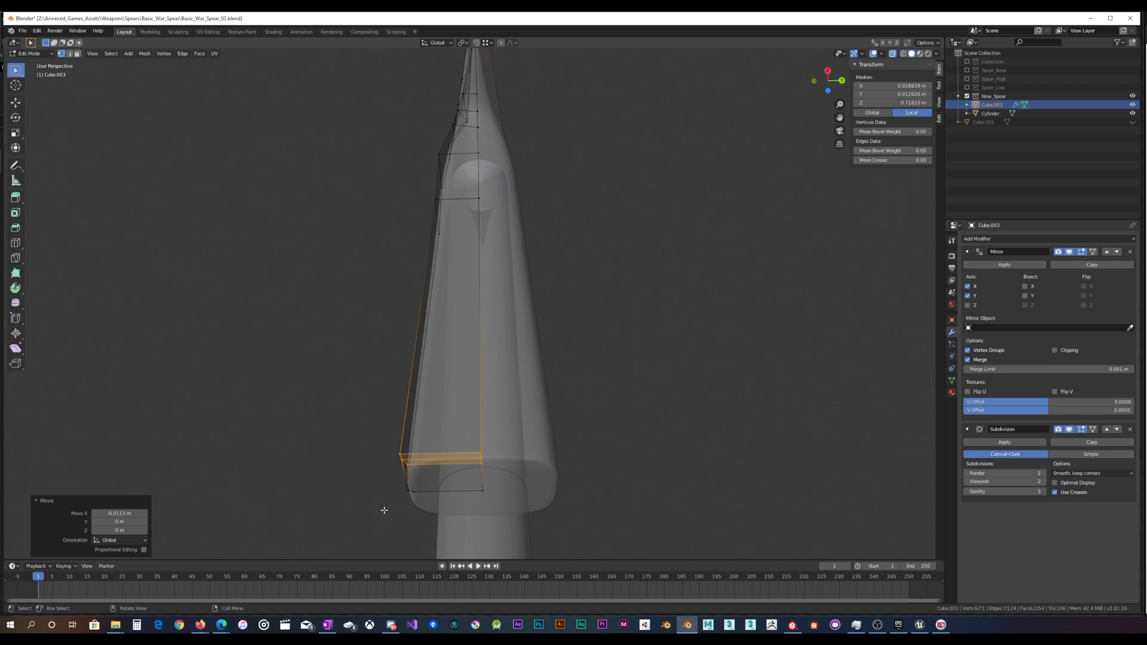
drag(384, 510, 423, 408)
middle_drag(426, 402, 431, 482)
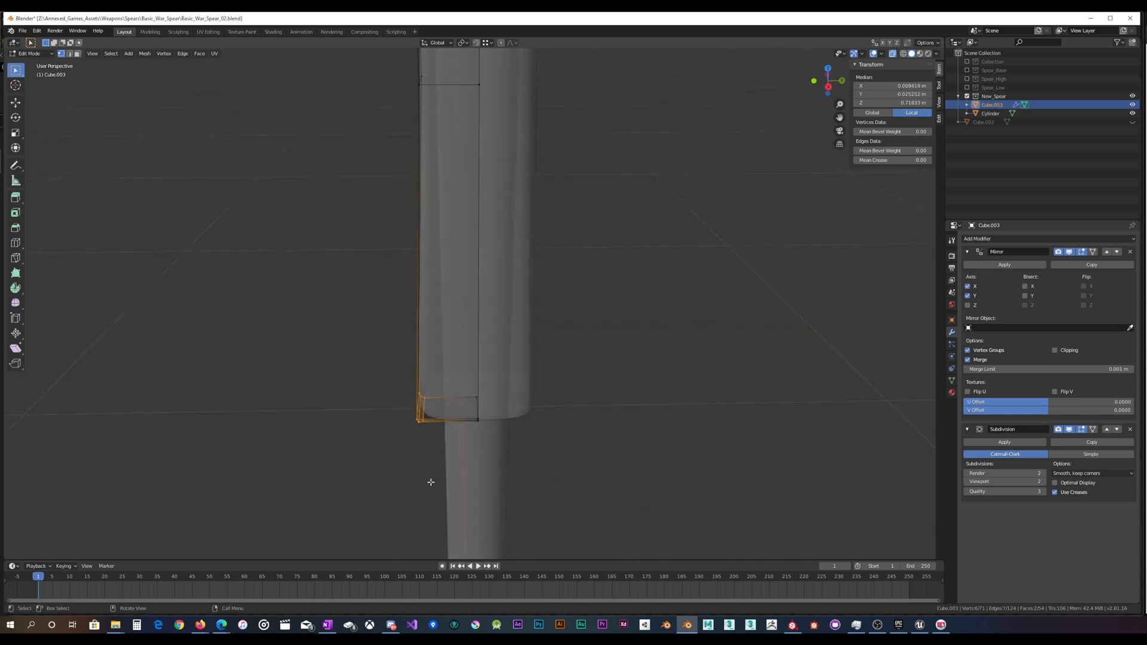
key(g)
key(y)
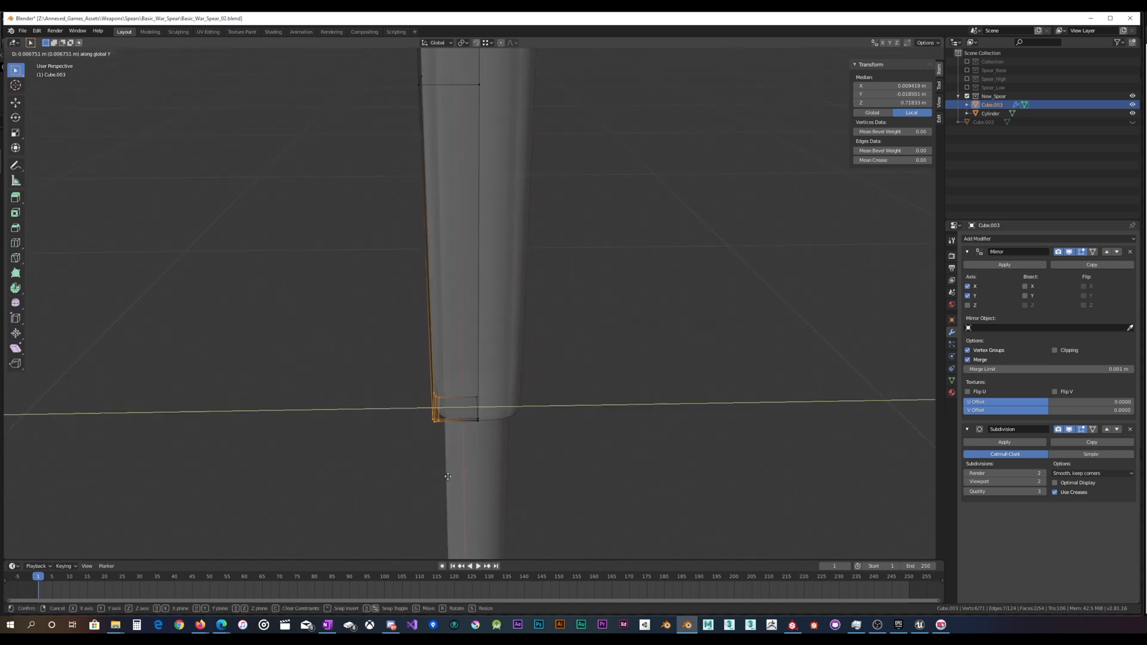
click(449, 476)
Step: Select the socket's corner vertices in top view and move them about -0.00295 m in X and 0.00238 m in Y
middle_drag(449, 476, 546, 508)
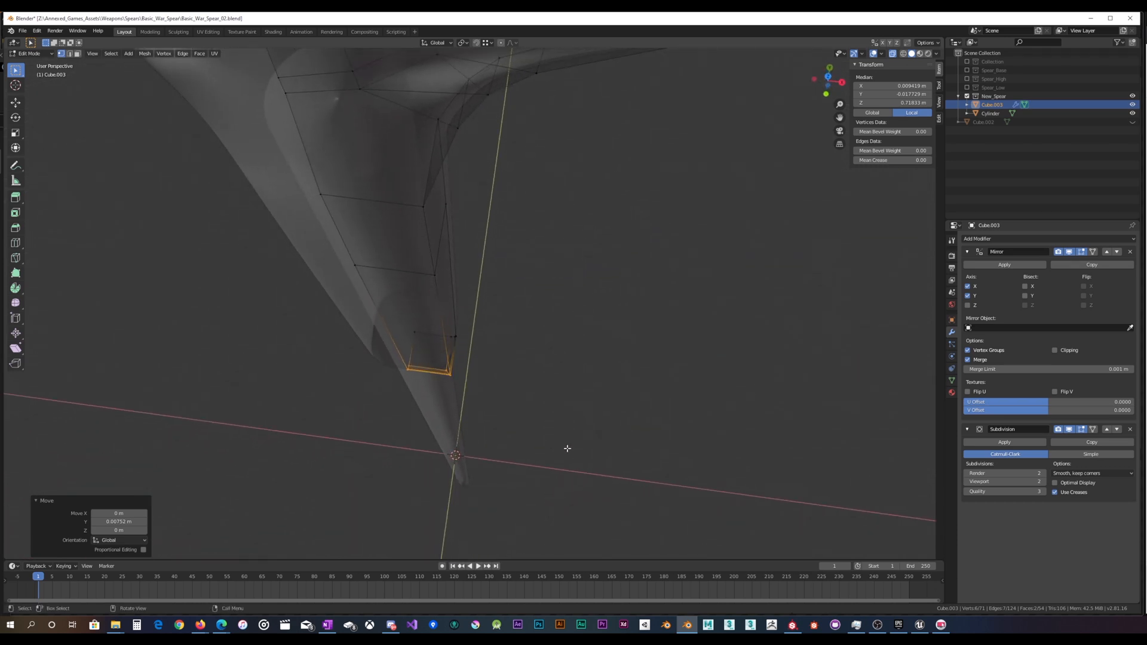
key(KP_7)
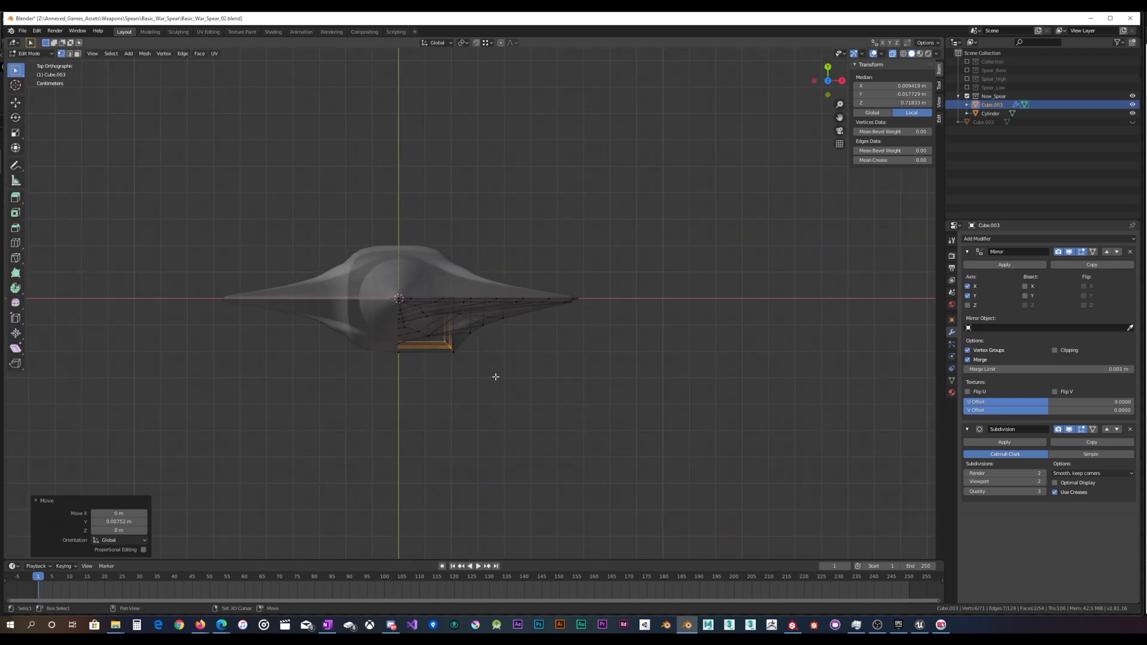
shift+middle_drag(495, 377, 492, 307)
drag(407, 321, 477, 275)
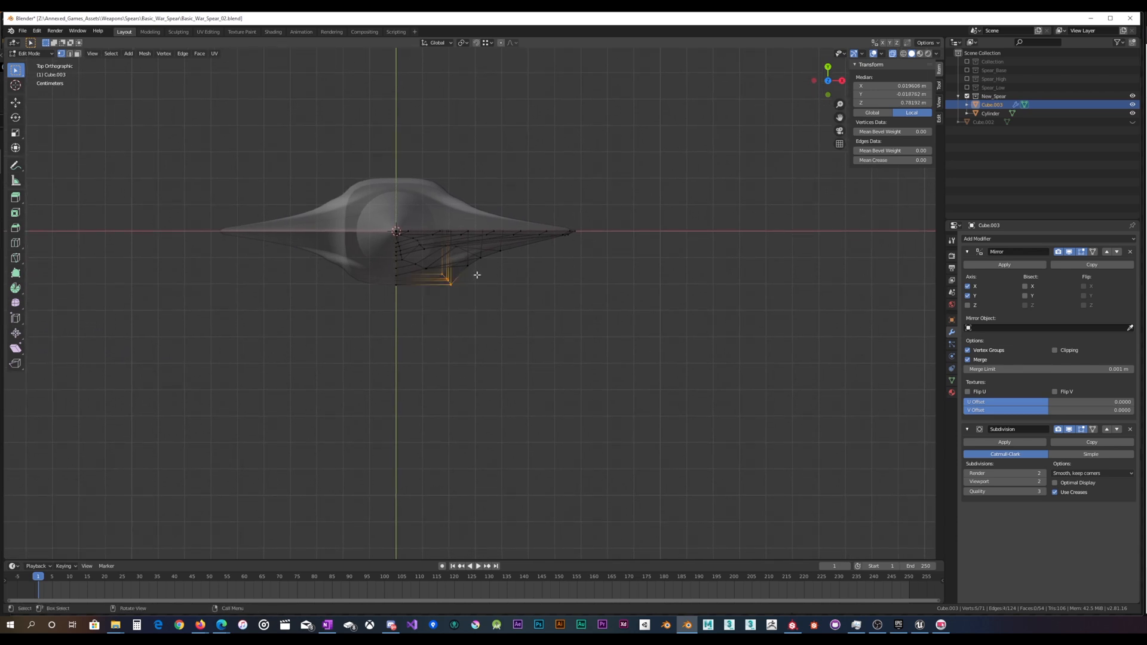
scroll(476, 299, up, 5)
middle_drag(476, 310, 469, 285)
scroll(449, 236, down, 5)
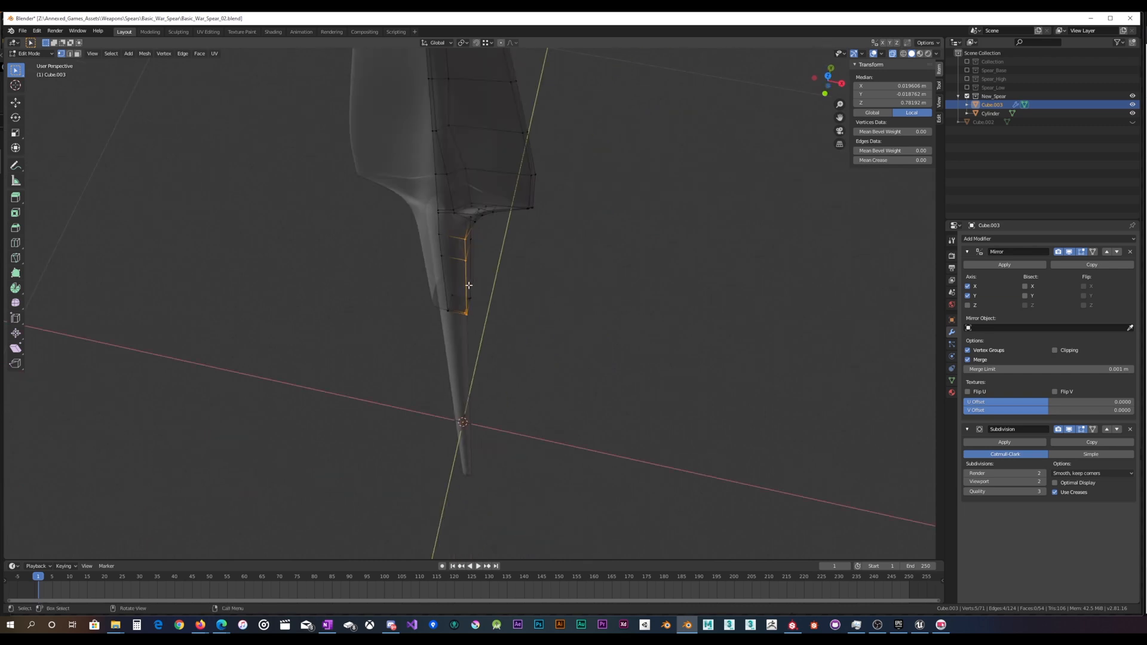
key(KP_7)
scroll(468, 286, up, 4)
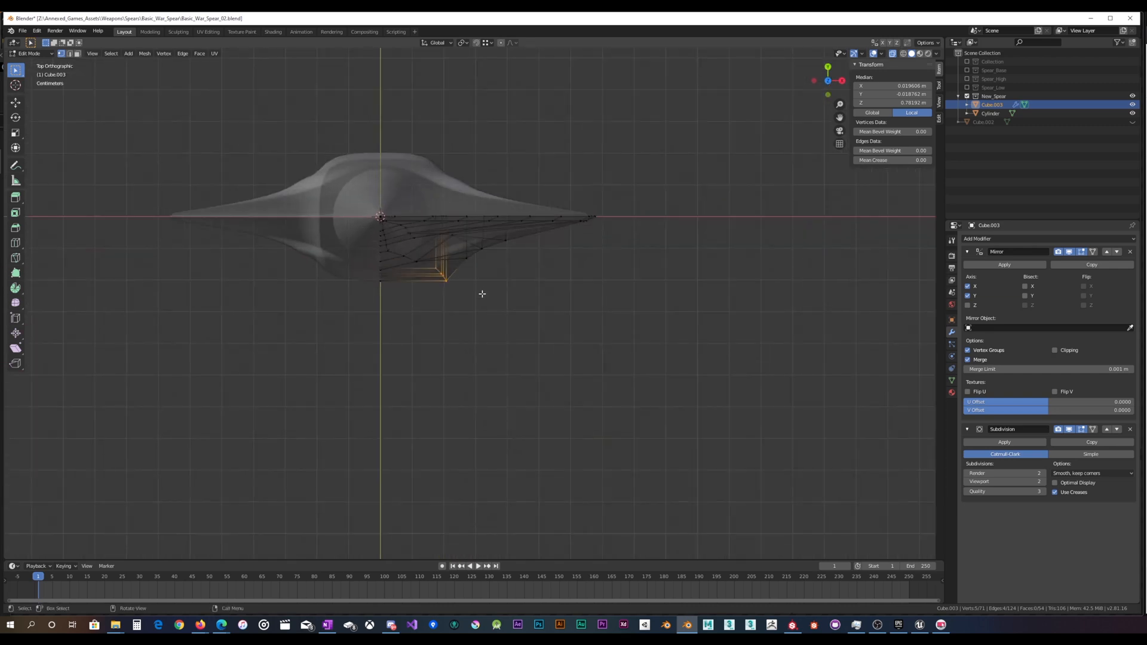
click(892, 54)
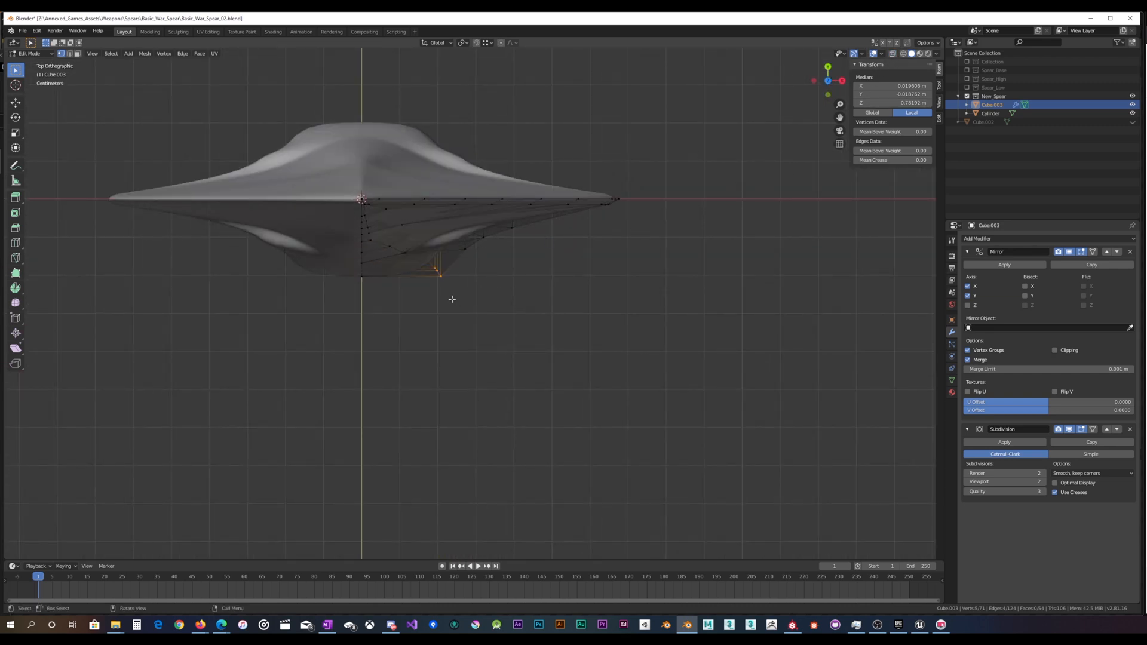
shift+middle_drag(545, 320, 526, 195)
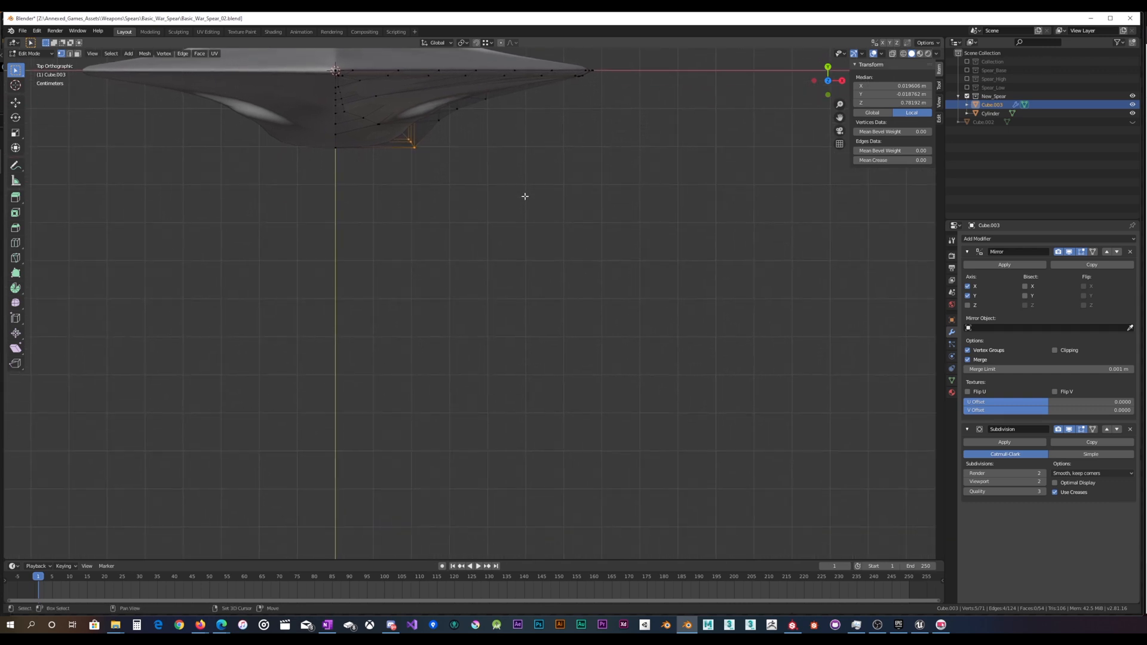
click(893, 54)
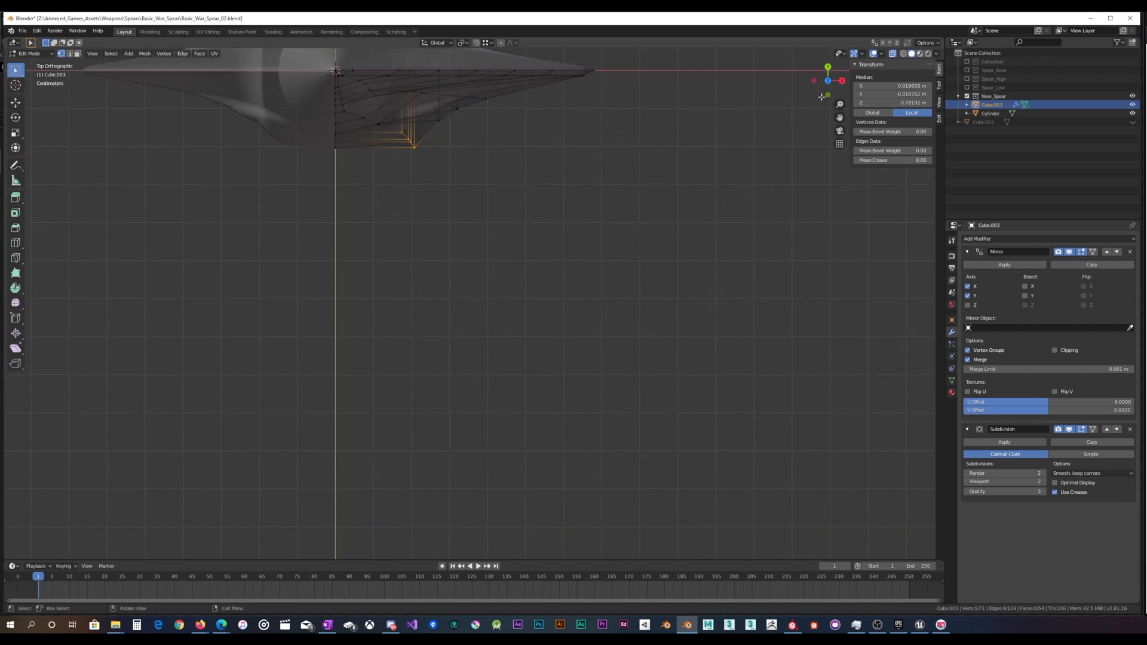
key(g)
click(638, 143)
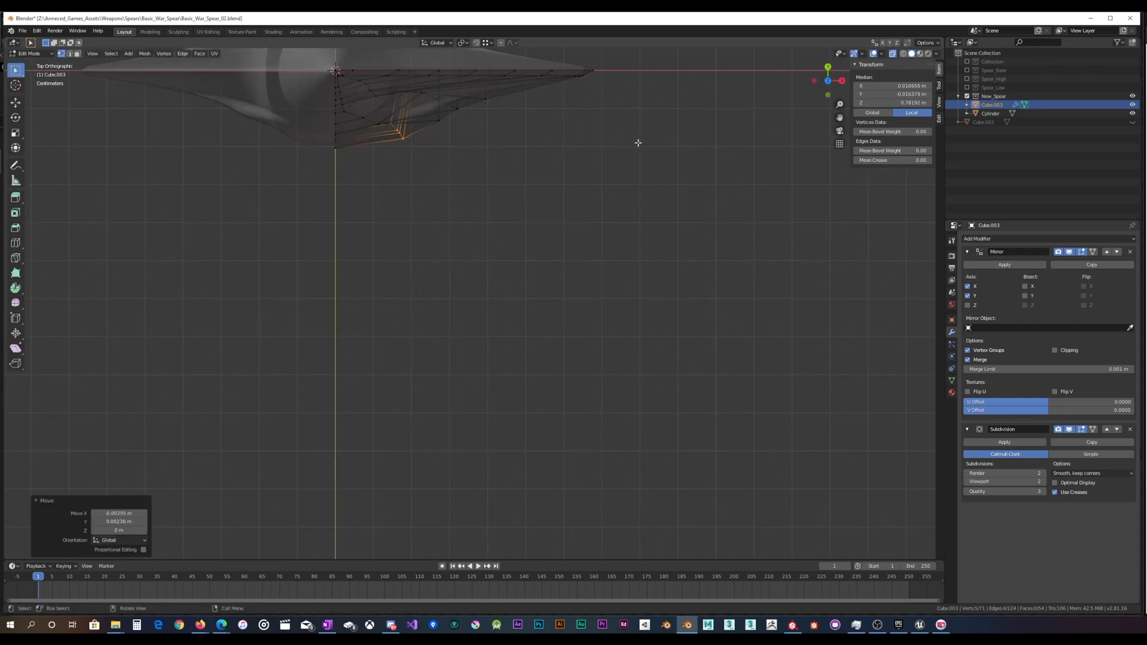
Step: Nudge the selected socket corner vertices in bottom view by about -0.000284 m in X and 0.00189 m in Y to round the profile
middle_drag(571, 190, 651, 192)
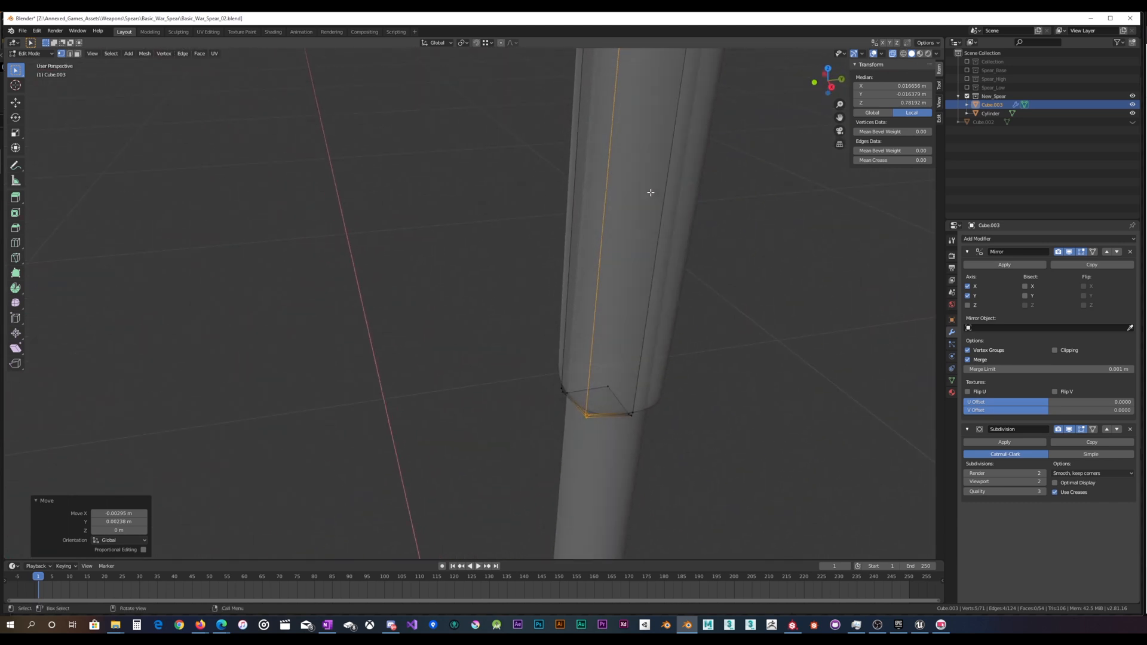
key(ctrl+KP_7)
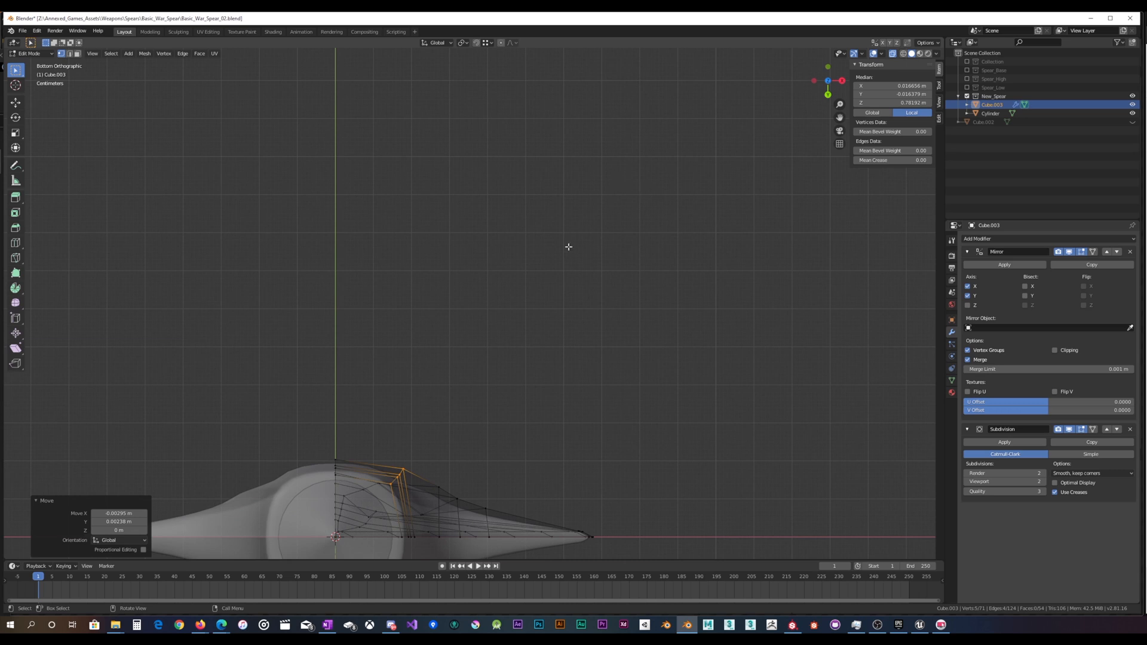
scroll(568, 247, down, 3)
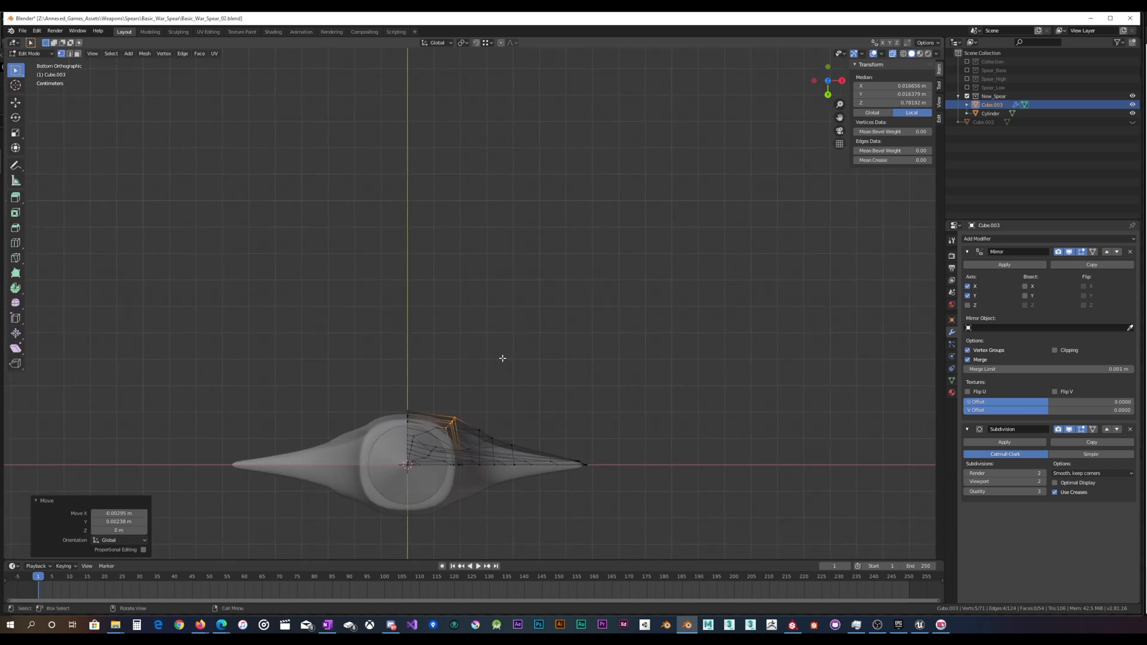
scroll(503, 358, up, 3)
shift+middle_drag(512, 409, 545, 313)
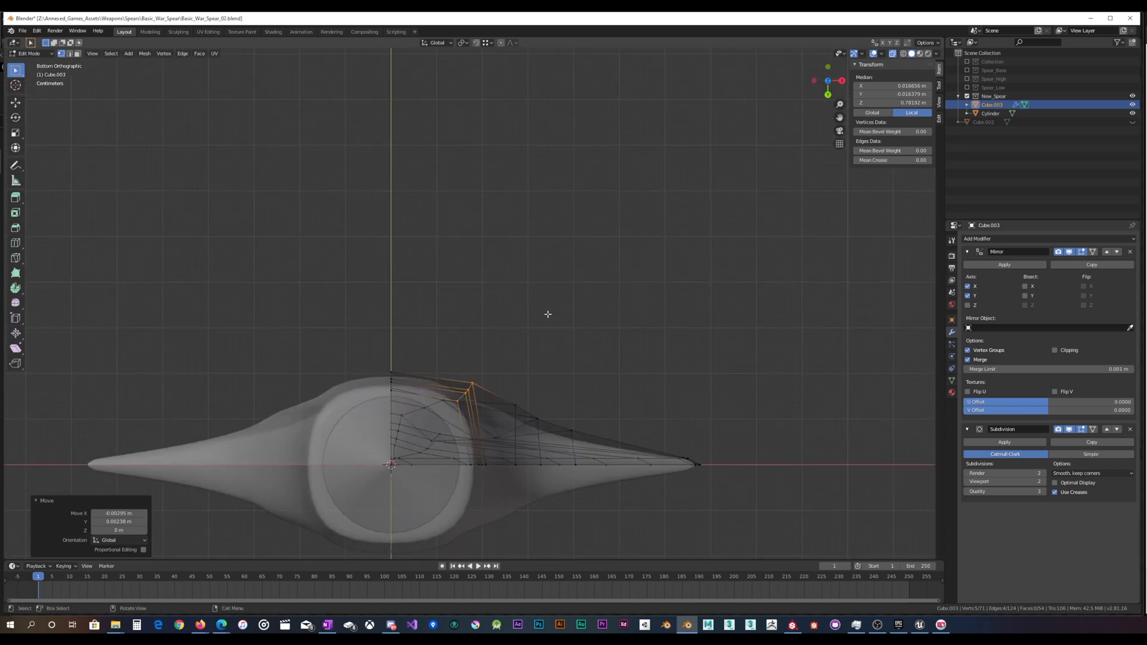
key(g)
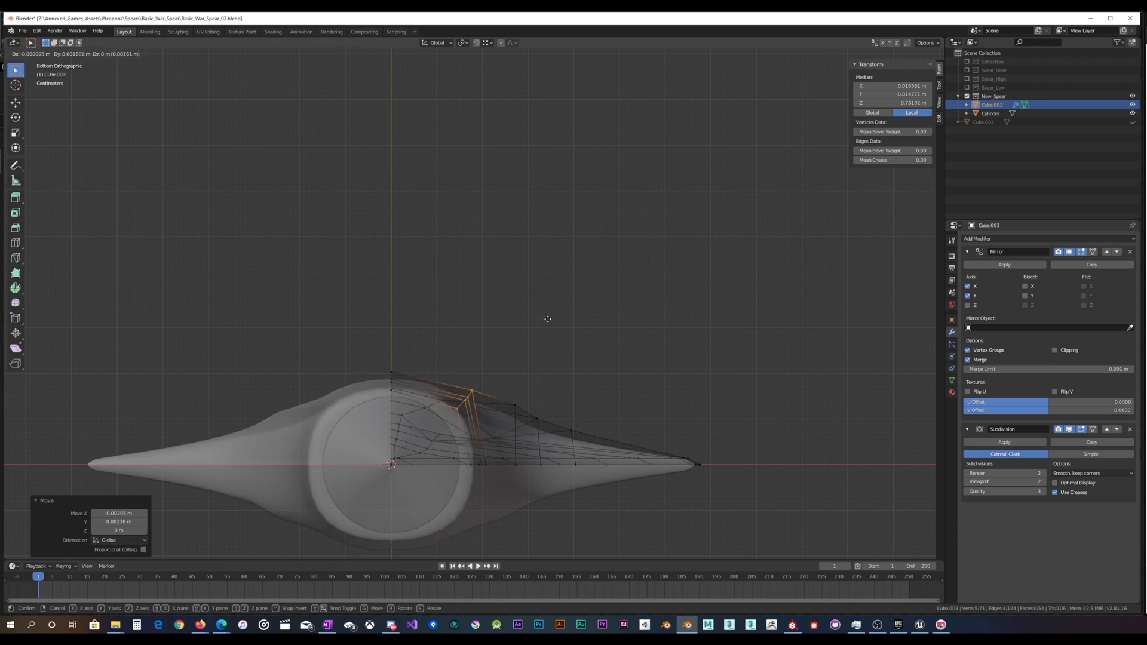
click(546, 320)
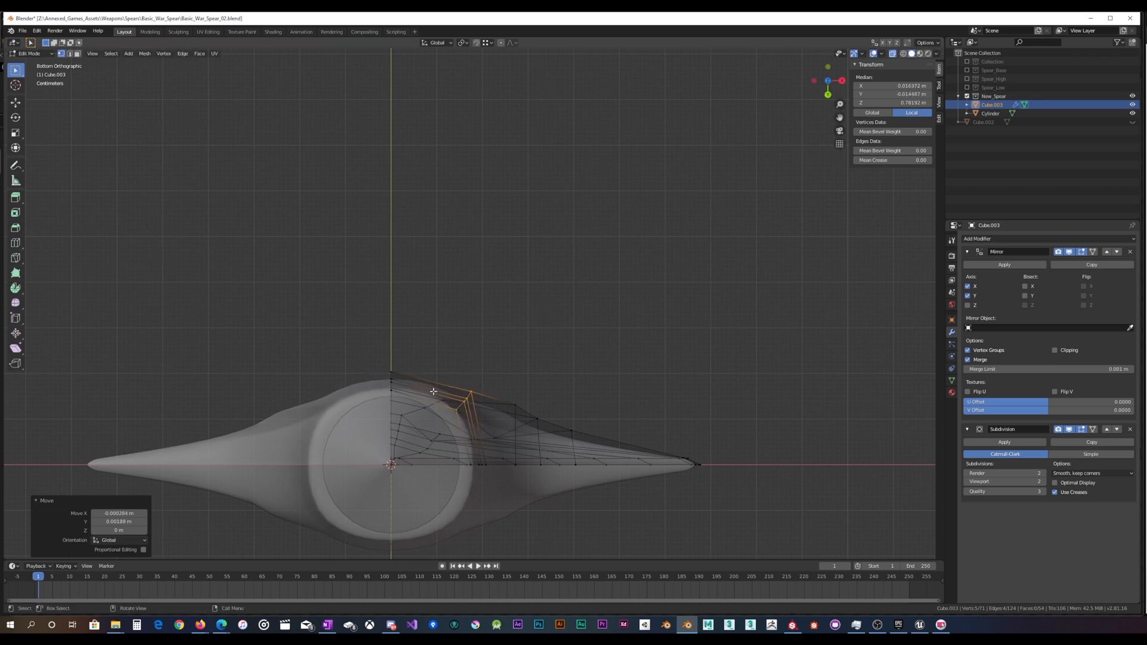
Step: Move the centre-line vertices of the socket's lower end outward along Y by about -0.00113 m
middle_drag(434, 383, 432, 407)
drag(370, 499, 395, 454)
key(ctrl+KP_7)
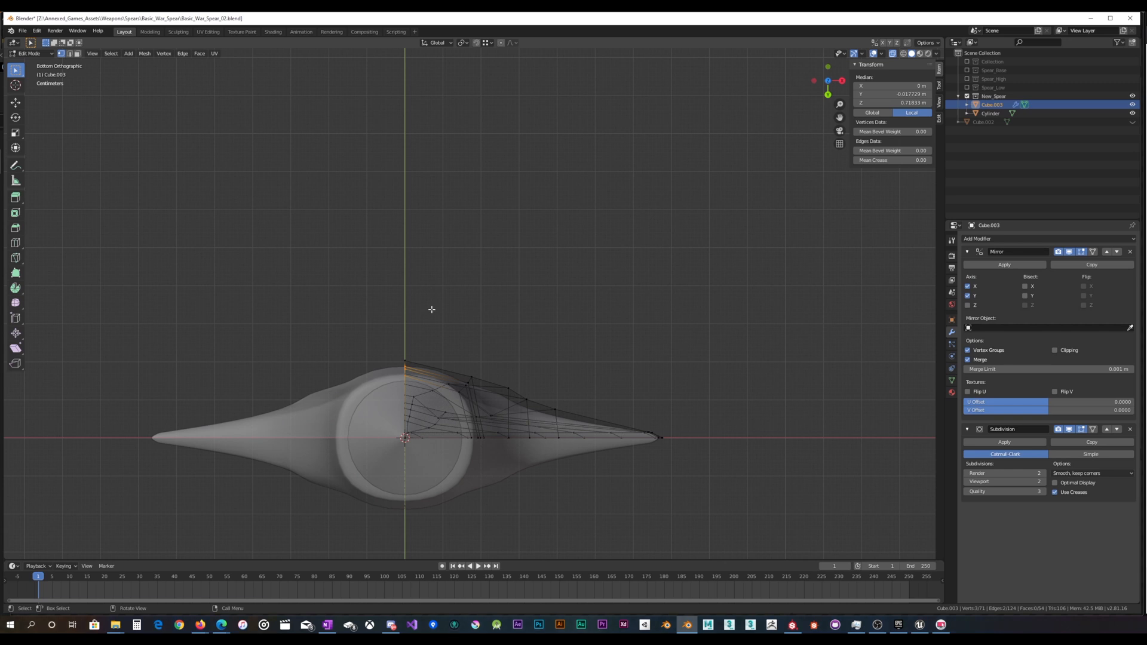
key(g)
key(y)
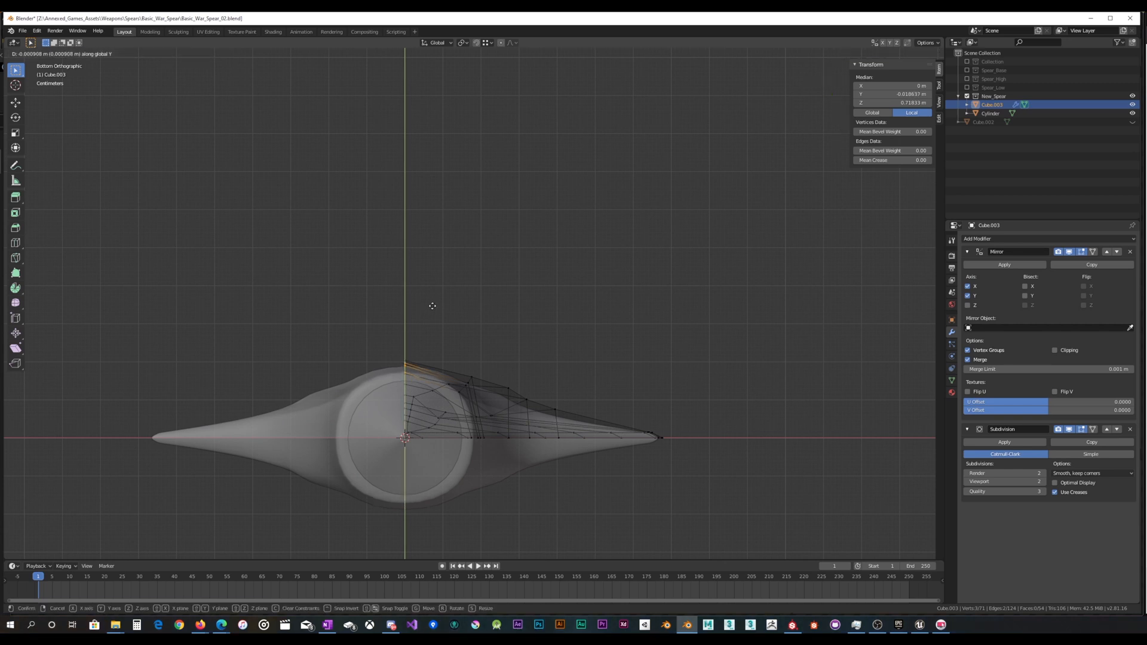
click(433, 304)
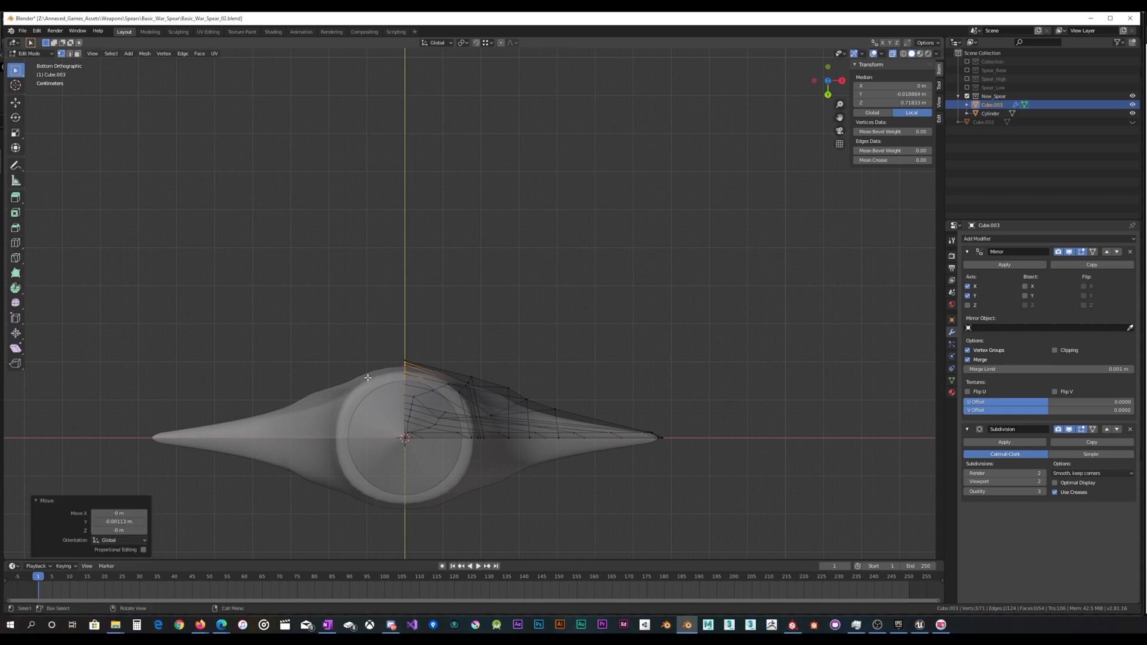
key(g)
key(y)
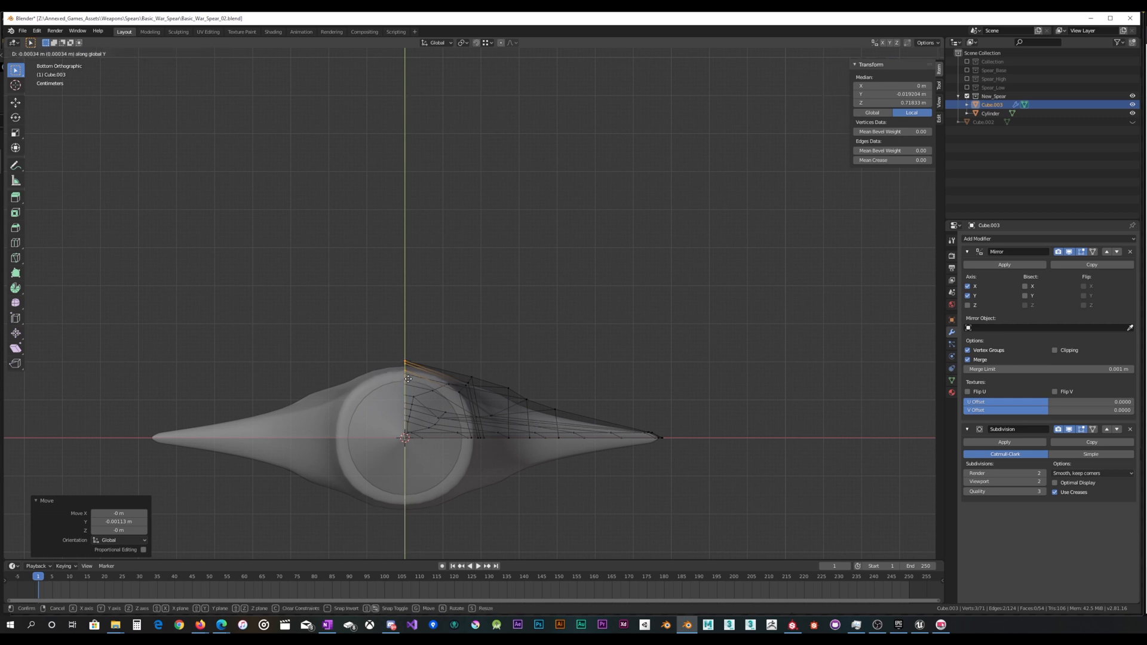
key(Escape)
Step: Leave Edit Mode and check the shape of the spearhead socket around the shaft
key(Tab)
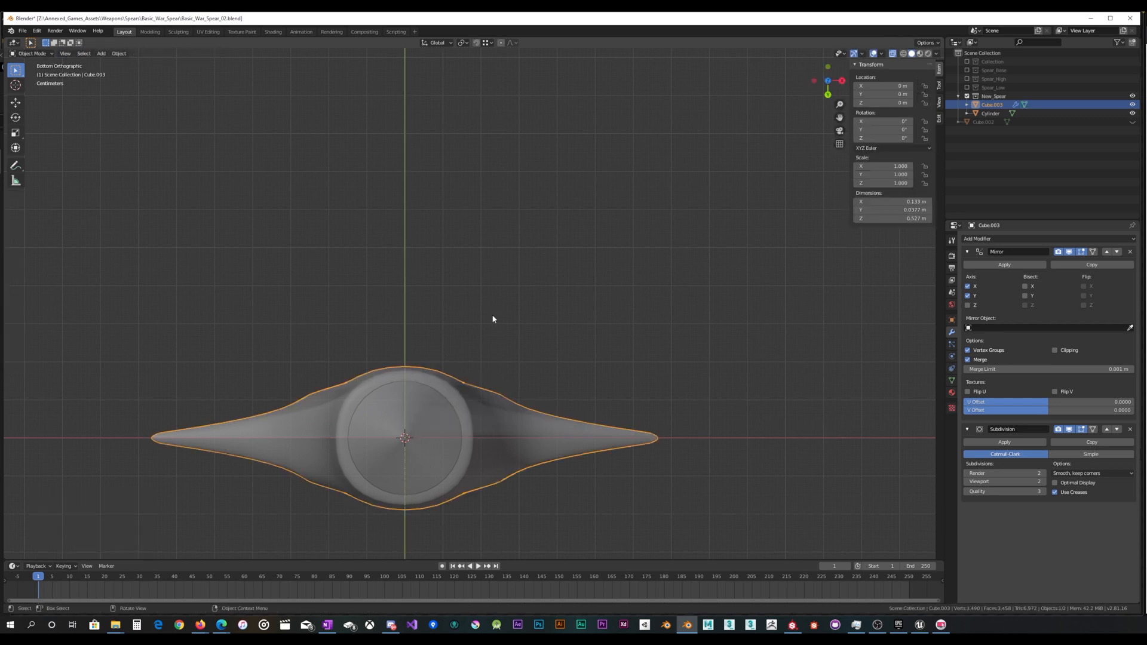
middle_drag(492, 316, 528, 318)
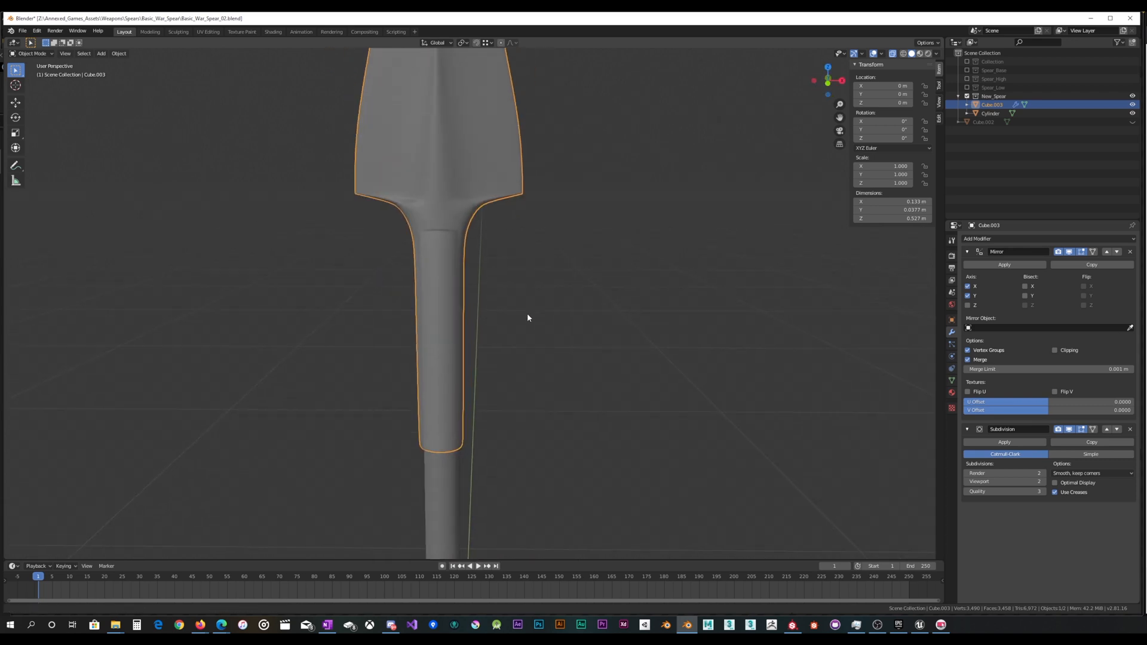
Step: Inspect how the spearhead's socket fits around the shaft, ending with the spearhead in Edit Mode
click(893, 54)
middle_drag(679, 223, 706, 190)
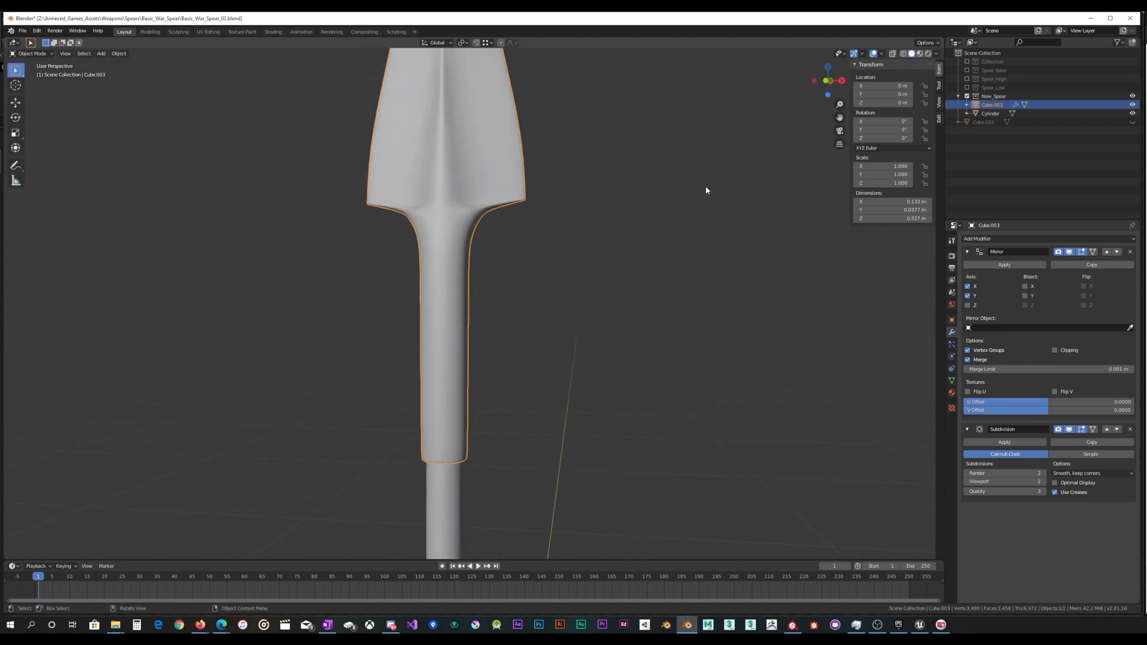
click(892, 54)
key(Tab)
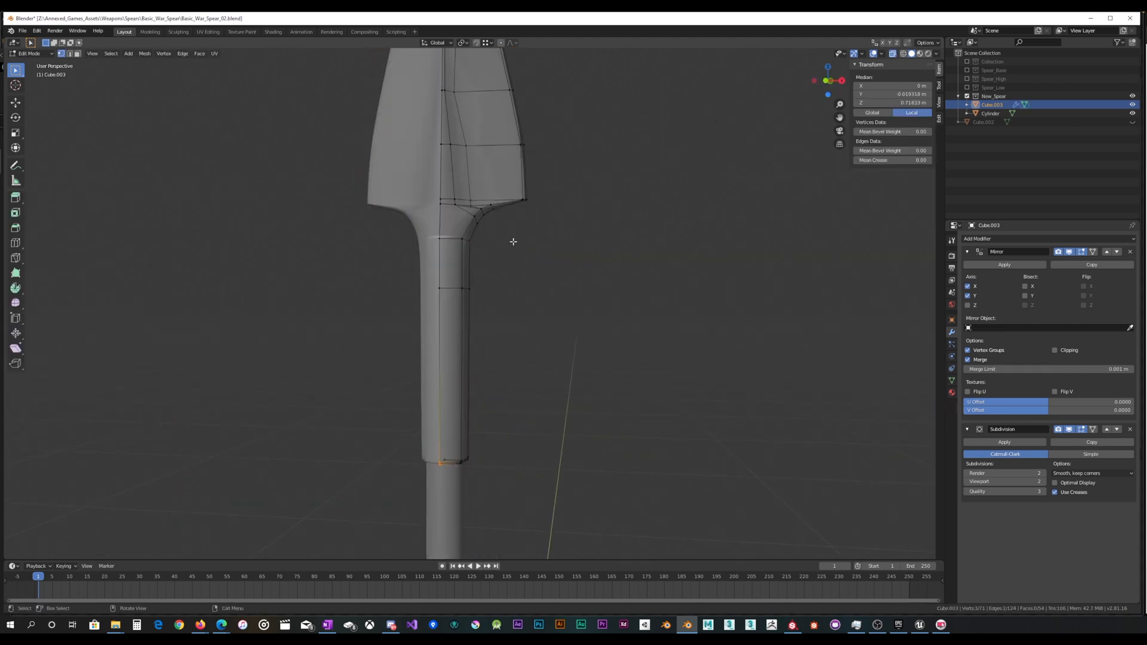
Step: Select the socket's upper vertex ring below the blade, enable Clipping on the Mirror modifier, and scale the ring to about 0.52
middle_drag(512, 243, 468, 266)
scroll(490, 249, up, 3)
key(b)
drag(402, 263, 553, 204)
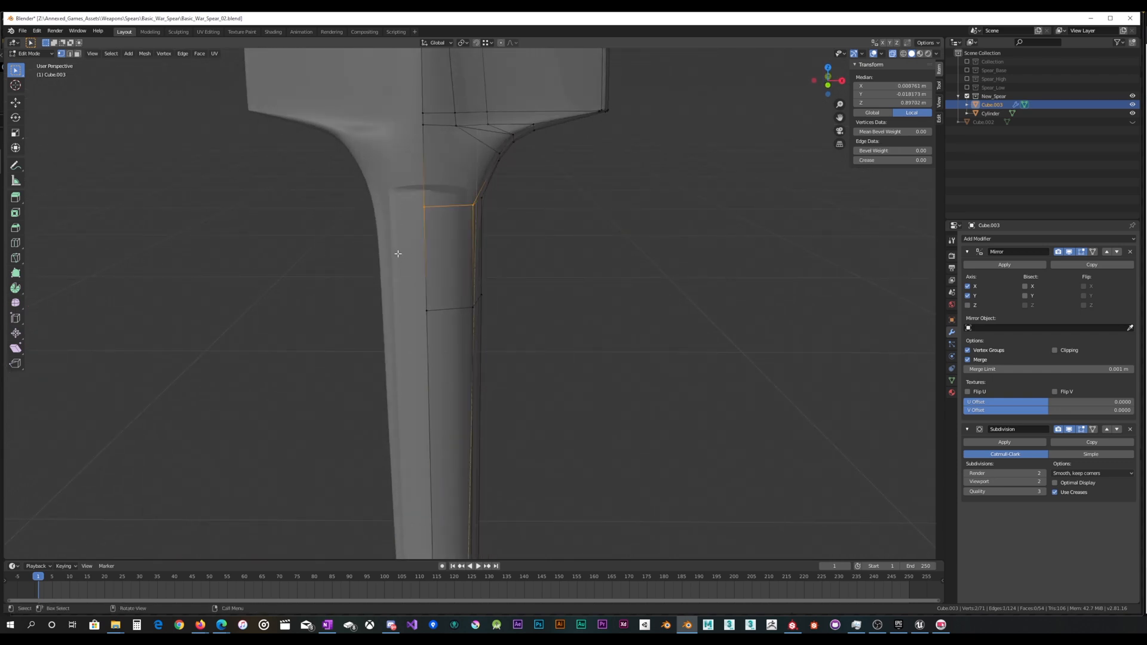
drag(397, 242, 531, 184)
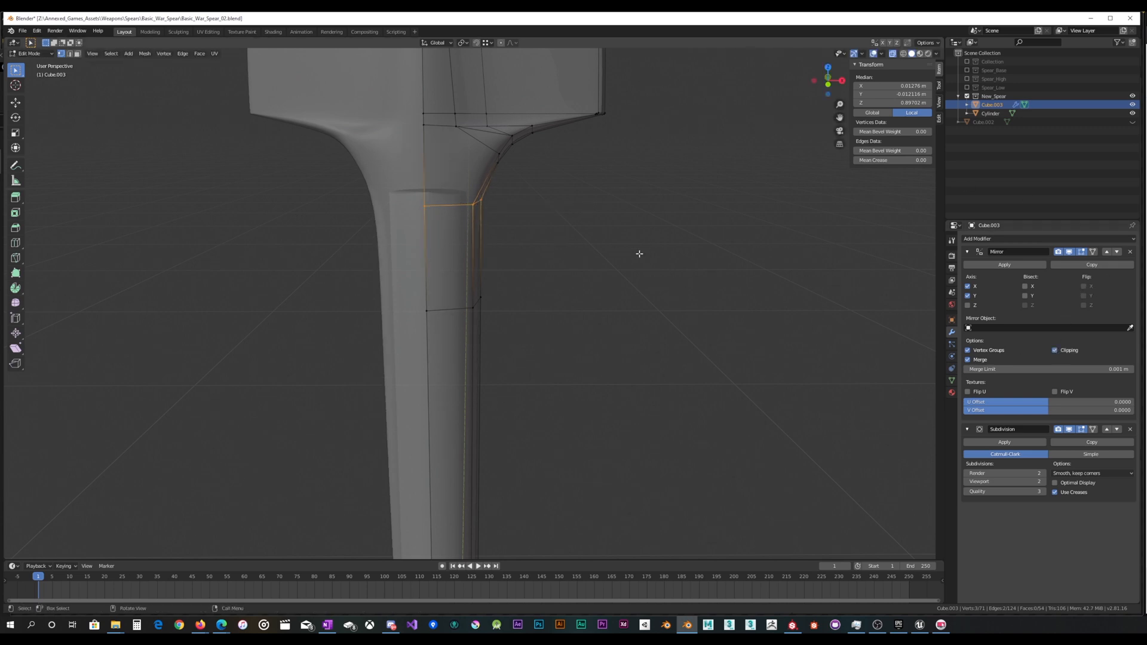
key(s)
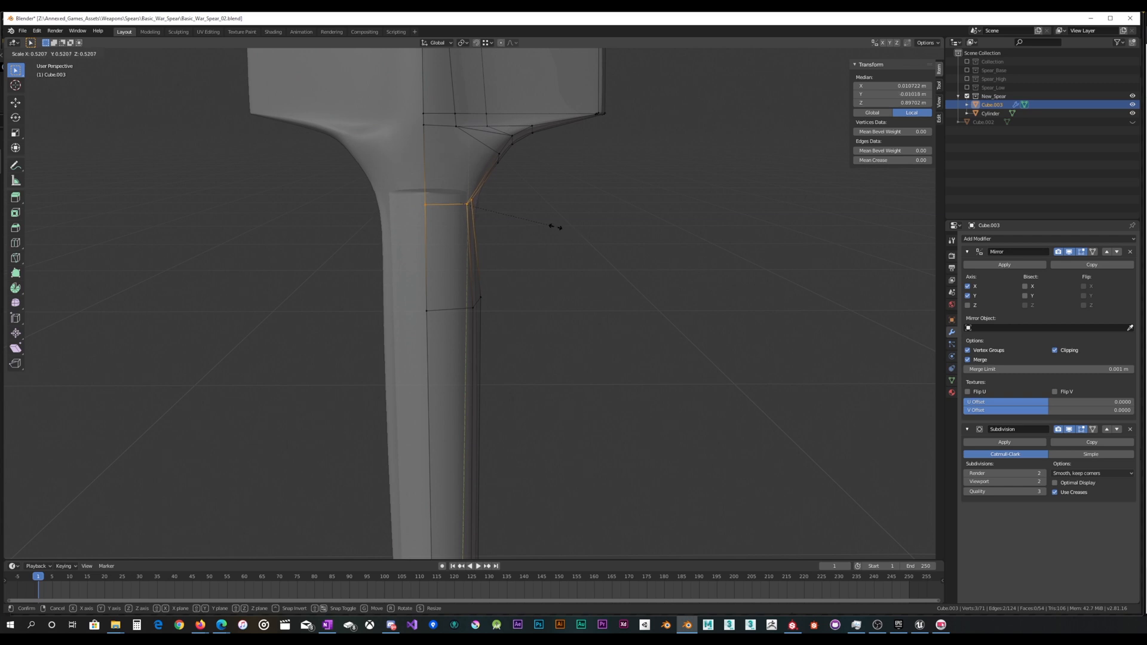
click(557, 226)
middle_drag(558, 225, 519, 254)
shift+click(518, 183)
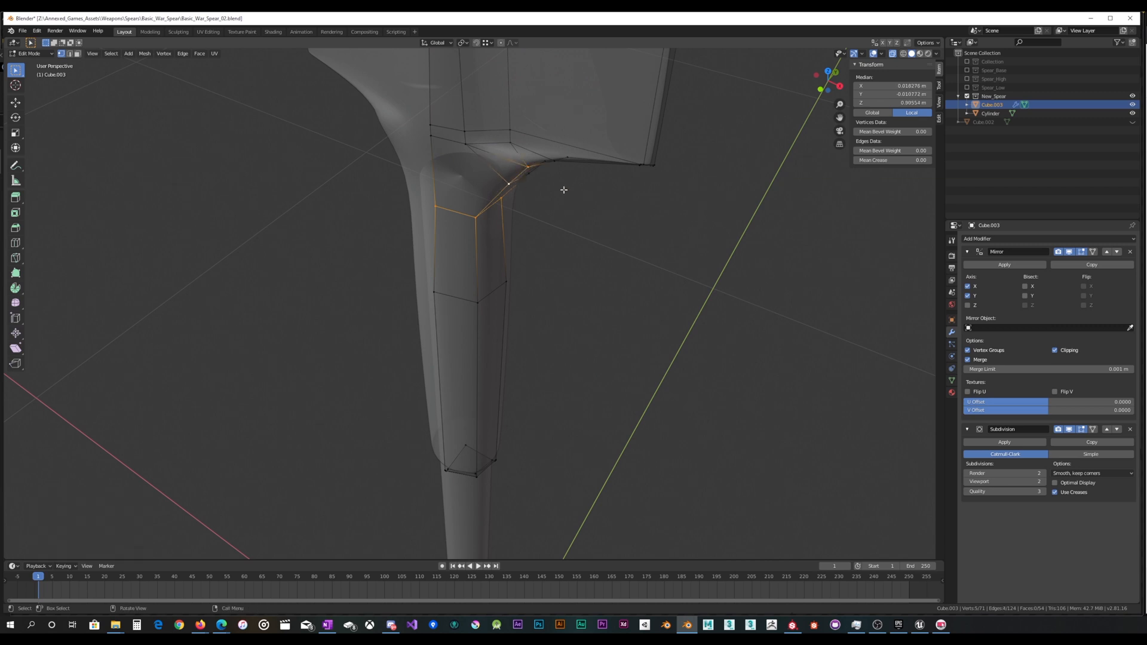
mouse_move(563, 190)
middle_down()
mouse_move(514, 168)
mouse_move(538, 198)
mouse_move(613, 213)
mouse_move(545, 201)
middle_up()
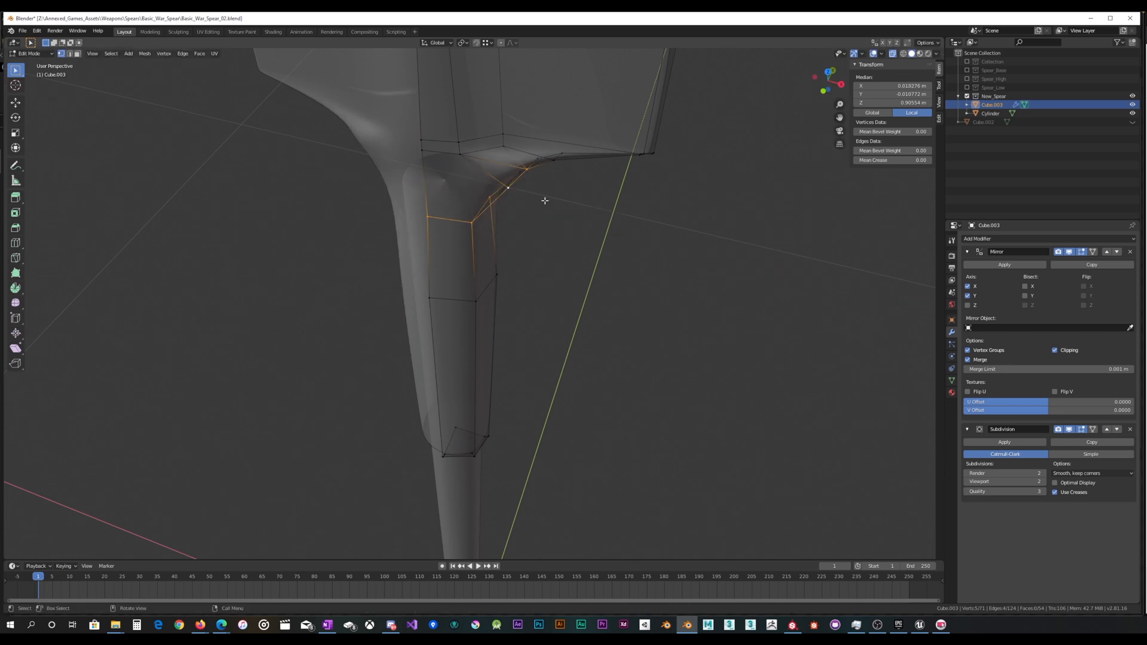
key(g)
key(x)
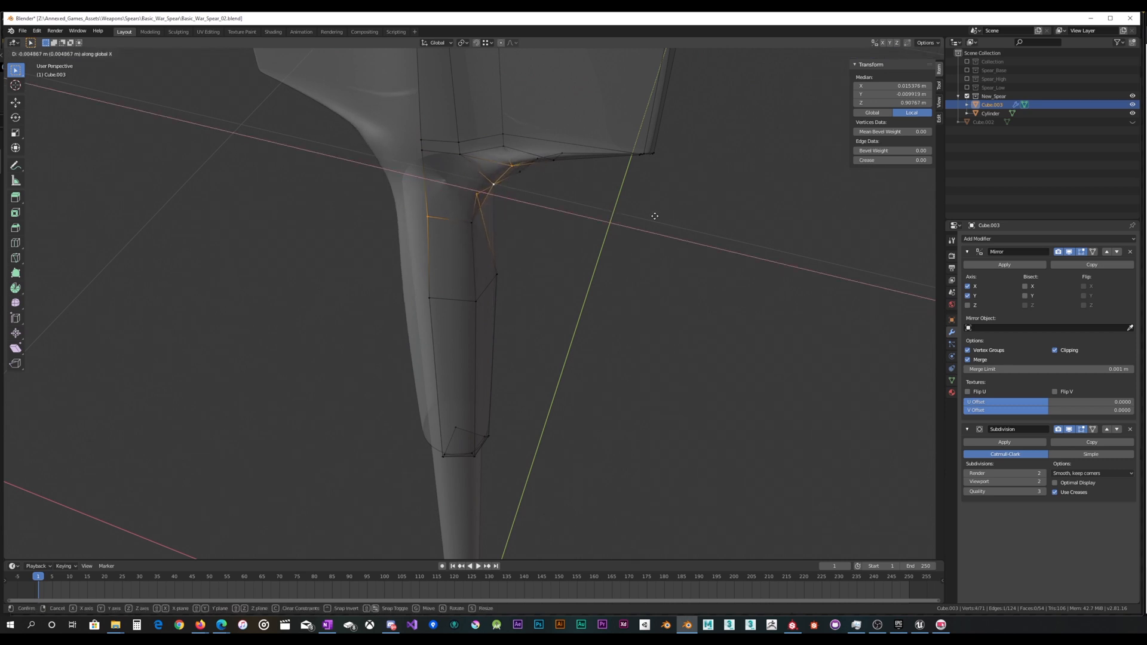
right_click(588, 217)
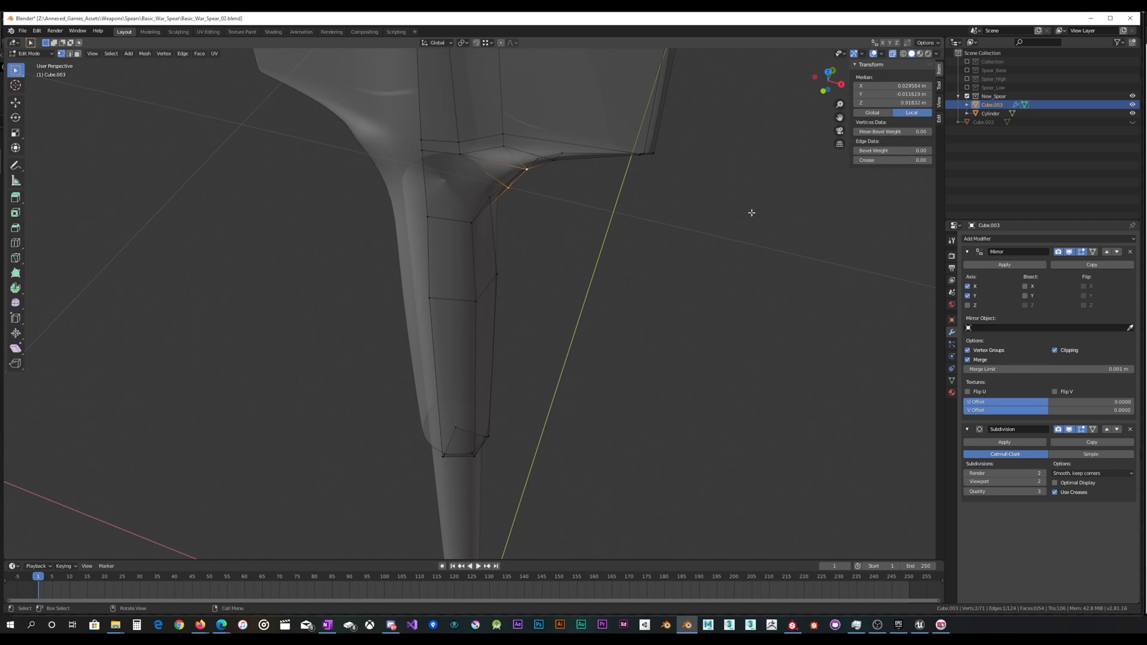
Step: Move the two vertices on the curve under the blade's shoulder -0.00737 m in X and 0.00327 m in Y
middle_drag(750, 210, 633, 184)
key(g)
key(x)
click(709, 198)
key(g)
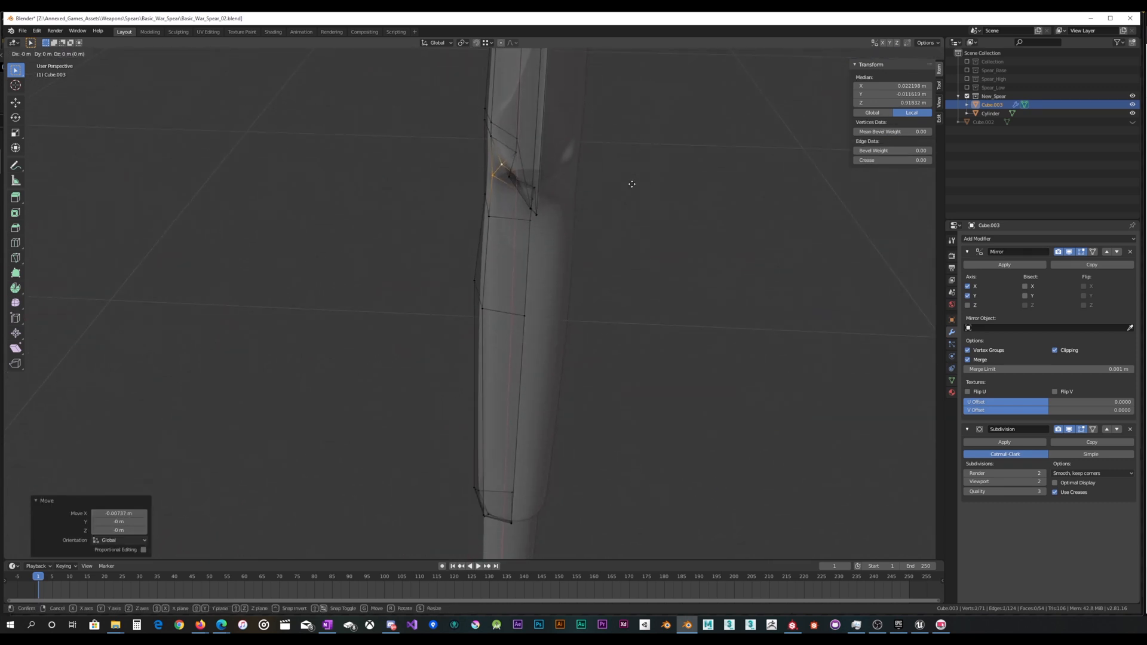
key(y)
click(642, 184)
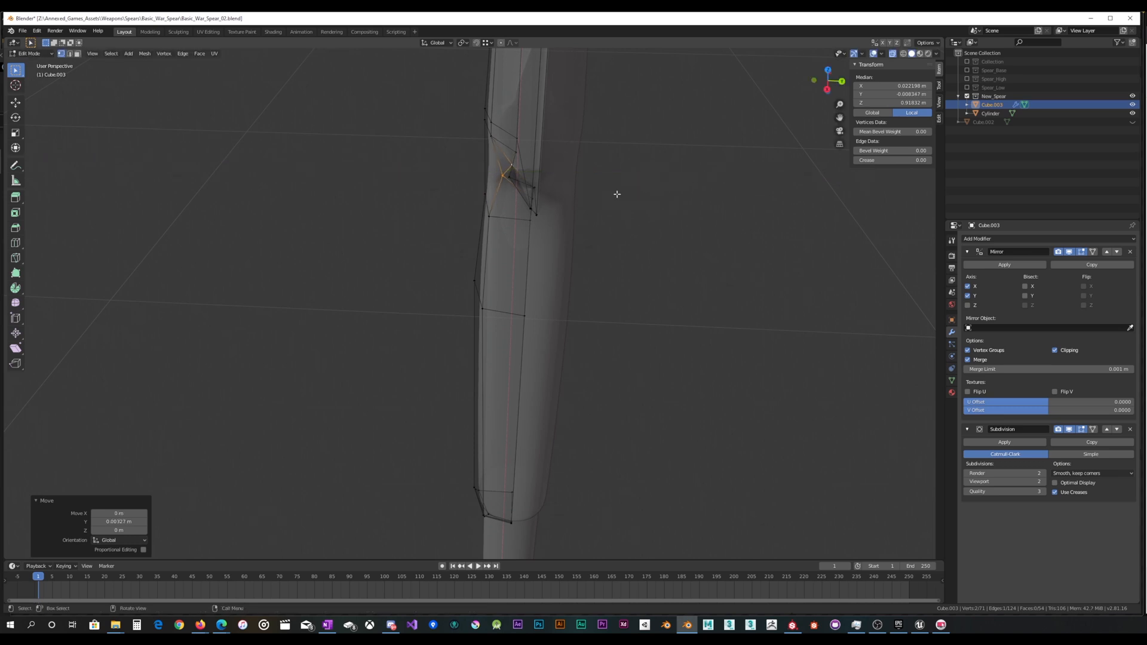
Step: Move the two selected shoulder vertices about -0.0029 m in Z and -0.00348 m in X to smooth the curve
middle_drag(615, 192, 710, 180)
key(g)
key(z)
click(682, 175)
key(g)
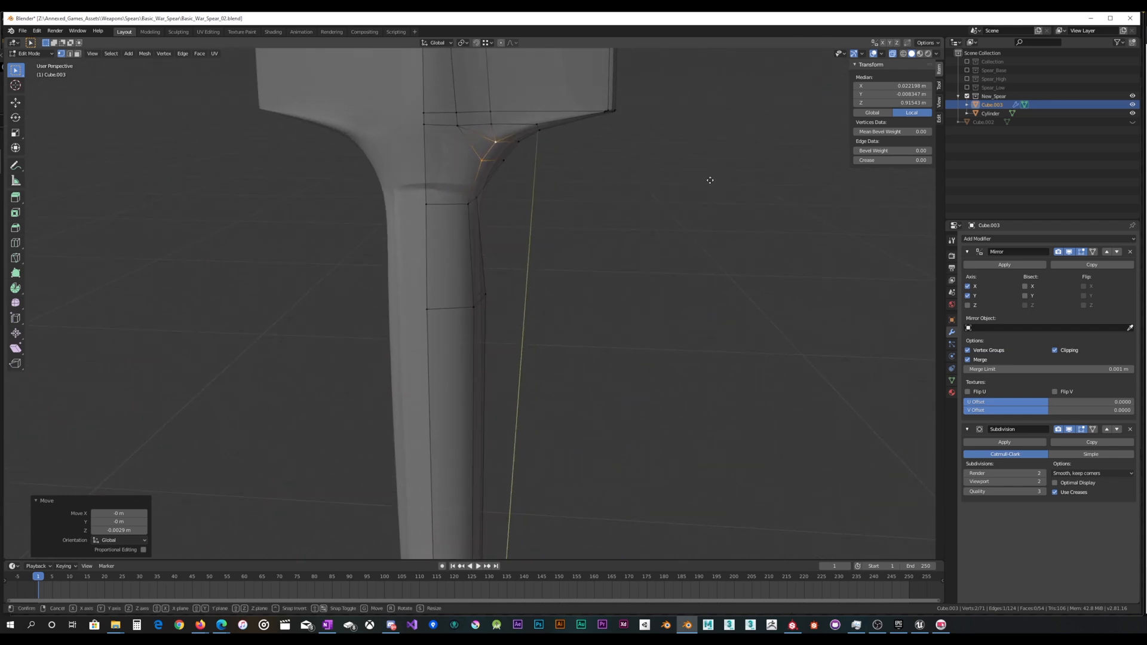
key(x)
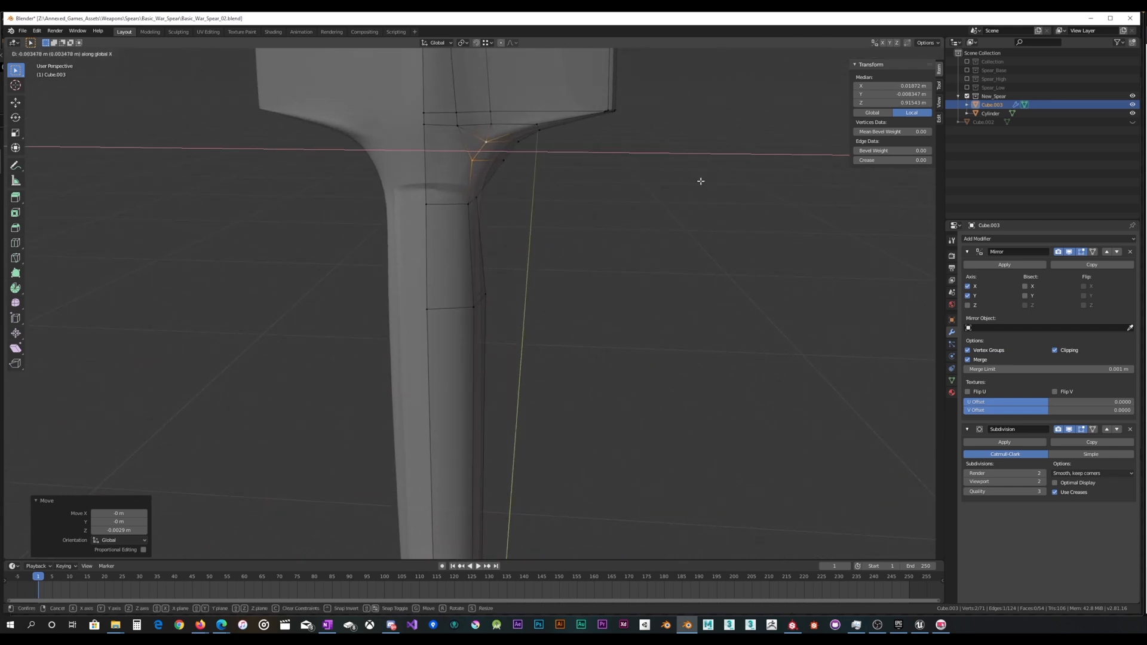
click(701, 181)
mouse_move(599, 192)
middle_down()
mouse_move(637, 159)
mouse_move(640, 140)
mouse_move(579, 164)
mouse_move(692, 168)
mouse_move(604, 167)
mouse_move(590, 180)
middle_up()
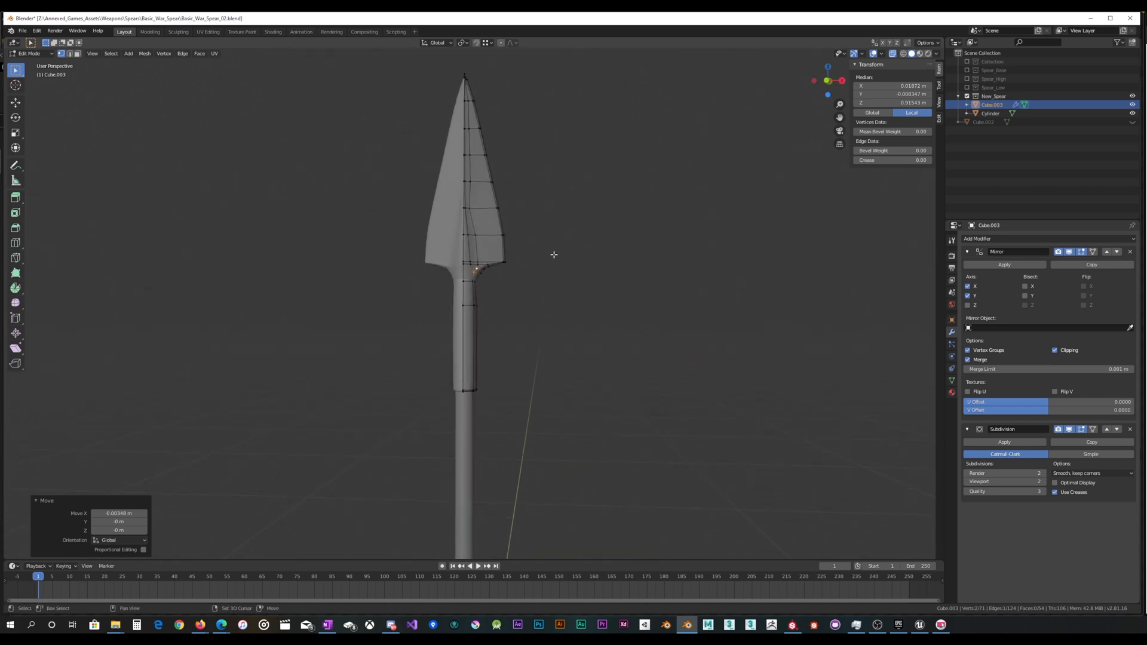
Step: Select the socket's second vertex ring below the blade and scale it to 0.606
scroll(548, 227, up, 6)
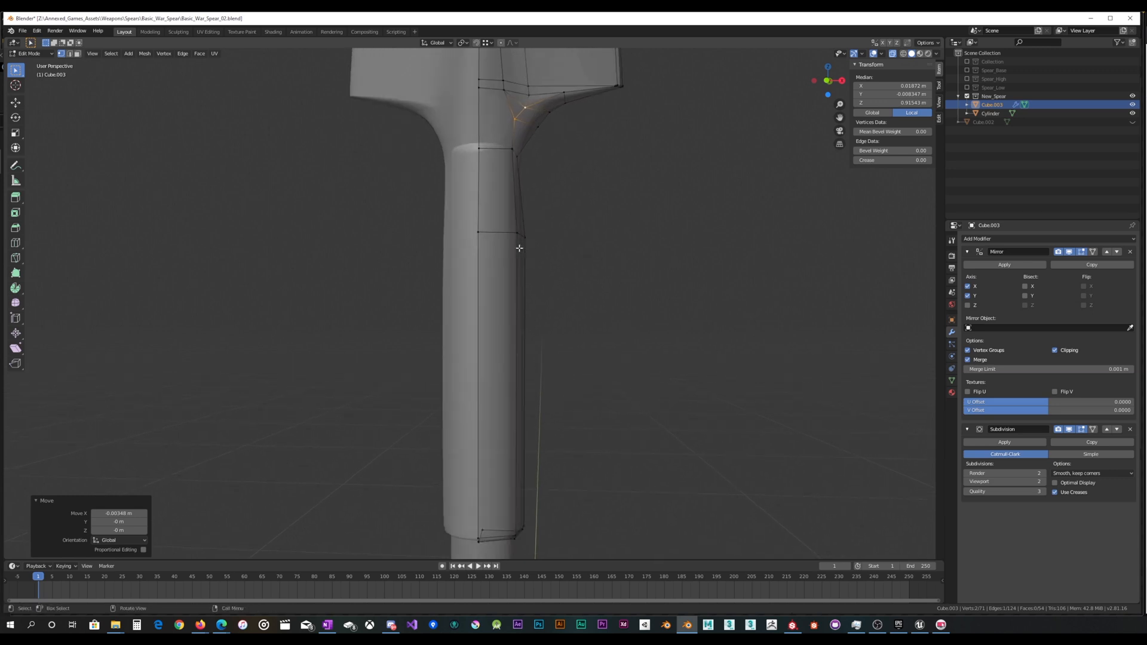
drag(451, 257, 637, 188)
middle_drag(636, 189, 637, 207)
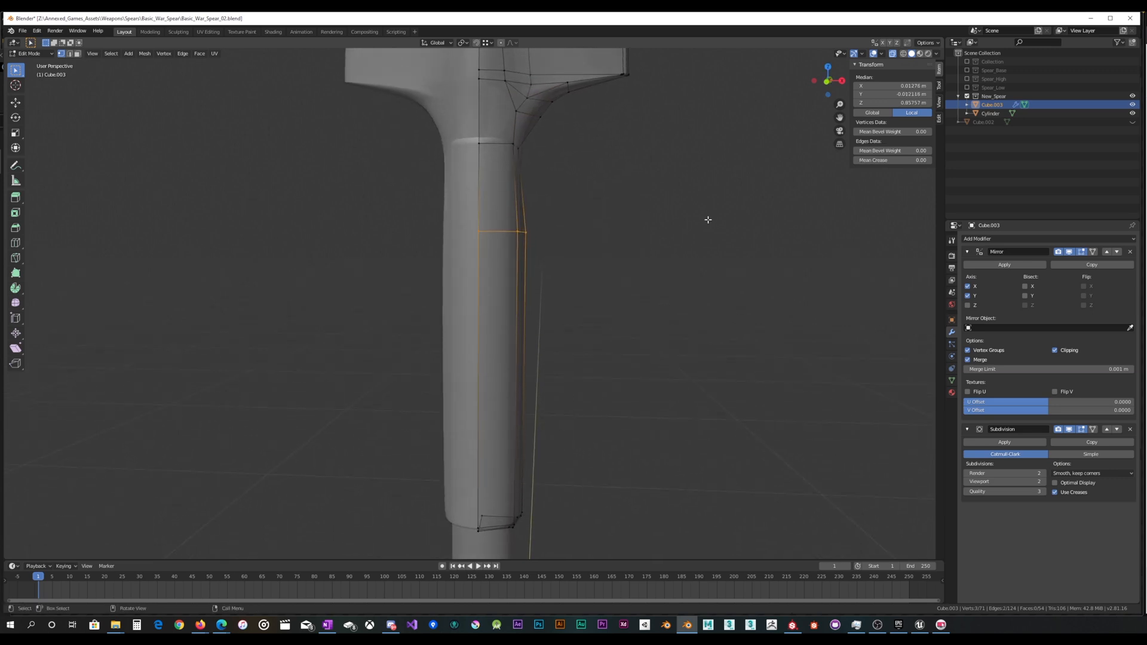
key(s)
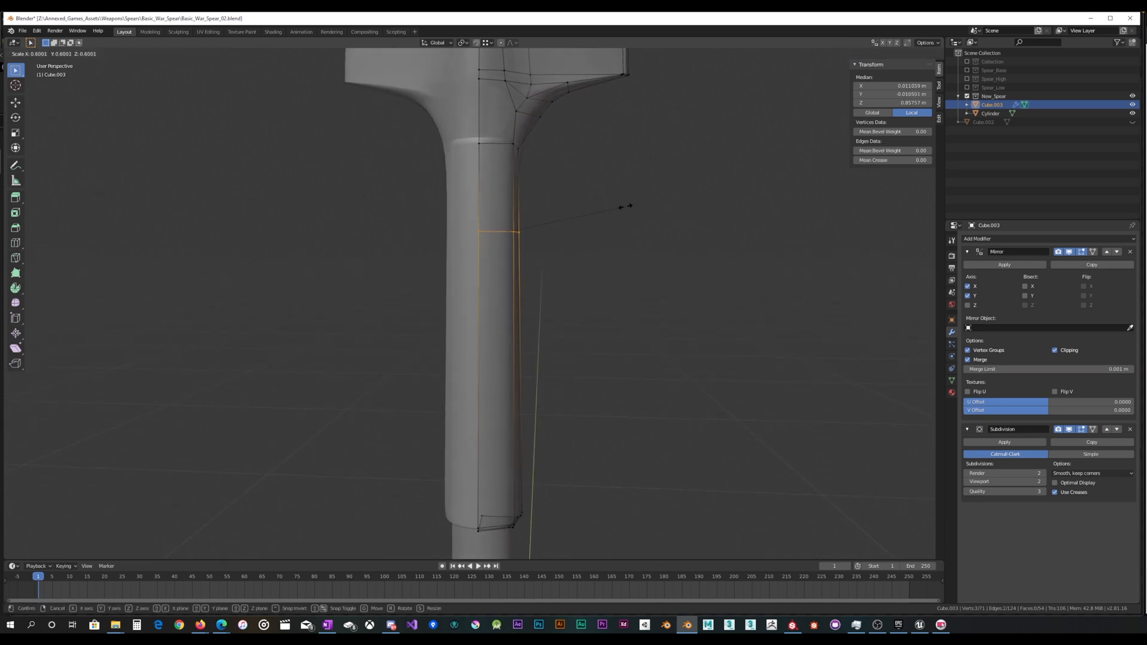
click(625, 207)
scroll(617, 211, down, 4)
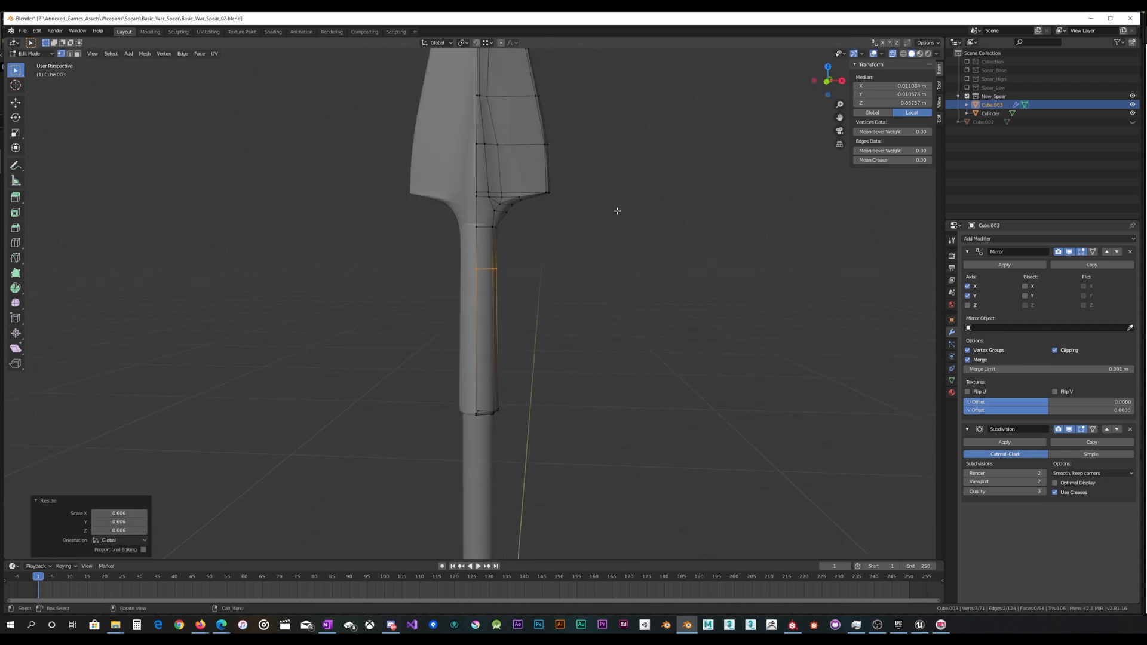
Step: Edit the shaft cylinder and add one edge loop, slid up to the lower end of the socket at a factor of -0.792
key(Tab)
click(479, 473)
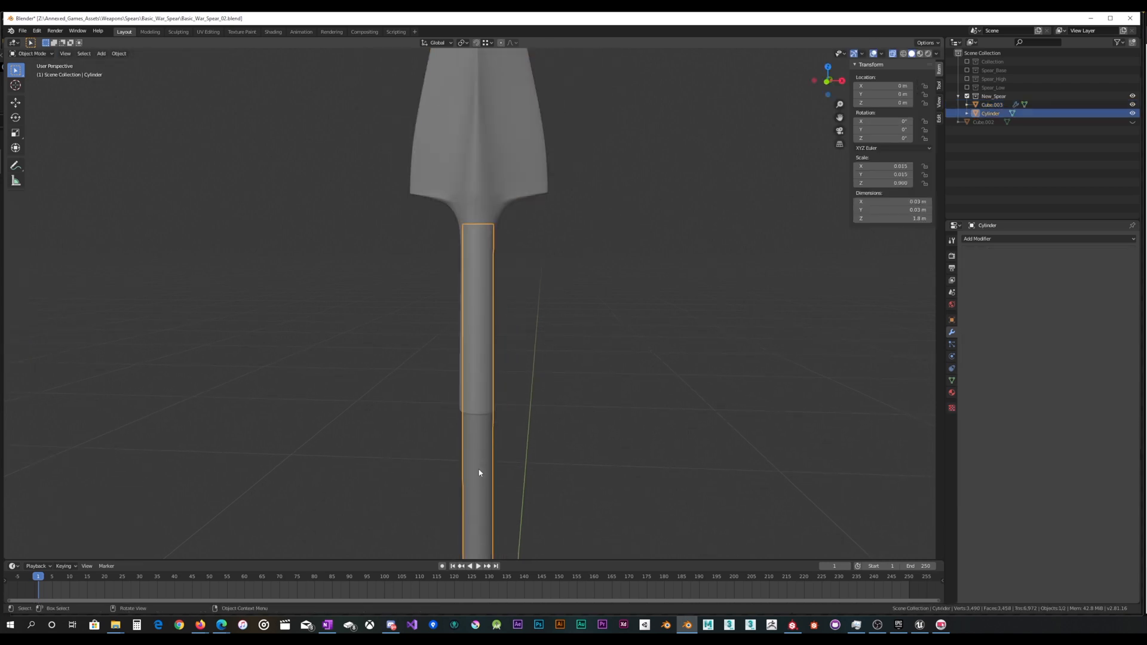
key(Tab)
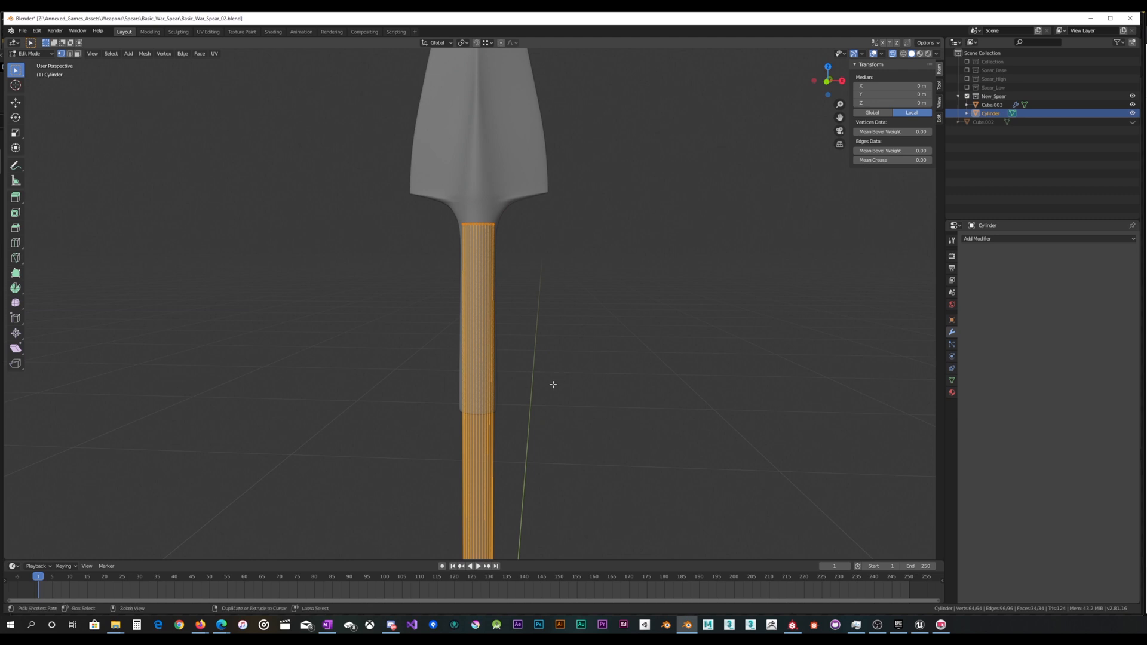
key(ctrl+r)
scroll(486, 429, down, 5)
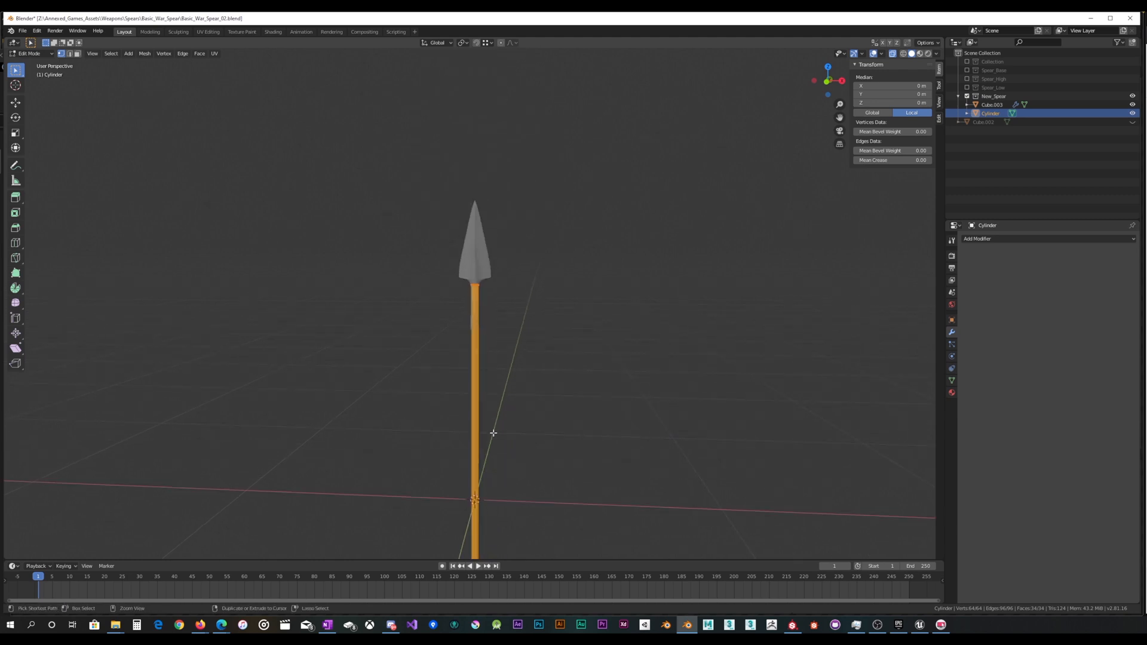
click(474, 421)
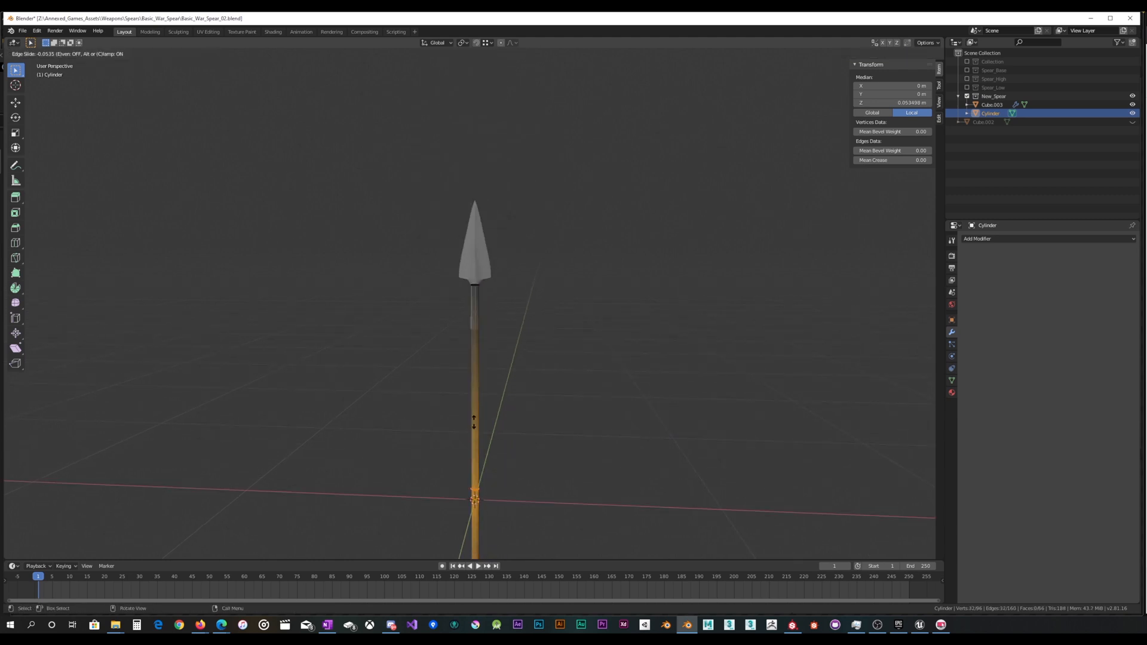
click(496, 267)
scroll(494, 293, up, 6)
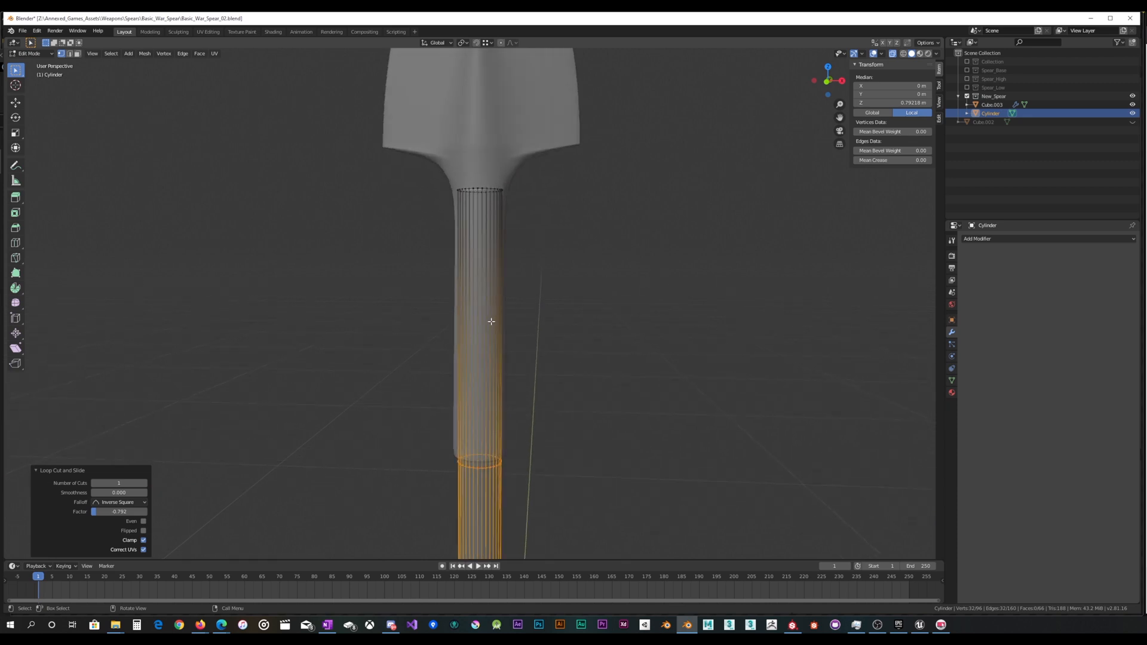
Step: Add another edge loop on the shaft, midway between the socket's lower end and the shaft's top
key(ctrl+r)
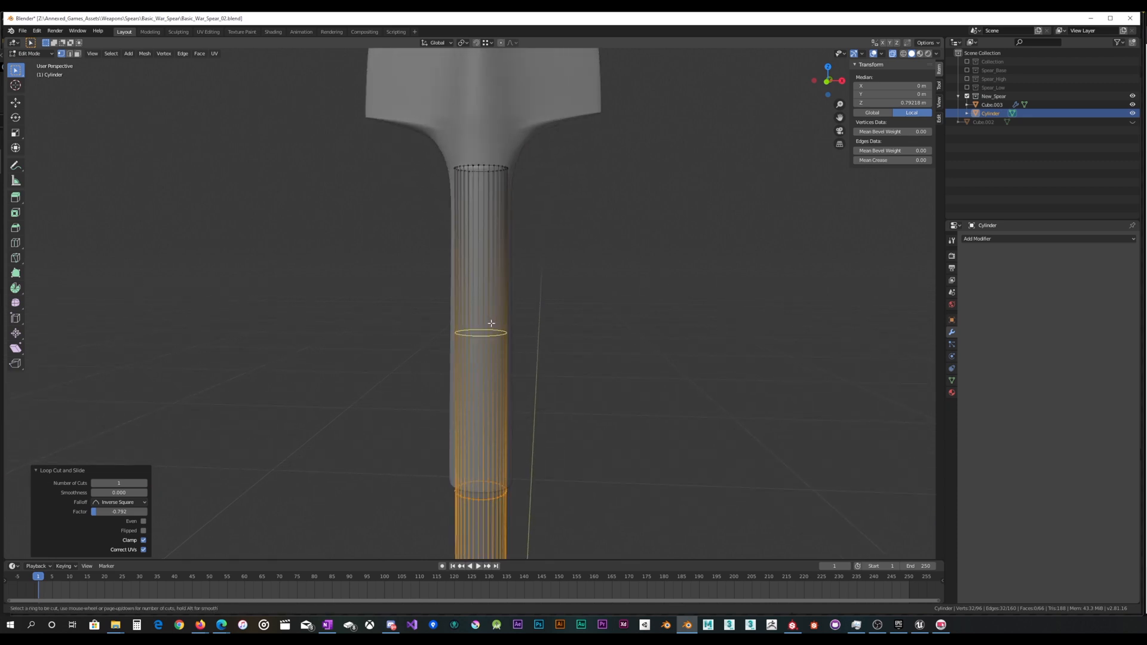
click(491, 324)
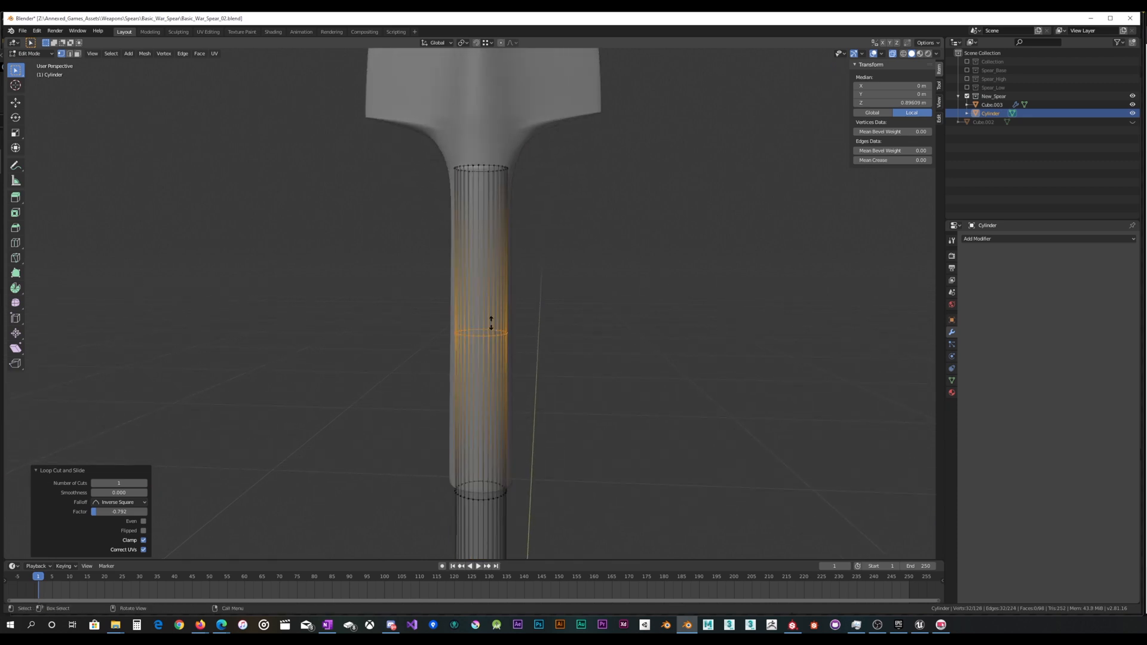
click(491, 323)
Step: Taper the shaft inside the socket by scaling its top ring to about 0.53 and the middle loop to 0.832
alt+click(478, 164)
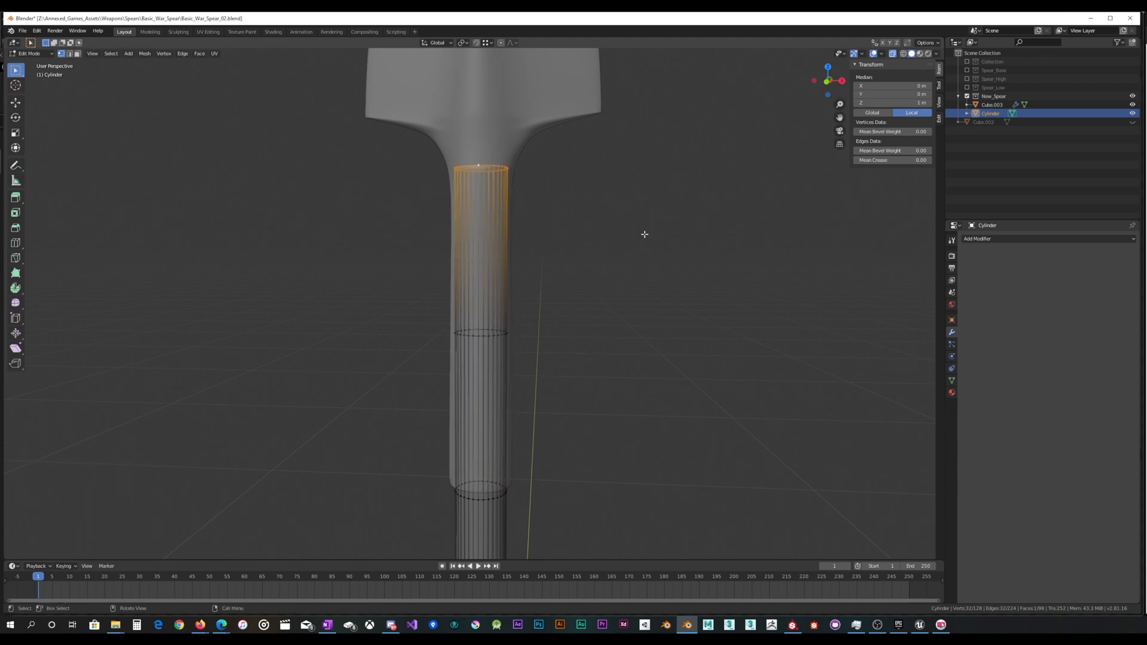
key(s)
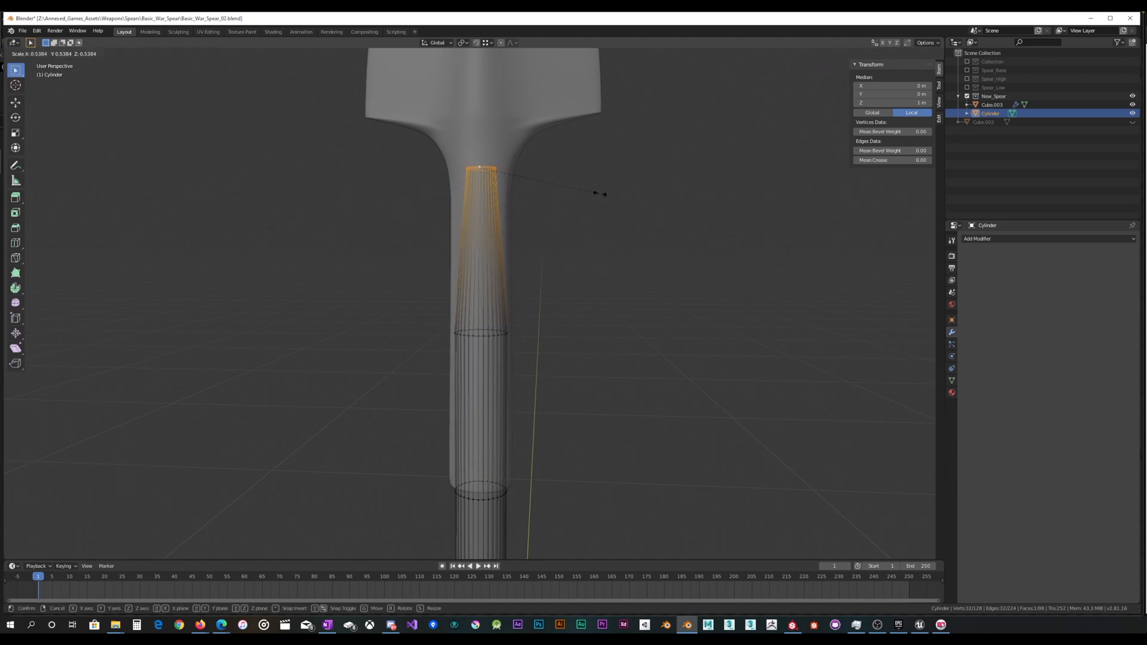
click(591, 193)
drag(387, 368, 589, 300)
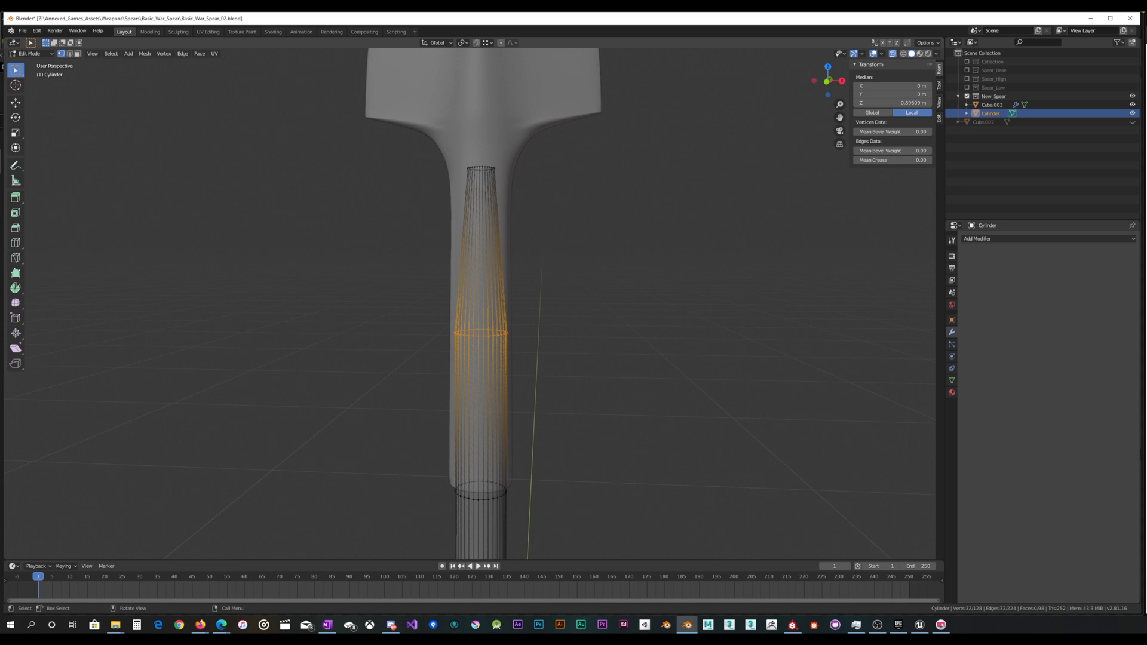
key(s)
click(655, 307)
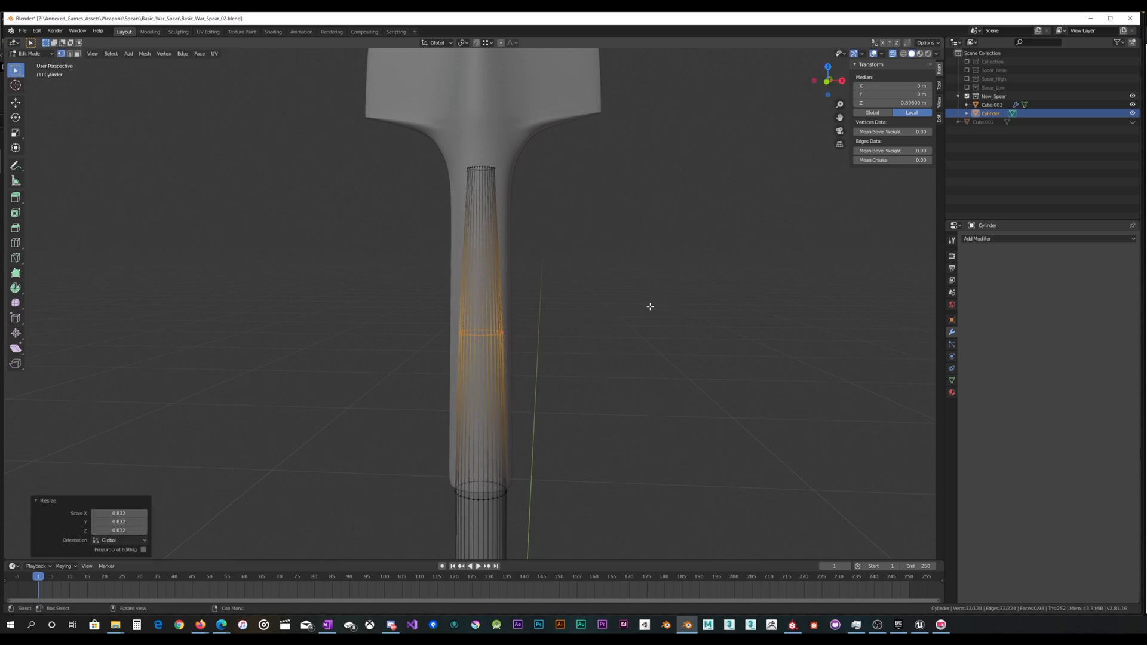
Step: Return to editing the spearhead and scale the socket's upper vertex ring below the blade to about 0.36
key(Tab)
click(500, 141)
key(Tab)
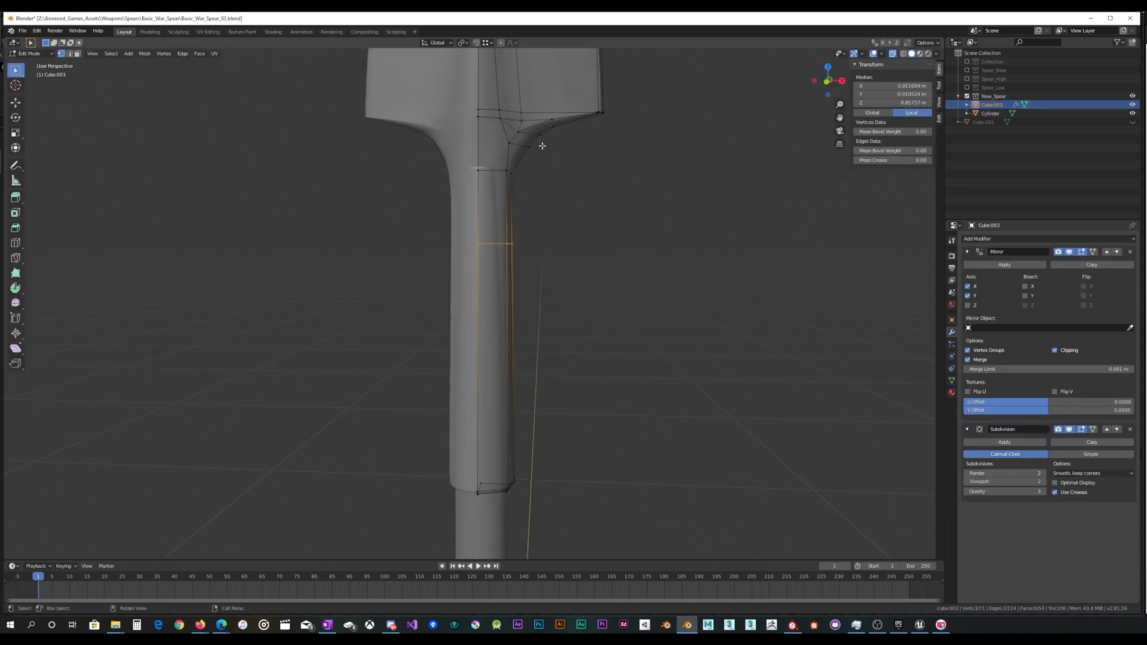
drag(435, 194, 604, 158)
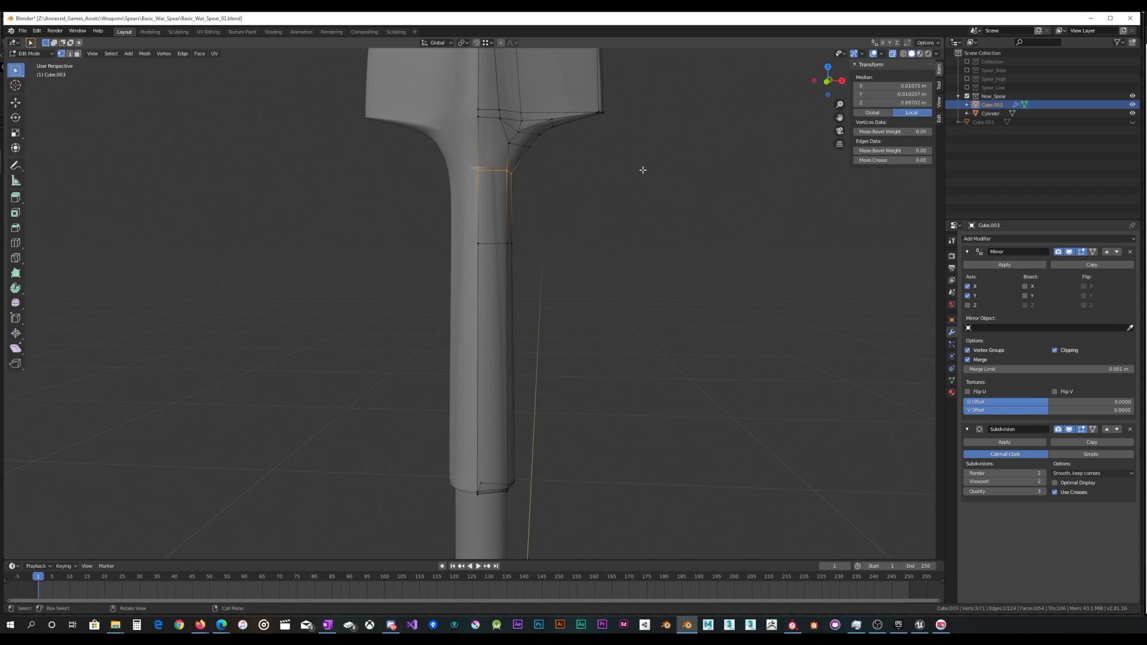
key(s)
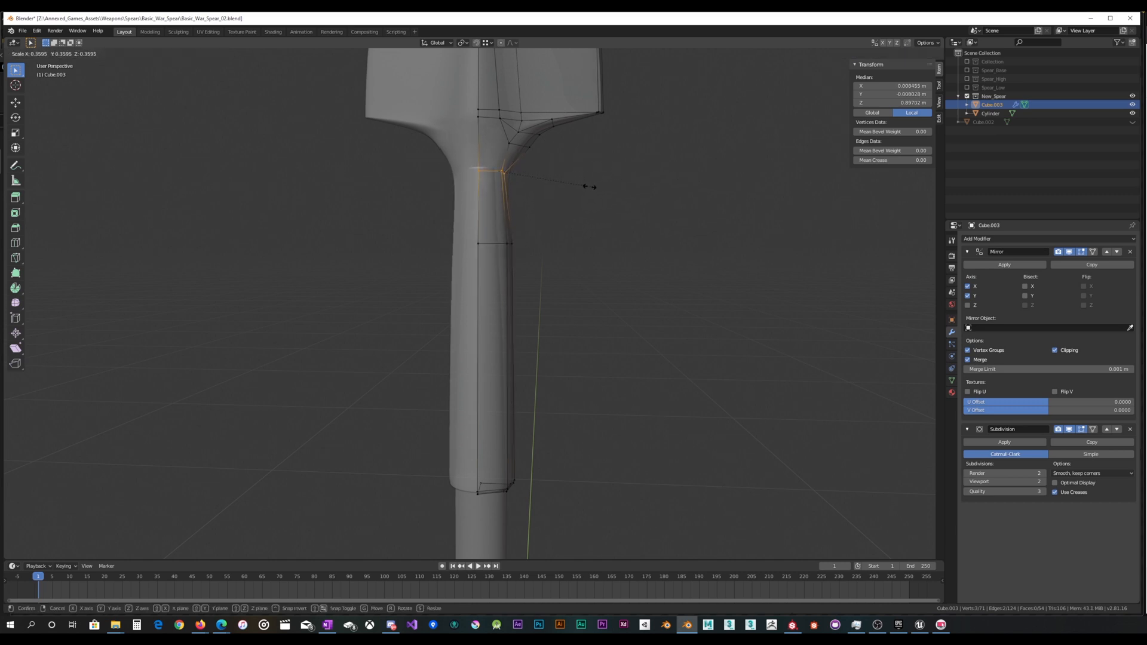
click(590, 186)
Step: Scale the socket's second vertex ring to 0.257 so it follows the taper
drag(431, 271, 595, 211)
key(s)
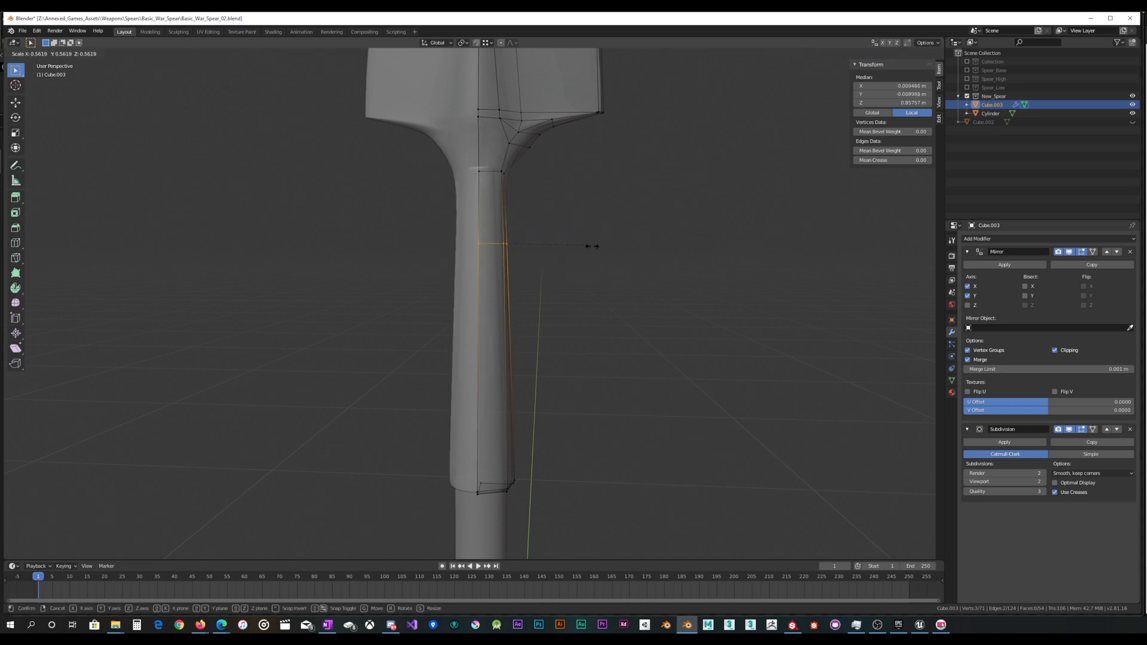
click(543, 244)
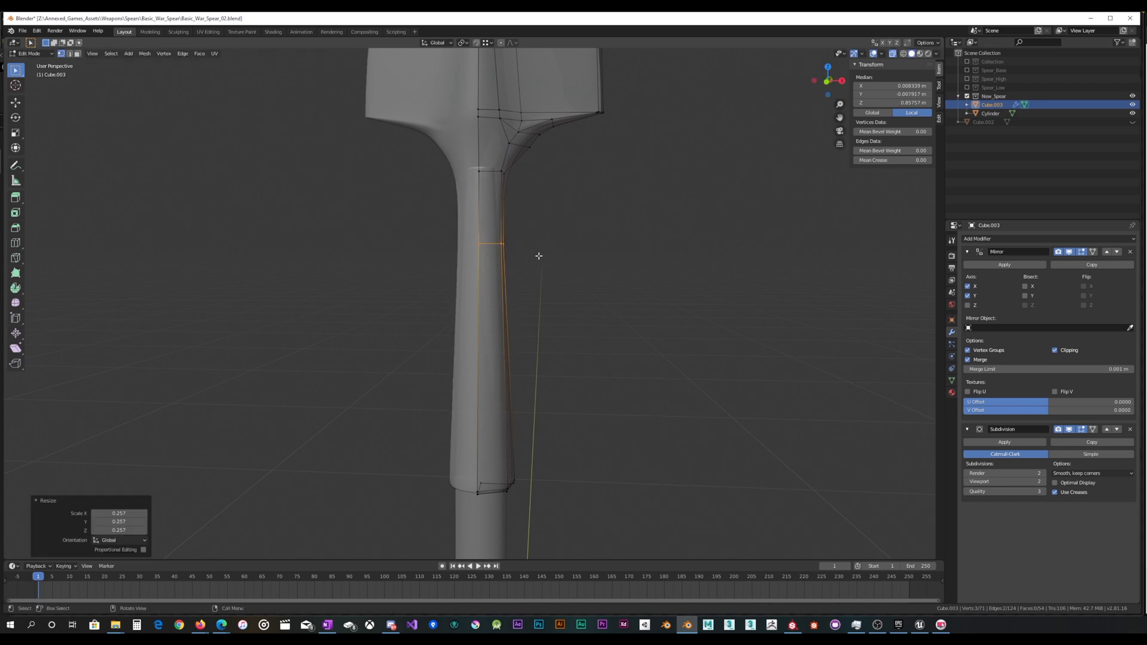
Step: Move the socket's corner edge between its two upper rings inward by about 0.0014 m in bottom view
middle_drag(541, 239, 540, 196)
click(504, 292)
shift+click(506, 250)
key(ctrl+KP_7)
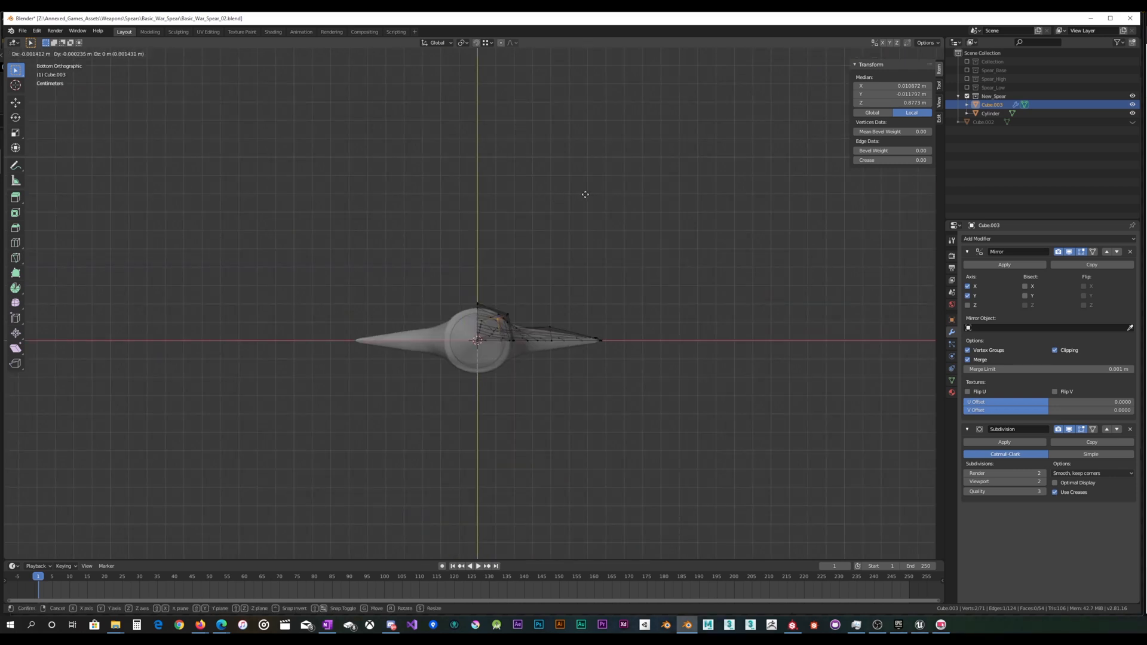
click(584, 195)
key(Tab)
middle_drag(587, 179, 545, 276)
key(Tab)
key(alt+a)
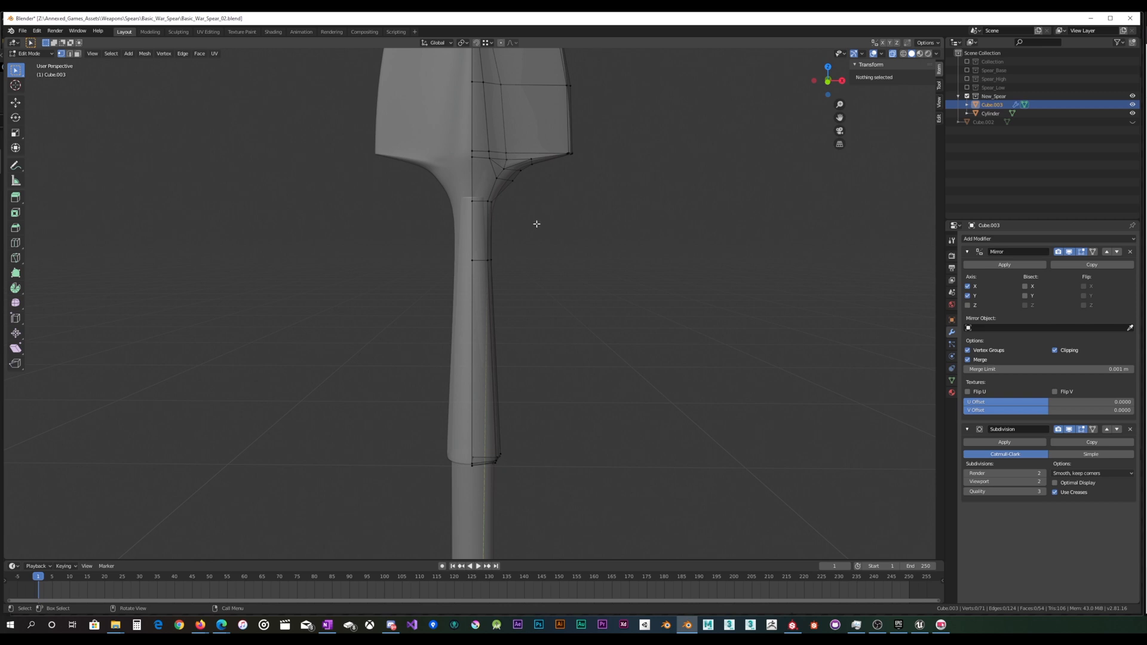
Step: Add two edge loops between the socket's two upper rings, one close beneath the upper ring and one near the middle
middle_drag(546, 218, 546, 254)
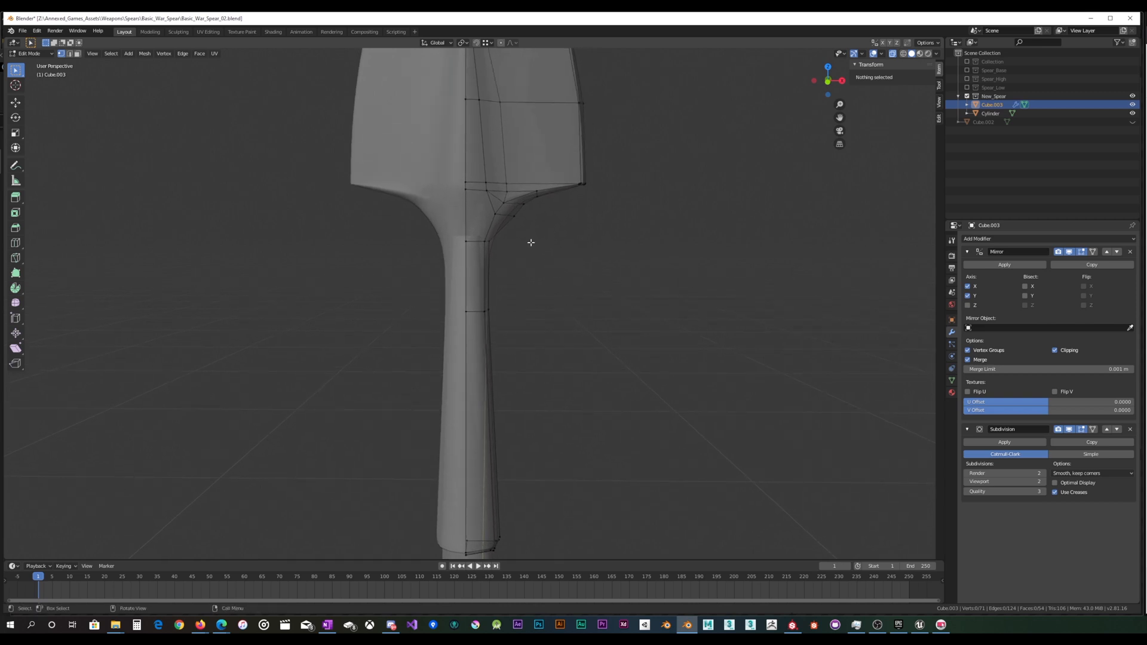
scroll(531, 242, down, 5)
scroll(515, 256, up, 6)
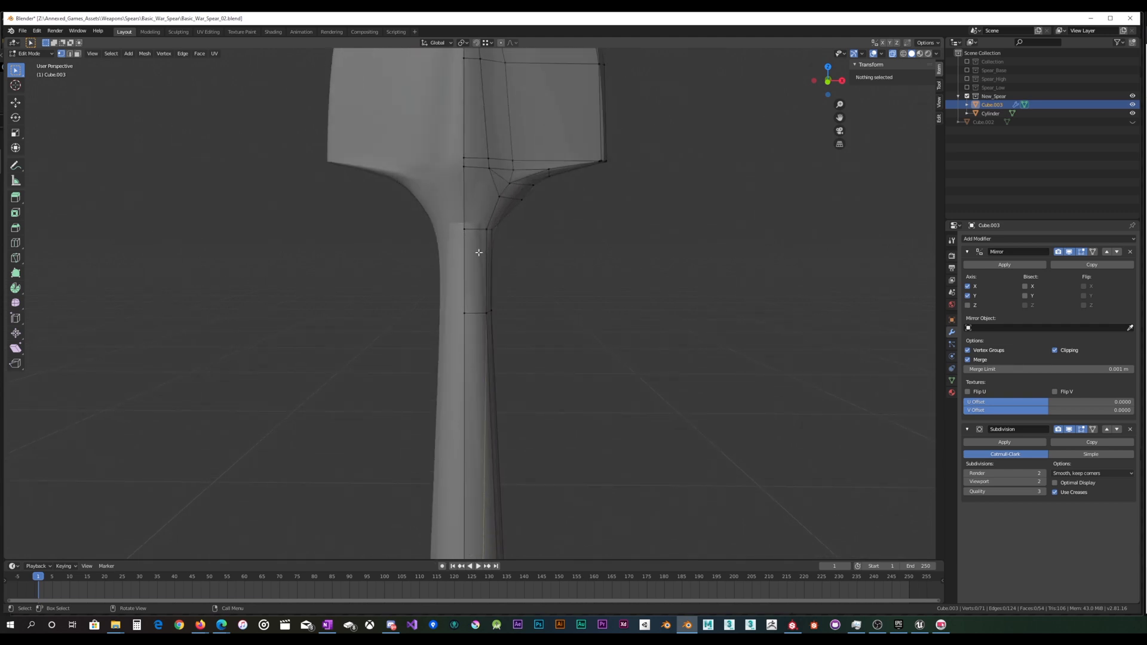
drag(449, 246, 546, 224)
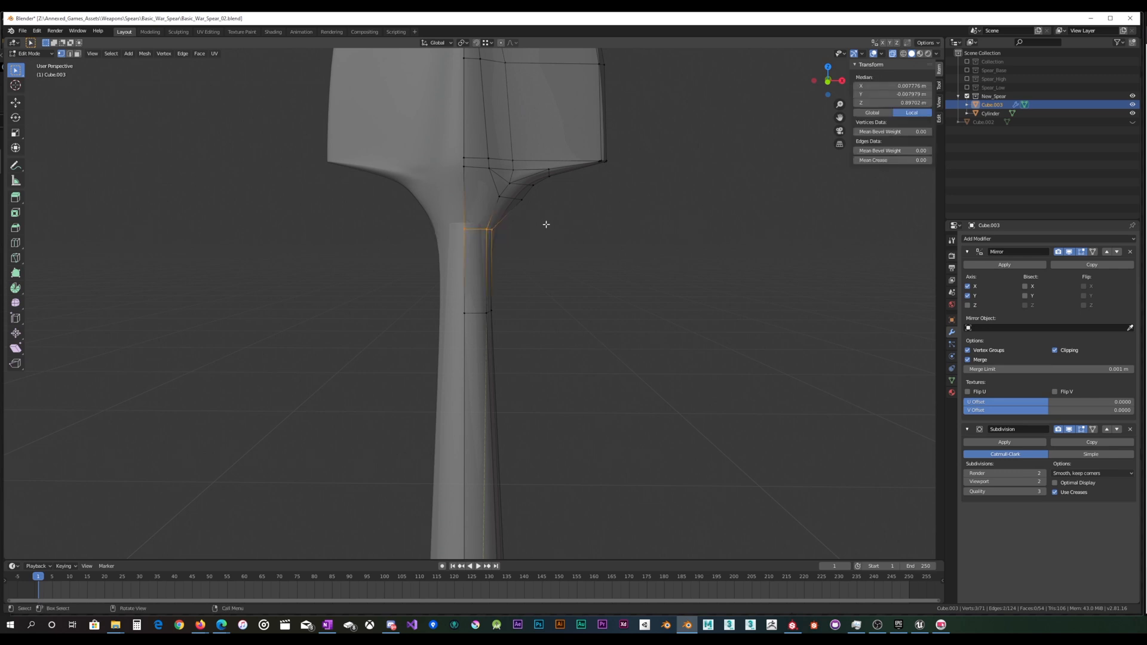
key(ctrl+r)
click(481, 270)
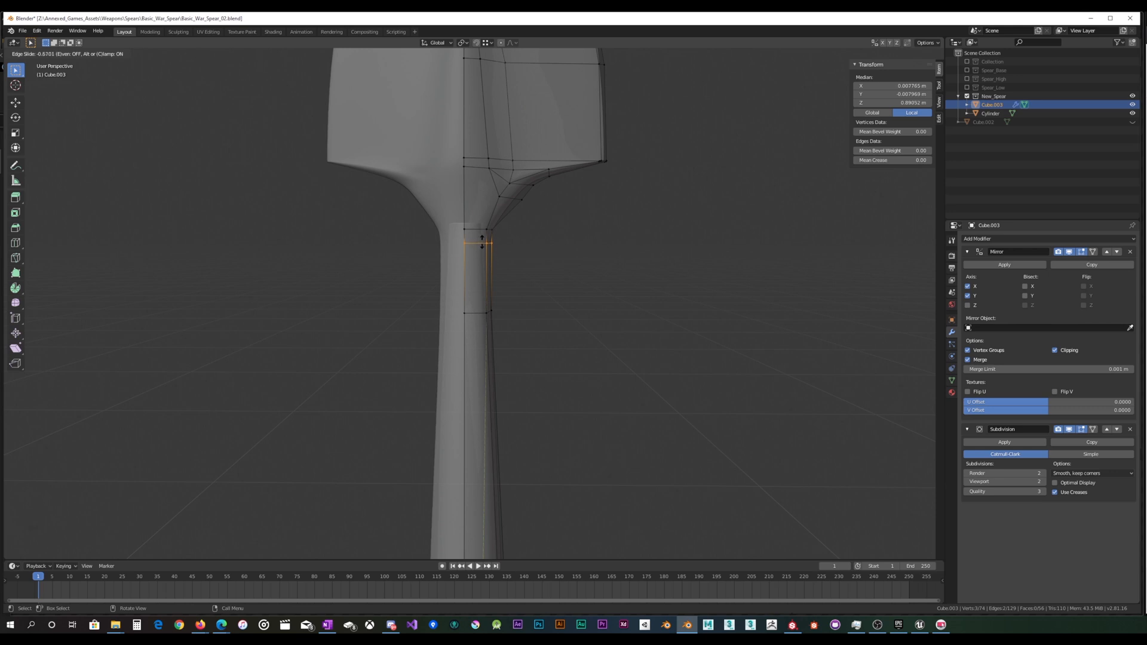
click(484, 236)
key(ctrl+r)
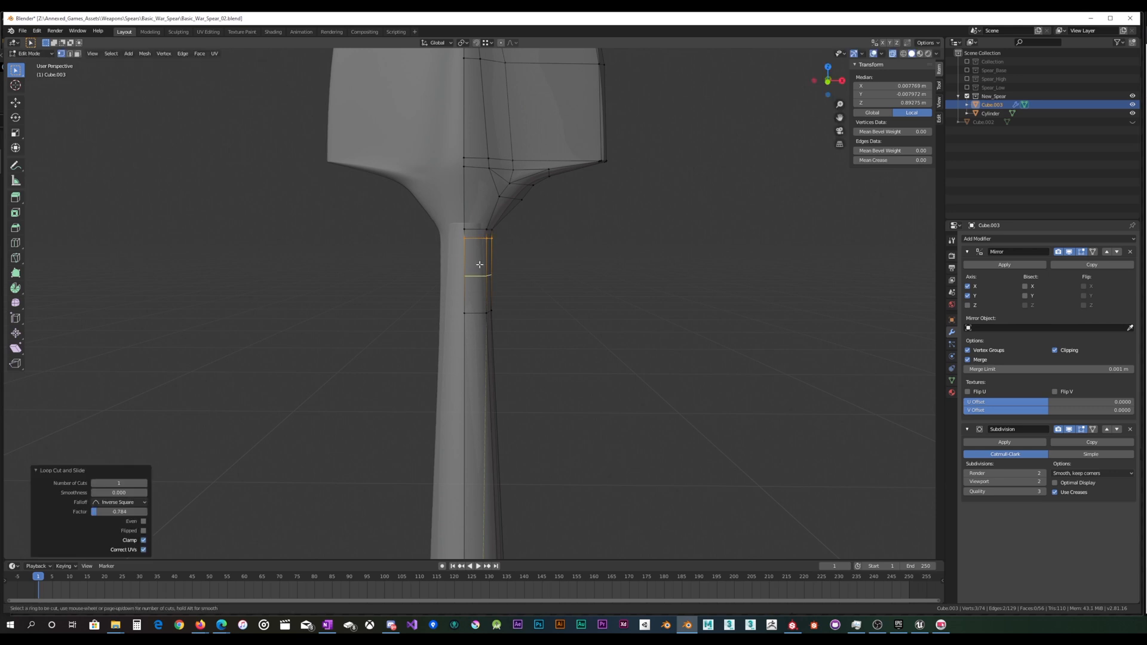
click(479, 264)
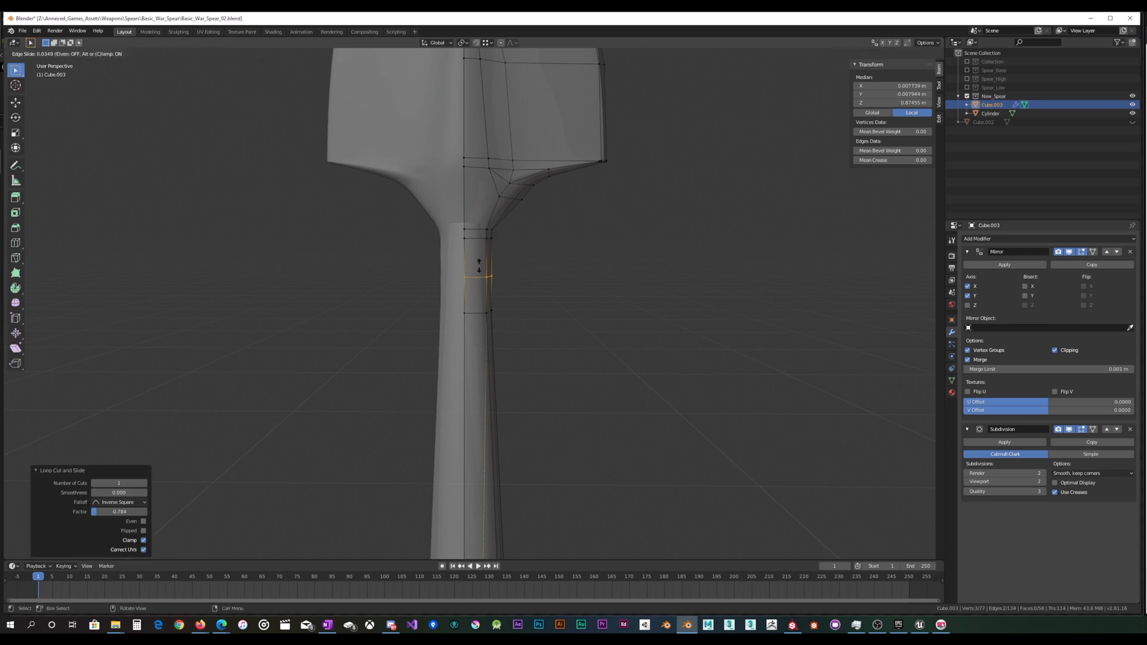
click(476, 265)
Step: Extrude the two adjacent side faces near the top of the socket outward by 0.103 m to form a crossguard
middle_drag(510, 267, 395, 246)
click(78, 54)
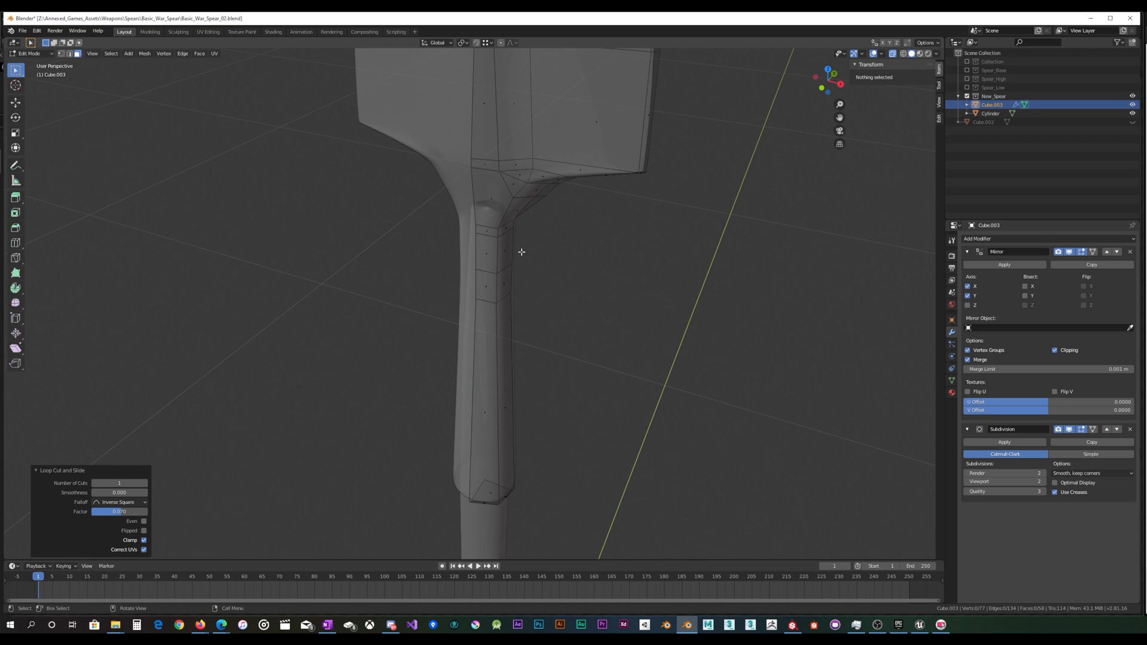
click(521, 252)
shift+click(508, 283)
middle_drag(508, 284, 625, 287)
key(e)
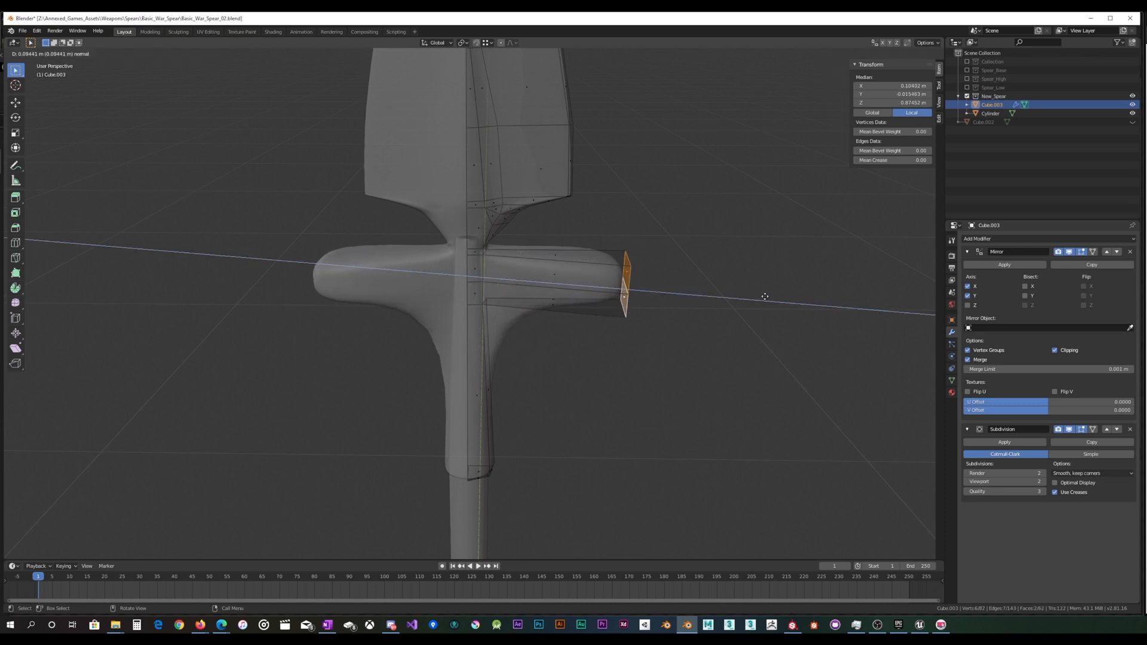
click(774, 295)
Step: Examine the crossguard's proportions against the blade and the whole spear from several distances and angles
middle_drag(774, 295, 754, 267)
scroll(753, 267, down, 8)
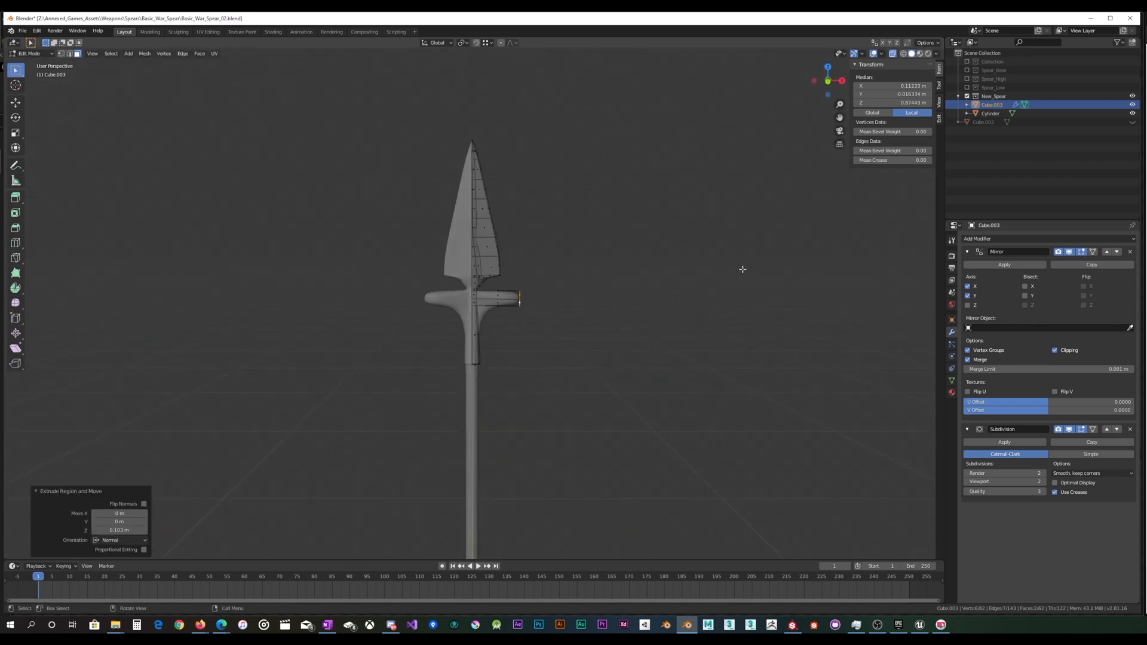
scroll(607, 277, up, 3)
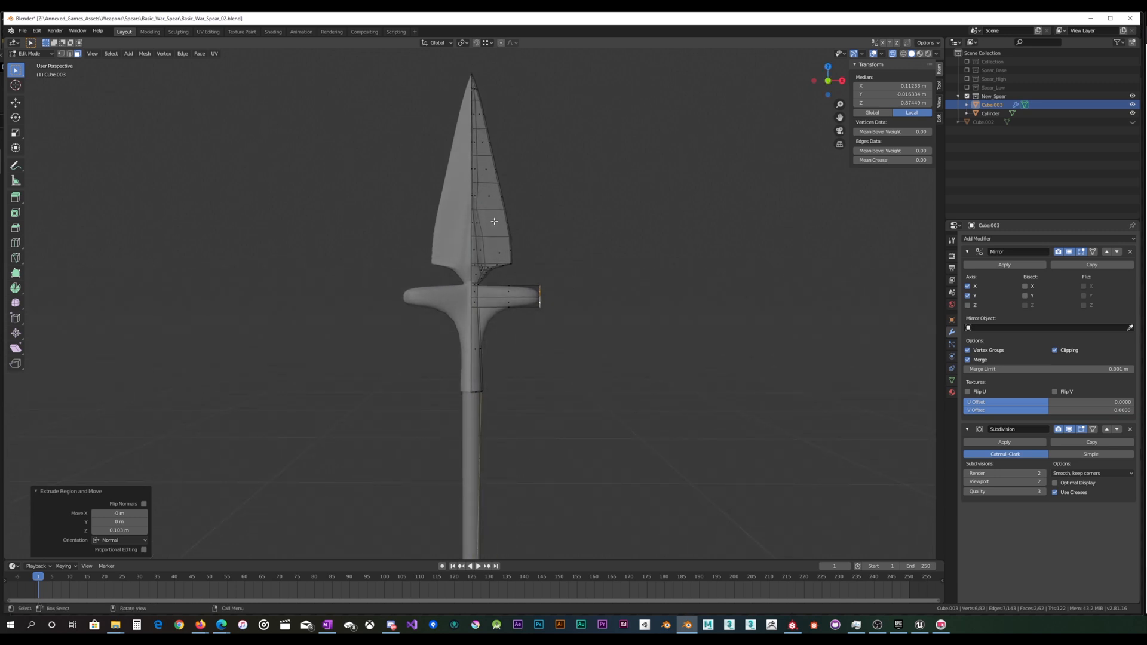
scroll(512, 234, up, 2)
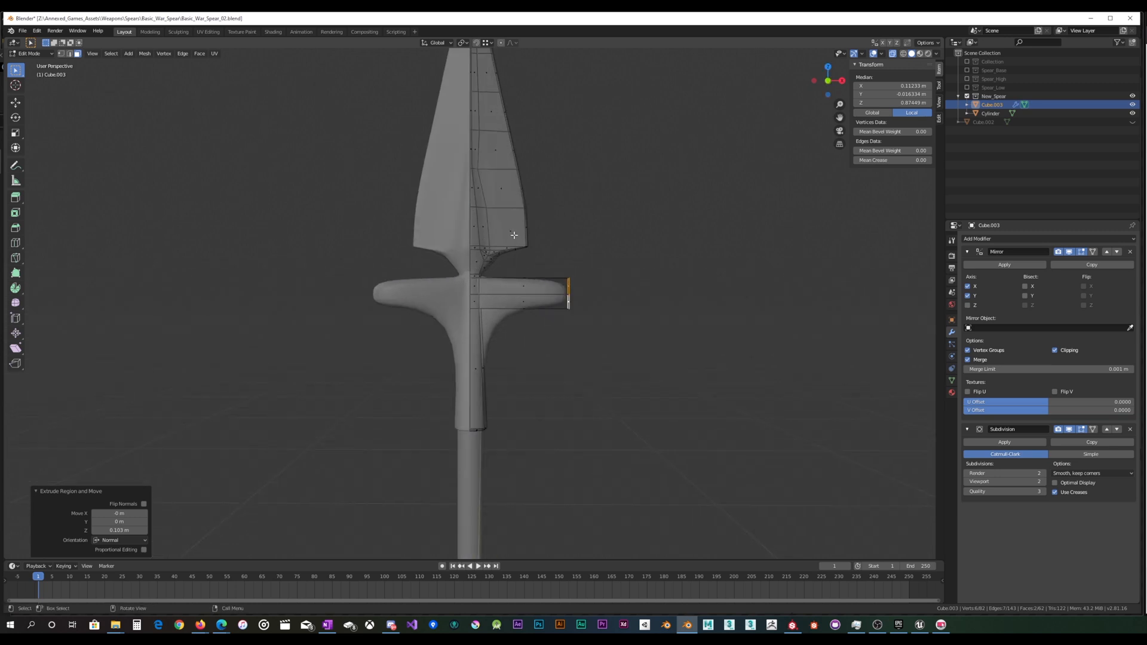
shift+middle_drag(527, 189, 521, 251)
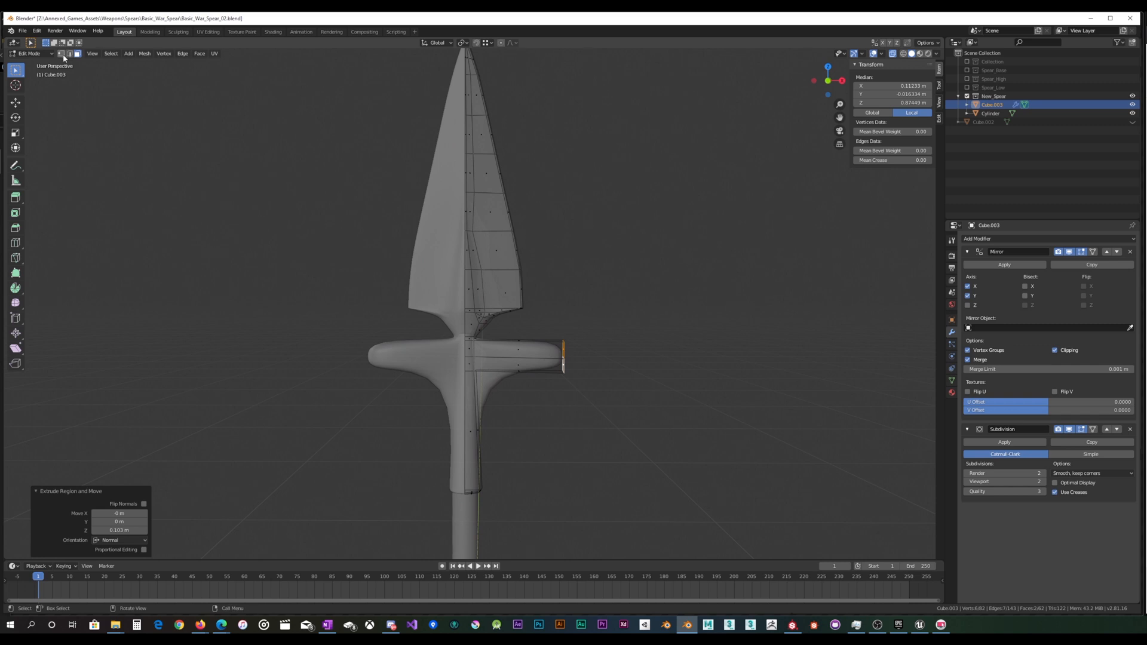
scroll(420, 311, down, 10)
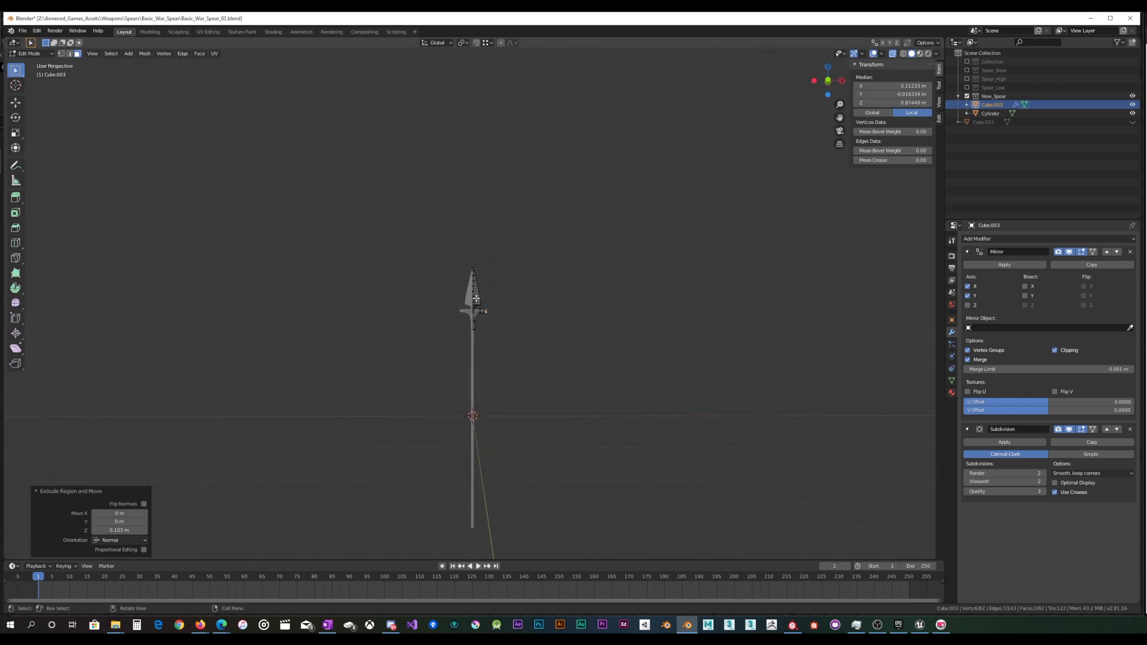
scroll(476, 299, up, 10)
middle_drag(557, 299, 543, 315)
scroll(577, 322, up, 2)
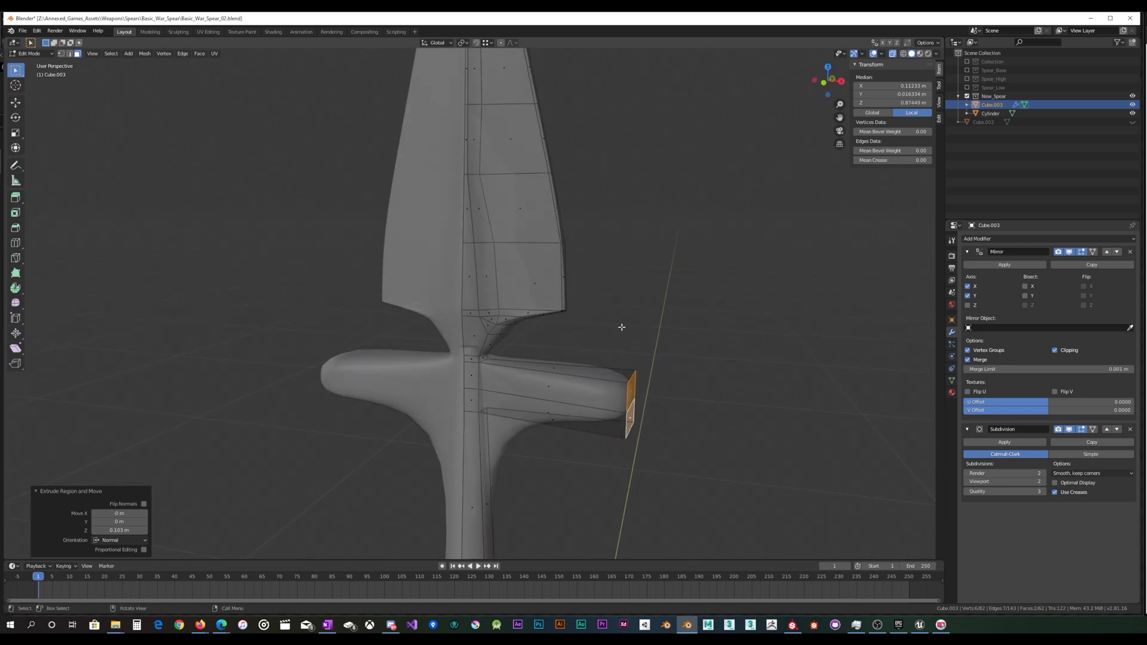
scroll(621, 327, down, 3)
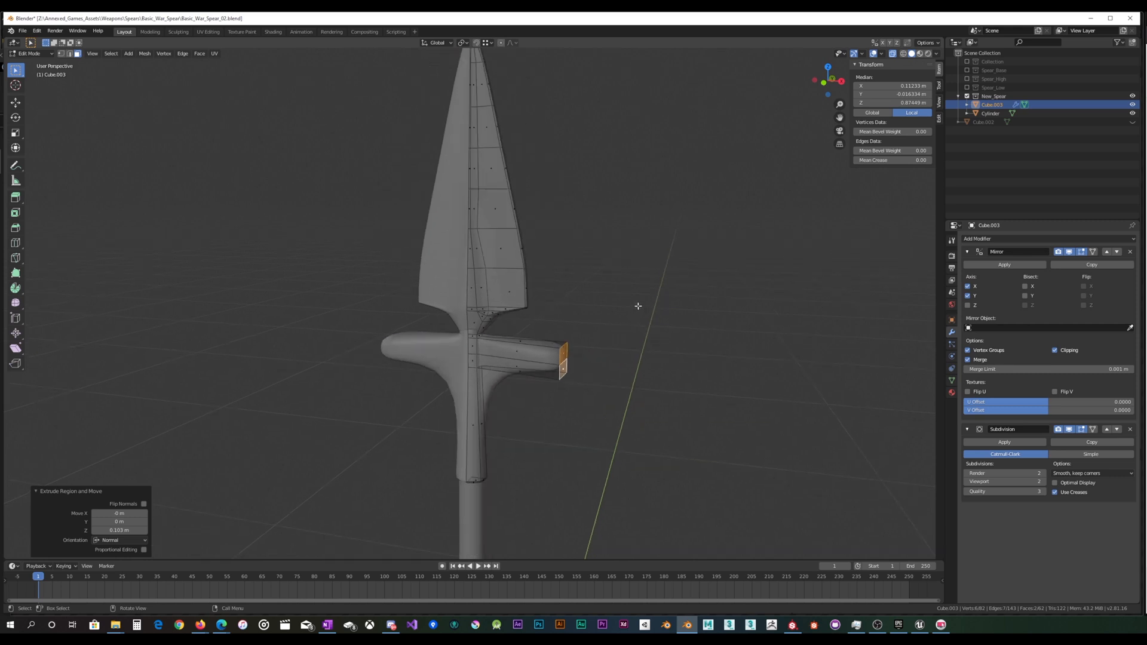
middle_drag(638, 306, 585, 286)
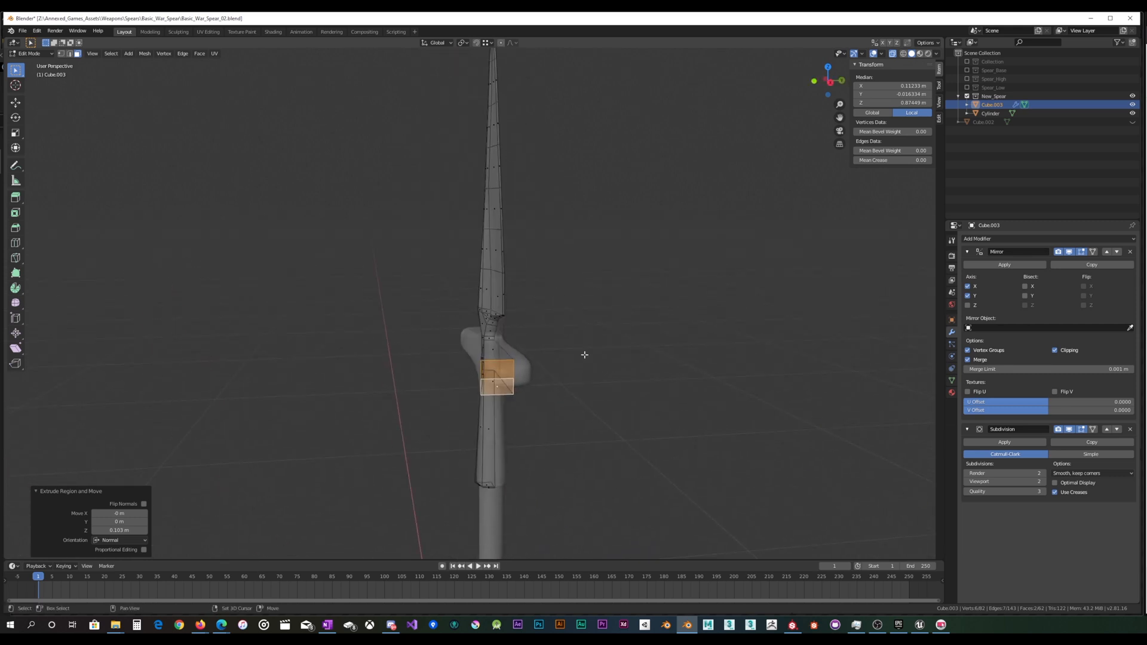
Step: Move the outer column of vertices on the crossguard's end face inward by 0.0218 m along Y to thin its tip
middle_drag(584, 355, 319, 182)
click(61, 55)
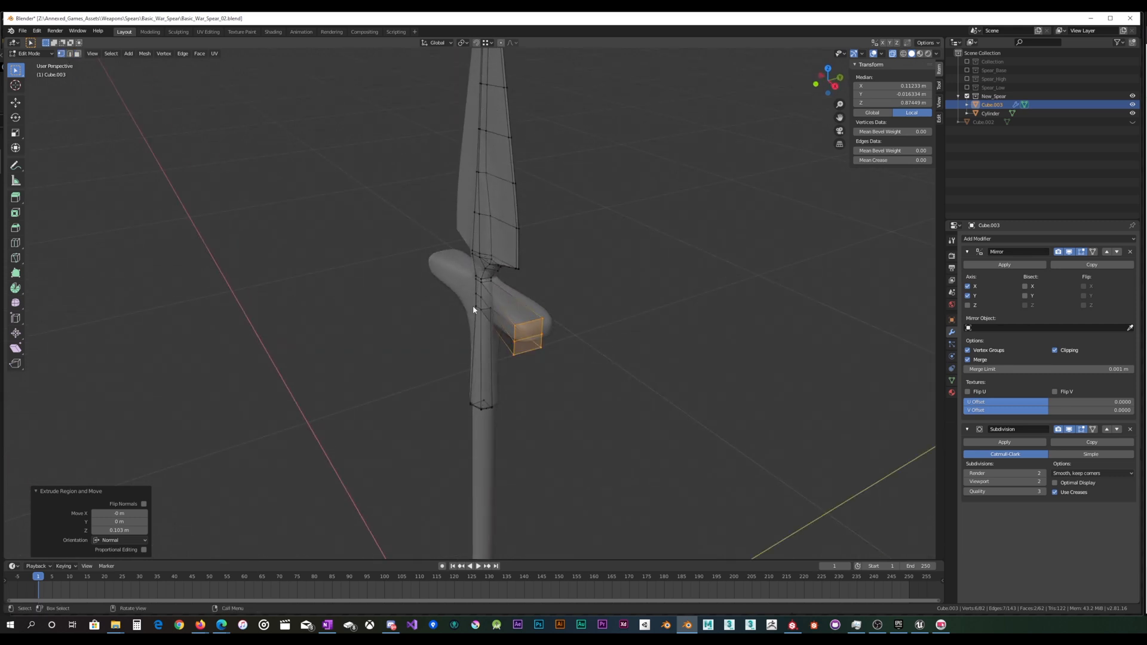
middle_drag(472, 306, 534, 319)
drag(525, 361, 550, 312)
middle_drag(549, 311, 558, 342)
key(g)
key(y)
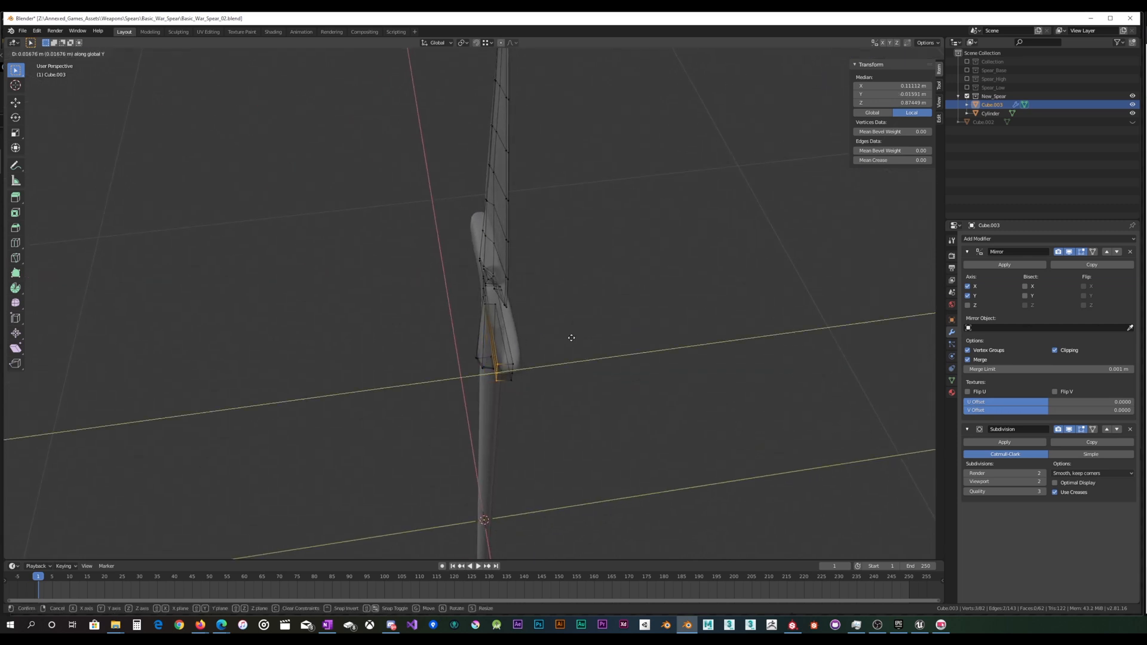
click(568, 350)
Step: Try to bevel the lower corner edge where the crossguard meets the socket, using two segments and a 0.00382 m width
scroll(639, 390, up, 4)
middle_drag(638, 390, 580, 231)
scroll(614, 259, up, 3)
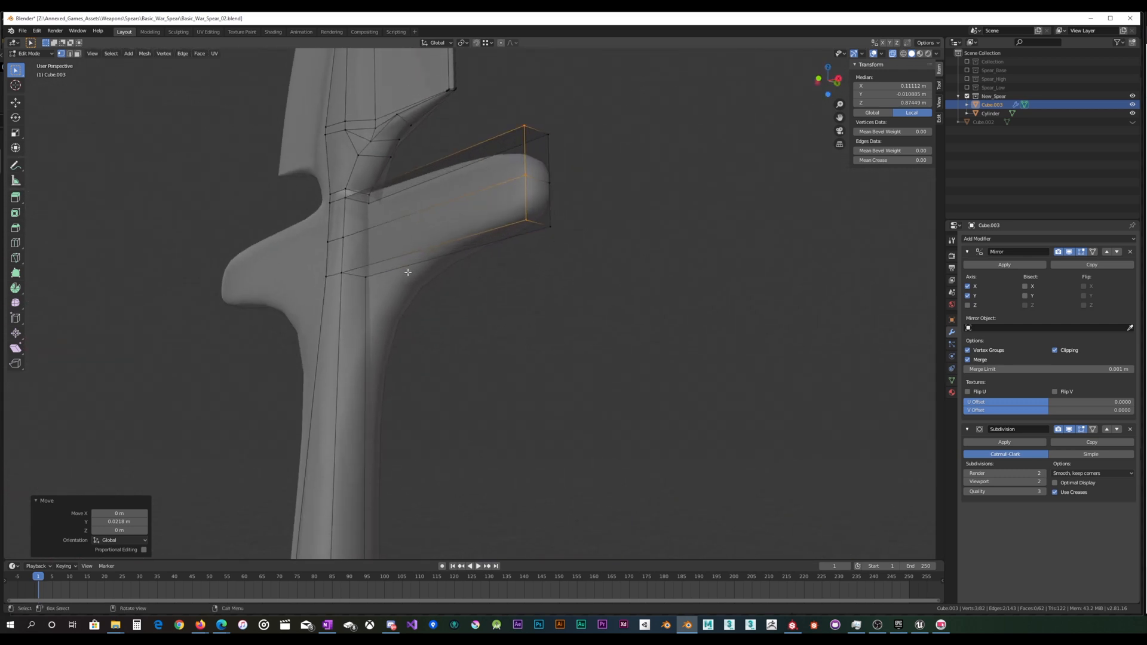
alt+click(362, 278)
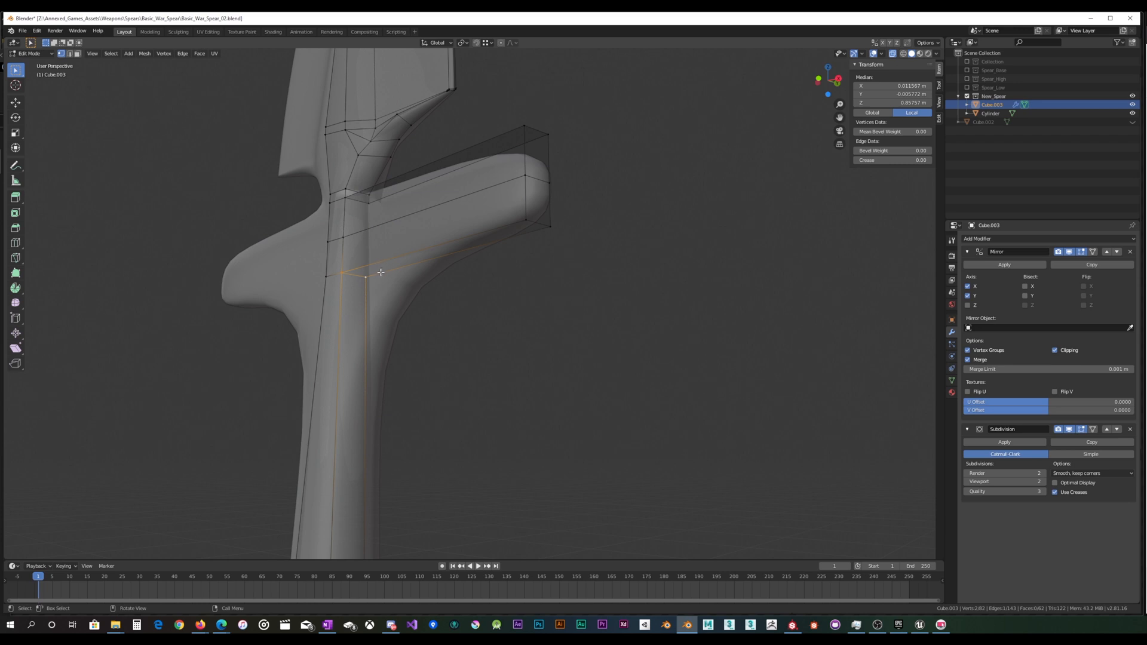
key(ctrl+b)
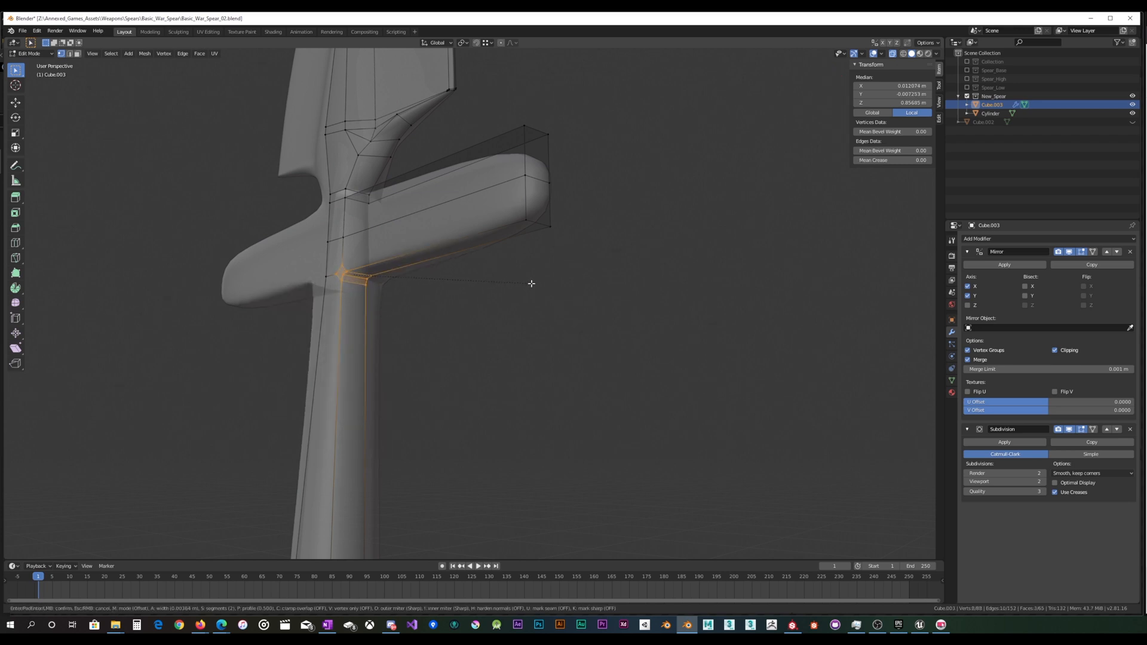
click(531, 283)
Step: Turn off X-ray display and inspect the beveled junction beneath the crossguard in Object Mode
middle_drag(527, 284, 555, 306)
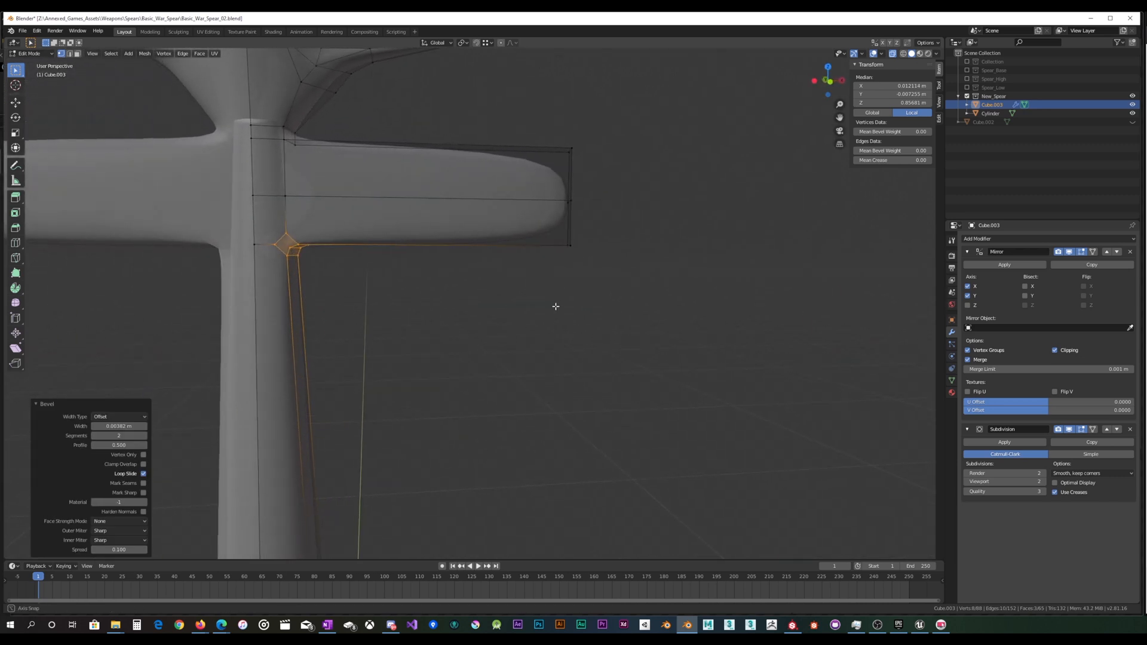
key(Tab)
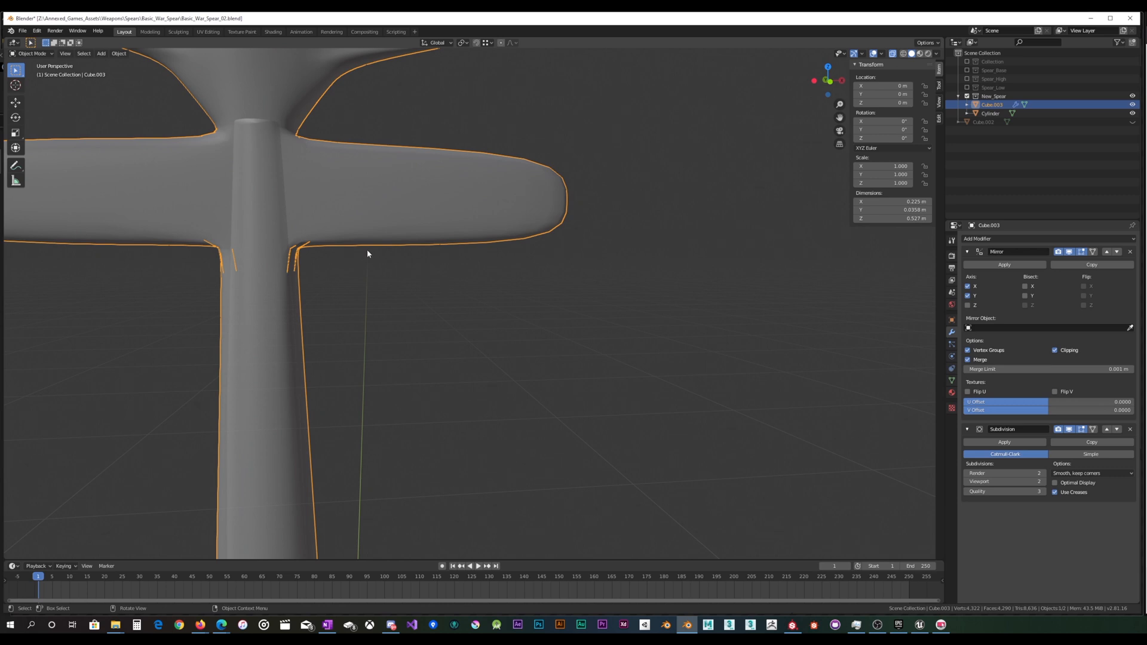
middle_drag(368, 253, 412, 269)
click(893, 53)
mouse_move(478, 293)
middle_down()
mouse_move(469, 302)
mouse_move(504, 287)
mouse_move(381, 290)
mouse_move(359, 226)
mouse_move(420, 251)
middle_up()
key(Tab)
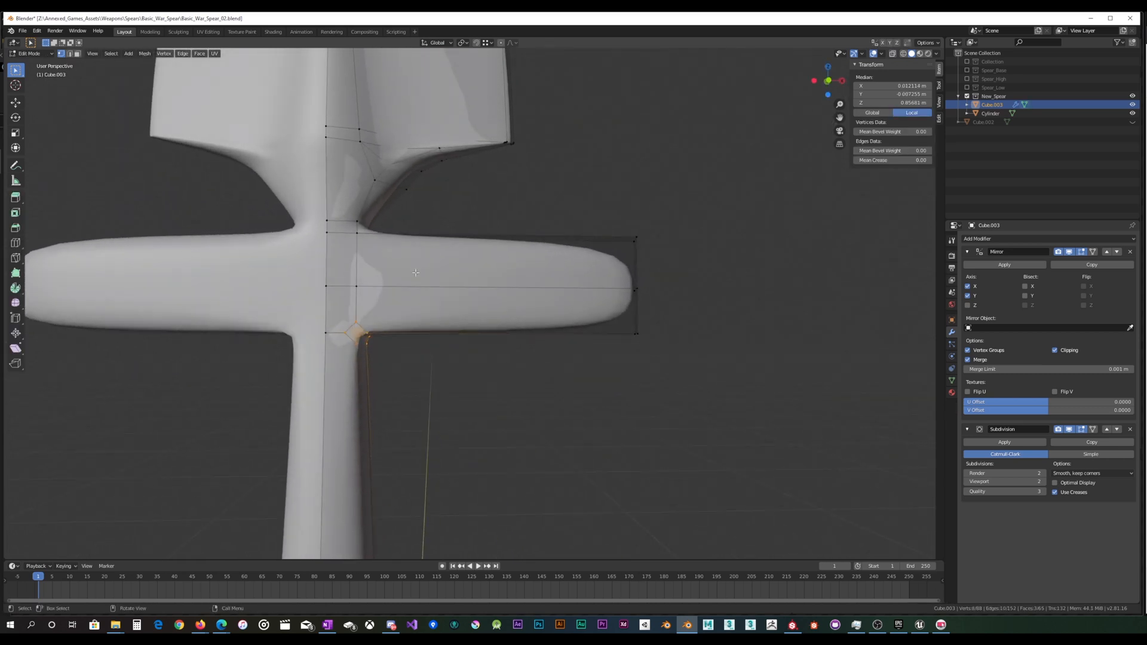
Step: Recheck the crossguard junction's shading and undo the bevel on its lower corner edge
key(Tab)
key(Tab)
middle_drag(422, 276, 364, 369)
key(ctrl)
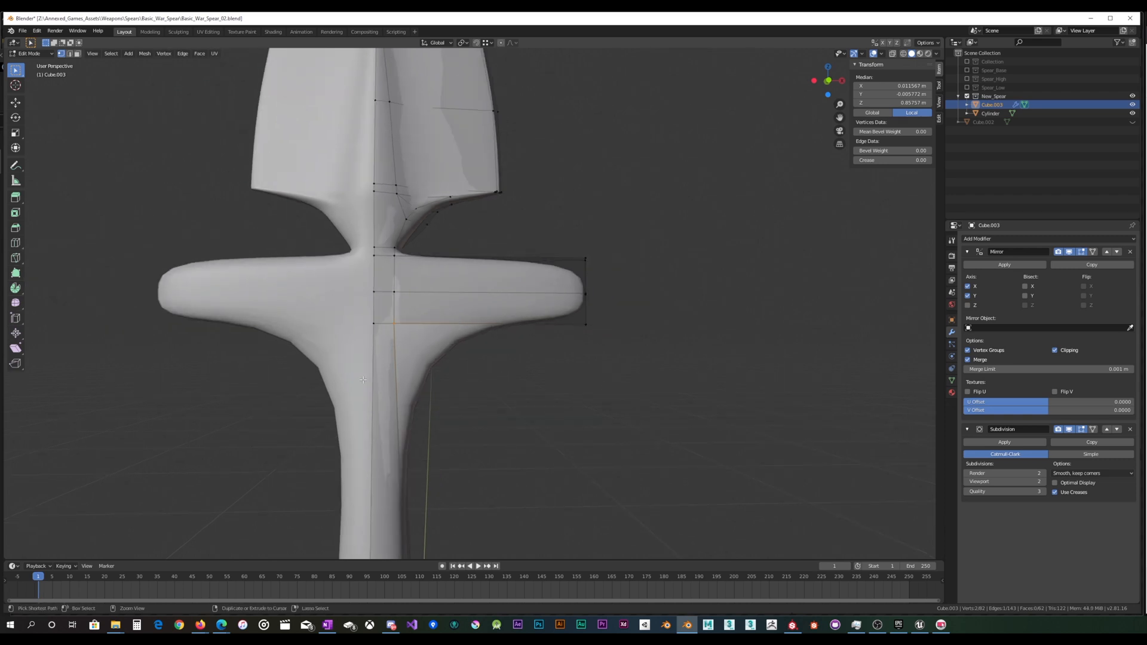
Step: Add an edge loop around the socket below the crossguard and slide it up close to the guard's underside
scroll(379, 434, down, 2)
key(ctrl+r)
click(403, 425)
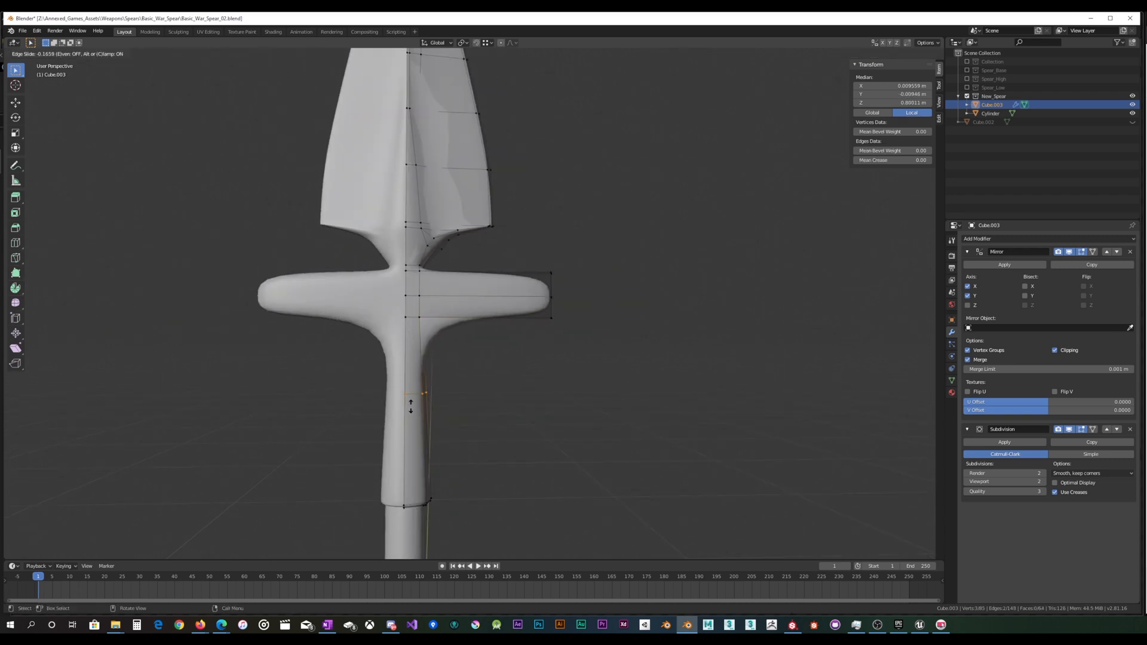
click(404, 339)
Step: Bevel the short lower corner edge where the crossguard meets the socket with two segments
scroll(403, 342, up, 5)
shift+middle_drag(378, 371, 439, 340)
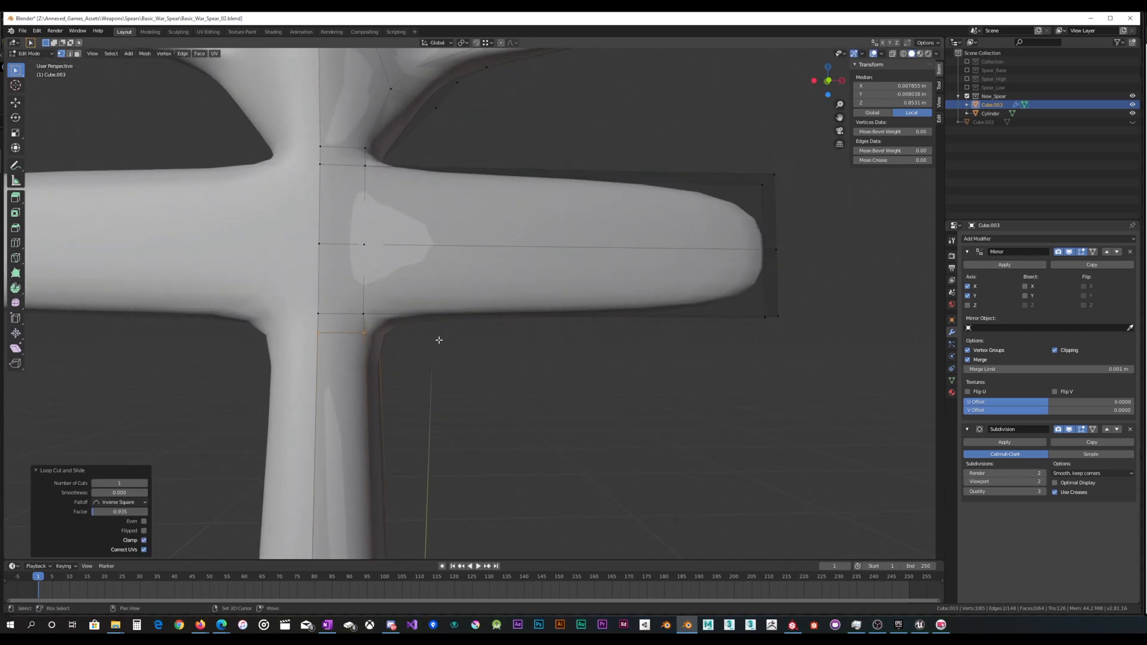
alt+click(377, 319)
click(367, 318)
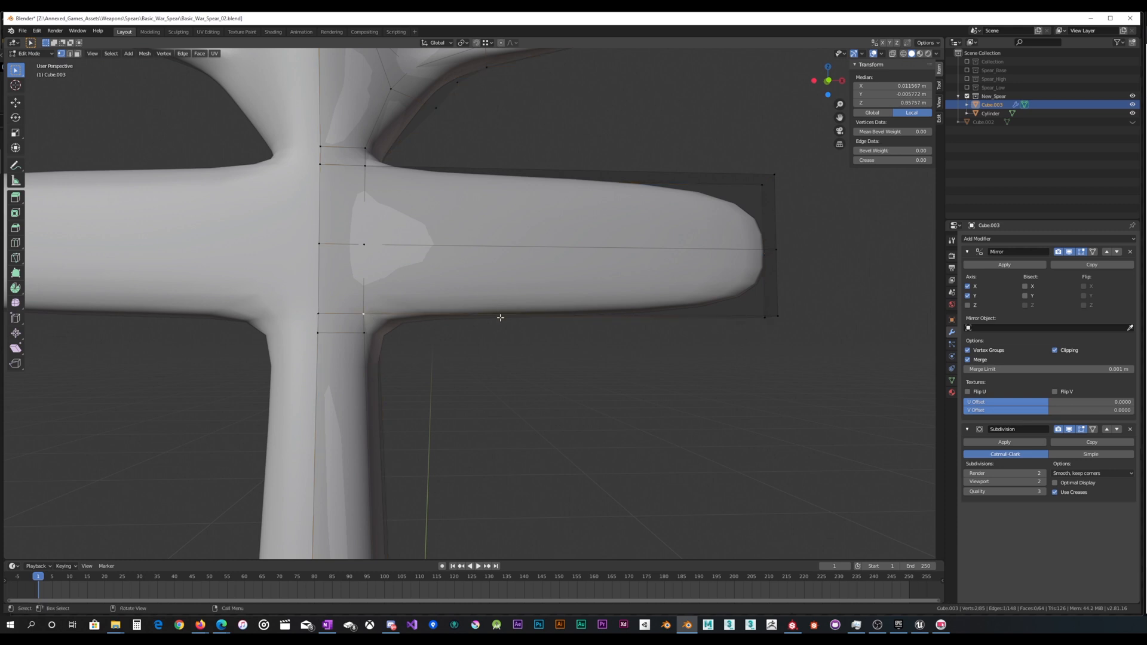
key(ctrl+b)
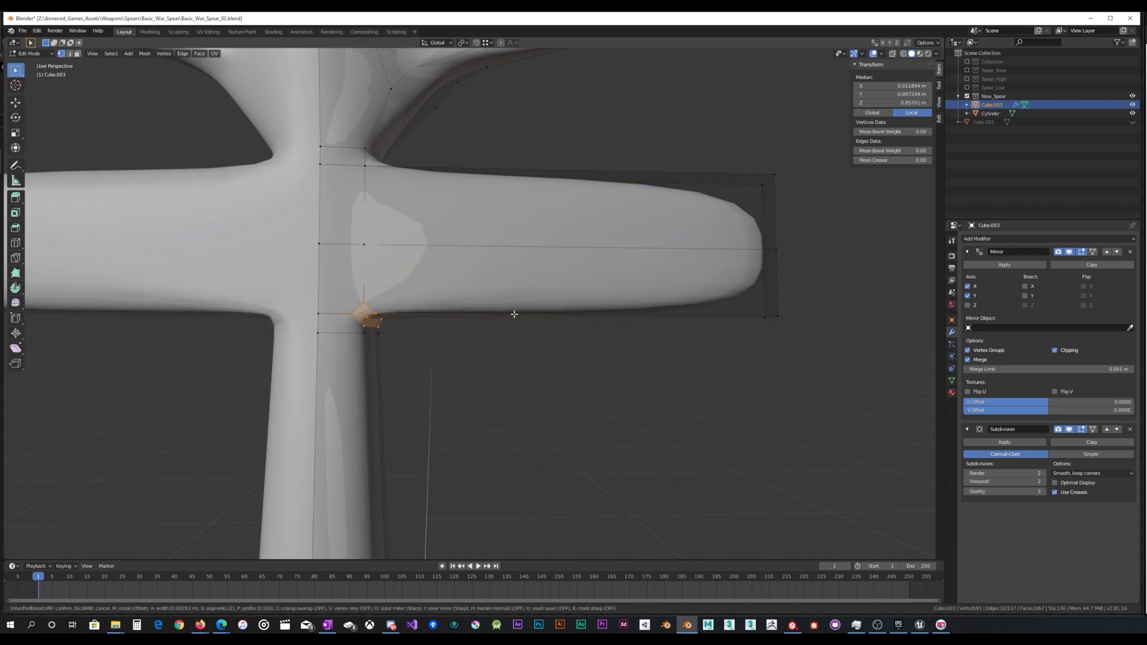
click(514, 314)
mouse_move(512, 314)
middle_down()
mouse_move(577, 304)
mouse_move(505, 315)
middle_up()
key(ctrl+z)
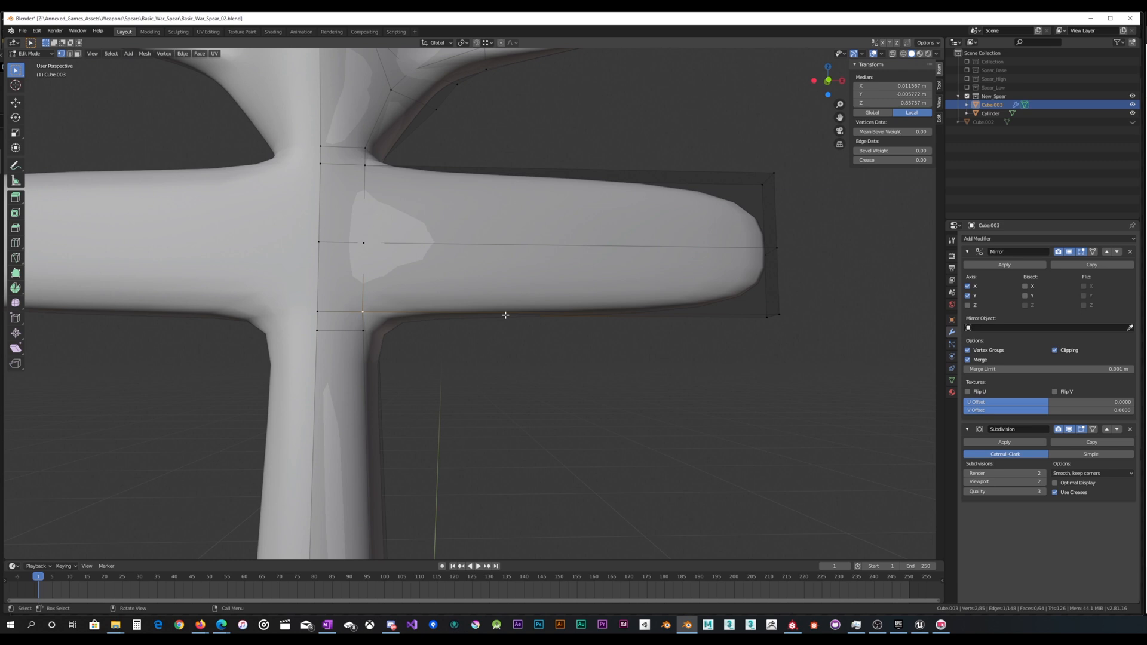
key(ctrl+b)
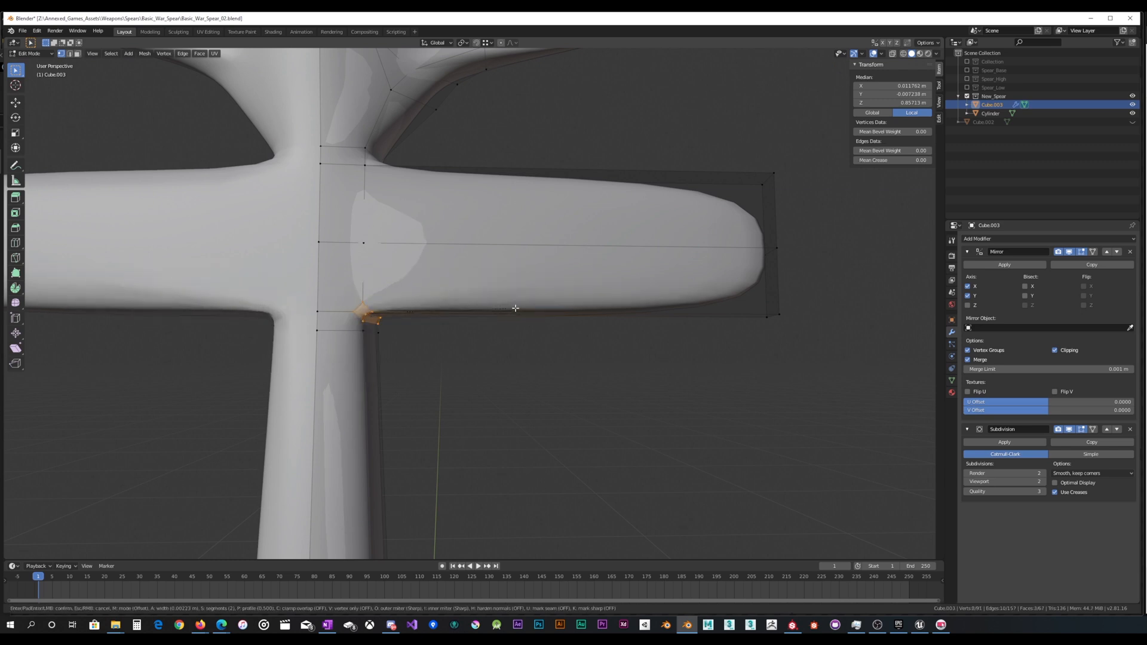
click(517, 307)
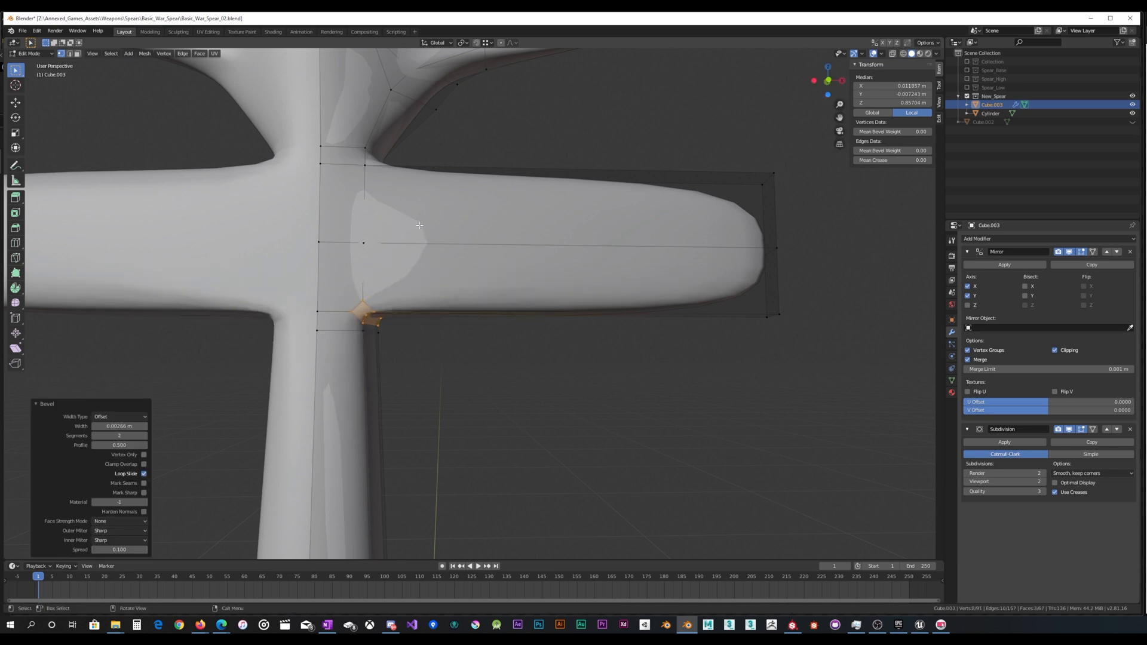
Step: Bevel the short upper corner edge where the crossguard meets the spear head, using two segments
middle_drag(419, 225, 357, 183)
click(362, 185)
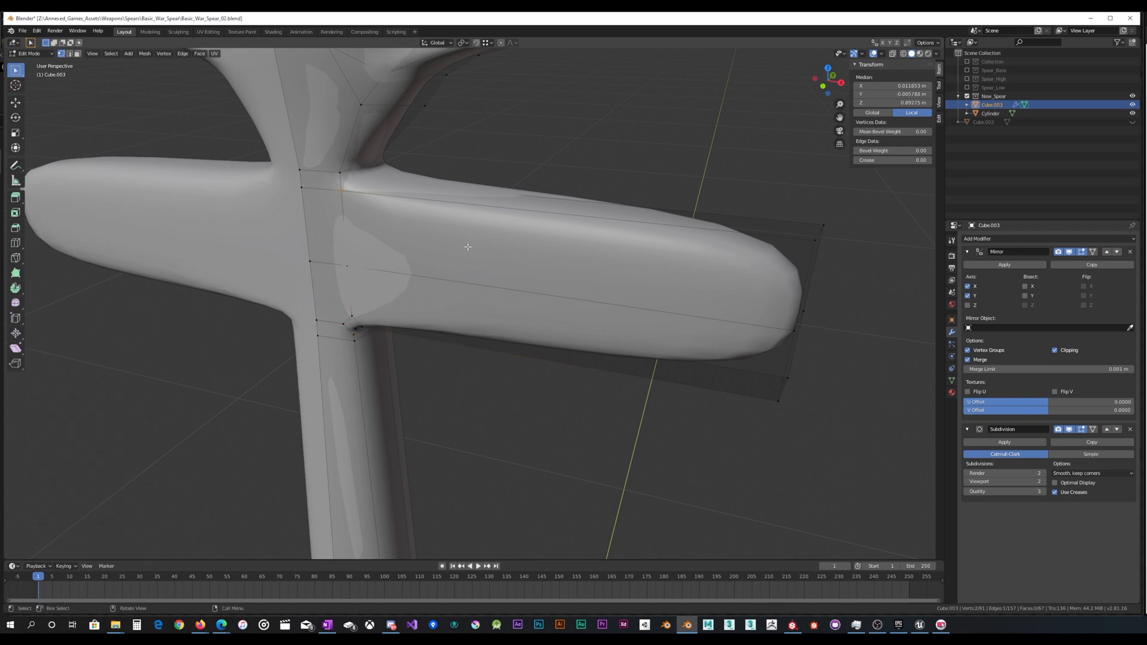
key(ctrl)
key(ctrl+b)
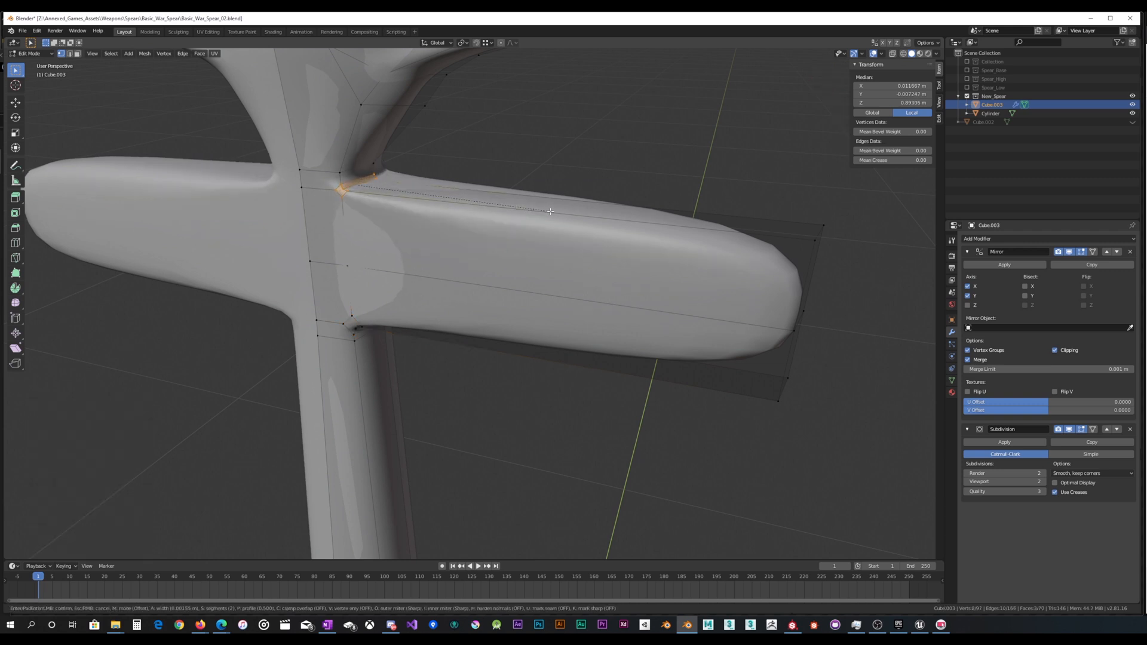
click(551, 211)
mouse_move(550, 210)
middle_down()
mouse_move(565, 207)
mouse_move(485, 204)
mouse_move(559, 218)
mouse_move(525, 235)
mouse_move(530, 247)
mouse_move(544, 206)
middle_up()
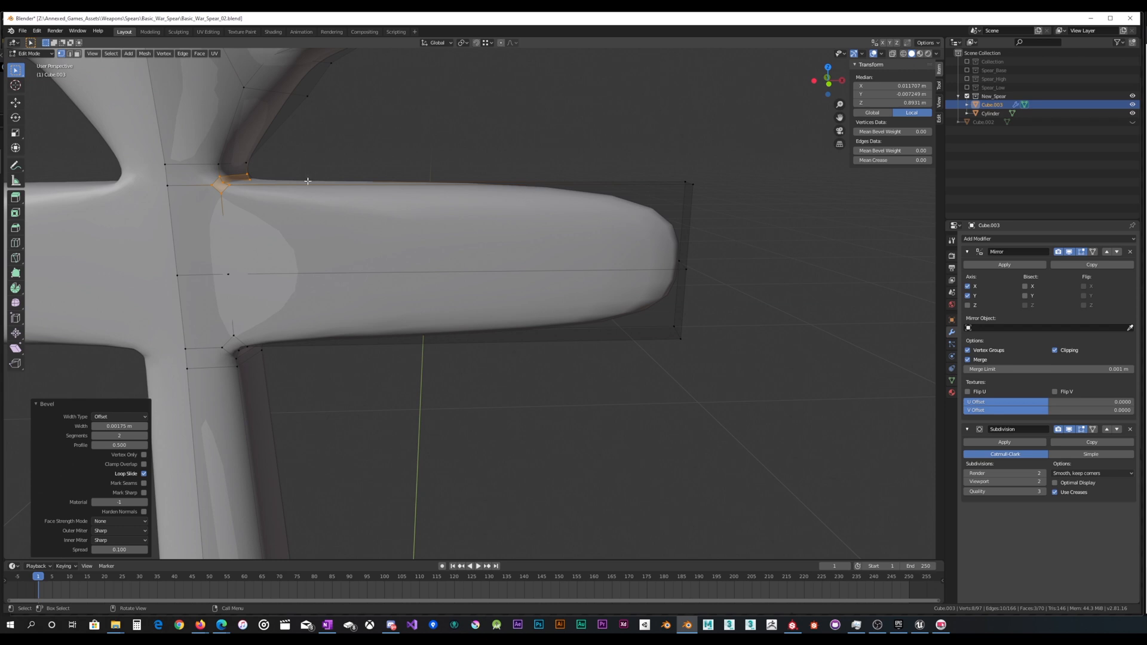
Step: Knife a straight cut from the upper beveled corner along the crossguard's front face and around its end face
key(k)
click(222, 193)
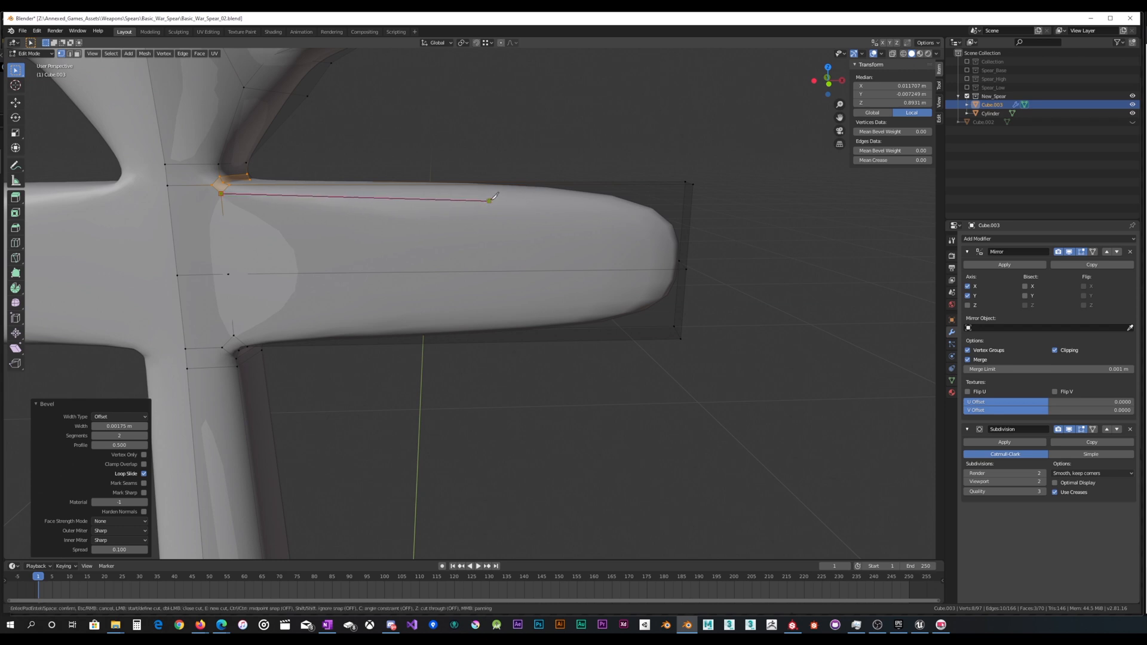
key(c)
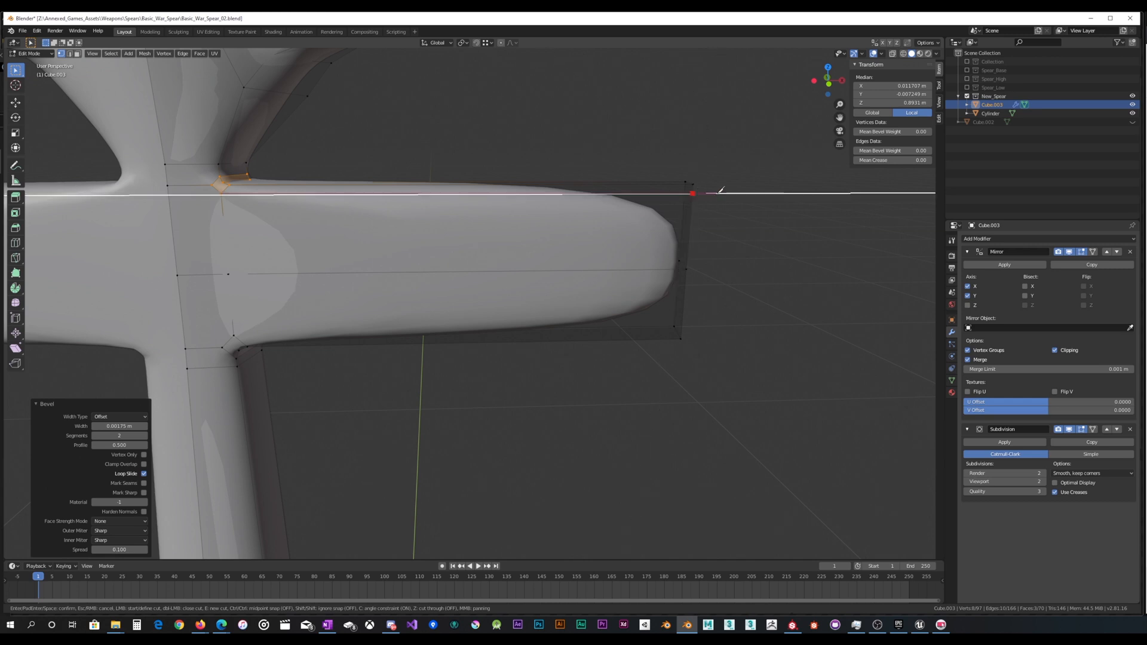
middle_drag(716, 190, 567, 205)
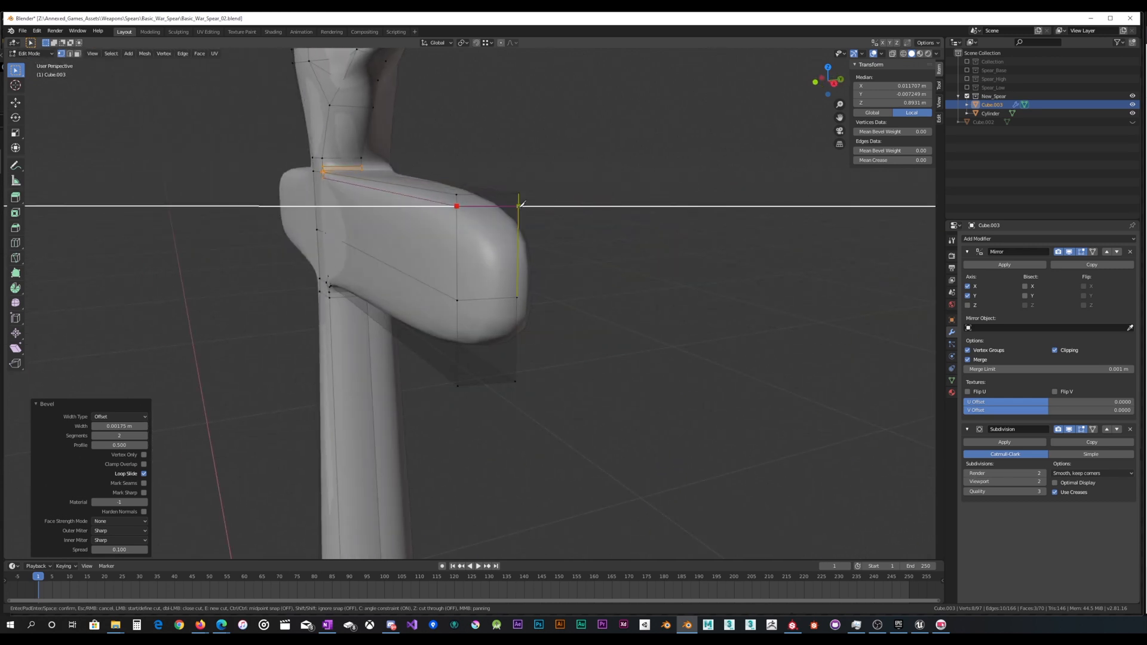
click(518, 205)
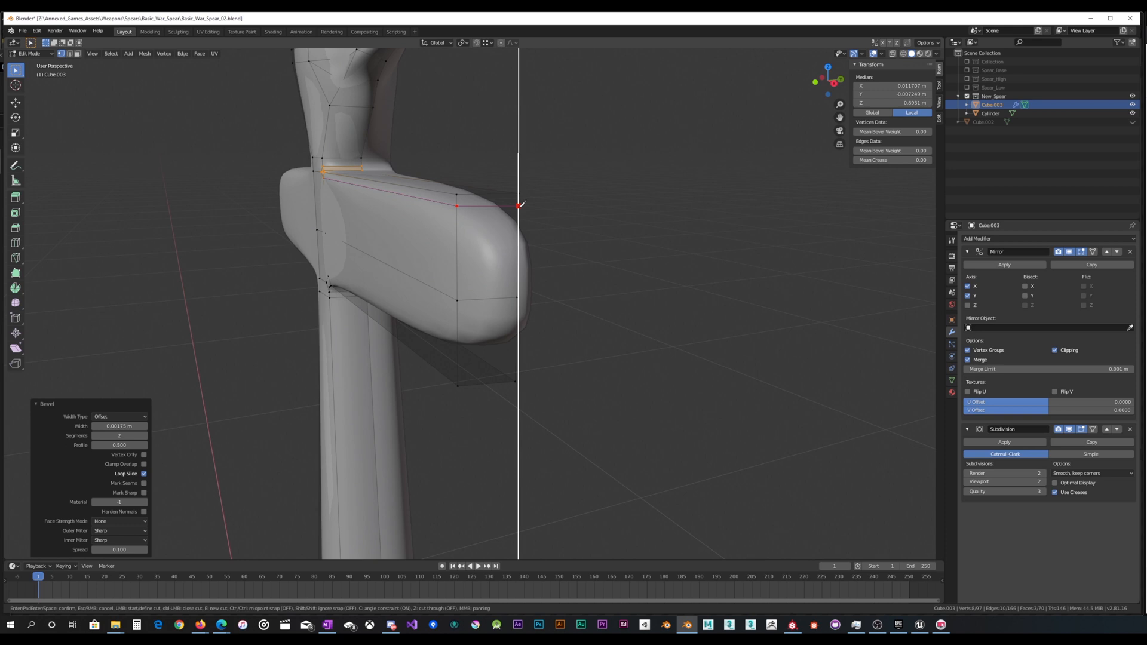
key(Return)
middle_drag(518, 208, 589, 197)
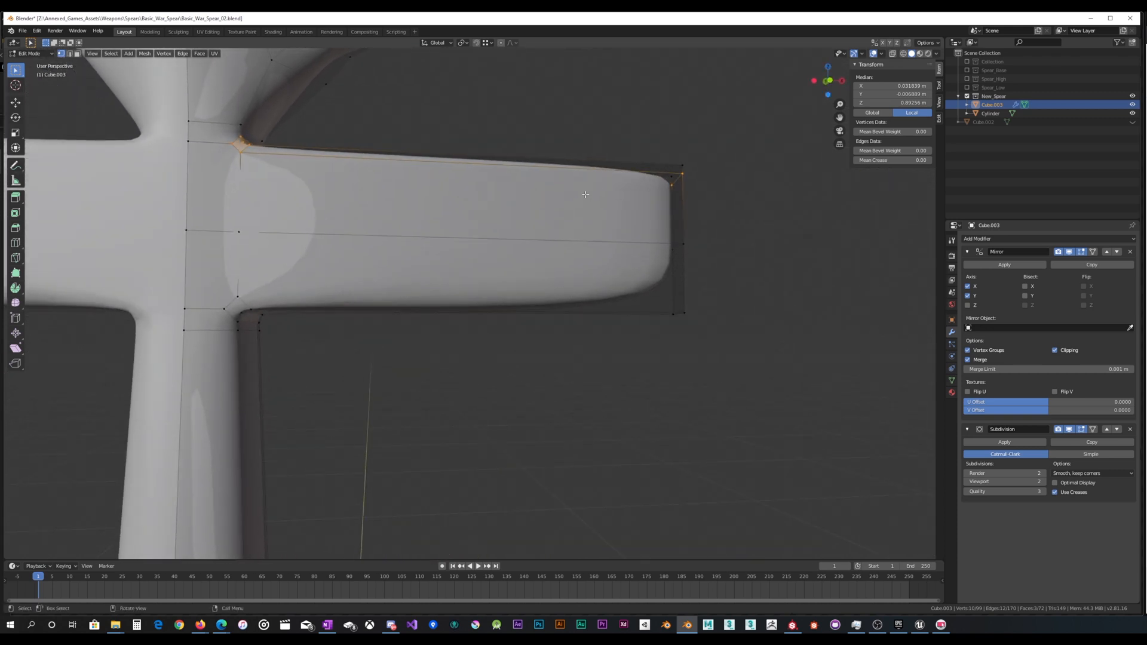
Step: Knife a matching straight cut from the lower beveled corner along the crossguard's front face and around its end
key(k)
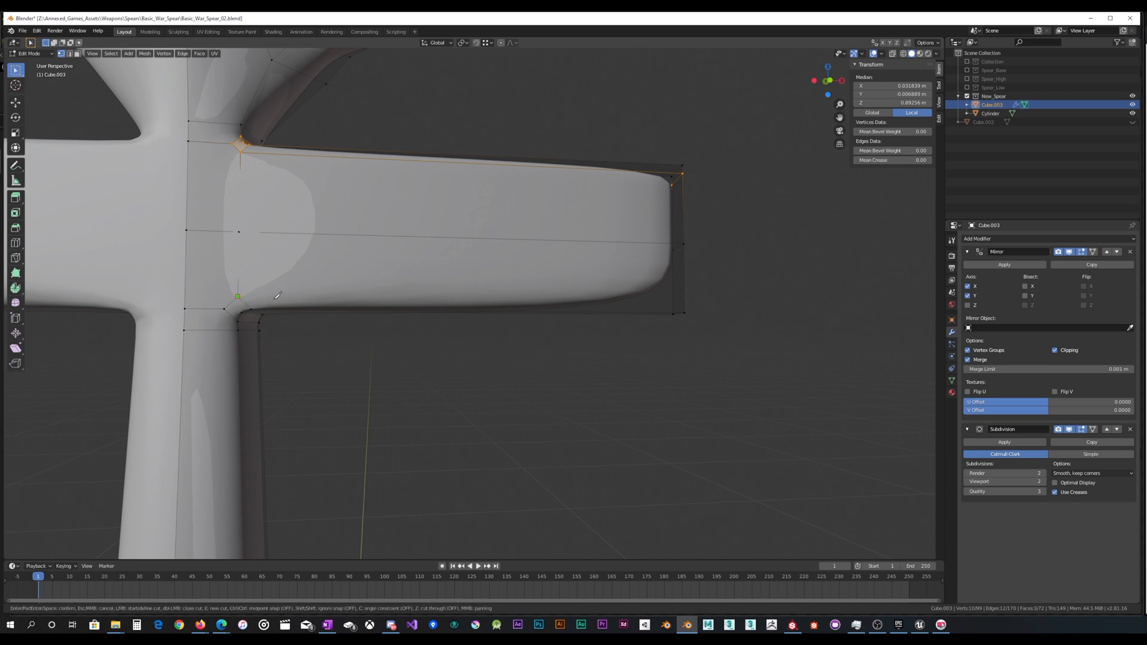
click(277, 295)
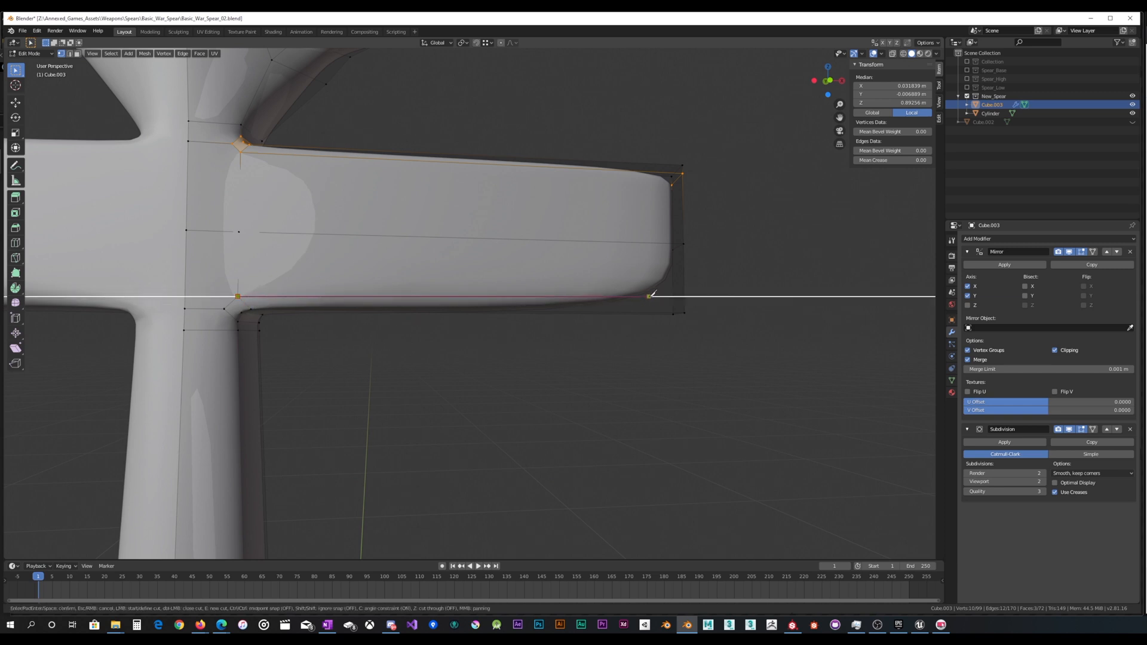
middle_drag(684, 295, 471, 277)
key(c)
click(484, 298)
key(Return)
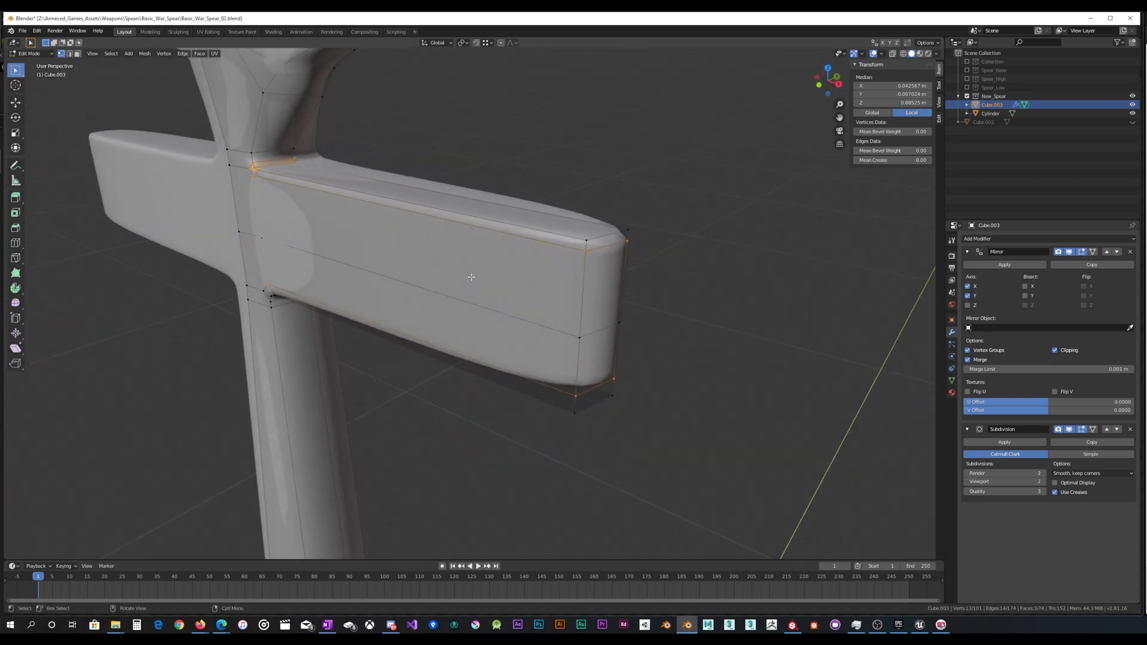
Step: Add an edge loop around the crossguard arm and slide it close to the outer end
key(ctrl+r)
click(499, 221)
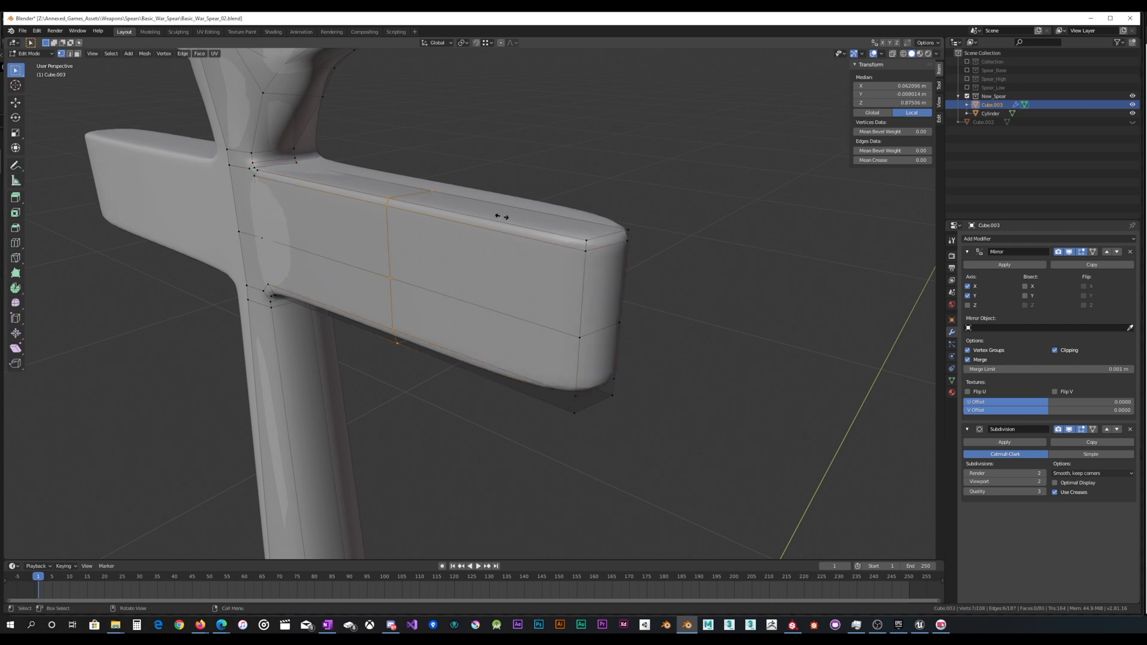
click(660, 251)
middle_drag(622, 256, 610, 258)
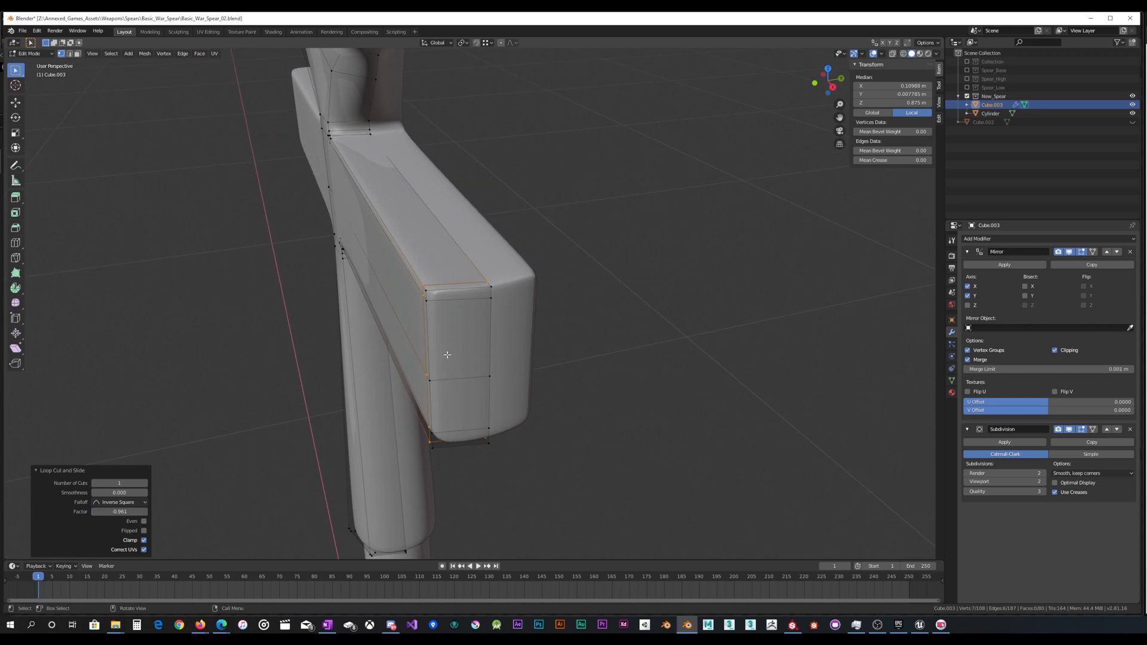
middle_drag(447, 355, 517, 329)
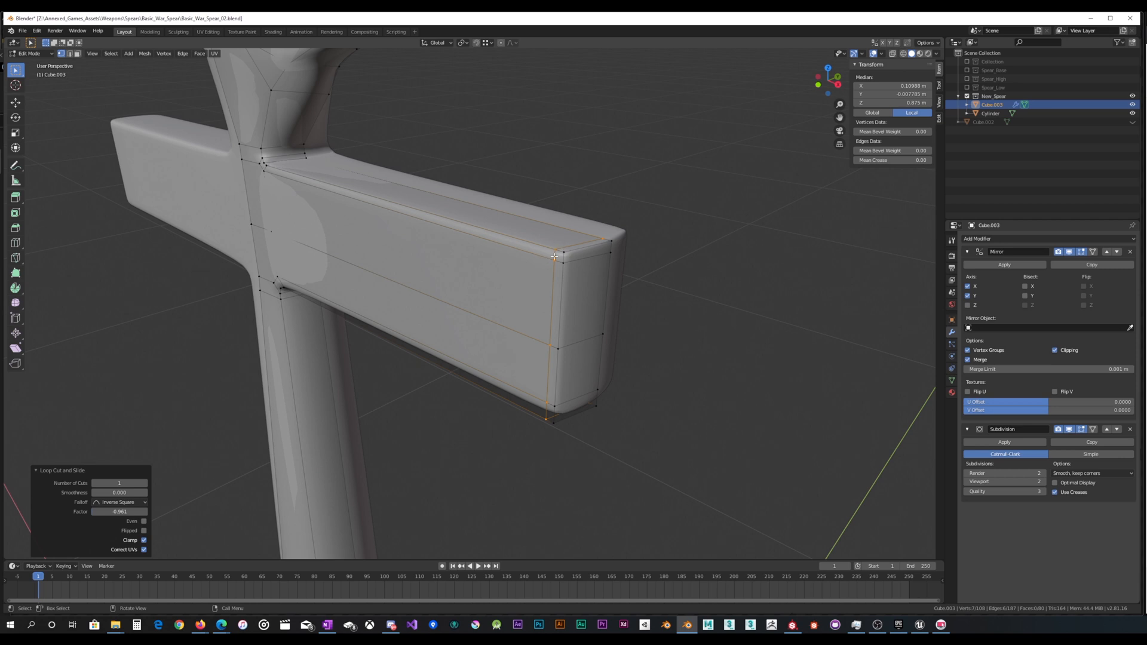
middle_drag(555, 257, 508, 257)
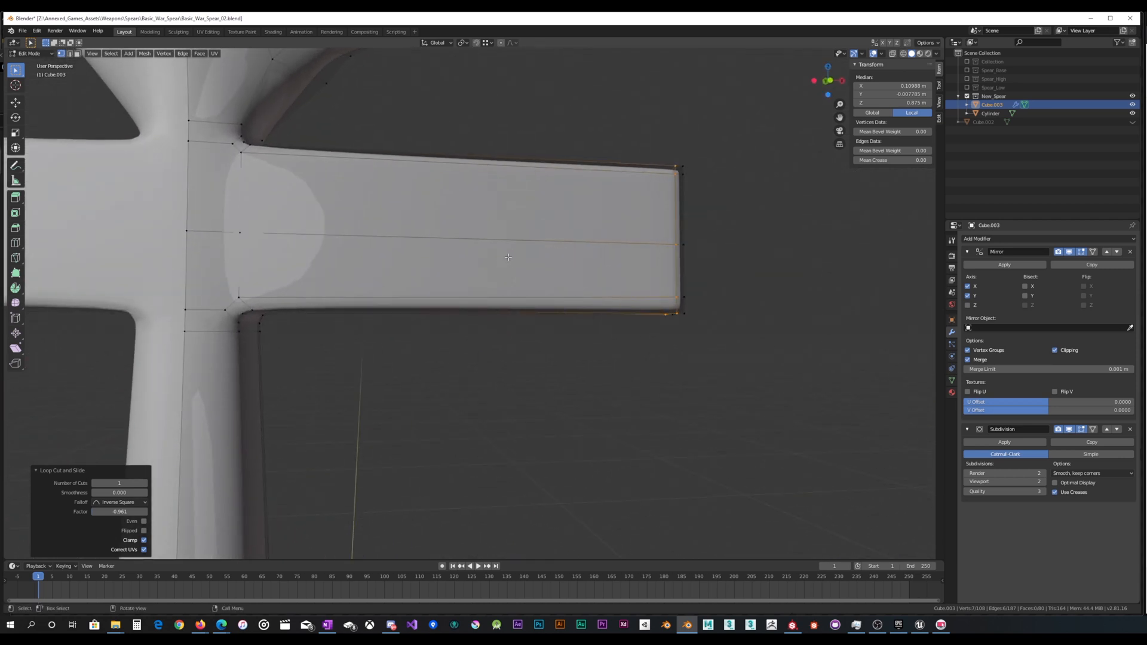
Step: Select the lower horizontal cut on the crossguard and lower it about 0.001 m along Z
scroll(507, 257, up, 2)
alt+click(412, 322)
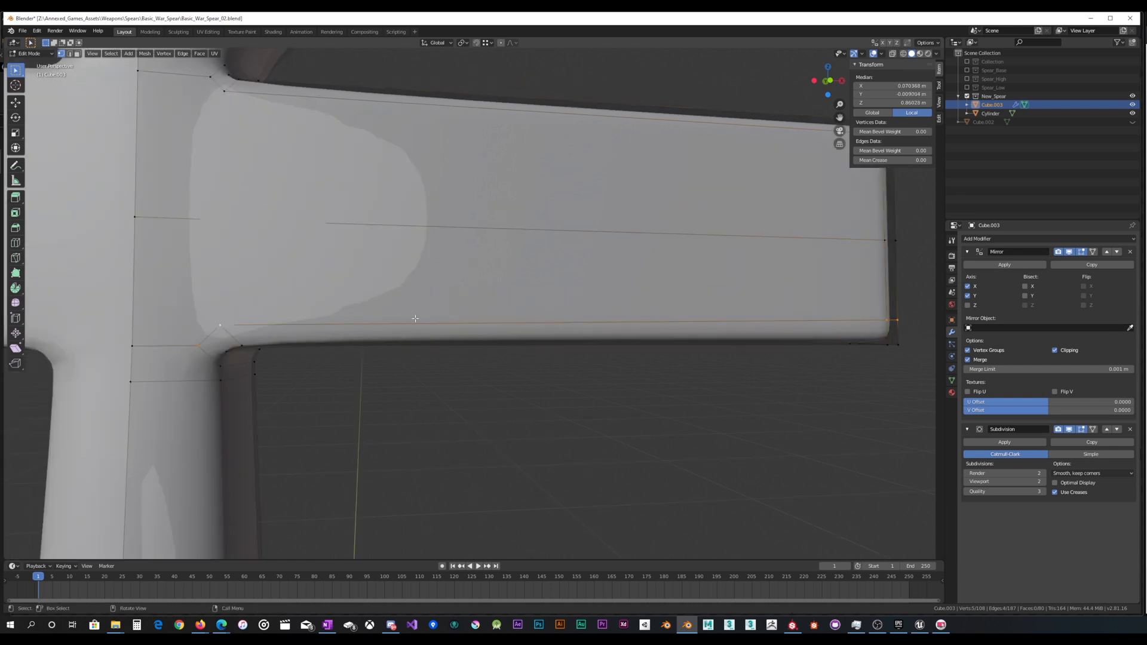
scroll(475, 302, down, 1)
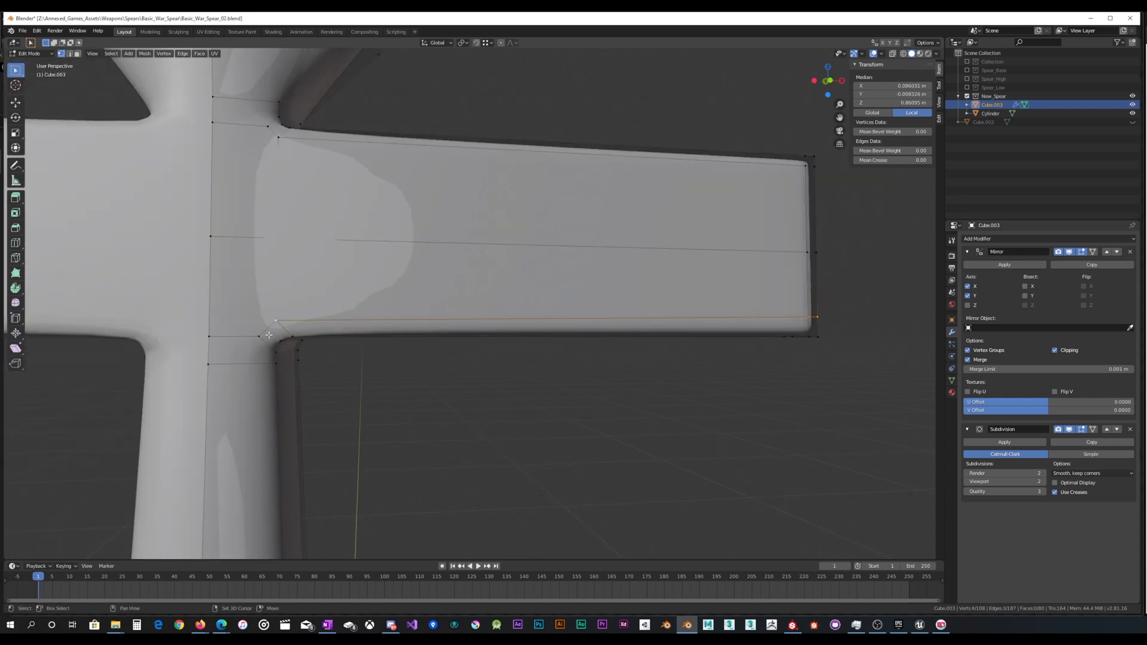
key(g)
key(z)
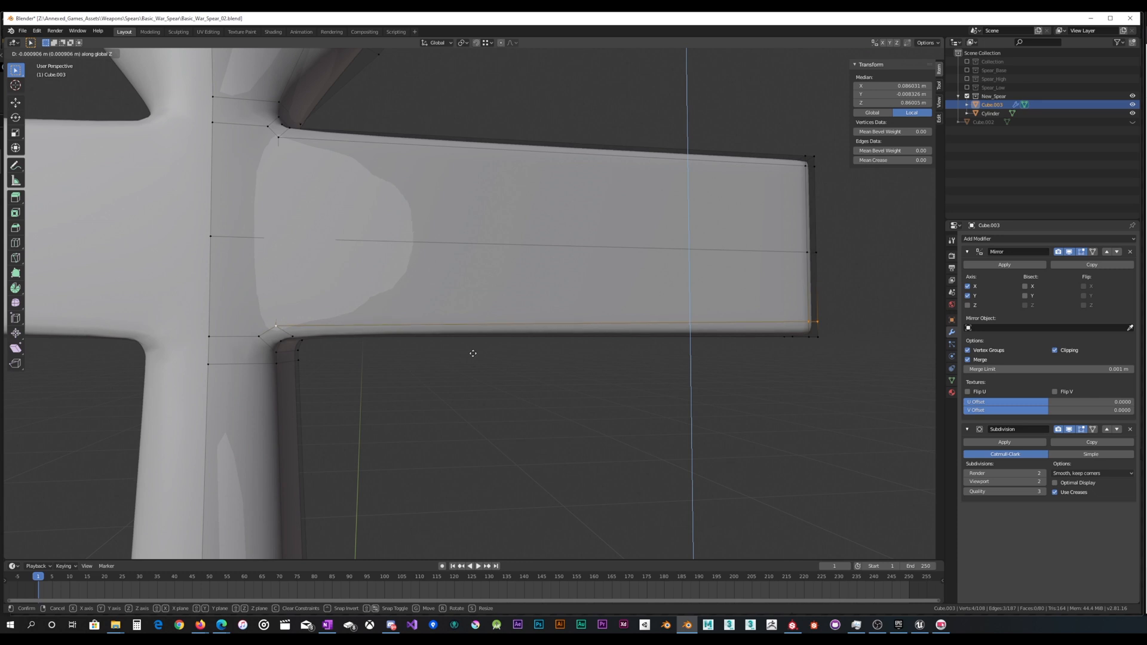
click(473, 354)
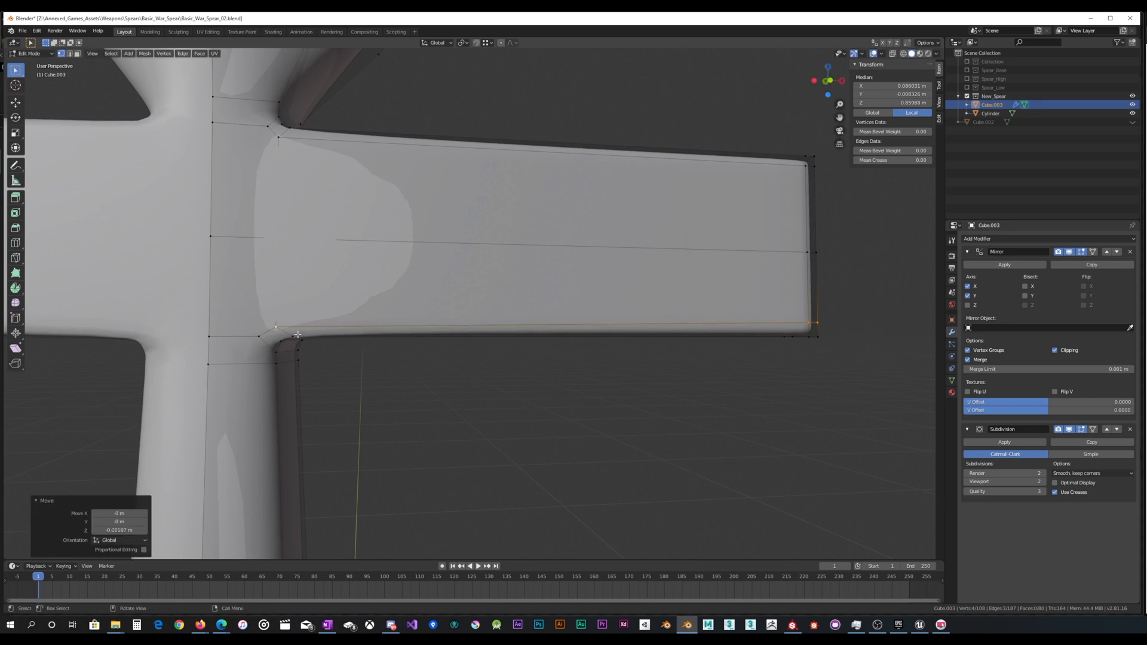
Step: Shift the inner vertex of the lower cut, at the socket corner, outward along X by about 0.0009 m
drag(288, 317, 289, 316)
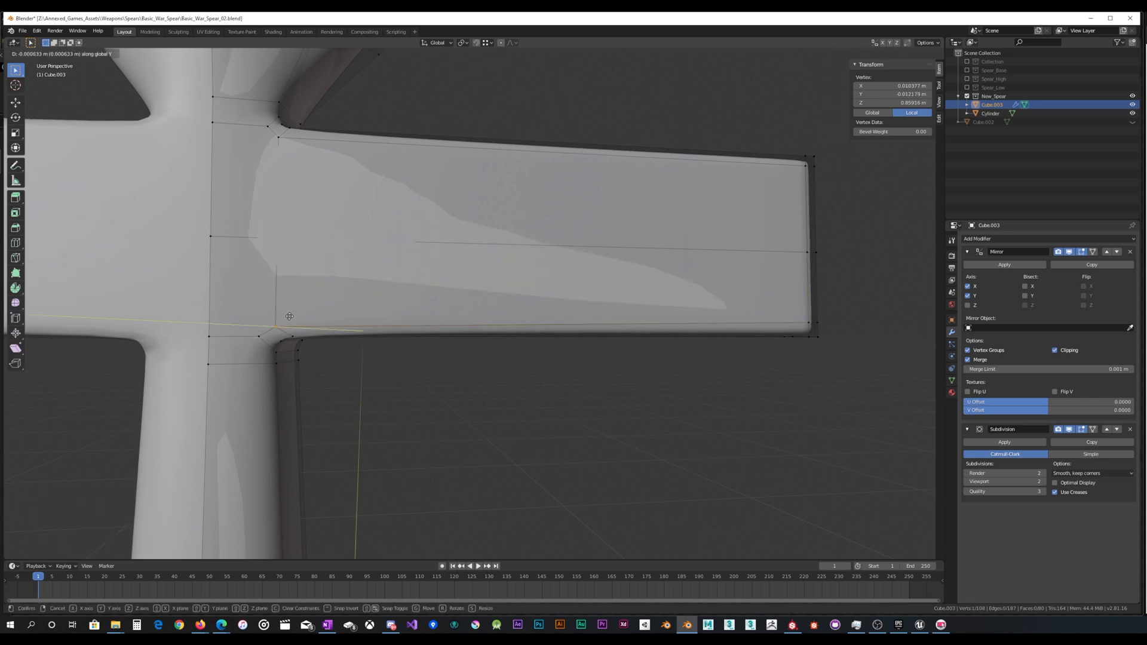
key(g)
key(x)
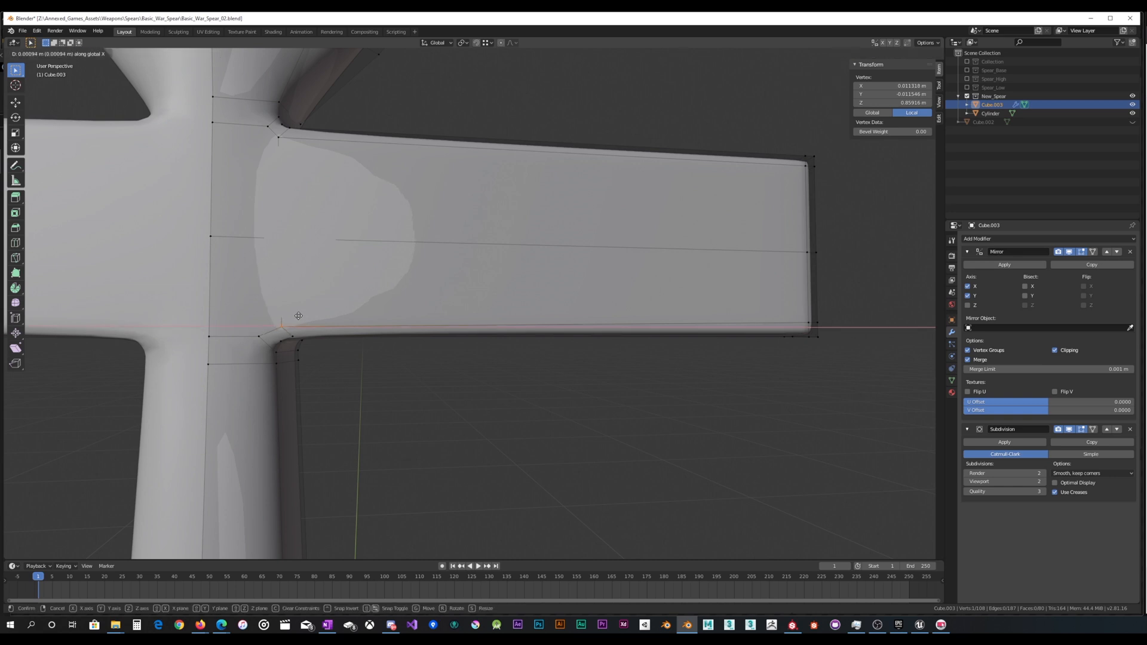
click(298, 315)
Step: Select the front vertices at the crossguard's outer end and move them inward about 0.00578 m along Y
middle_drag(298, 316, 471, 344)
scroll(555, 299, down, 3)
drag(456, 374, 472, 309)
mouse_move(471, 309)
middle_down()
mouse_move(474, 298)
mouse_move(470, 307)
middle_up()
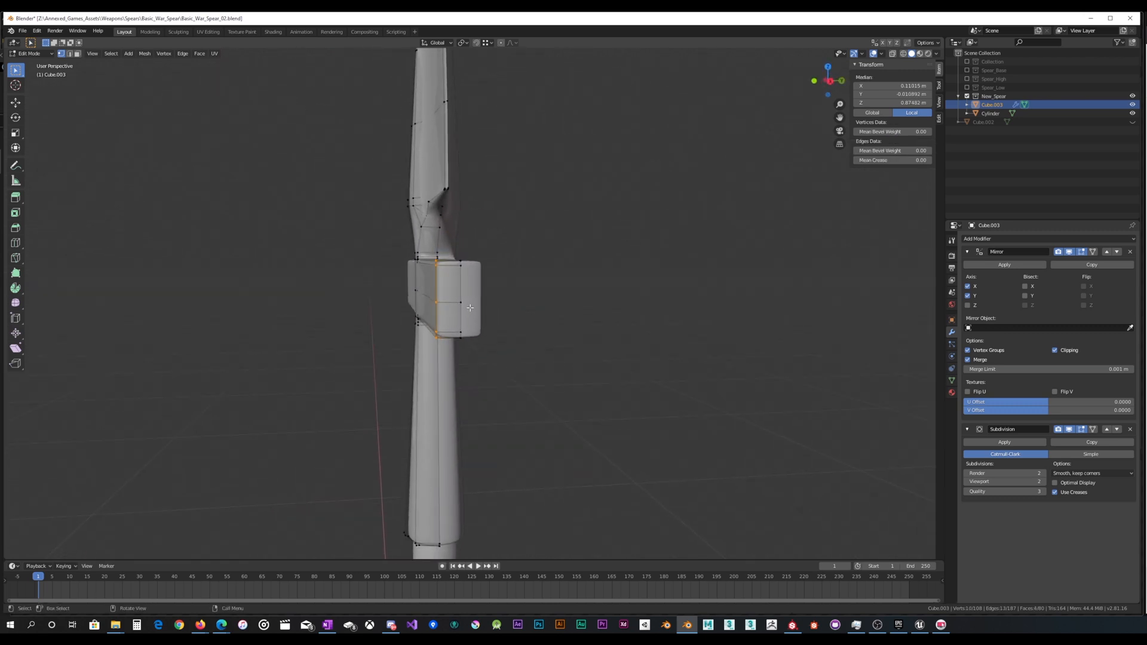
key(g)
key(x)
right_click(478, 303)
key(g)
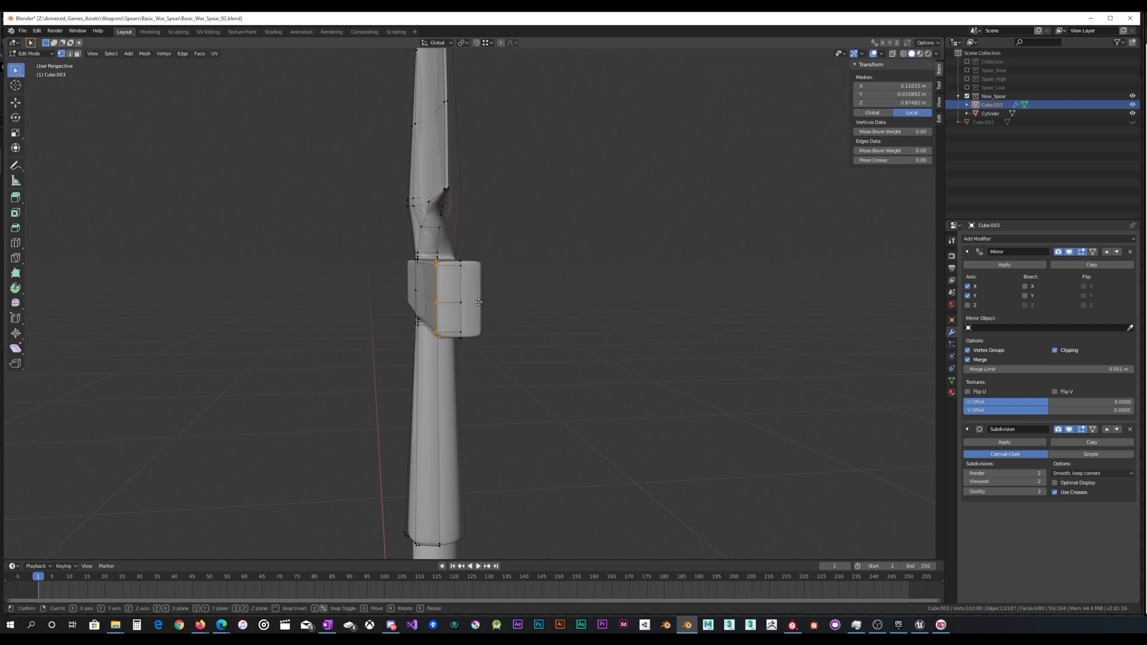
key(y)
click(490, 298)
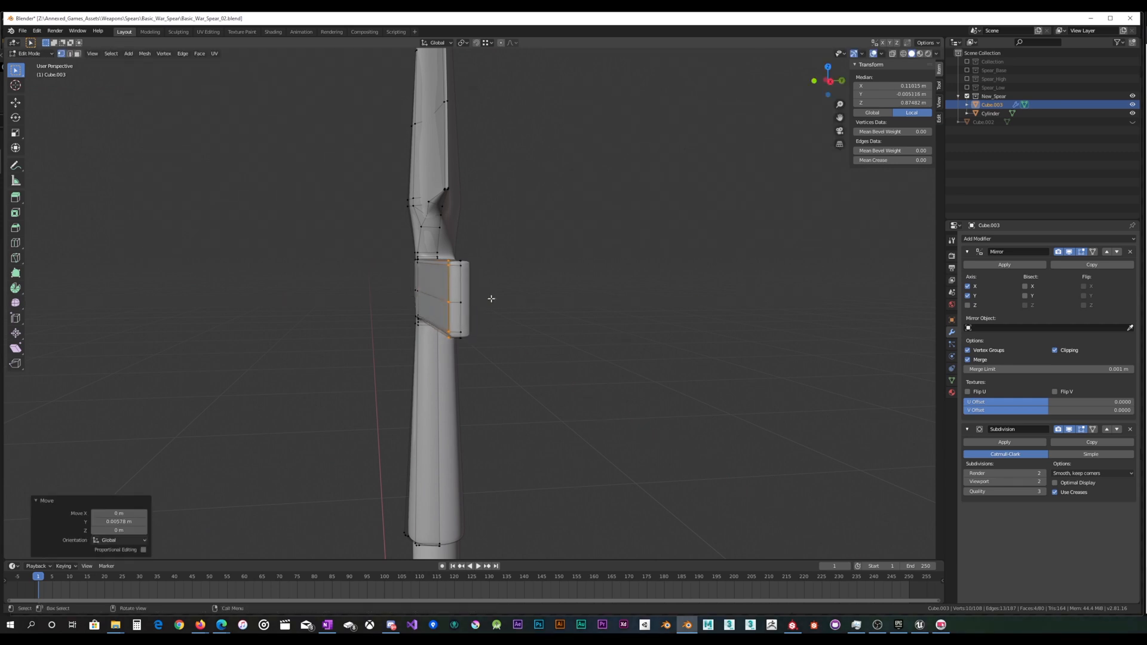
Step: Nudge the selected crossguard end vertices back by about 0.0008 m along Y
middle_drag(490, 299, 571, 310)
key(g)
key(y)
click(474, 330)
Step: Add another edge loop around the crossguard arm and slide it close to the socket
scroll(571, 310, up, 4)
middle_drag(435, 284, 383, 281)
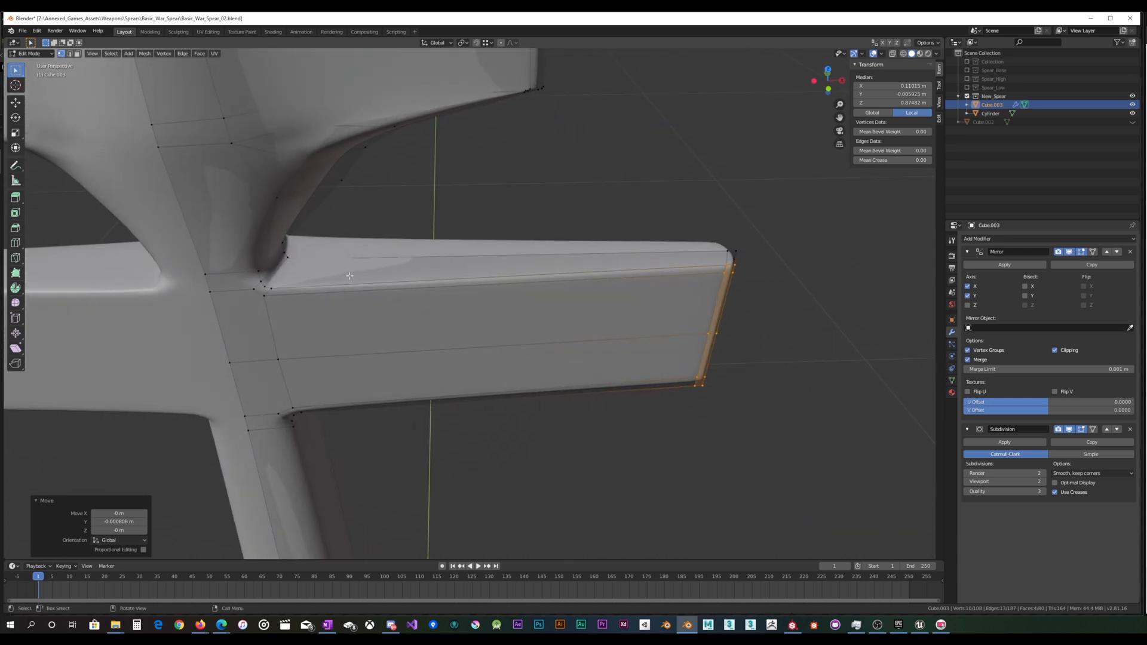
key(ctrl+r)
click(384, 281)
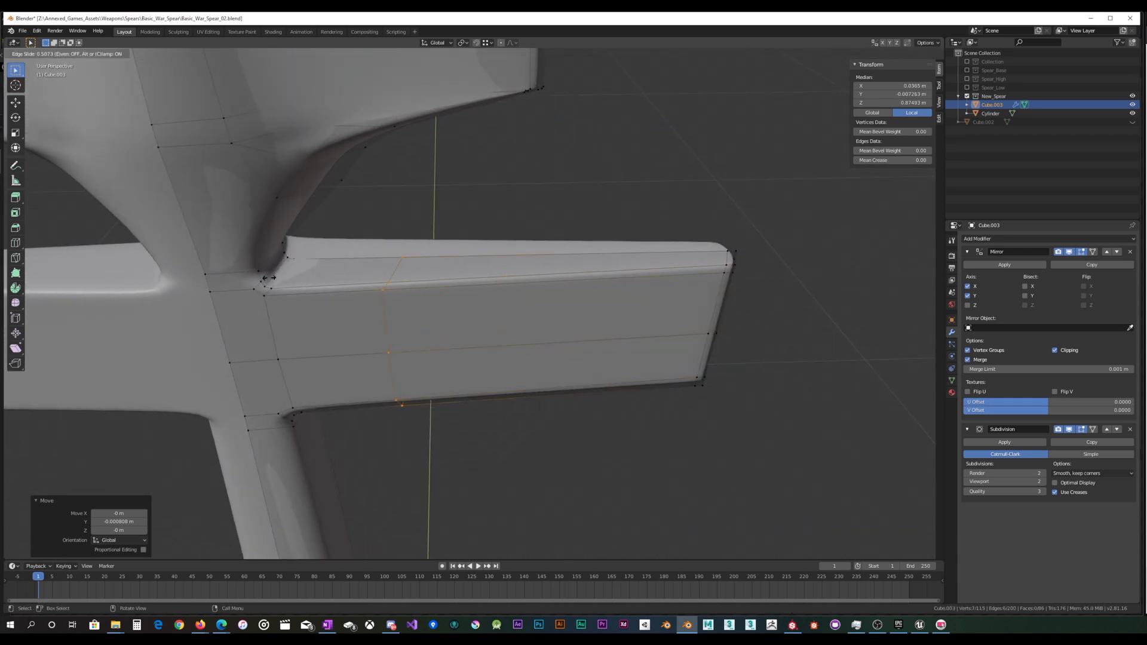
click(196, 279)
Step: Select the front edges of the loop beside the socket and push them inward about 0.00736 m along Y
middle_drag(324, 424, 325, 317)
click(303, 324)
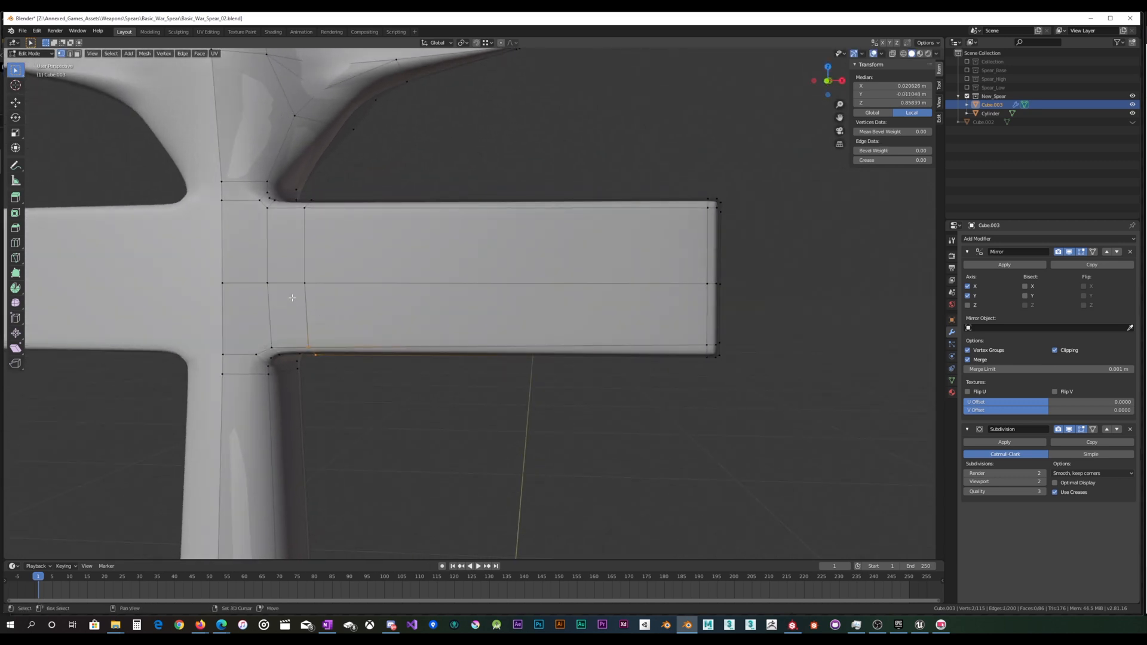
shift+drag(293, 298, 324, 196)
middle_drag(324, 196, 313, 229)
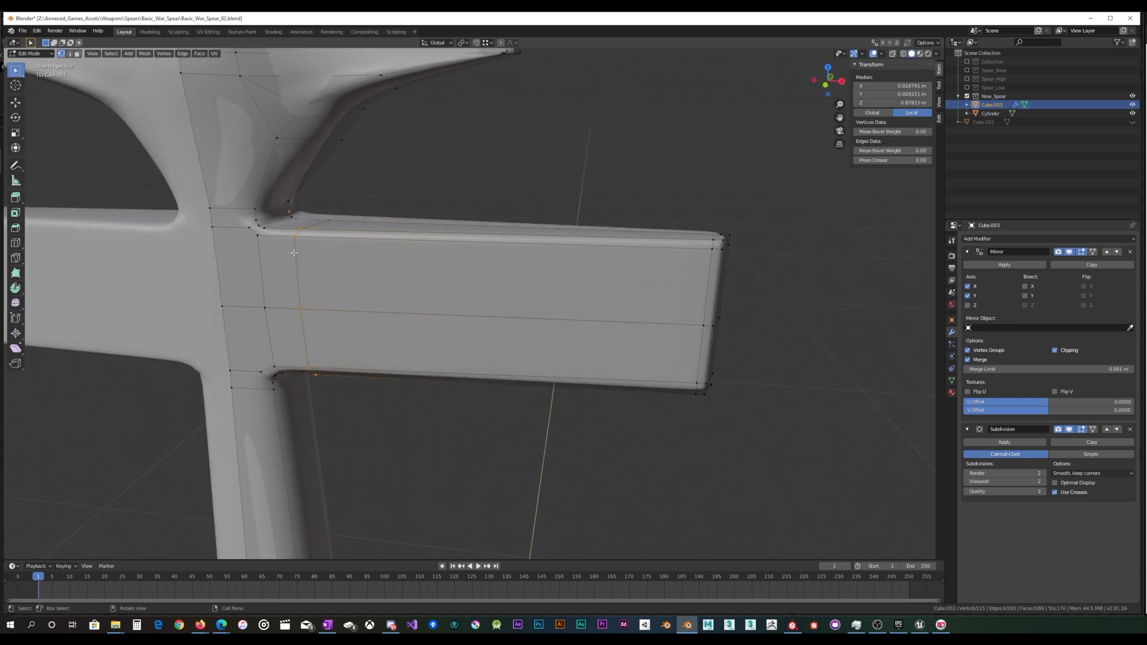
middle_drag(325, 306, 327, 308)
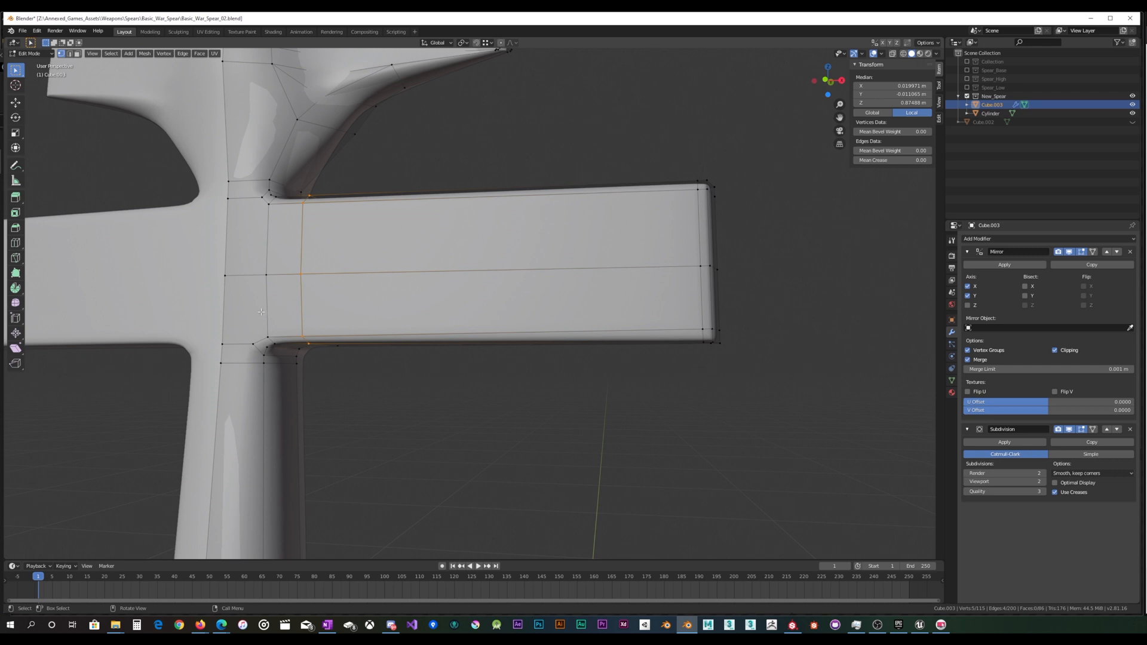
middle_drag(284, 247, 252, 277)
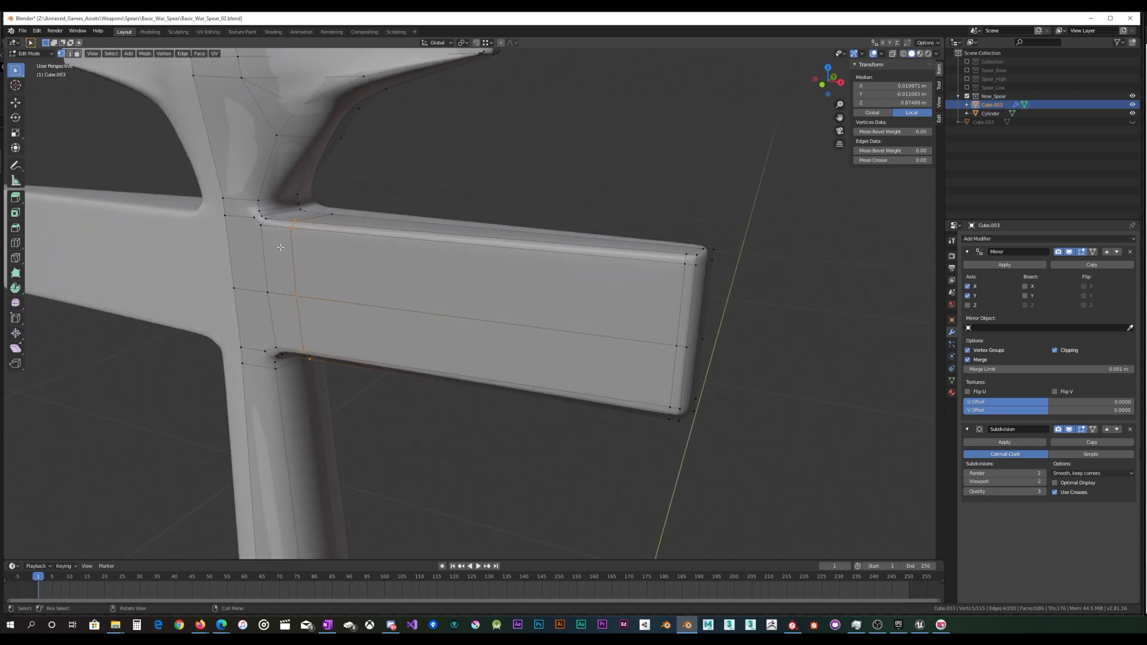
middle_drag(352, 250, 307, 267)
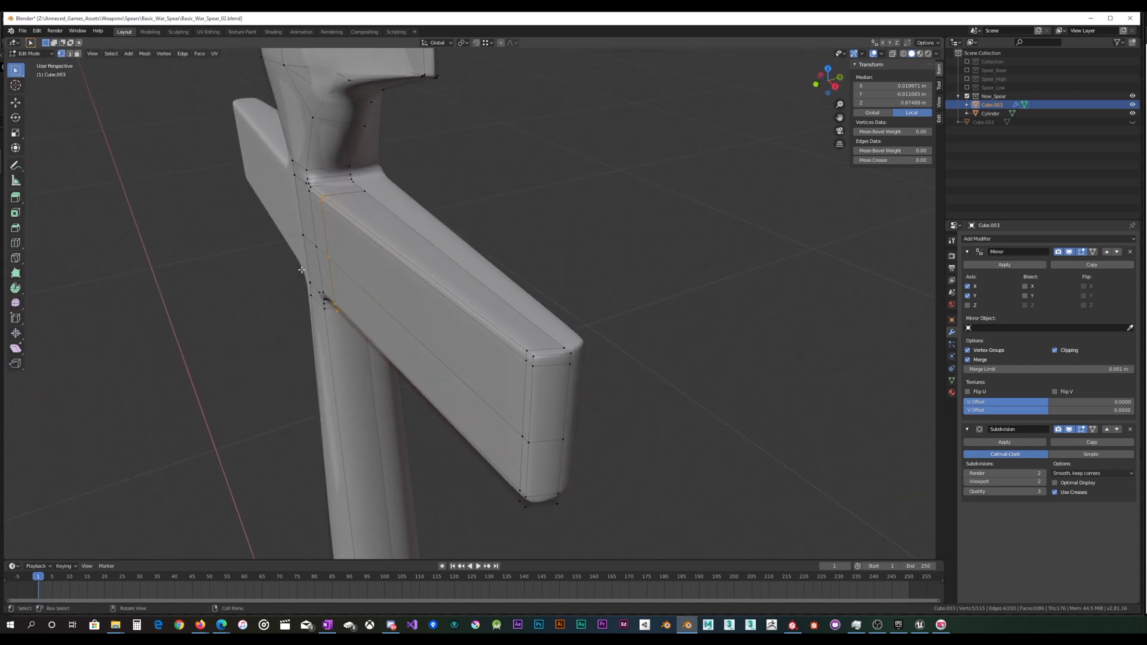
key(g)
key(x)
key(y)
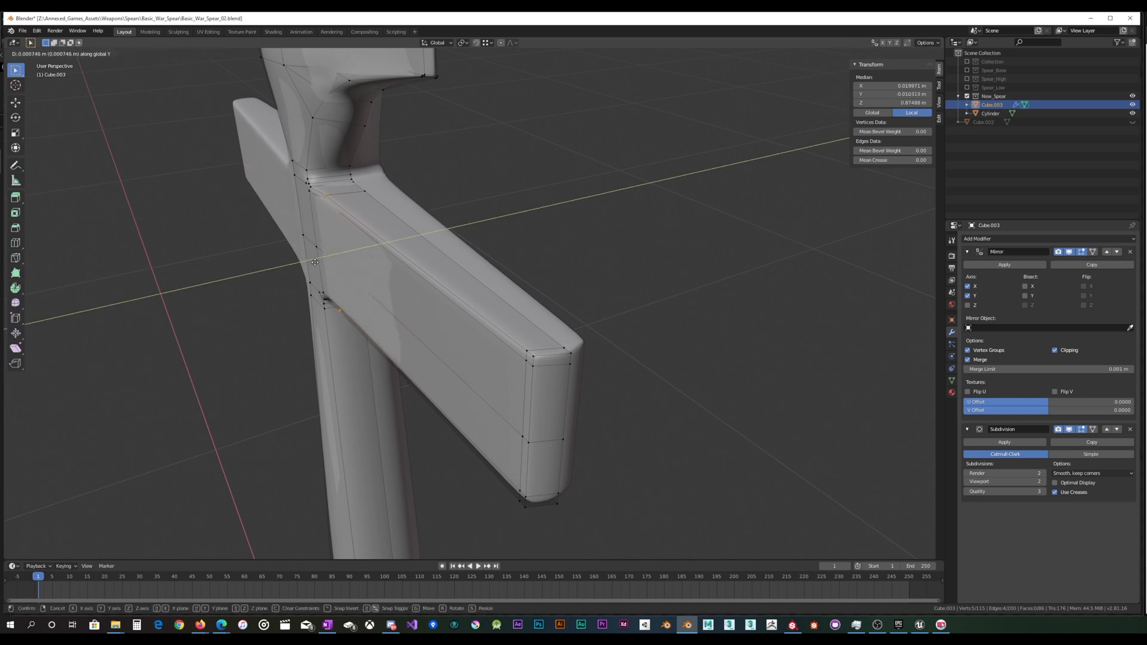
click(333, 257)
middle_drag(333, 257, 411, 254)
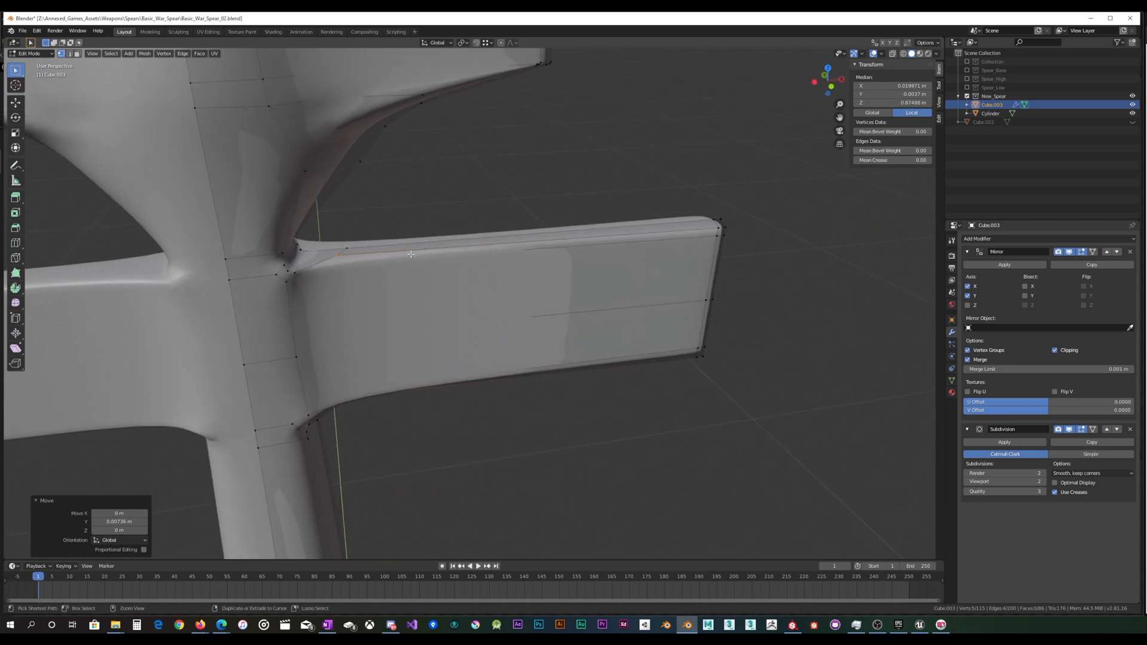
key(ctrl+b)
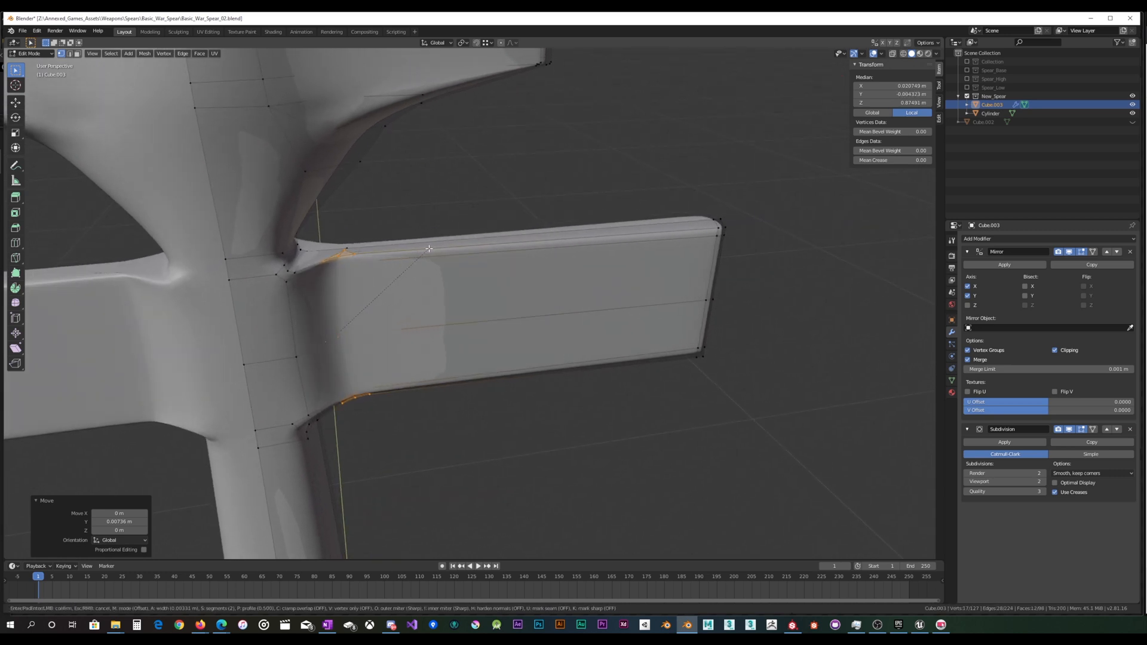
key(Escape)
middle_drag(398, 255, 299, 253)
Step: Select the crossguard junction loop on the socket and move it about 0.00214 m along Y and -0.00029 m along X
click(245, 269)
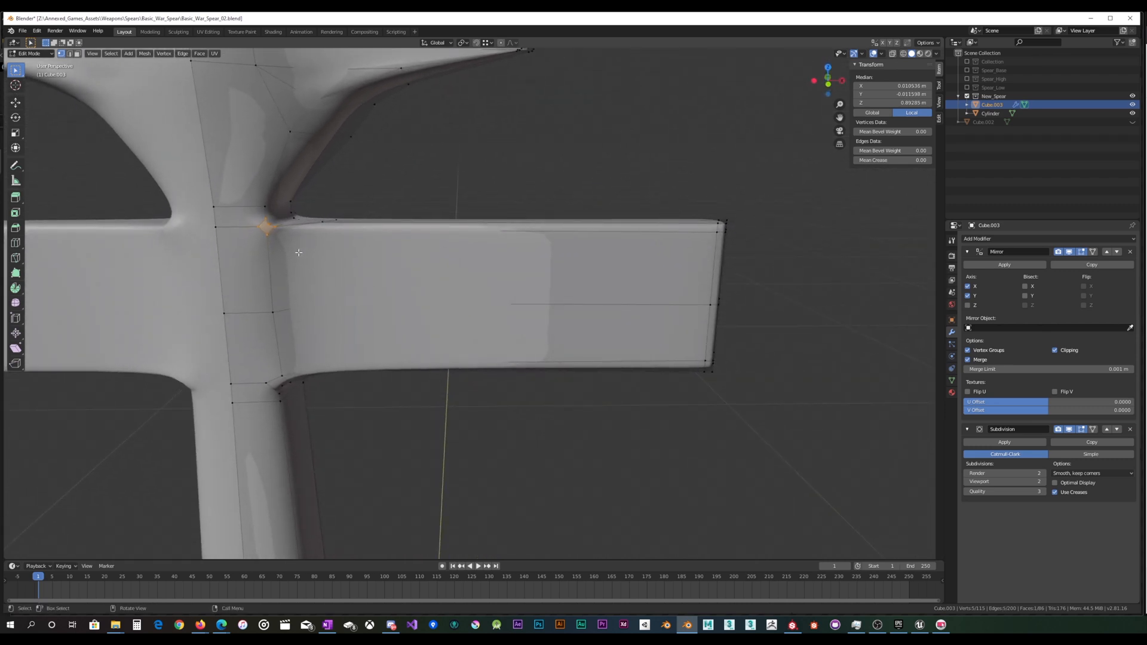
middle_drag(276, 307, 235, 344)
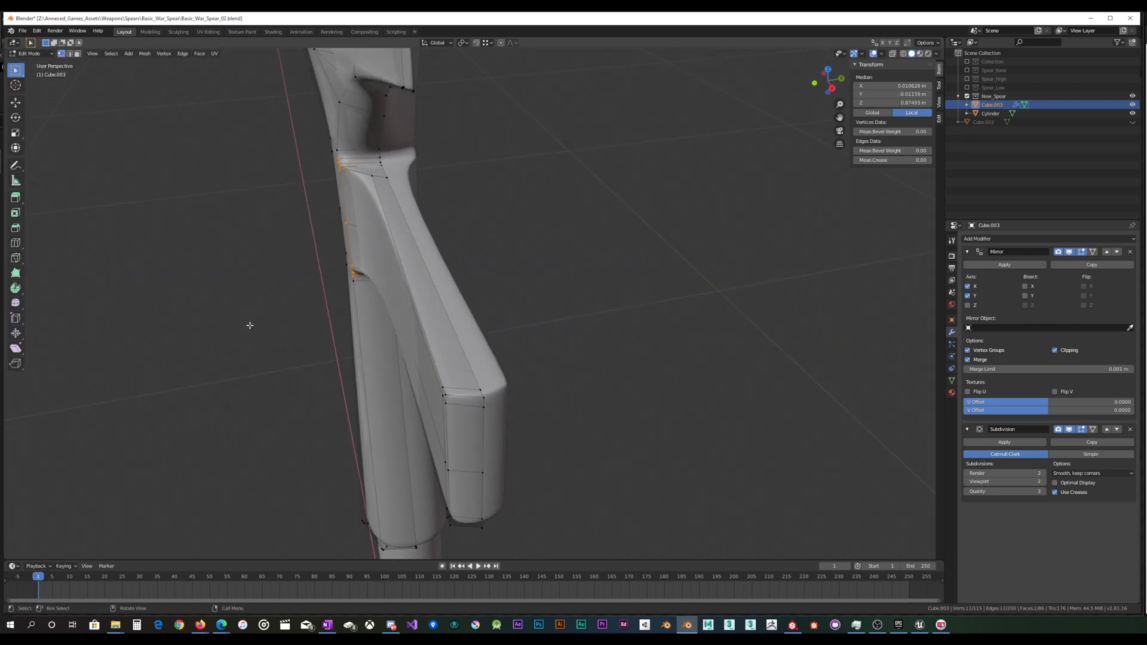
key(g)
key(y)
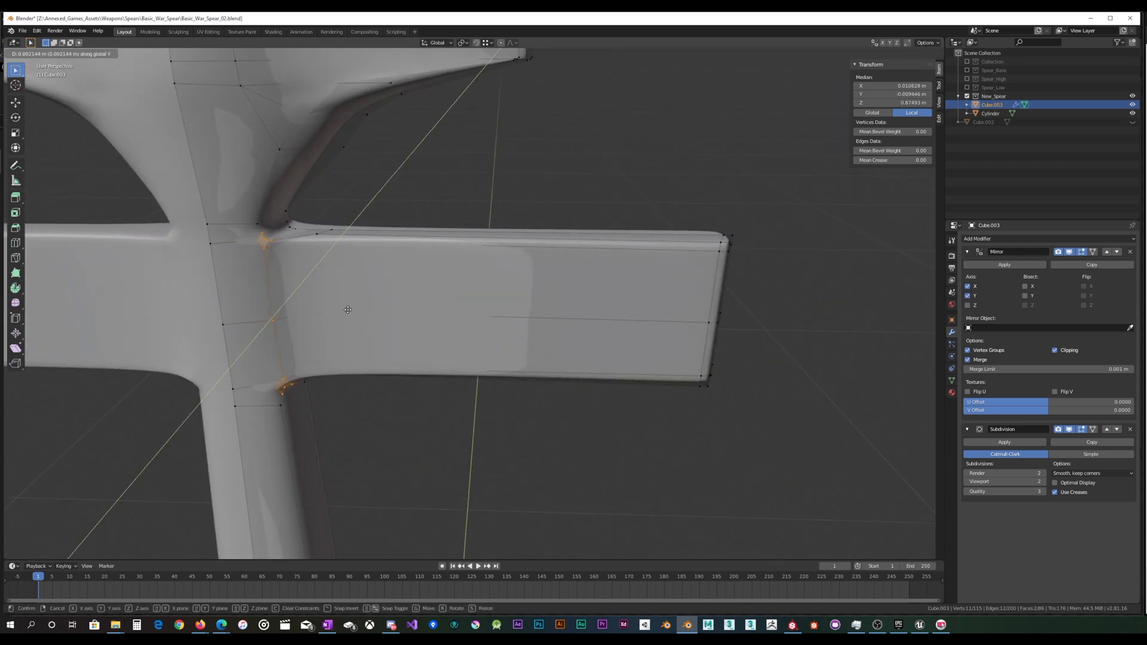
click(347, 309)
key(g)
key(x)
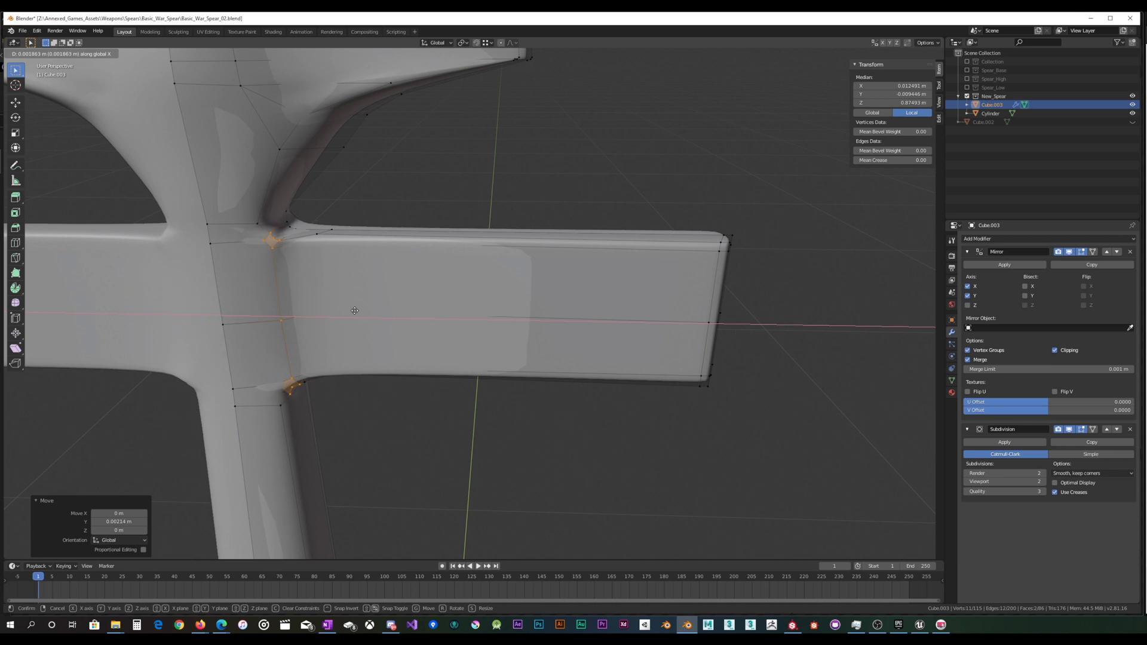
click(345, 311)
Step: Add one edge loop around the crossguard arm between the junction loop and the next loop outward
middle_drag(342, 313, 376, 317)
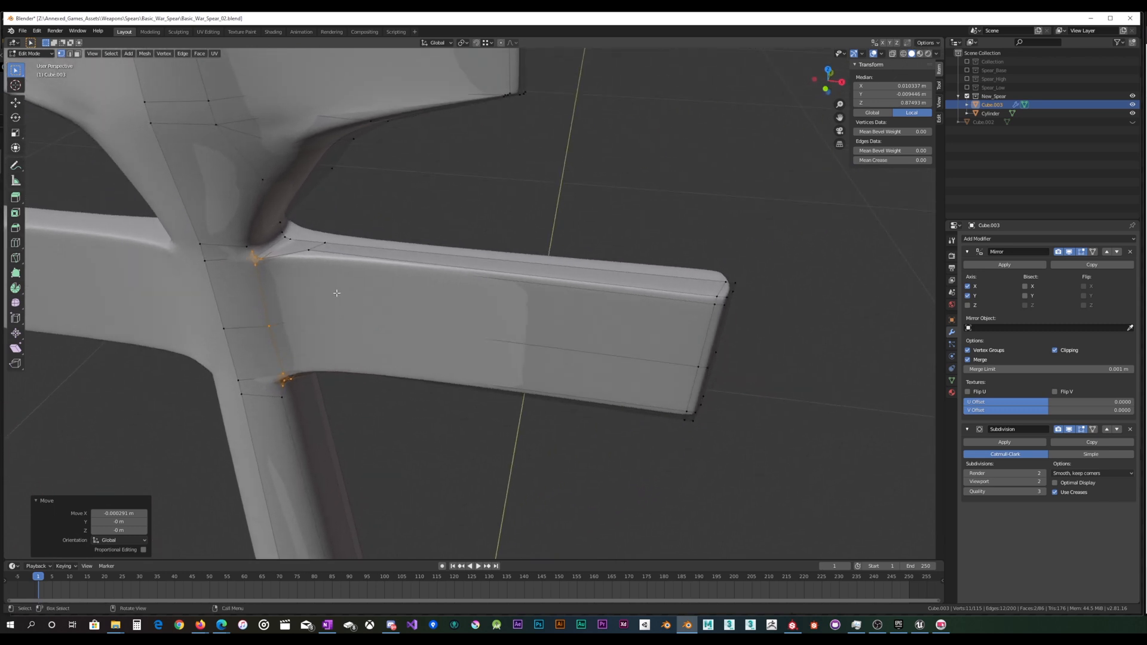
key(ctrl+r)
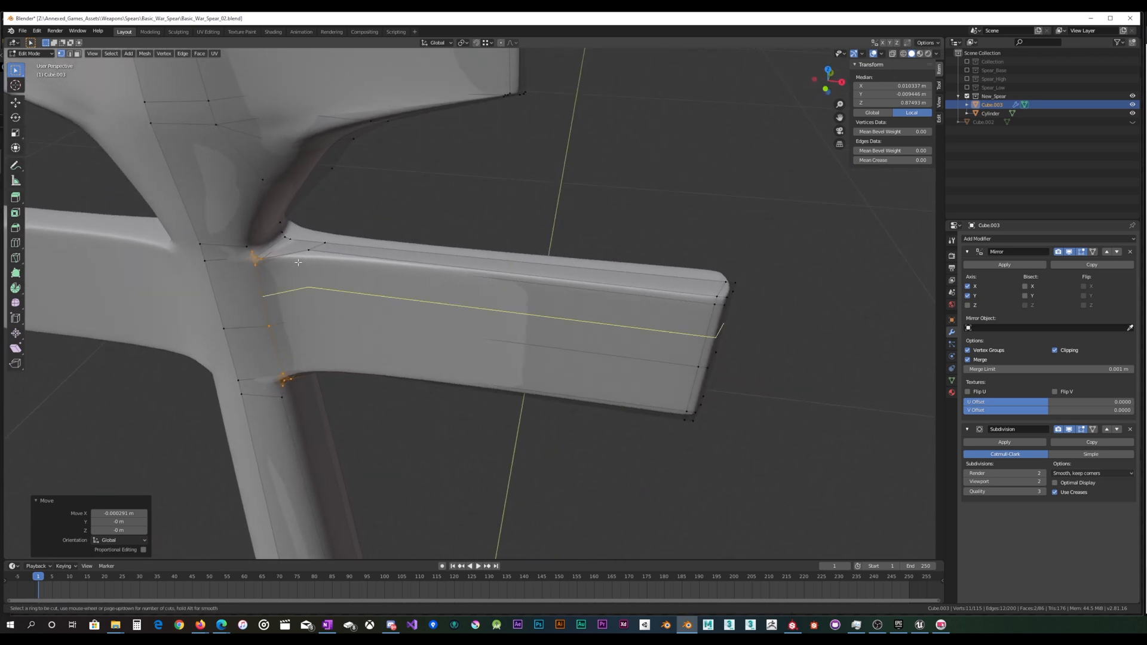
click(293, 261)
click(293, 261)
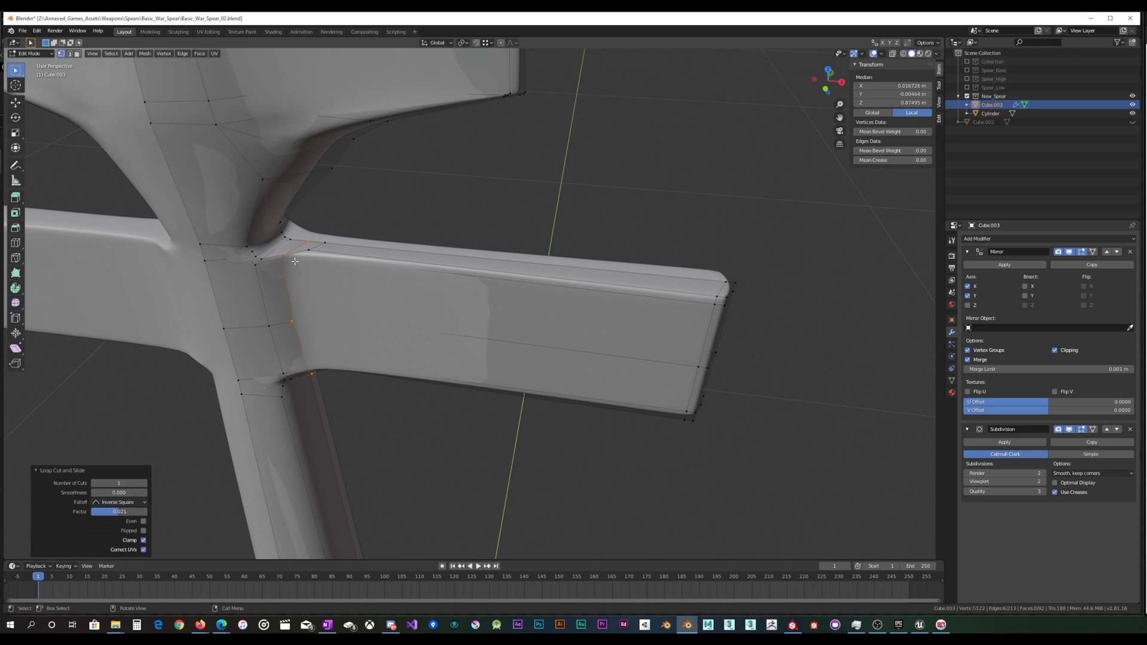
Step: Select the front vertices of the crossguard's outer loop near the socket and move them about -0.00067 m along Y
click(308, 251)
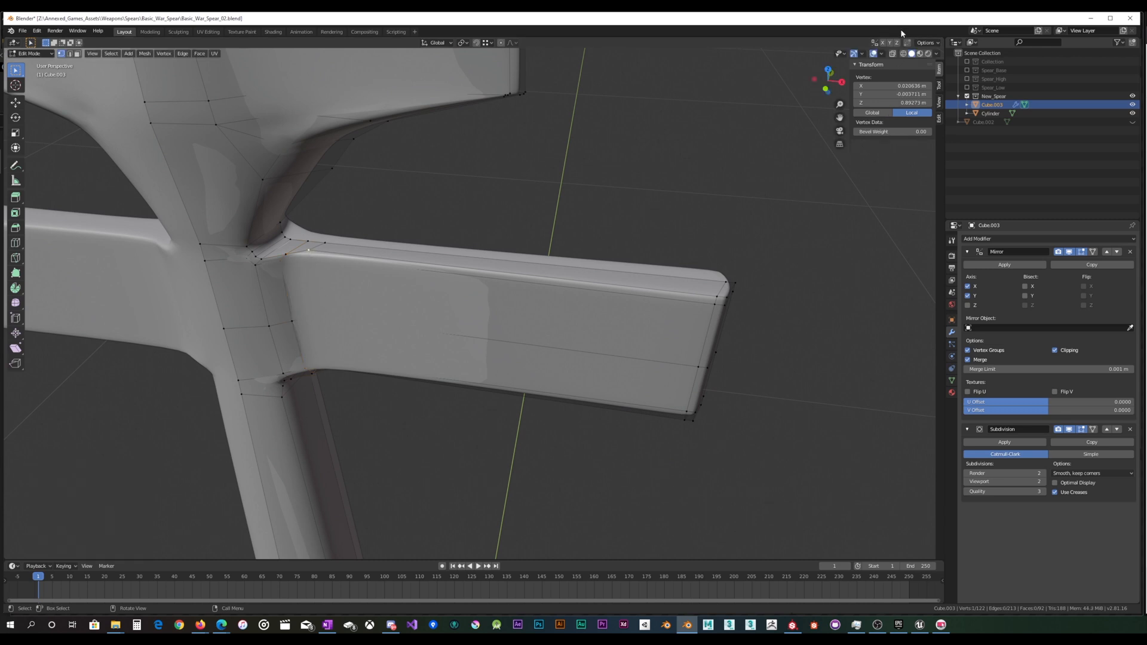
key(alt+z)
middle_drag(417, 263, 312, 331)
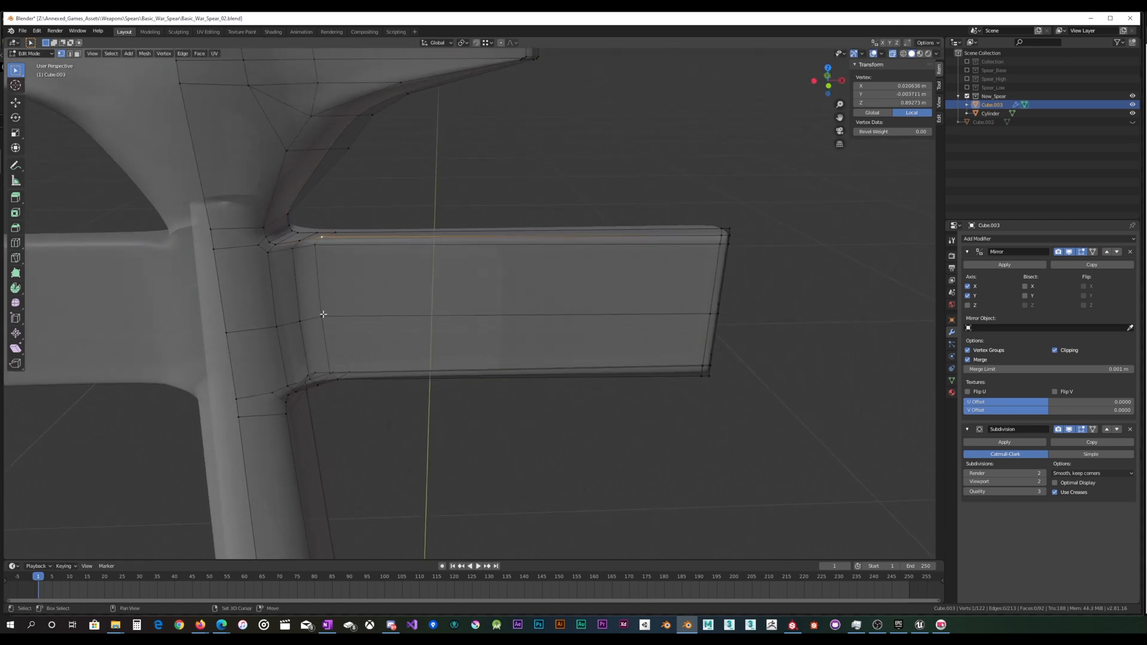
shift+click(314, 255)
middle_drag(315, 256, 344, 263)
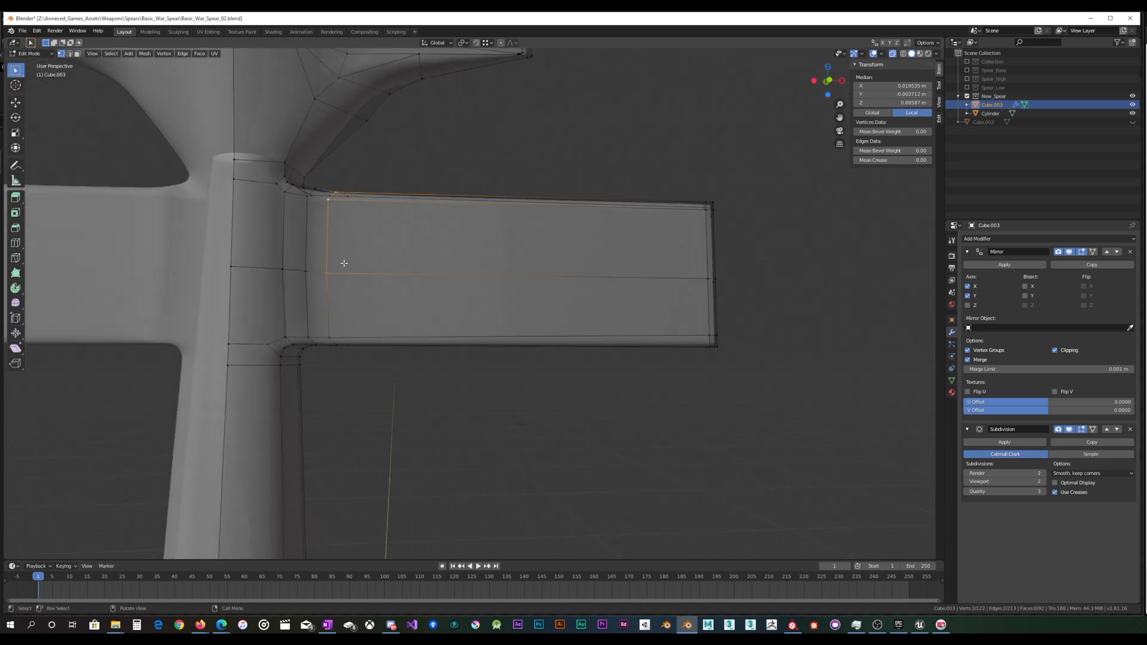
shift+click(329, 337)
middle_drag(331, 336, 345, 301)
middle_drag(434, 271, 533, 197)
key(g)
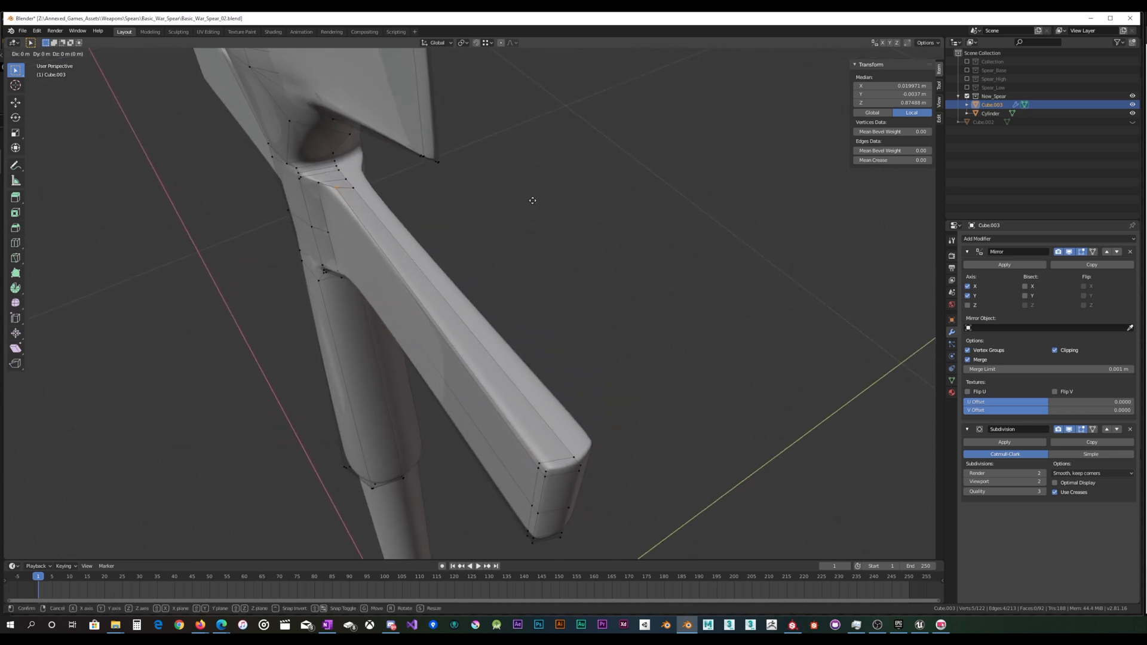
key(x)
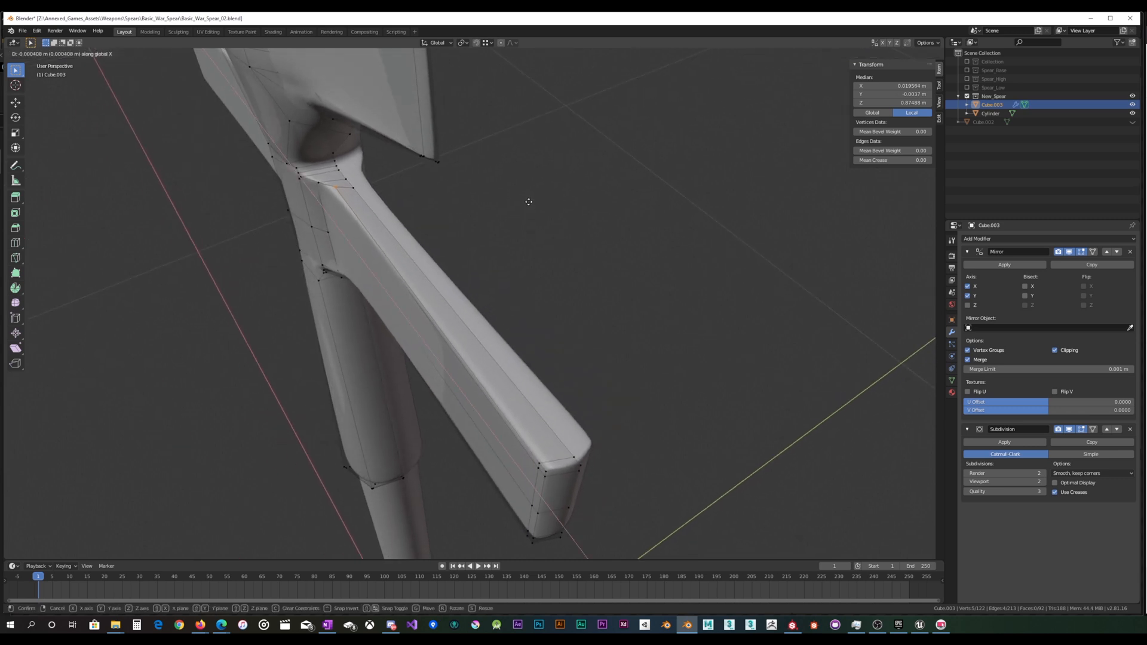
key(y)
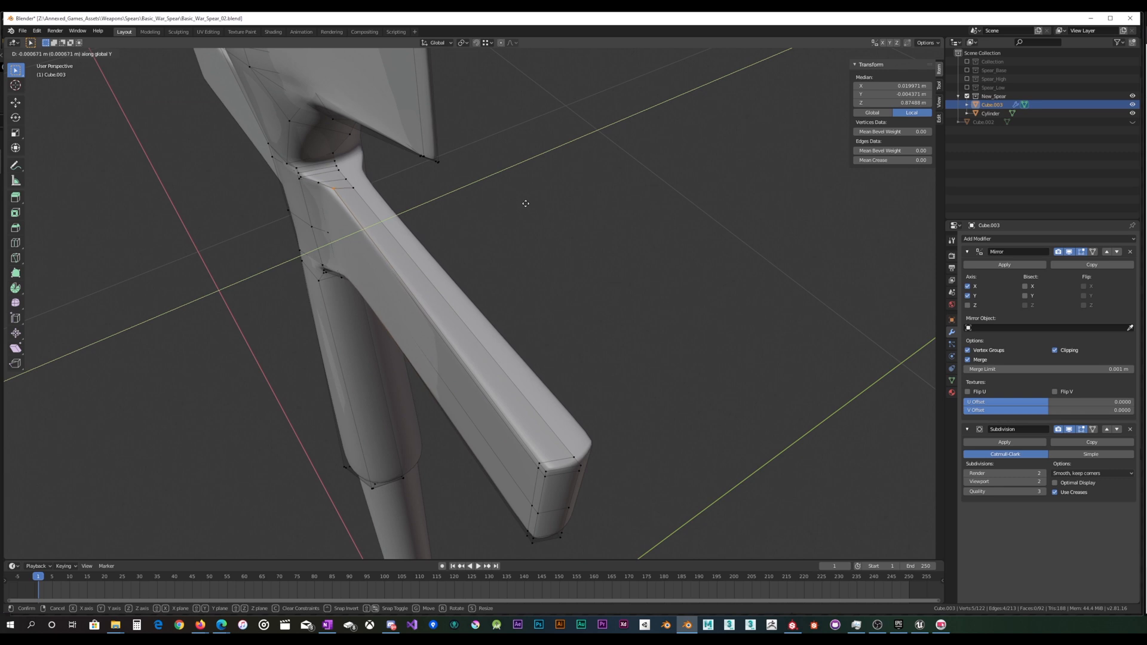
click(525, 204)
Step: Move the selected front loop vertices outward about 0.0022 m along X
middle_drag(523, 205, 593, 205)
key(x)
click(602, 204)
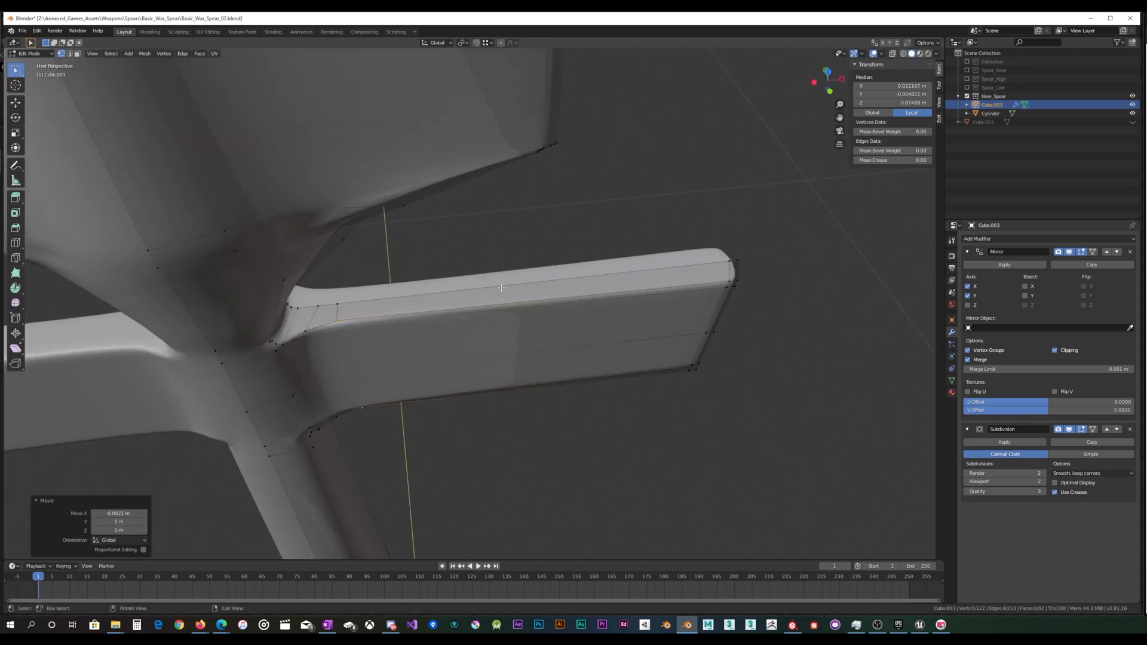
Step: With X-ray on, select the underside vertices of the two arm loops beside the socket and raise them about 0.0031 m along Z
click(325, 336)
middle_drag(328, 335, 395, 285)
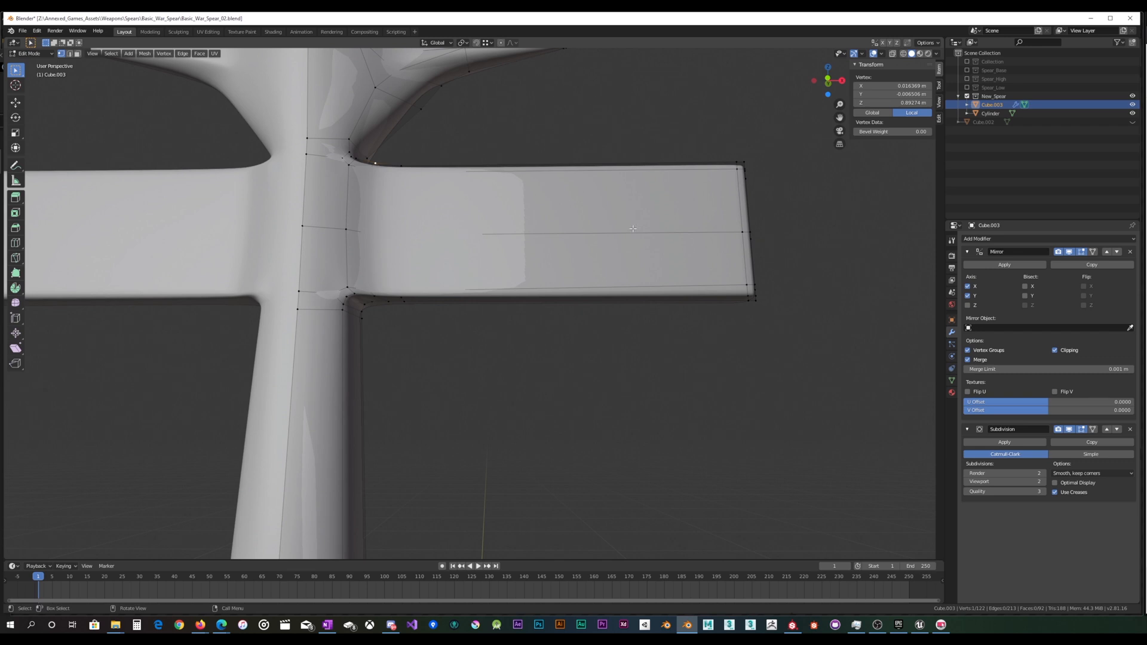
click(892, 53)
middle_drag(437, 301, 421, 292)
drag(374, 307, 433, 251)
middle_drag(436, 256, 400, 301)
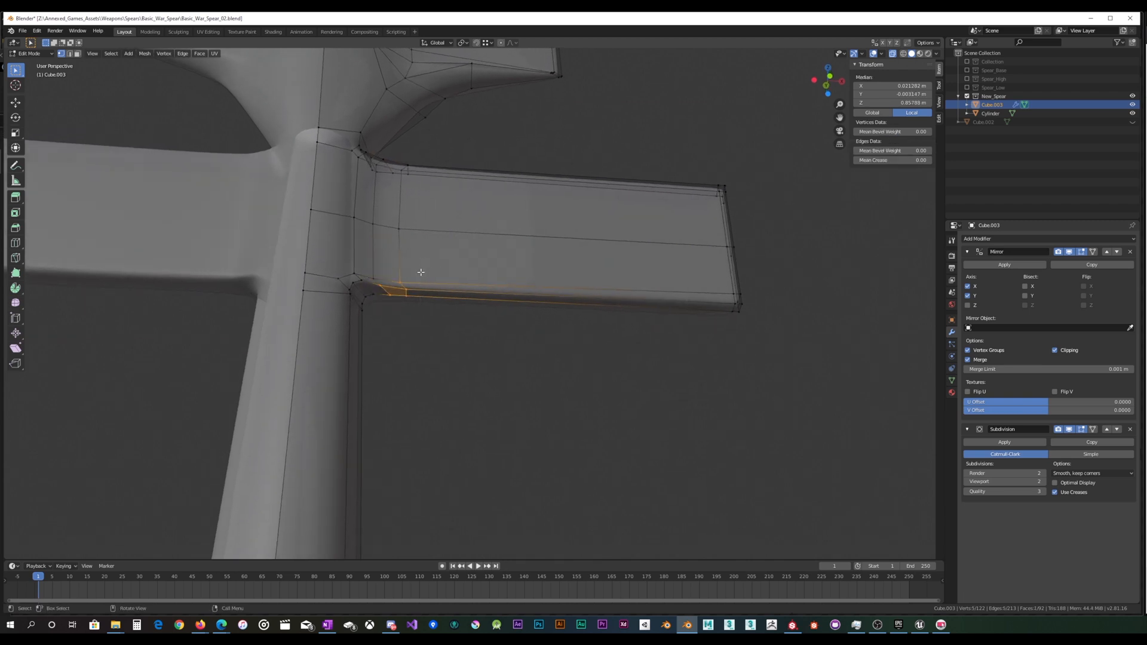
middle_drag(383, 286, 398, 228)
alt+click(360, 243)
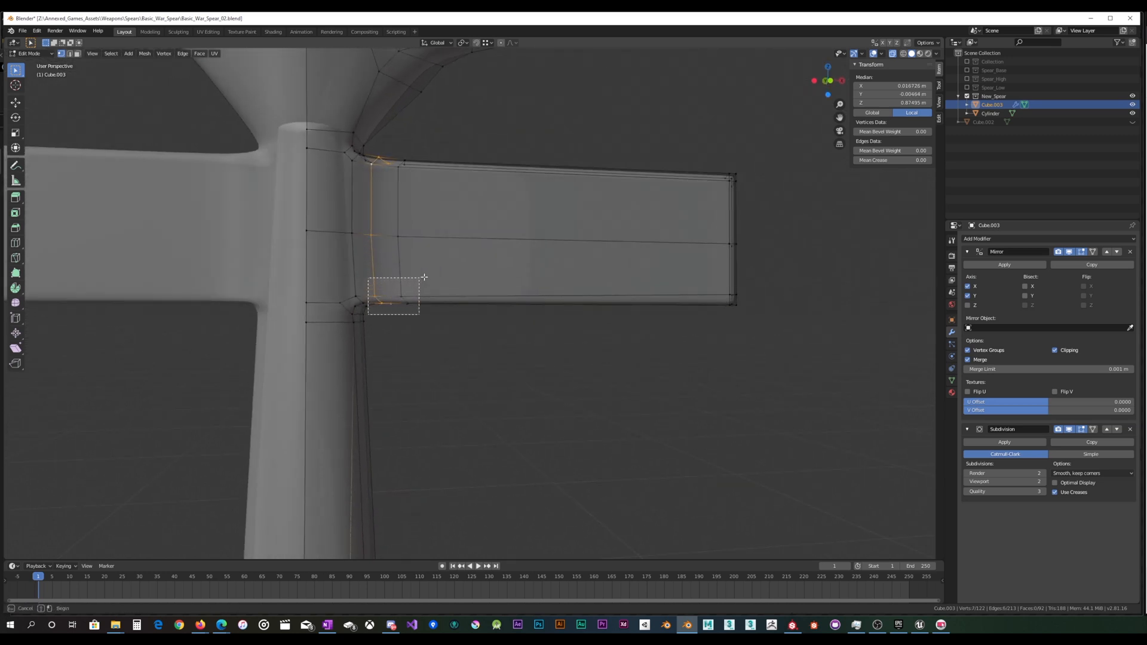
drag(424, 277, 431, 276)
middle_drag(431, 278, 430, 261)
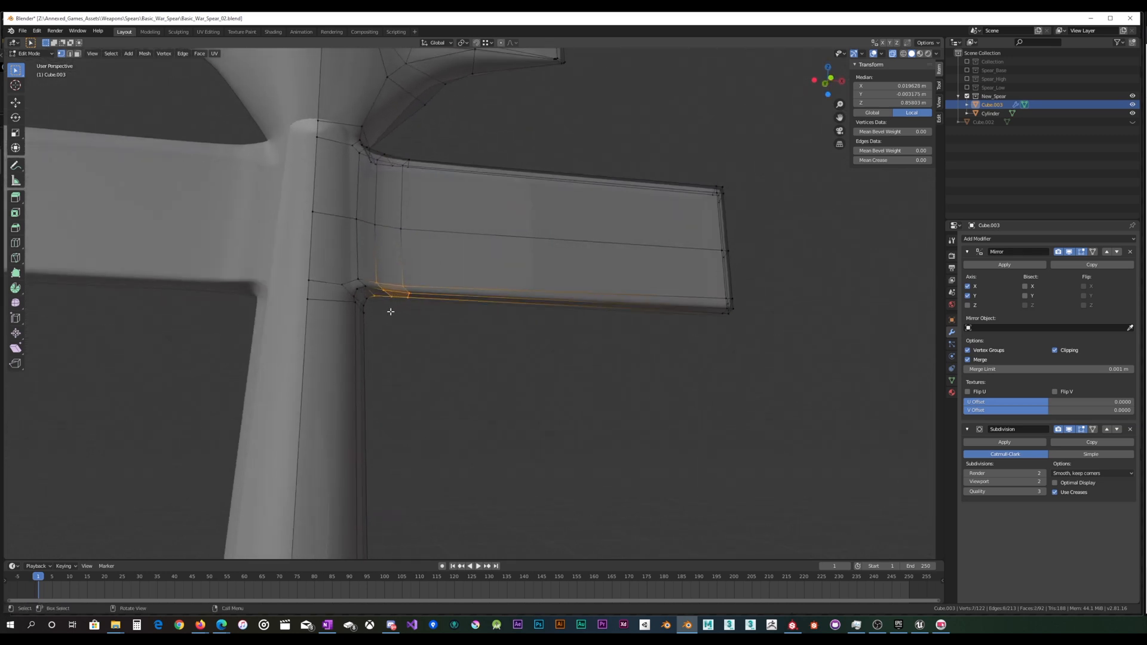
drag(402, 271, 456, 261)
middle_drag(518, 261, 507, 278)
key(g)
key(z)
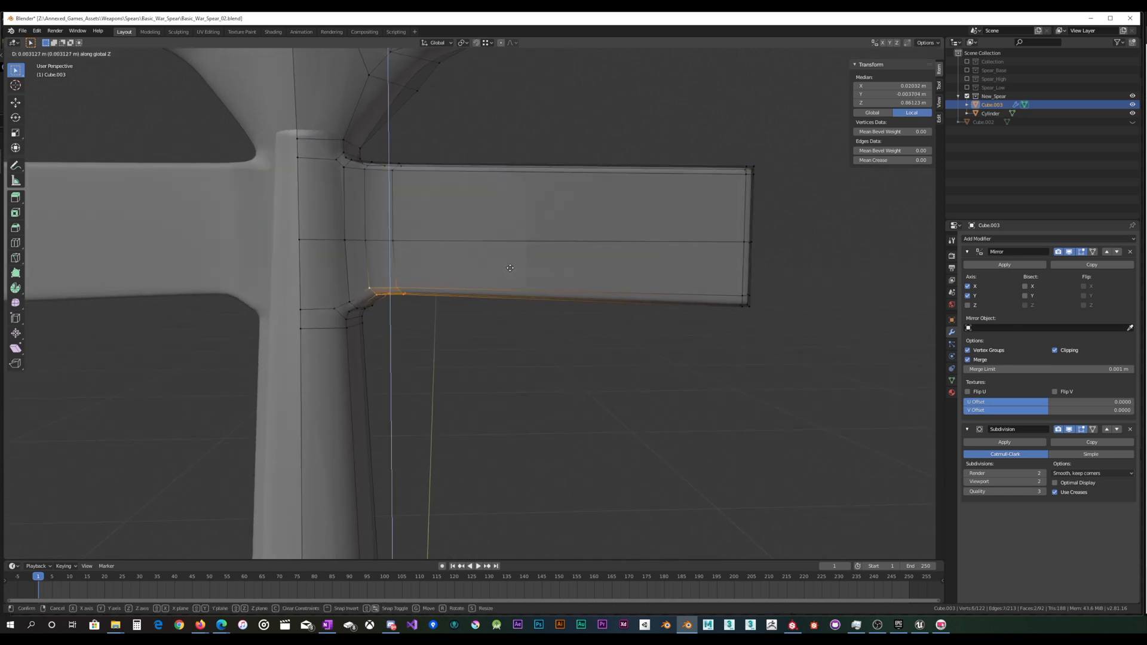
click(510, 267)
Step: Raise the underside vertices at the crossguard's outer end about 0.00724 m along Z and bring them back down about 0.00161 m
drag(688, 321, 770, 284)
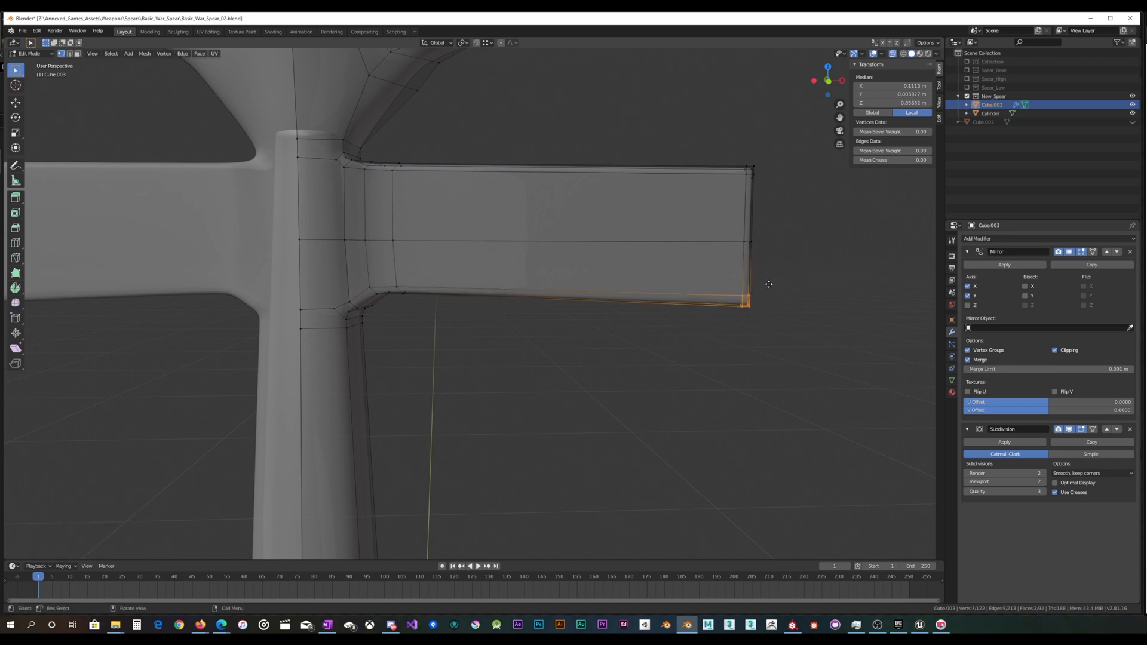
key(g)
key(z)
click(764, 258)
scroll(764, 258, down, 2)
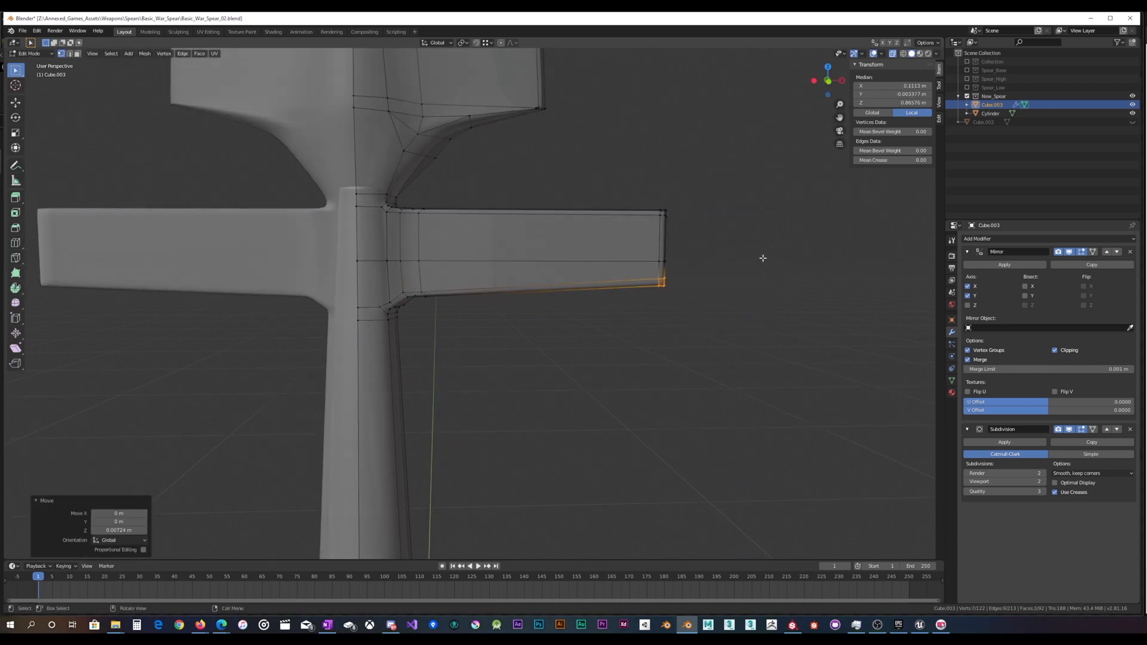
key(g)
key(z)
click(762, 263)
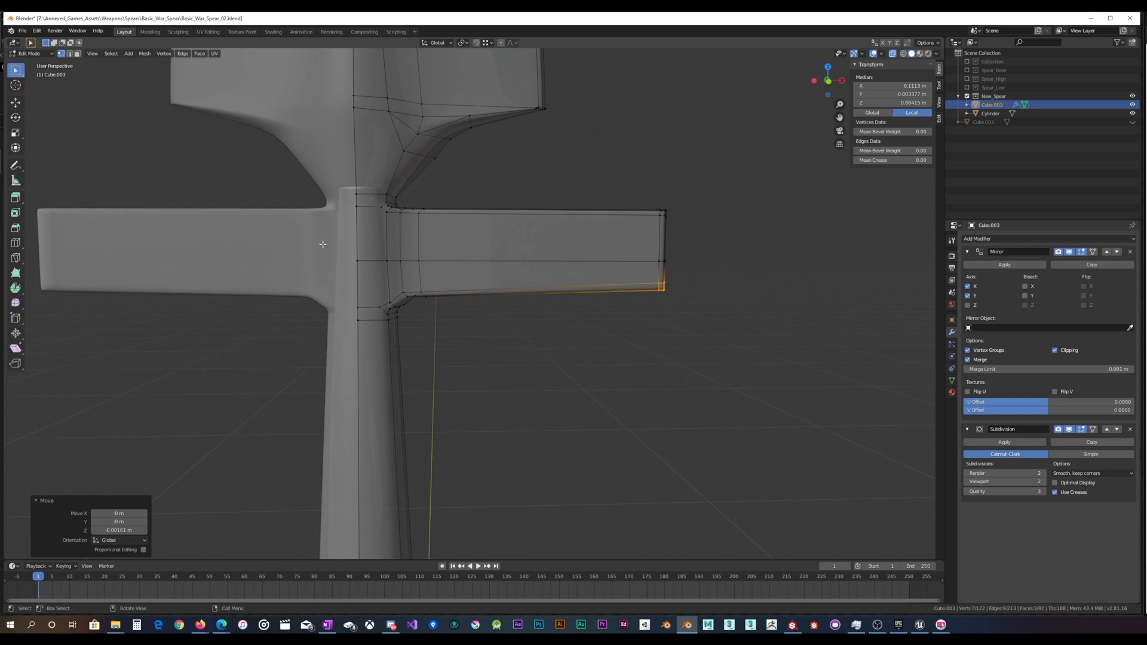
Step: Select the upper vertices of the two arm loops beside the socket and lower them about 0.00166 m along Z
middle_drag(261, 238, 374, 242)
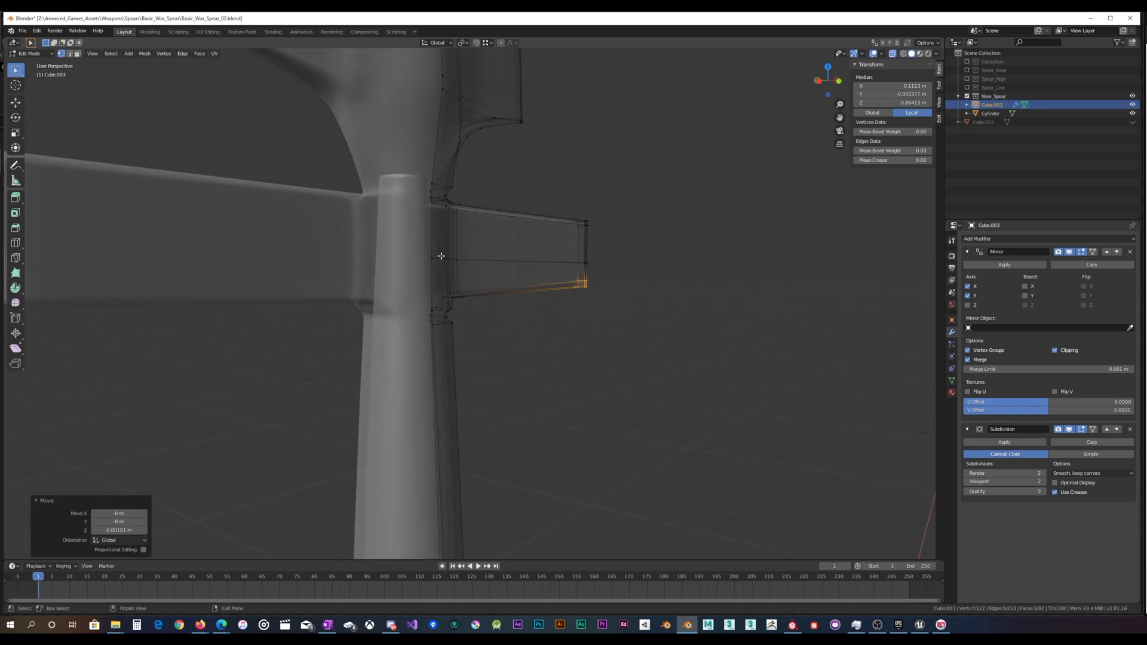
middle_drag(441, 256, 375, 225)
scroll(409, 250, up, 2)
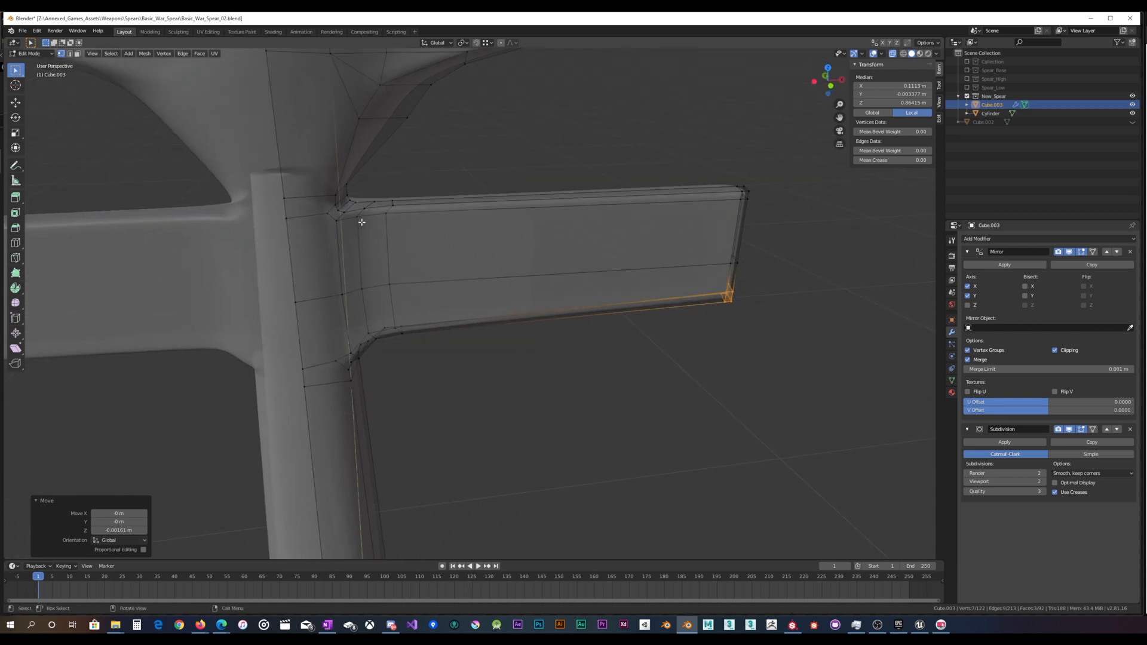
drag(402, 192, 399, 194)
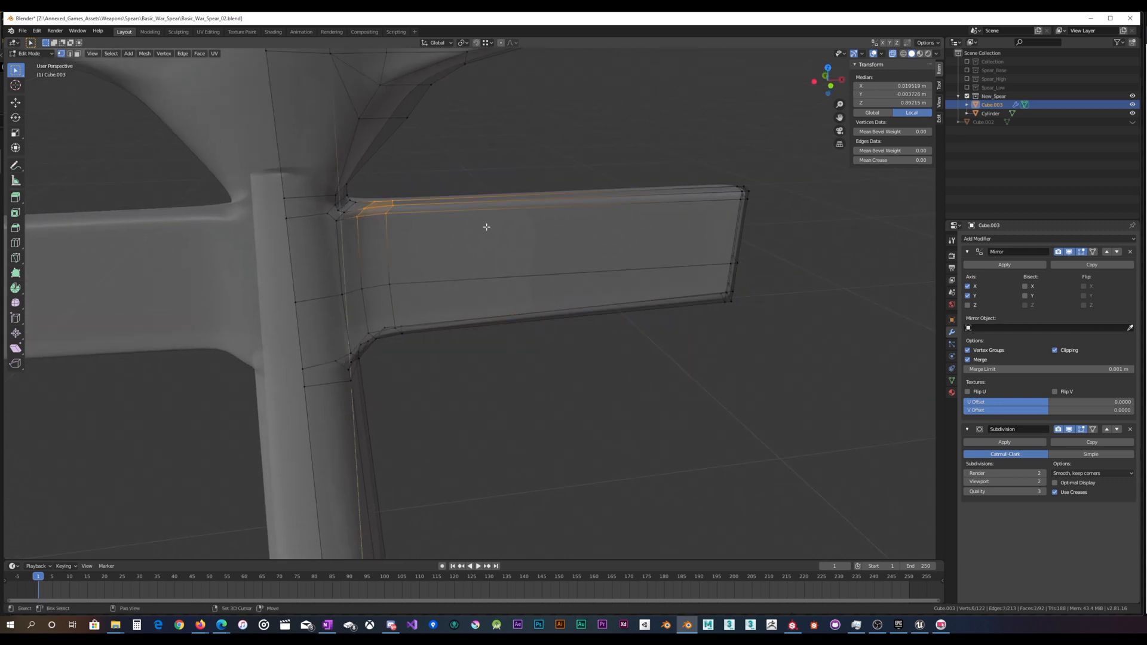
middle_drag(486, 227, 514, 226)
key(g)
key(z)
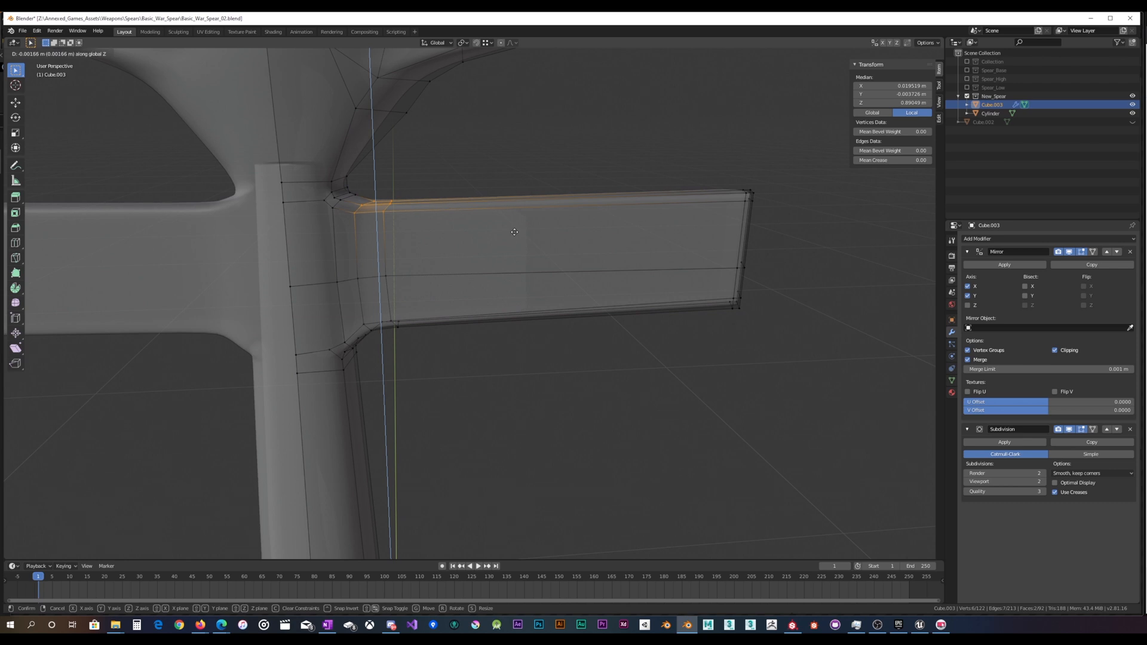
click(514, 232)
Step: Lower the upper vertices at the crossguard's outer end slightly along Z and check the smoothed shape in Object Mode
drag(651, 232, 761, 166)
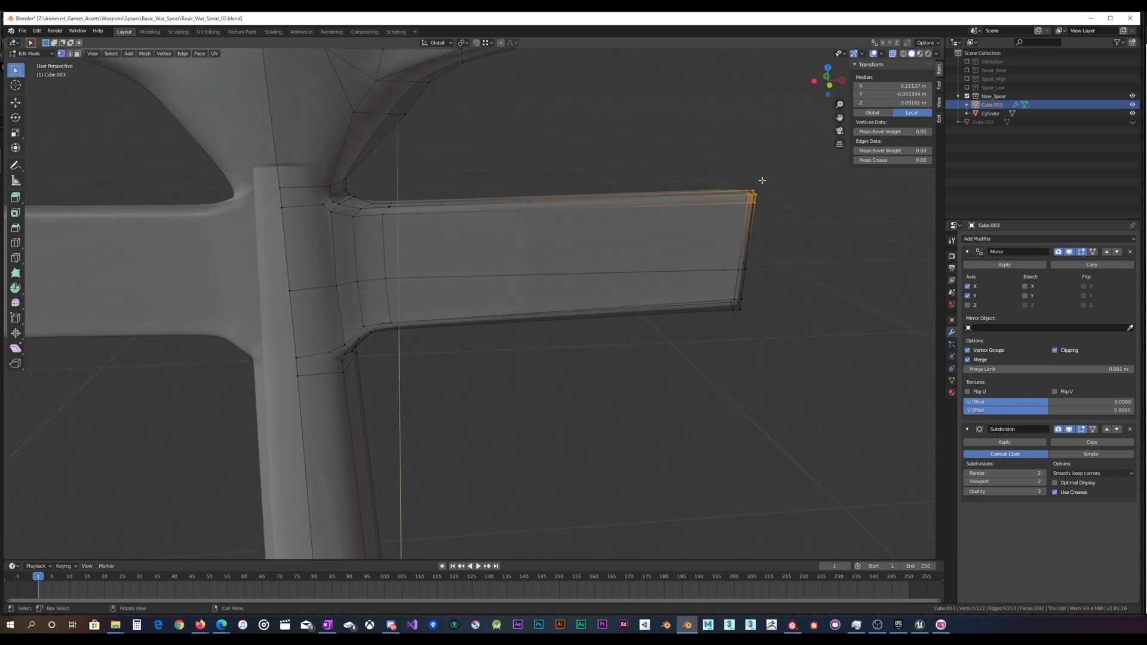
key(g)
key(z)
click(761, 185)
scroll(568, 248, down, 3)
middle_drag(568, 249, 631, 208)
key(Tab)
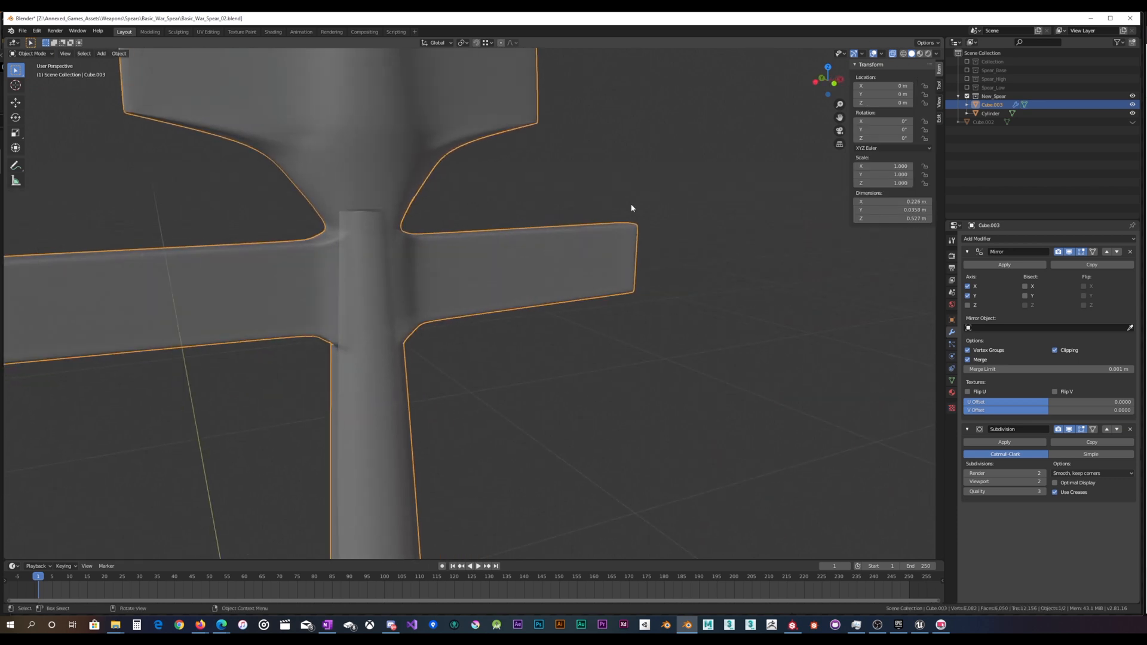
middle_drag(453, 251, 380, 240)
Step: Back in Edit Mode with X-ray on, select the vertices under the crossguard-socket junction and raise them about 0.0036 m
key(Tab)
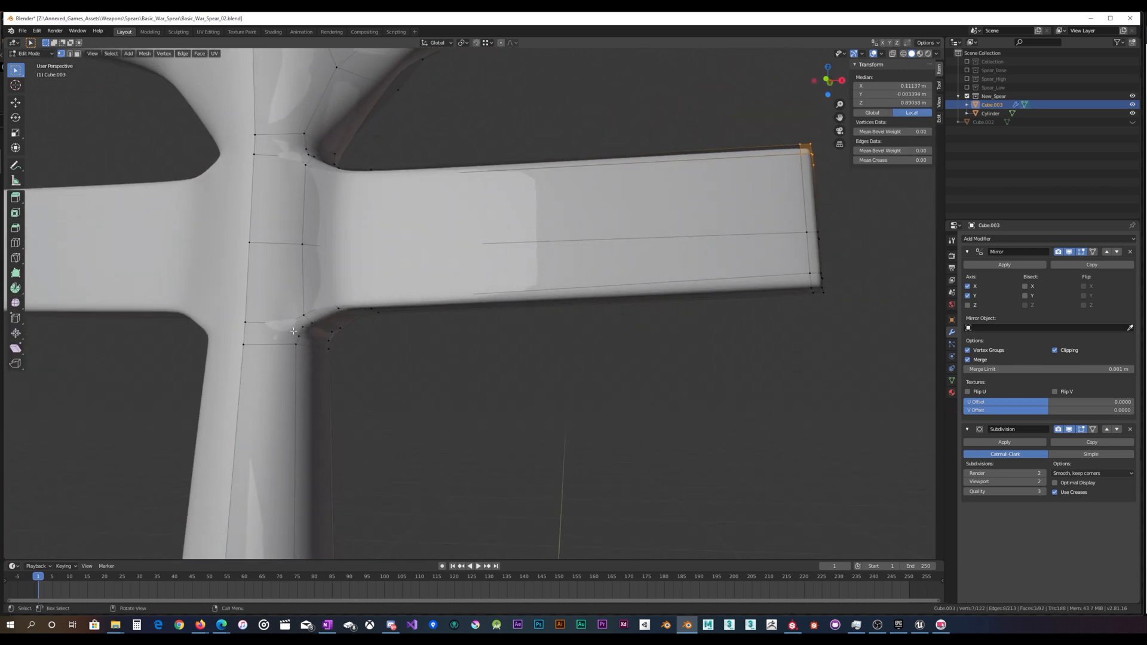
middle_drag(293, 330, 327, 320)
drag(349, 288, 349, 288)
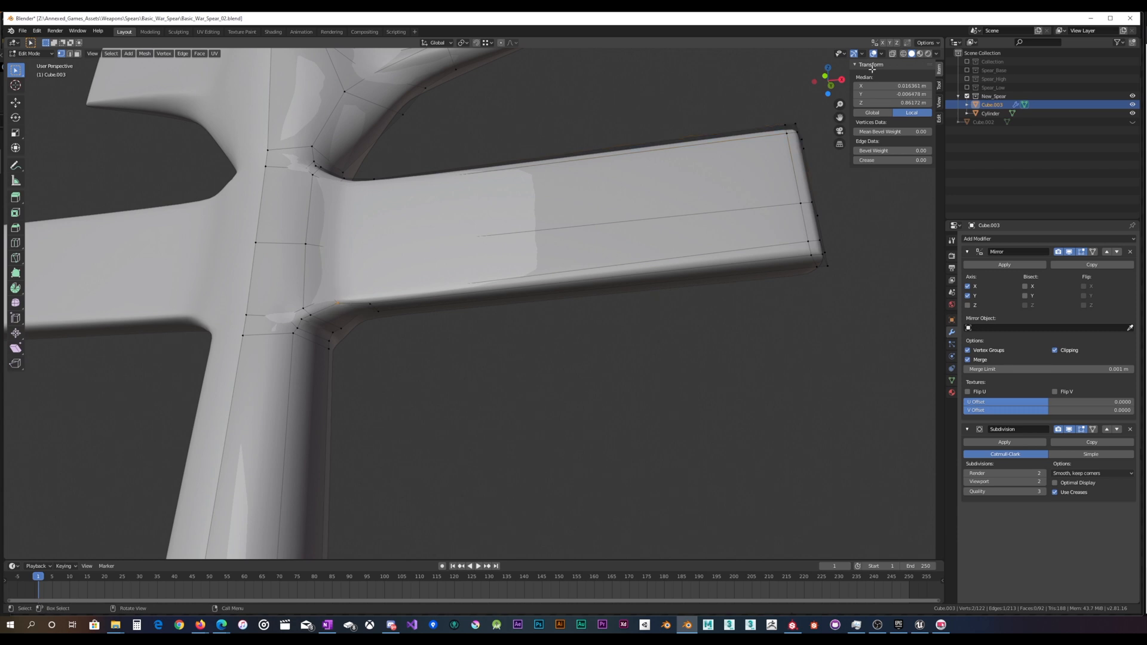
click(892, 54)
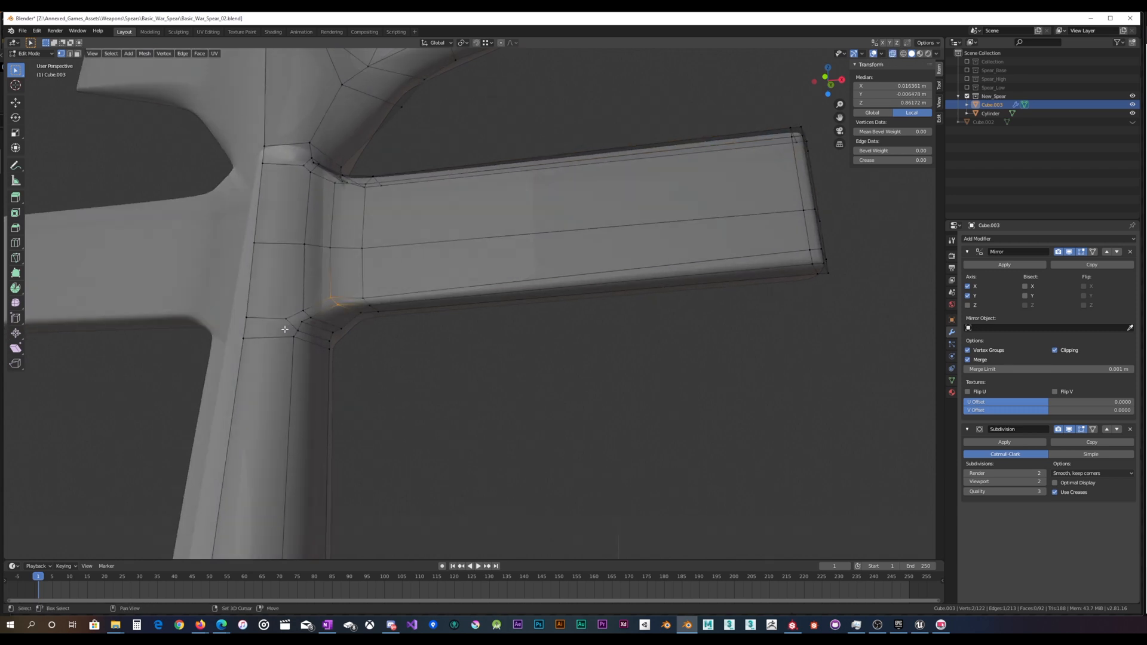
shift+drag(319, 301, 320, 300)
middle_drag(320, 300, 329, 340)
shift+click(303, 330)
key(g)
key(z)
right_click(332, 338)
middle_drag(286, 336, 312, 316)
key(g)
click(279, 317)
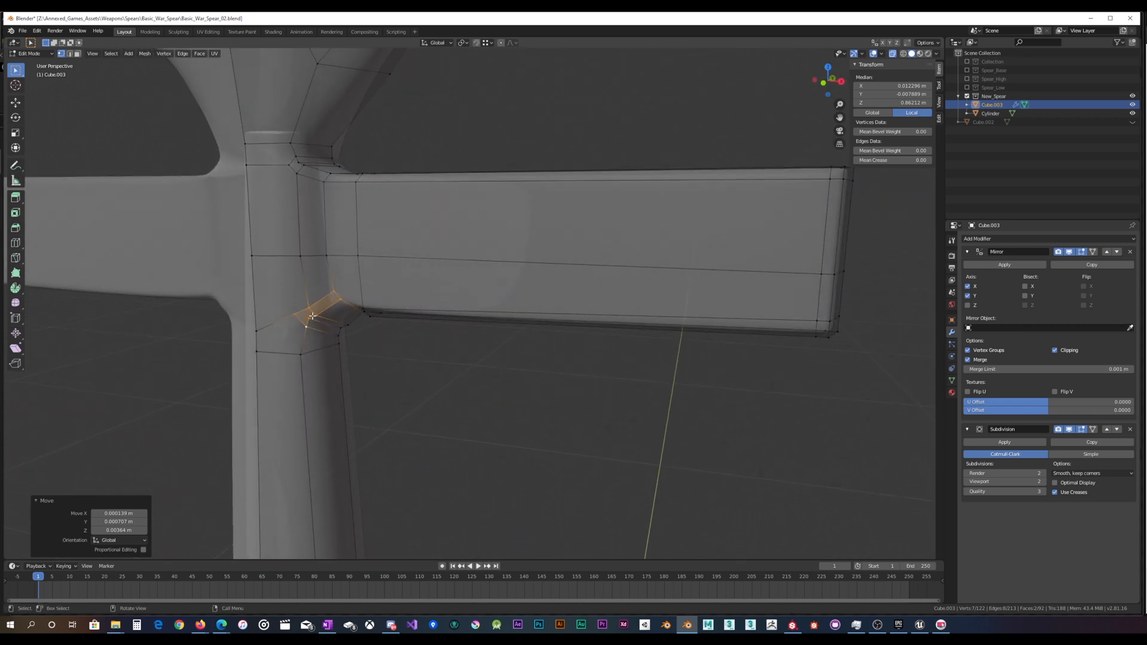
Step: Select the two lower corner vertices where the arm meets the junction and lower them about 0.0028 m
drag(335, 297, 345, 287)
middle_drag(345, 286, 337, 320)
key(g)
click(330, 299)
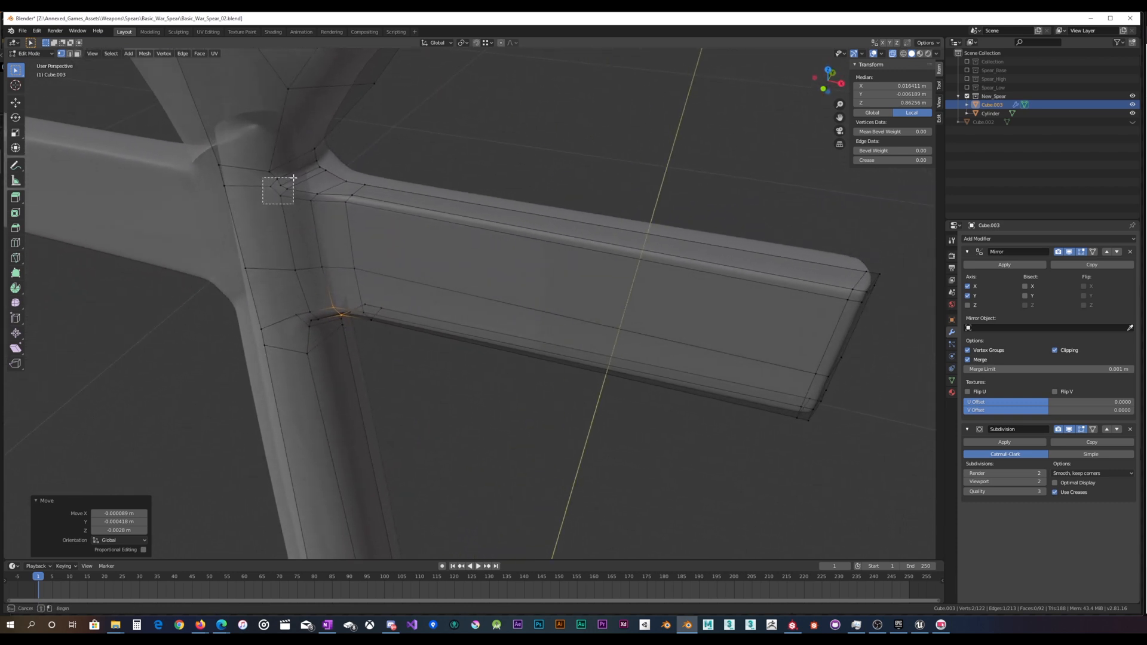
Step: Select the socket-side upper vertices at the crossguard junction and move them about 0.001 m outward along X and 0.0018 m down
drag(293, 178, 293, 179)
middle_drag(294, 179, 332, 150)
key(g)
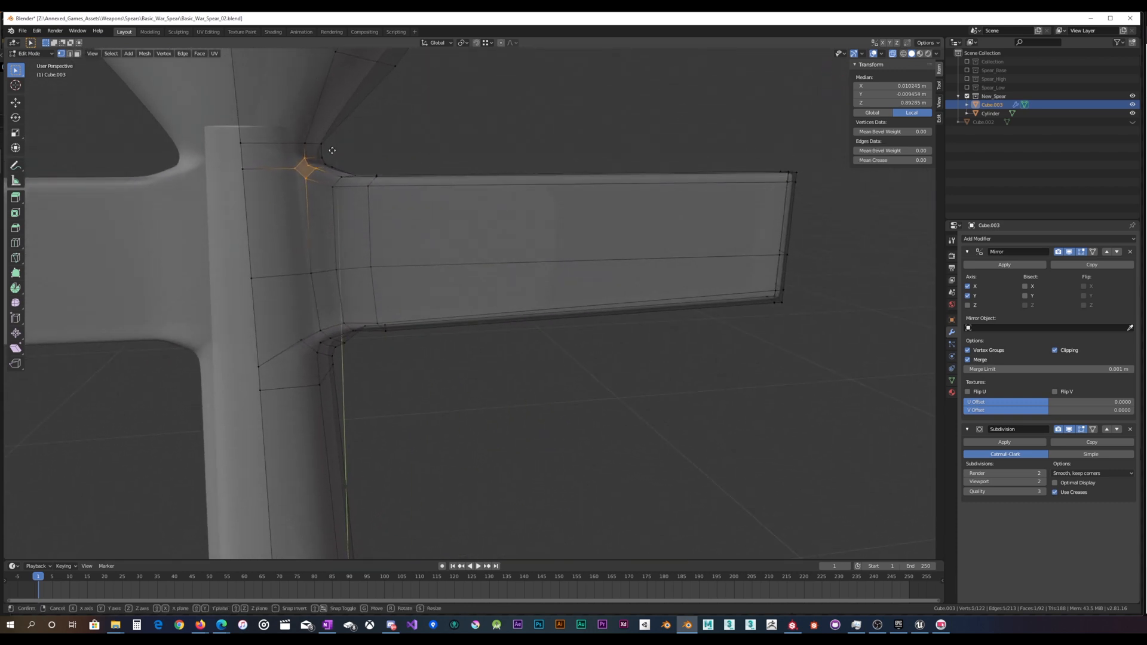
click(337, 161)
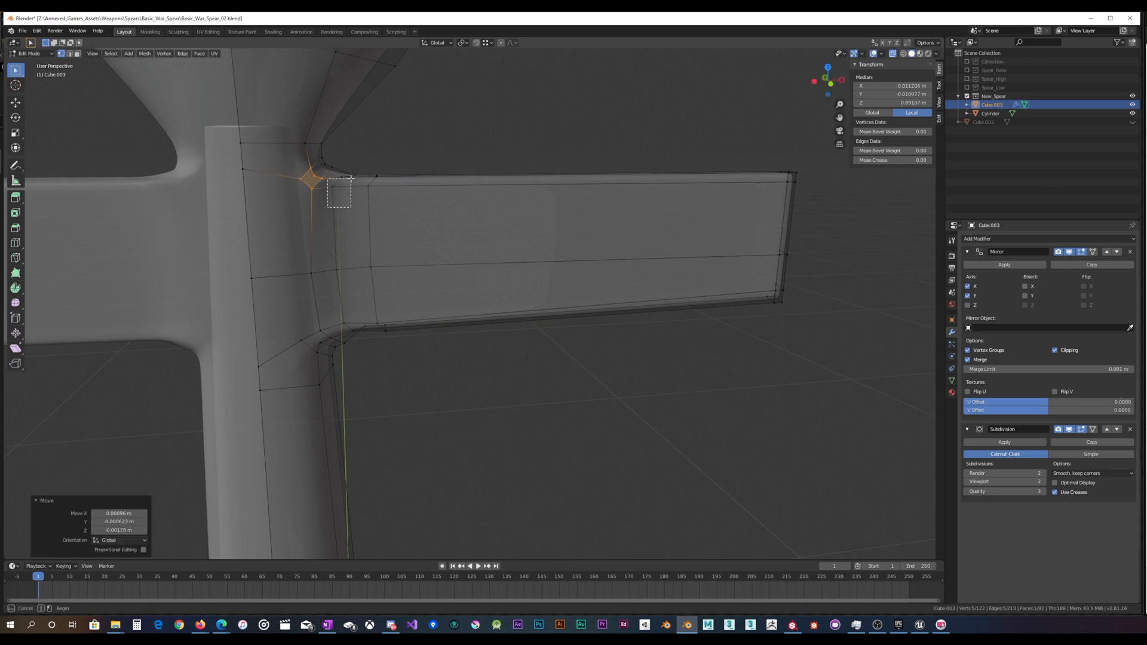
Step: Shift the adjacent upper corner vertices on the arm about 0.0013 m along X and 0.0011 m down, and turn off X-ray
drag(351, 178, 352, 178)
shift+click(343, 179)
key(g)
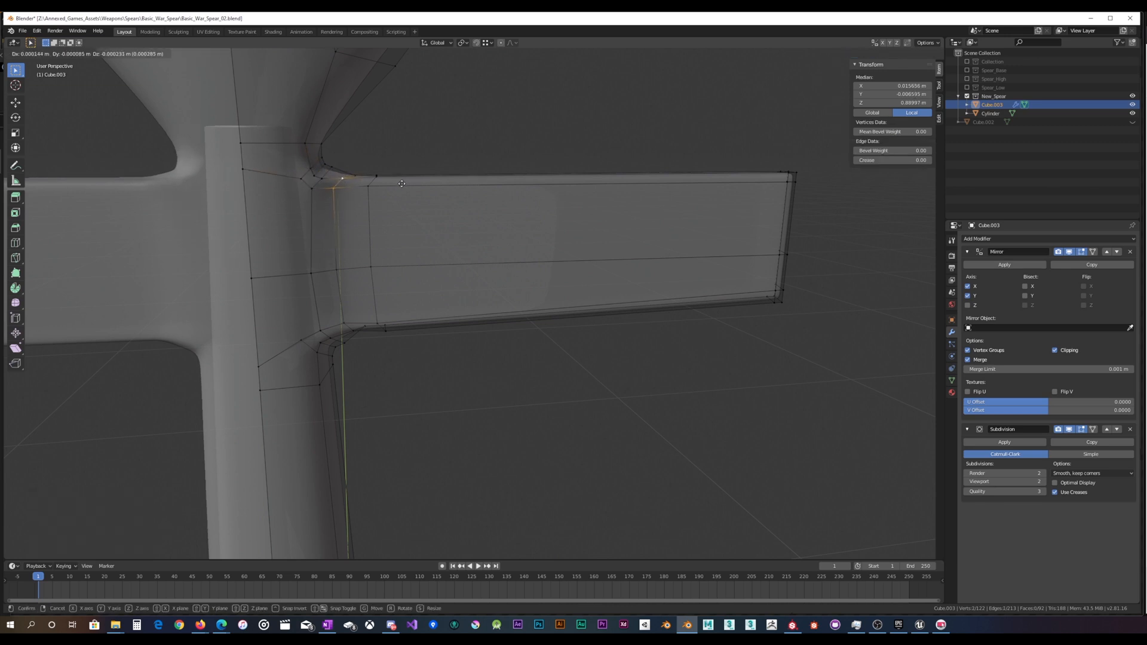
click(408, 188)
middle_drag(408, 187, 440, 194)
middle_drag(198, 215, 694, 144)
click(892, 53)
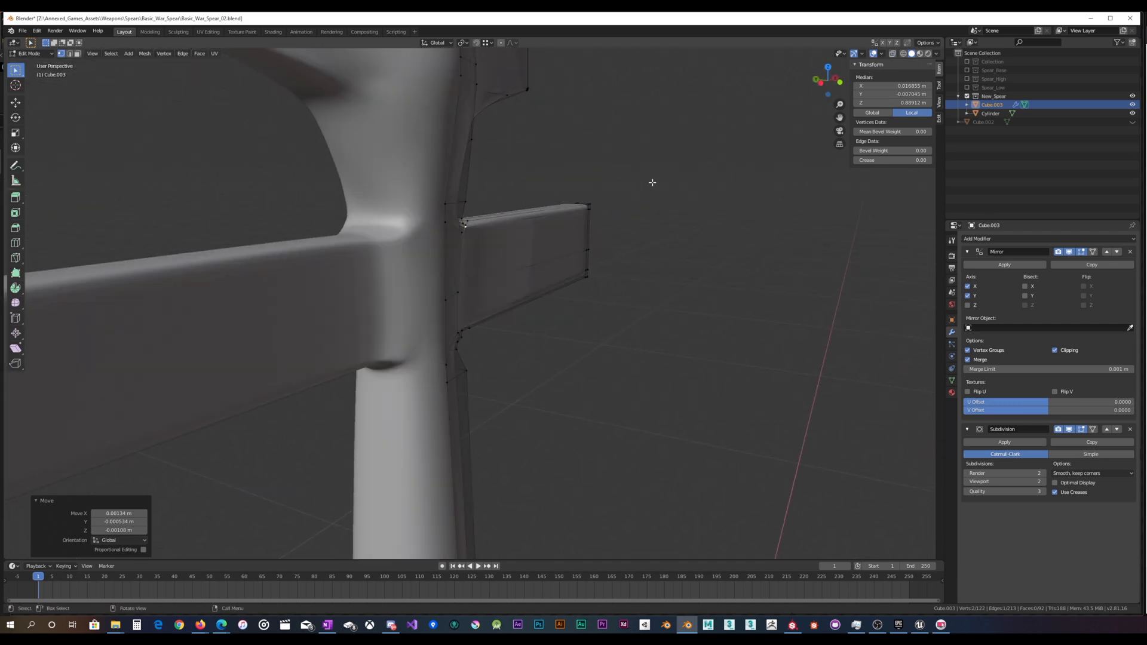
middle_drag(621, 187, 508, 154)
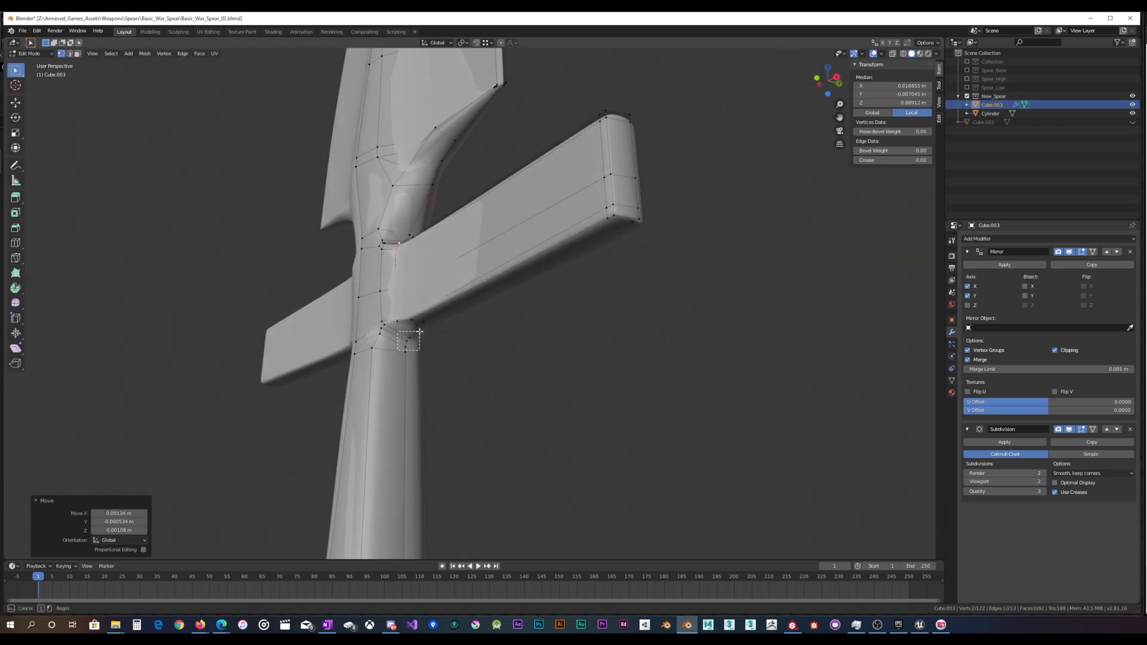
Step: Move the vertices under the arm-socket junction about 0.0011 m along X and 0.0027 m up, and check the shape in Object Mode
drag(419, 332, 419, 332)
middle_drag(419, 332, 502, 342)
key(g)
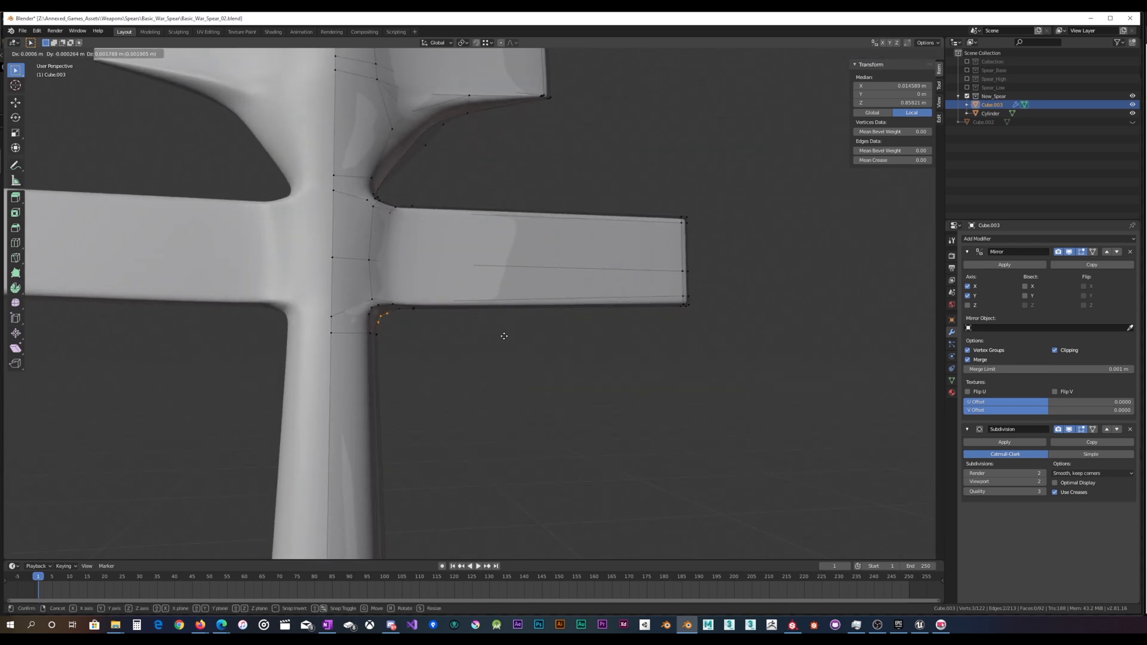
click(505, 333)
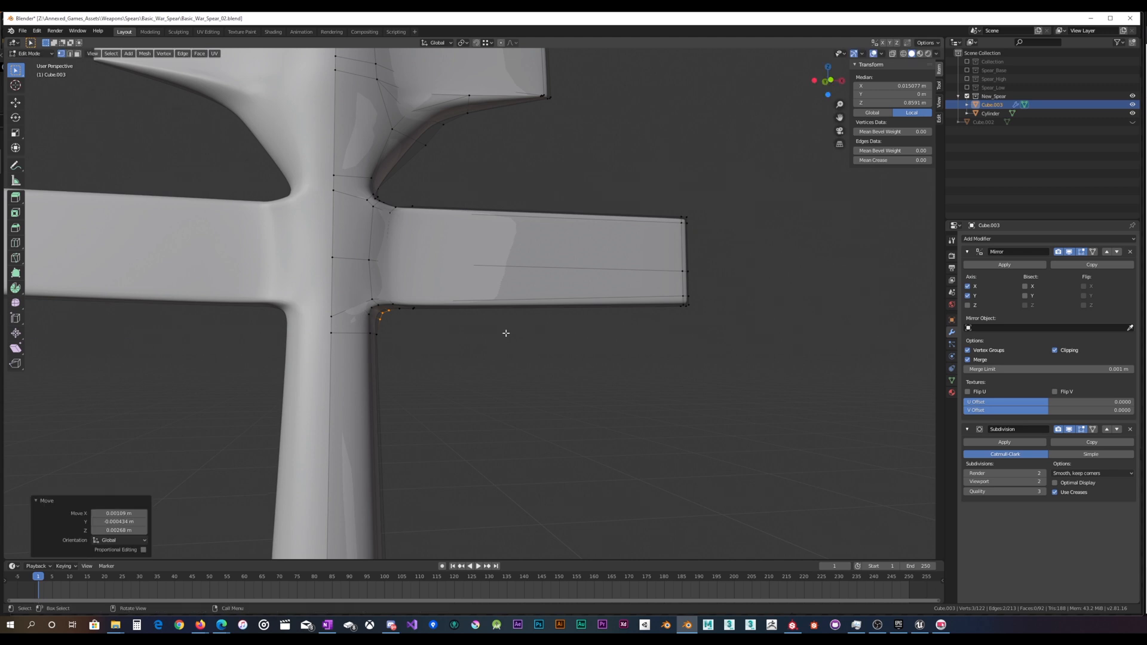
scroll(430, 327, up, 3)
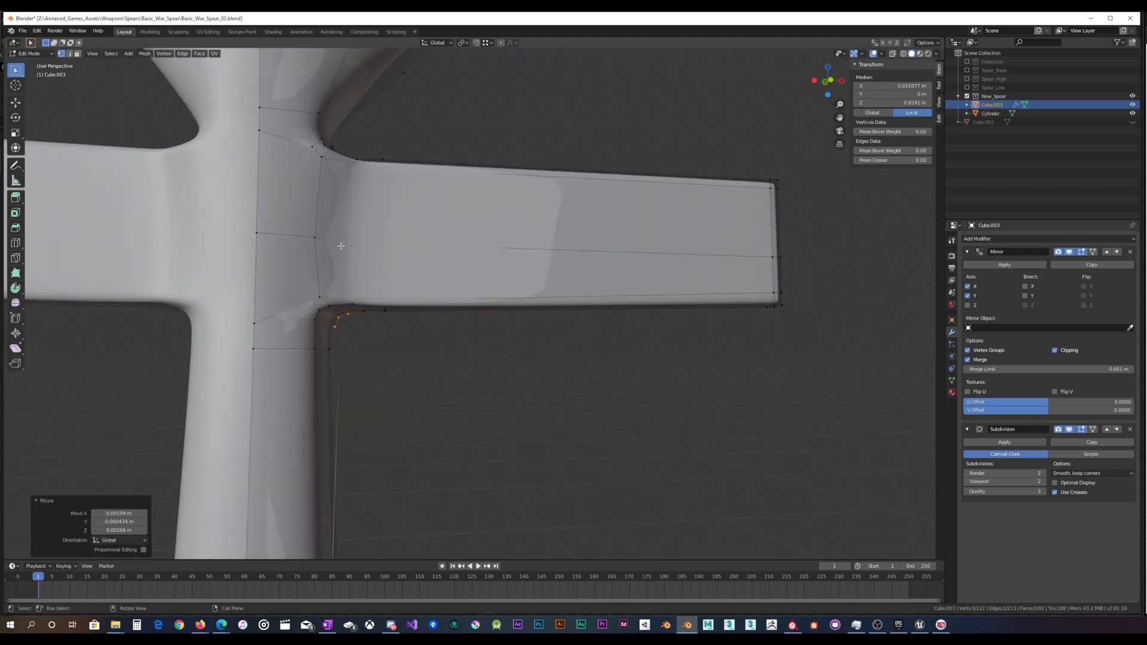
middle_drag(340, 246, 462, 282)
key(Tab)
key(Tab)
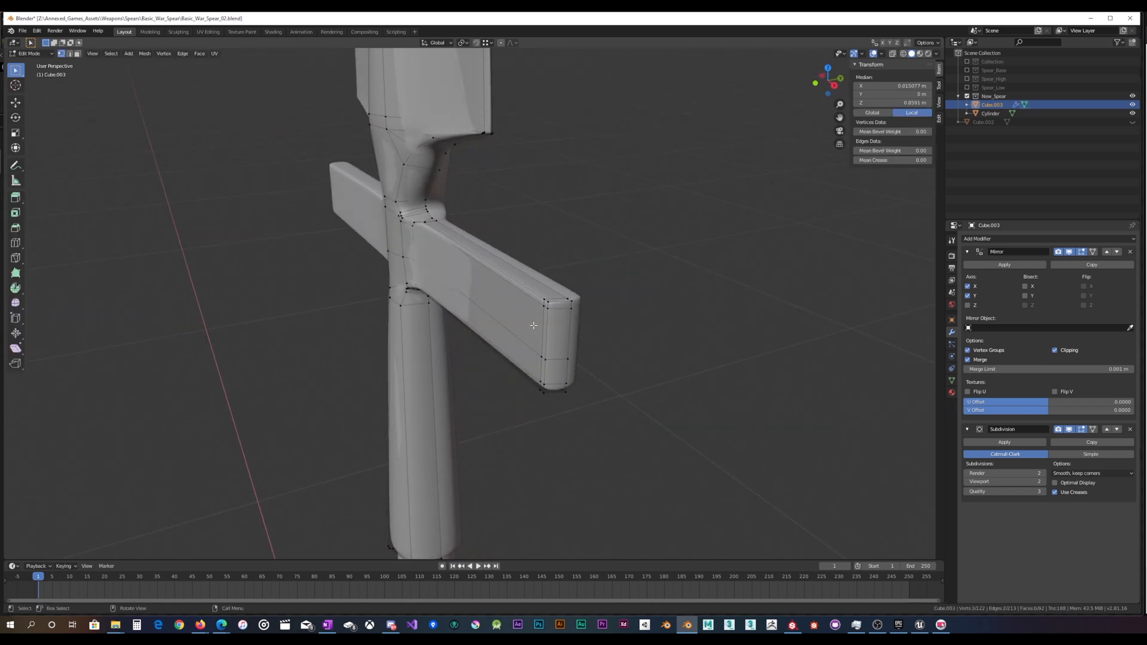
Step: Move the side vertices at the crossguard's outer end inward about 0.0021 m along Y to thin the arm
middle_drag(549, 352, 548, 318)
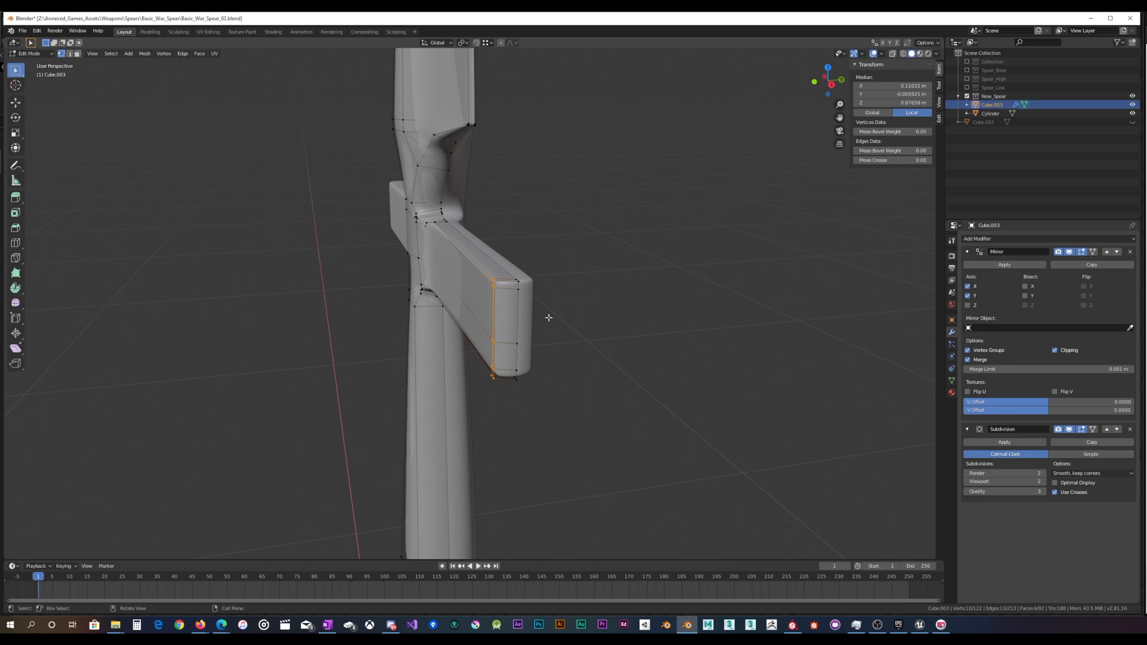
key(g)
key(y)
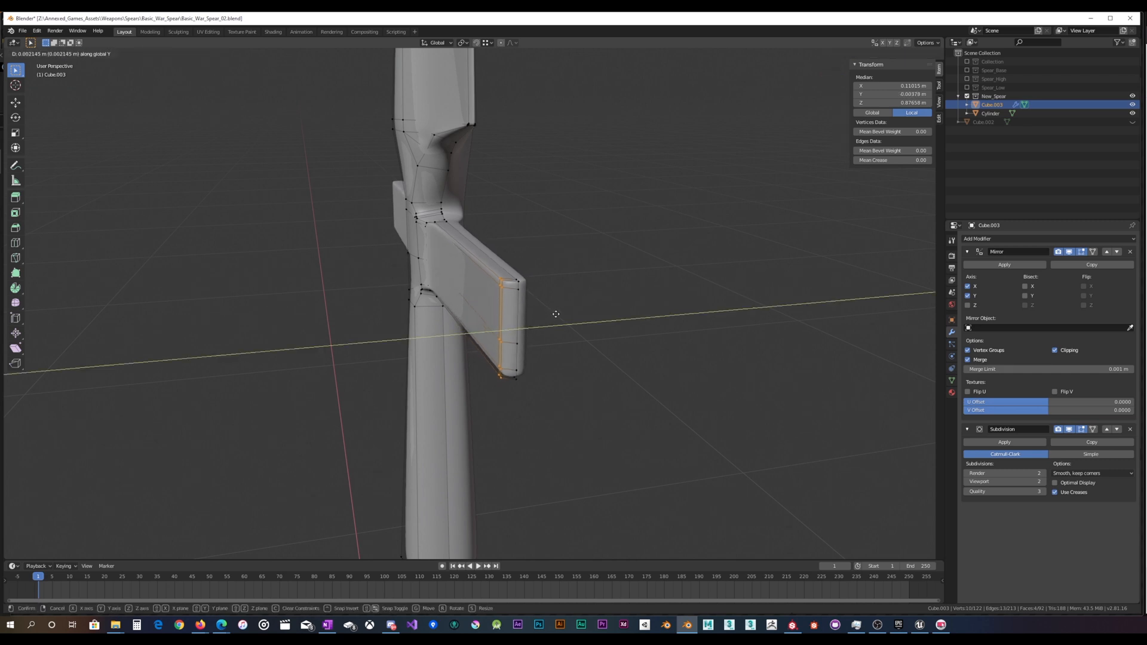
click(556, 314)
Step: Select the cluster of upper socket-side vertices at the crossguard junction
middle_drag(532, 292, 633, 285)
shift+middle_drag(493, 266, 380, 240)
scroll(531, 249, up, 3)
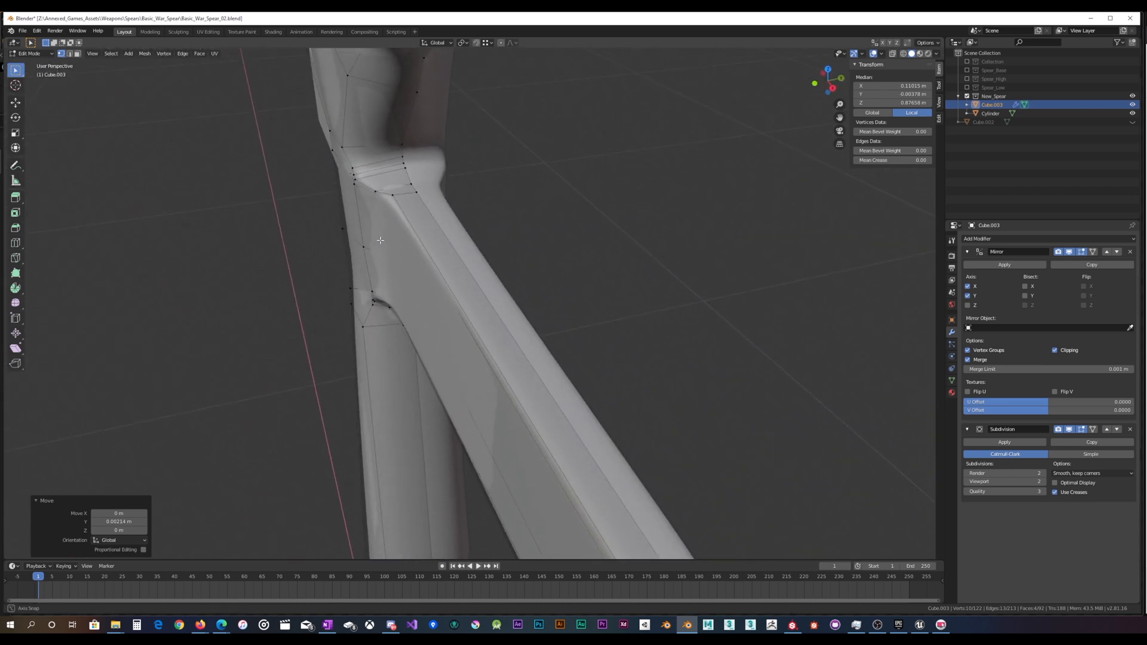
drag(370, 163, 371, 170)
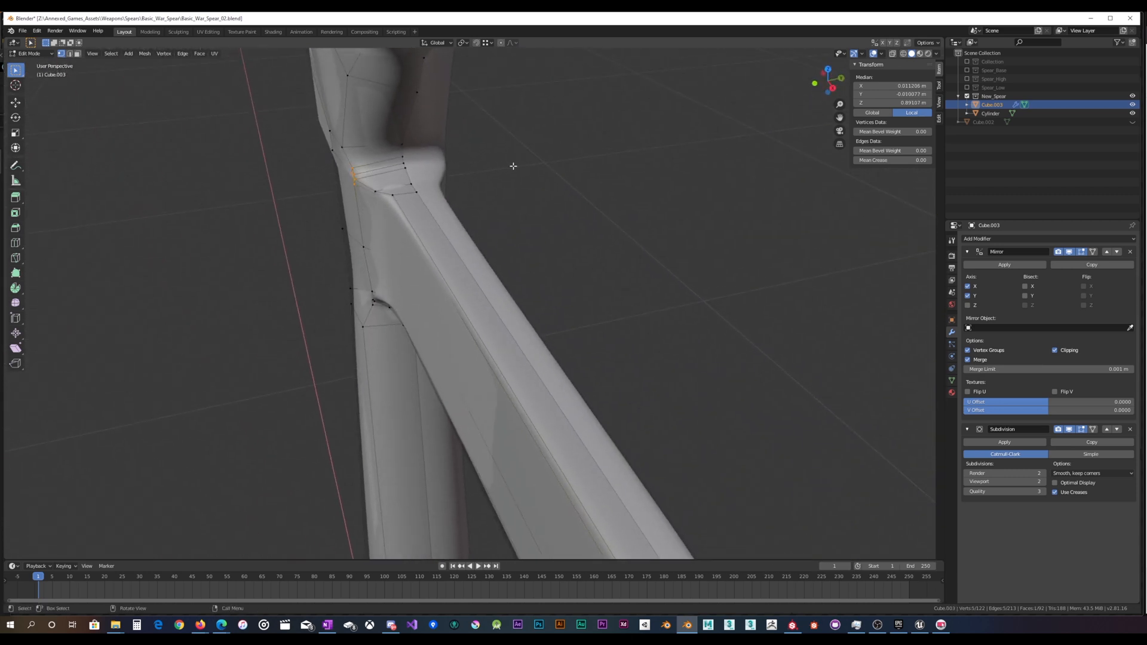
Step: Try to rotate the selected junction vertices about 24.3° in the view and reposition them
key(r)
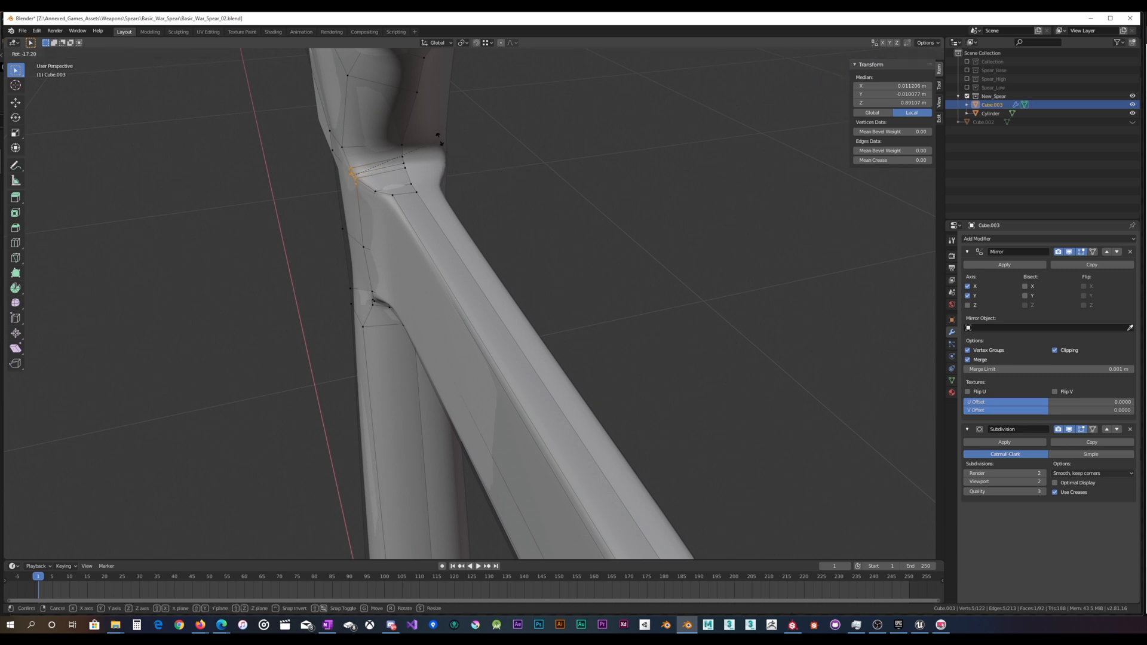
click(415, 141)
key(g)
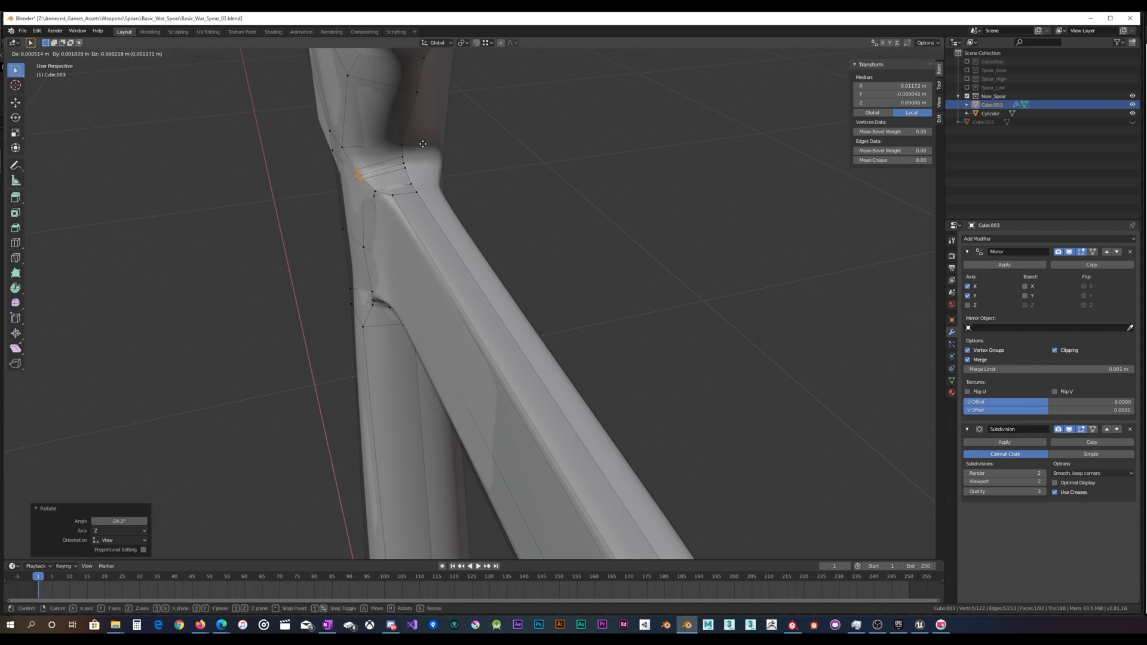
right_click(426, 142)
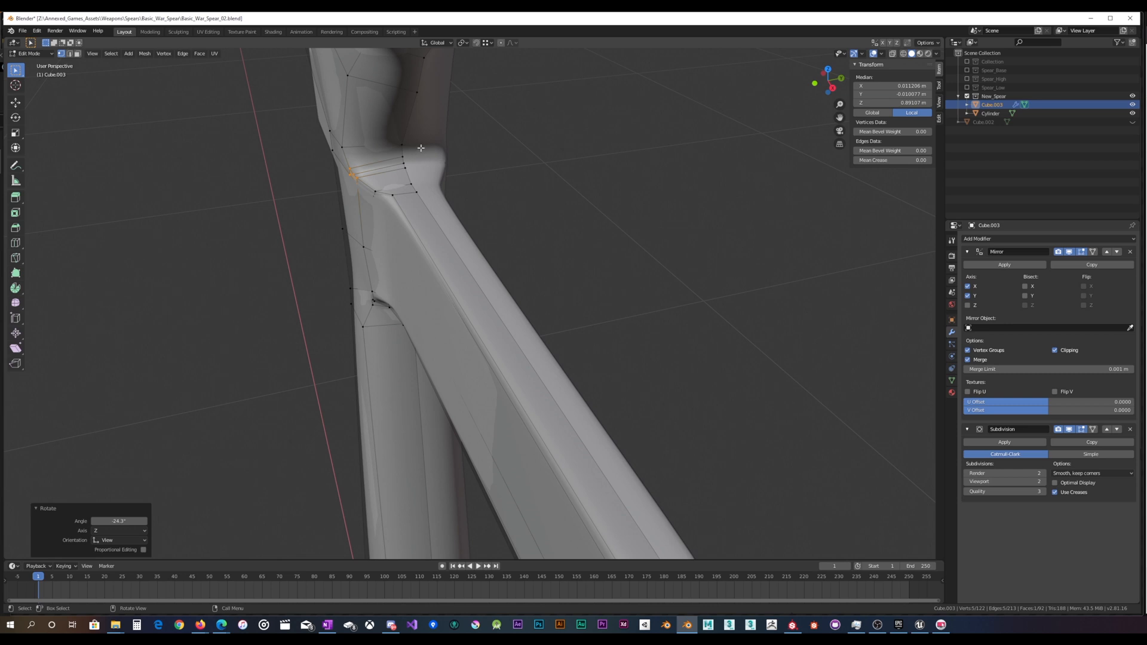
key(r)
right_click(515, 181)
Step: Move the selected upper junction vertices inward about 0.00084 m along Y
key(g)
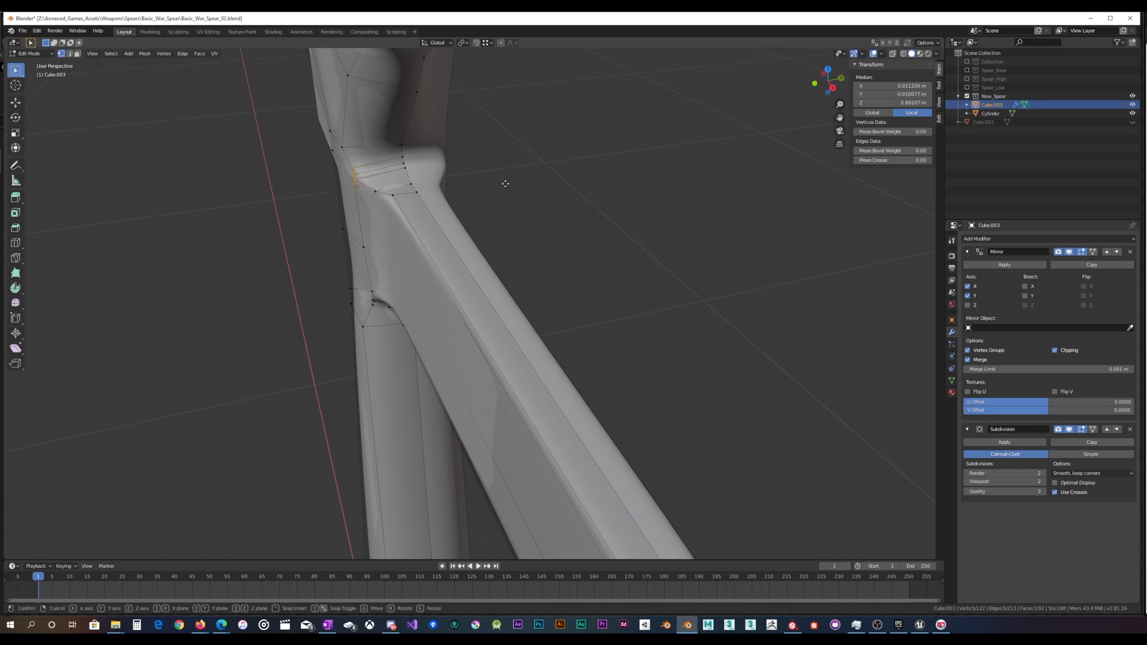
key(y)
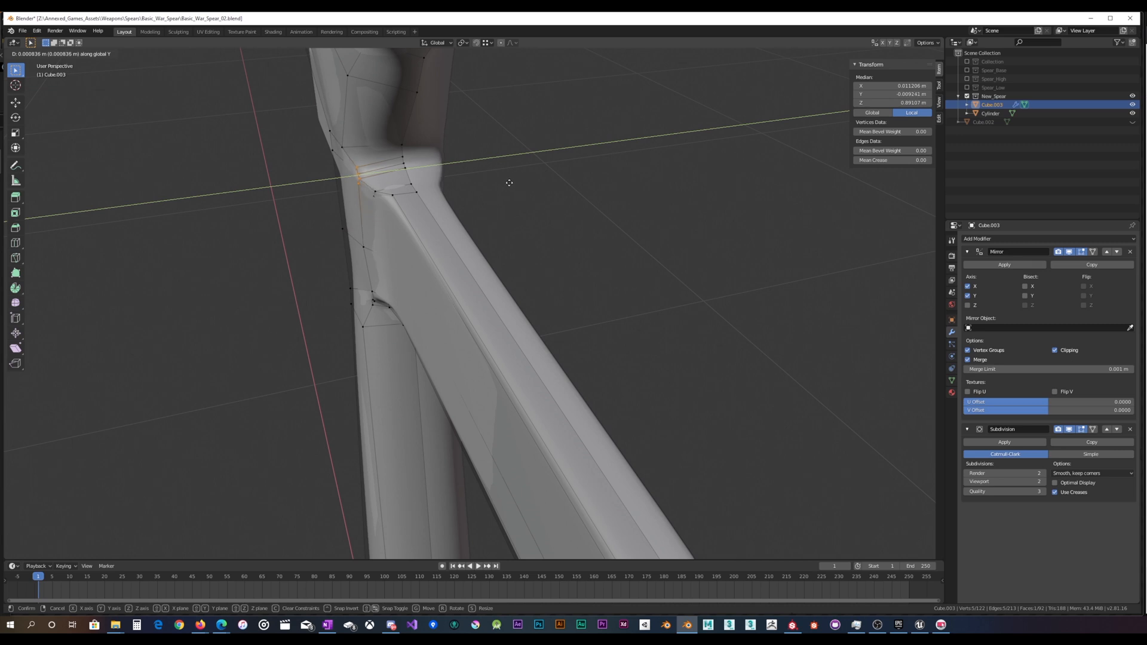
click(509, 182)
mouse_move(482, 187)
middle_down()
mouse_move(500, 195)
mouse_move(512, 182)
mouse_move(502, 193)
middle_up()
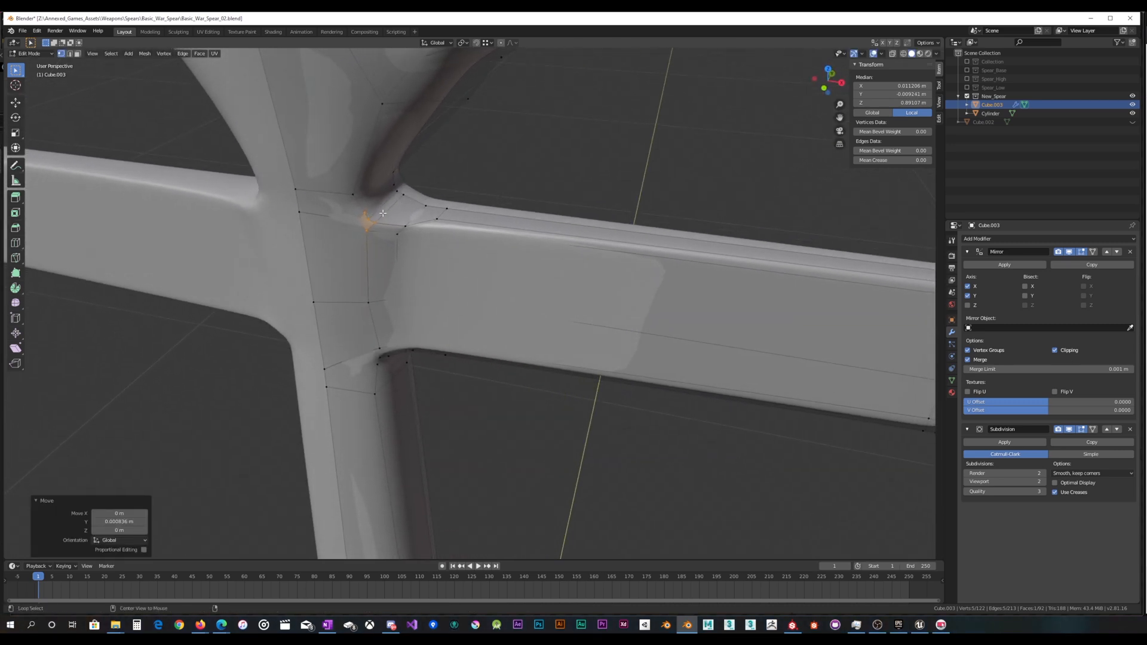
Step: Try to dissolve the edge loop around the arm-socket junction, inspect it with X-ray on, and undo the dissolve
alt+click(383, 213)
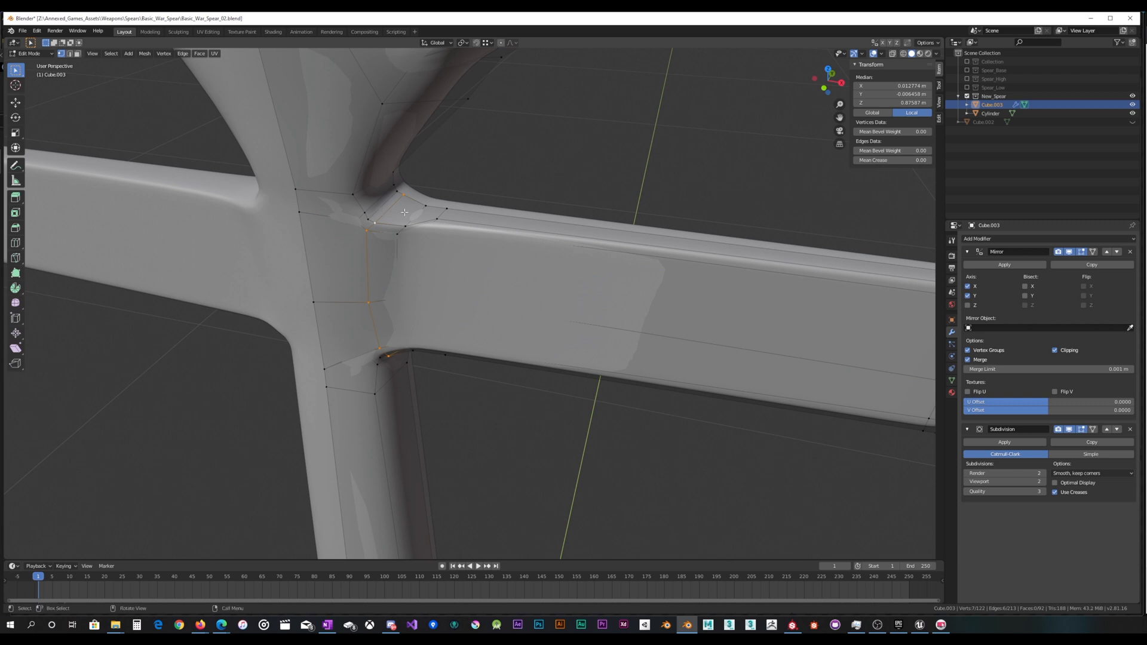
key(x)
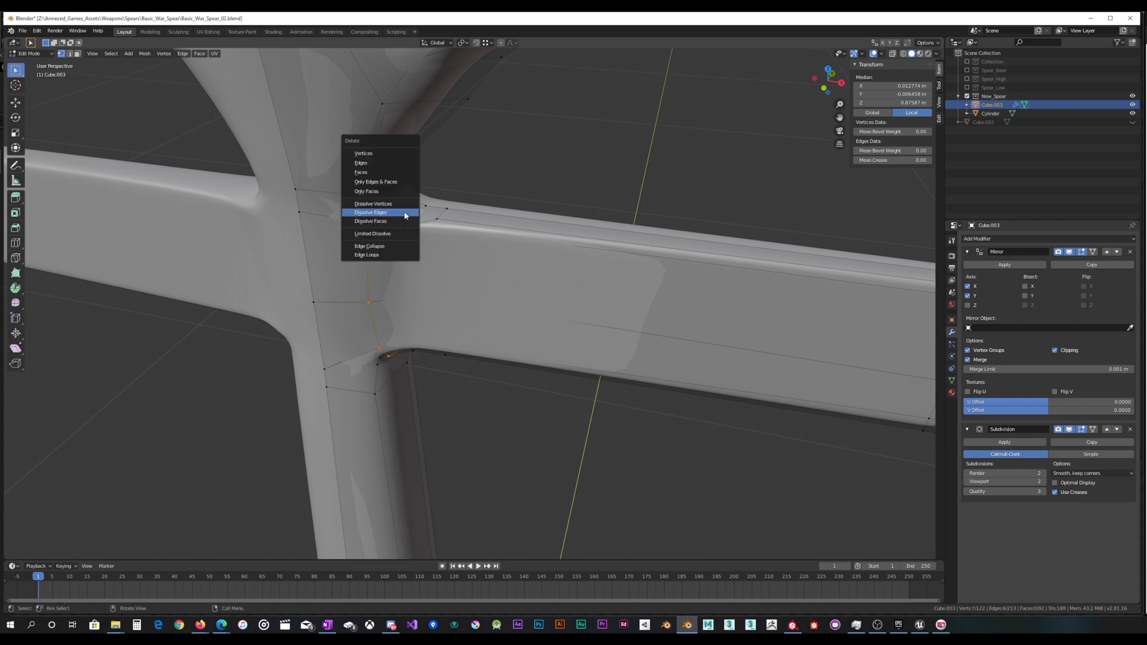
click(406, 215)
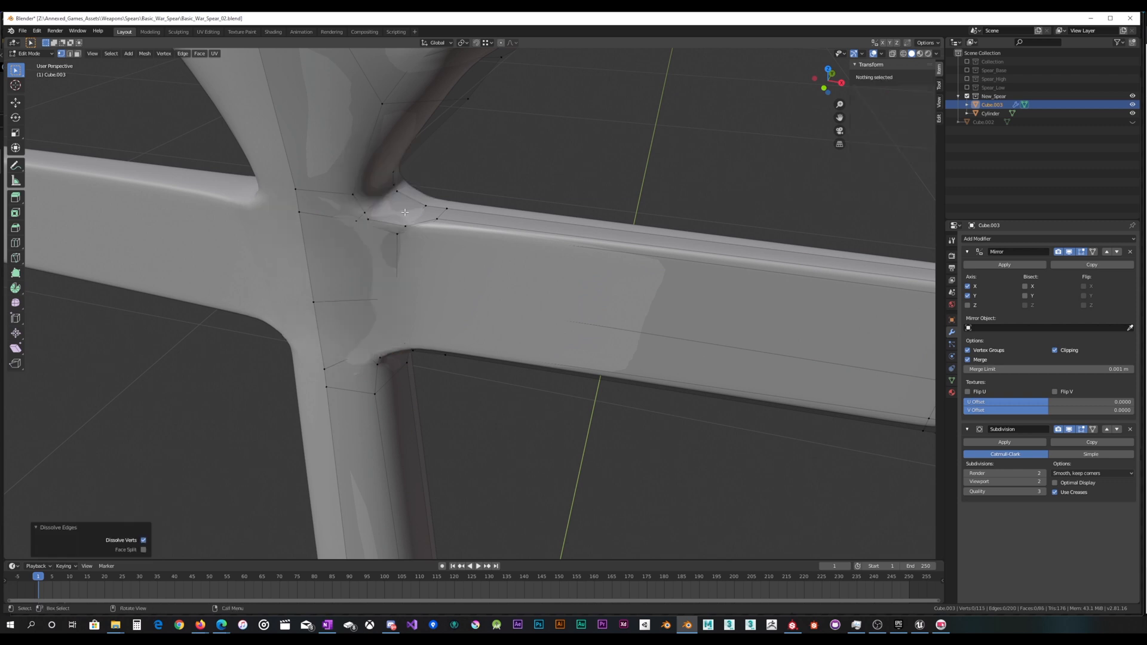
key(alt+z)
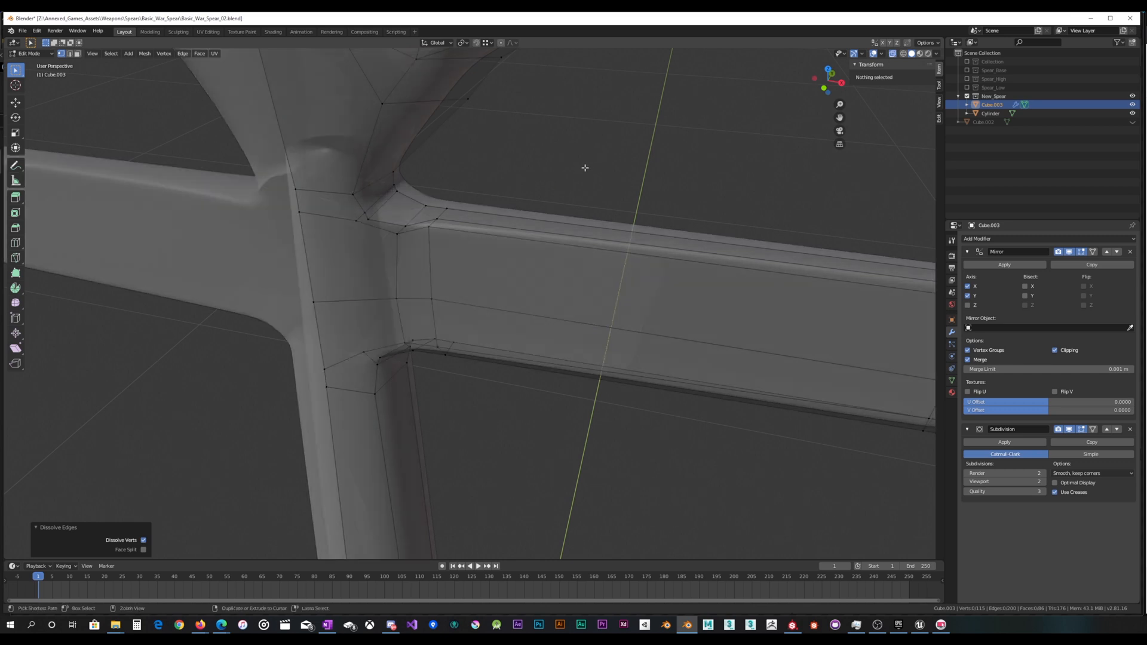
key(ctrl+z)
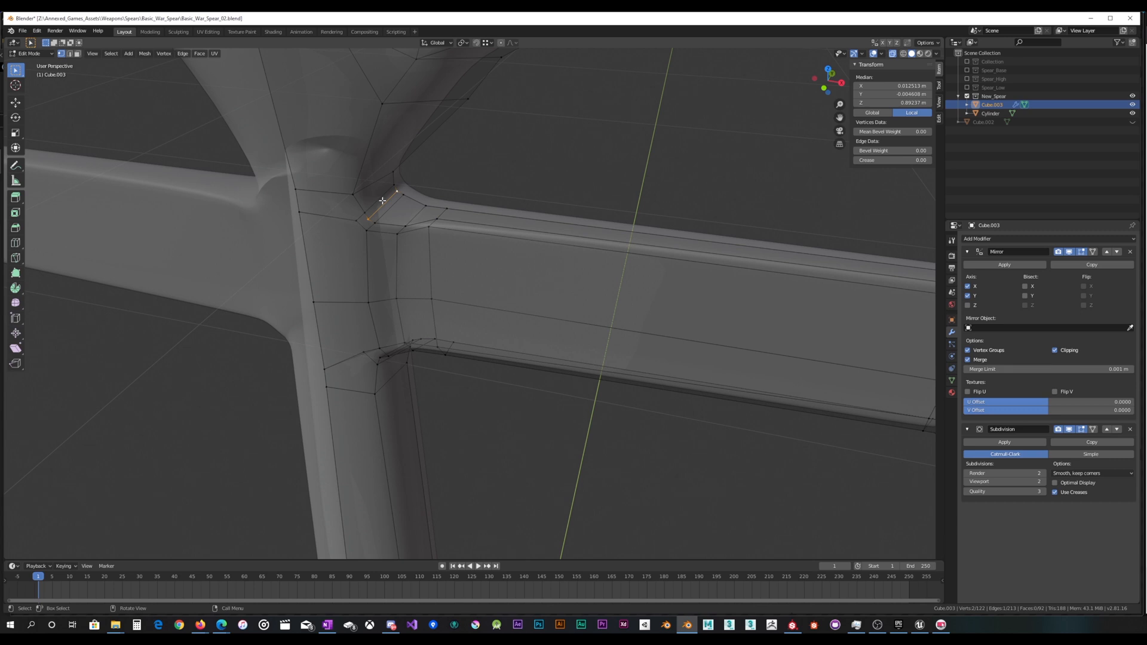
Step: Dissolve the short edges above and below the arm-socket junction and check the smoothed shape in Object Mode
key(x)
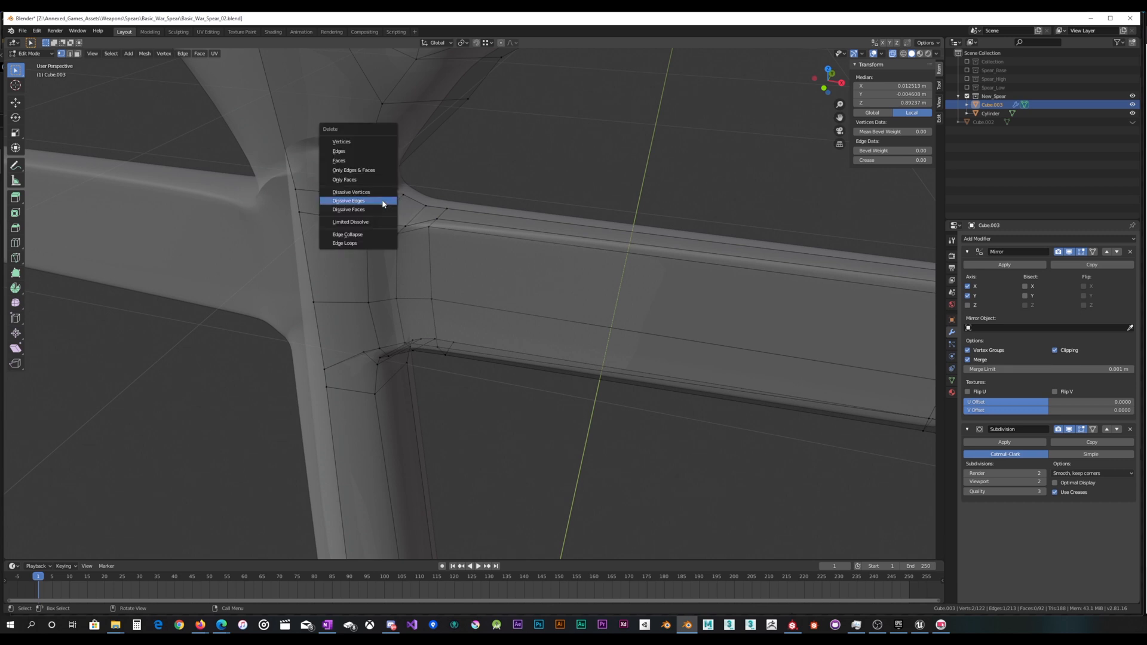
click(383, 201)
key(alt+z)
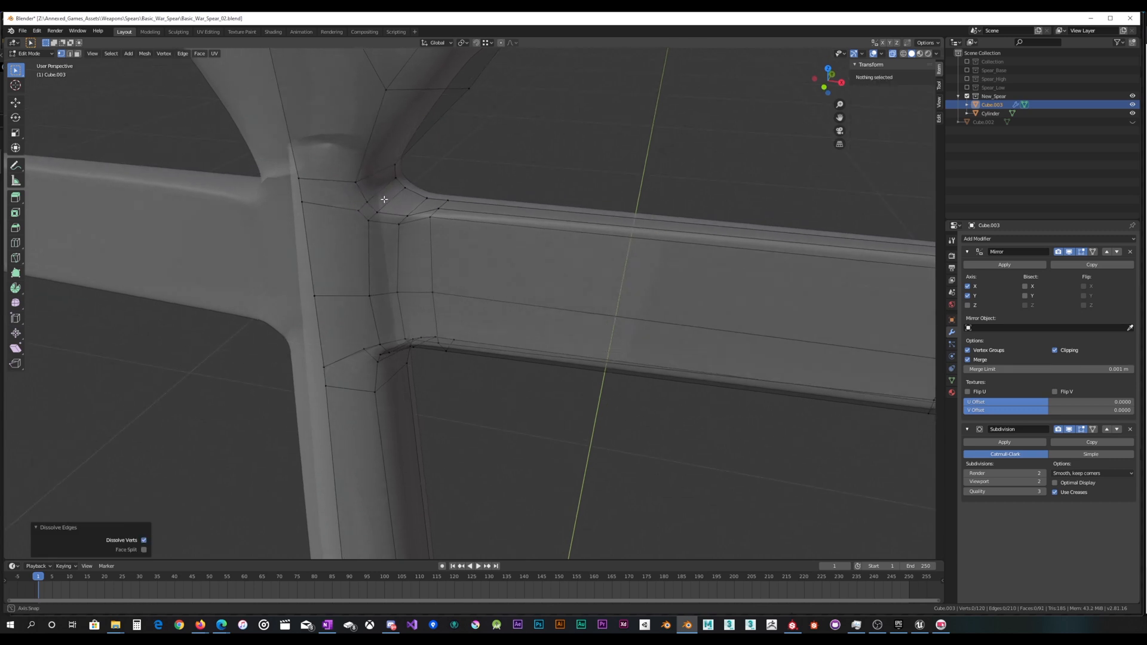
middle_drag(382, 204, 388, 242)
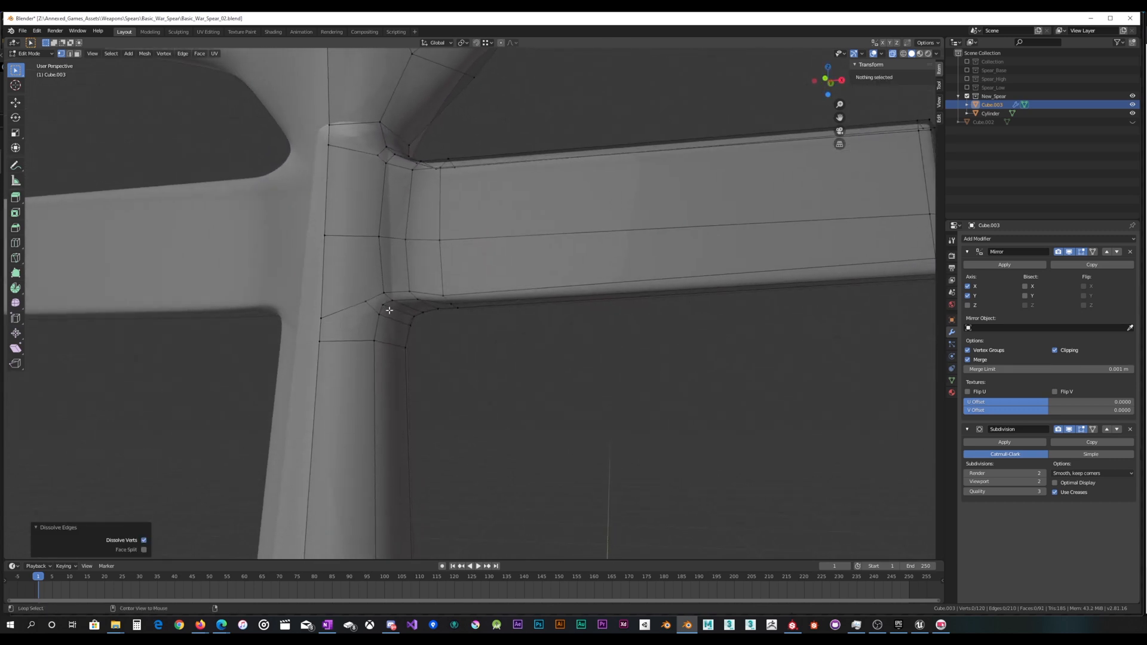
alt+click(387, 309)
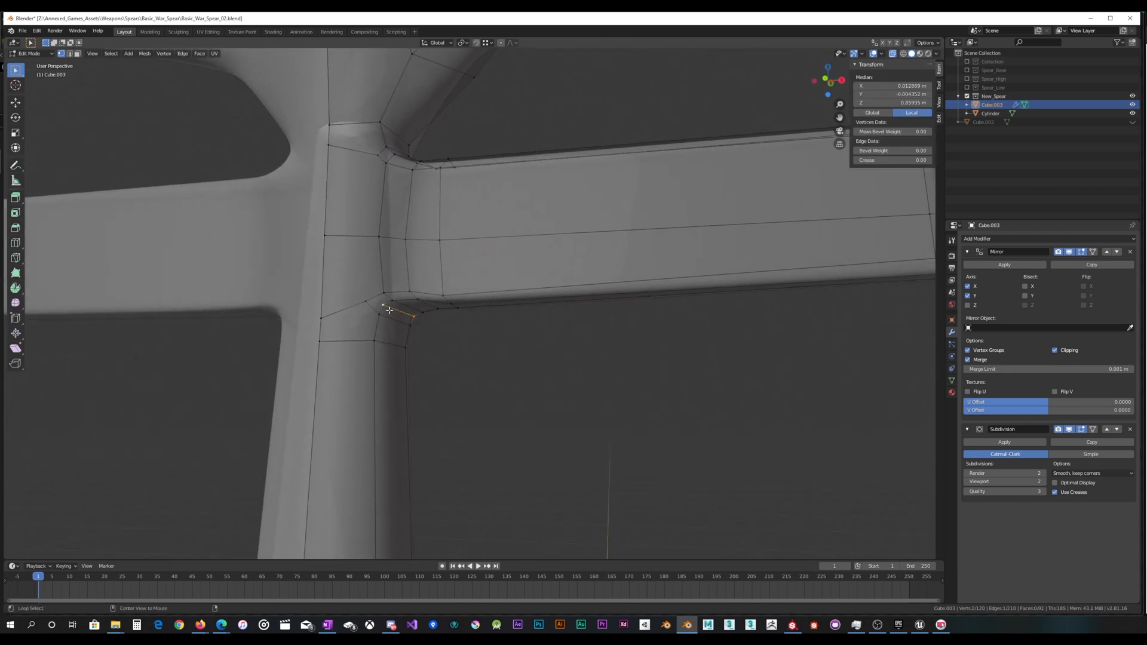
key(x)
click(385, 310)
middle_drag(389, 310, 367, 196)
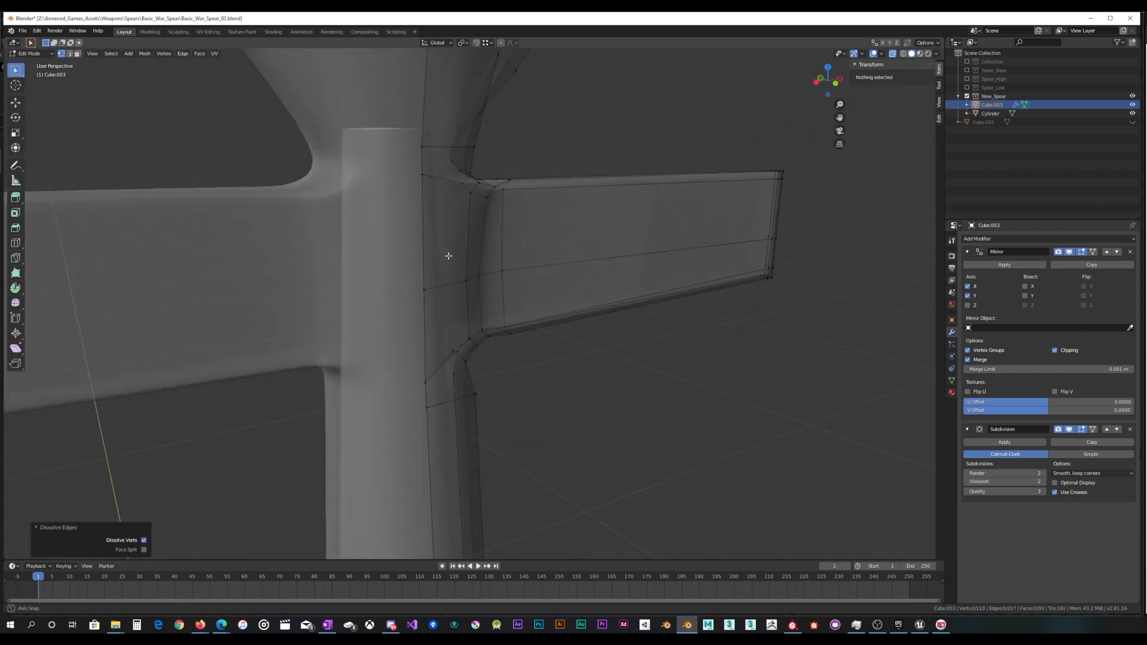
key(Tab)
key(Tab)
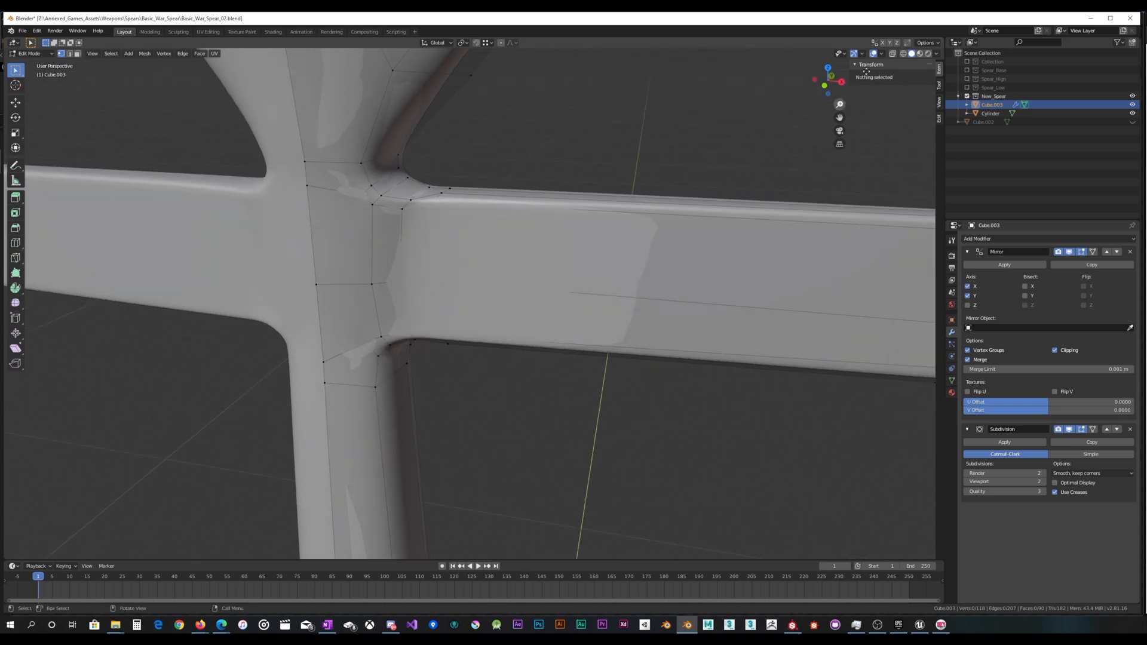
Step: With X-ray on, merge the arm's upper side corner vertex into the neighbouring vertex above it using Merge At Last
click(893, 54)
middle_drag(431, 178, 437, 229)
scroll(437, 213, up, 2)
click(385, 247)
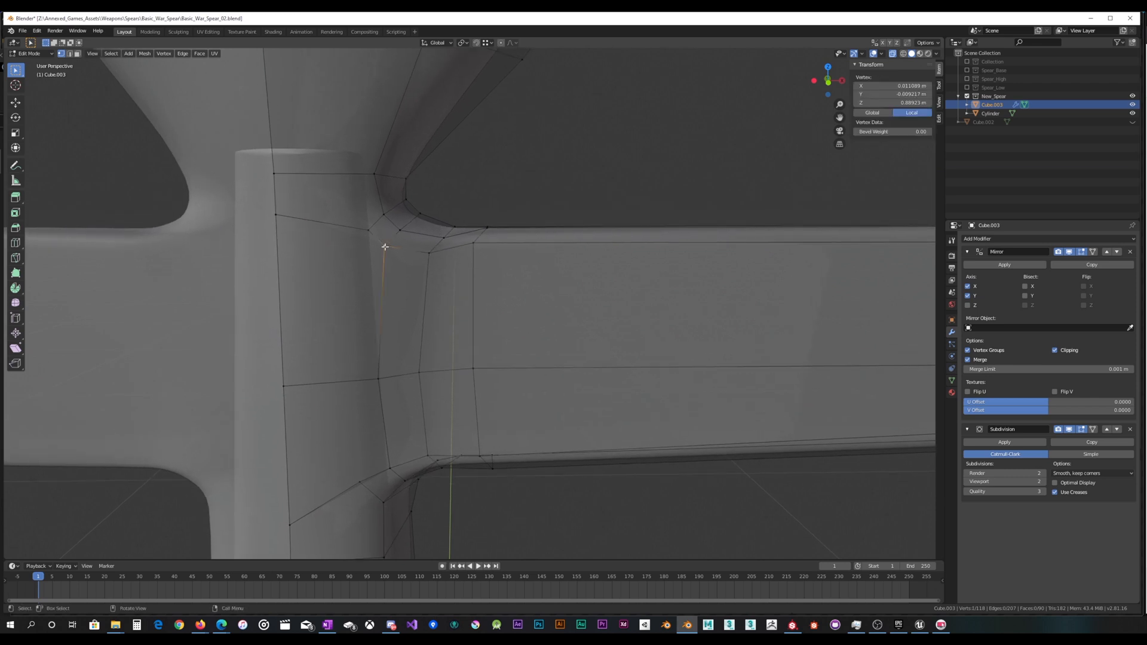
shift+click(400, 233)
right_click(415, 237)
mouse_move(416, 238)
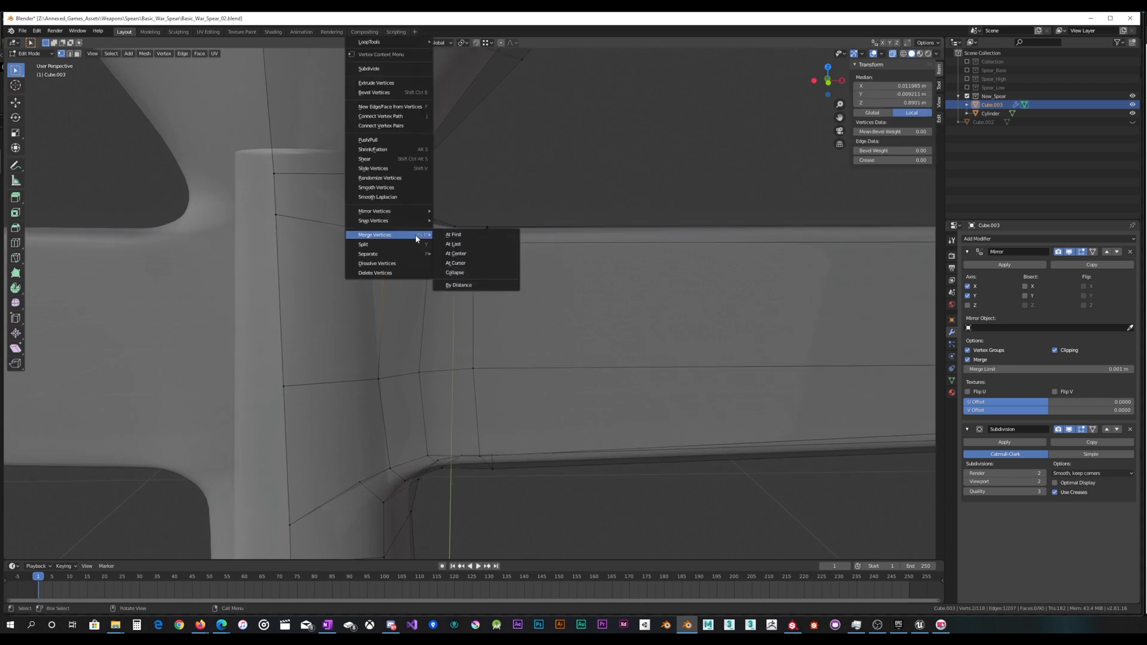
click(453, 244)
Step: Merge the adjacent pair of upper socket-side junction vertices at the last selected one and check the surface in Object Mode
shift+click(383, 214)
right_click(386, 227)
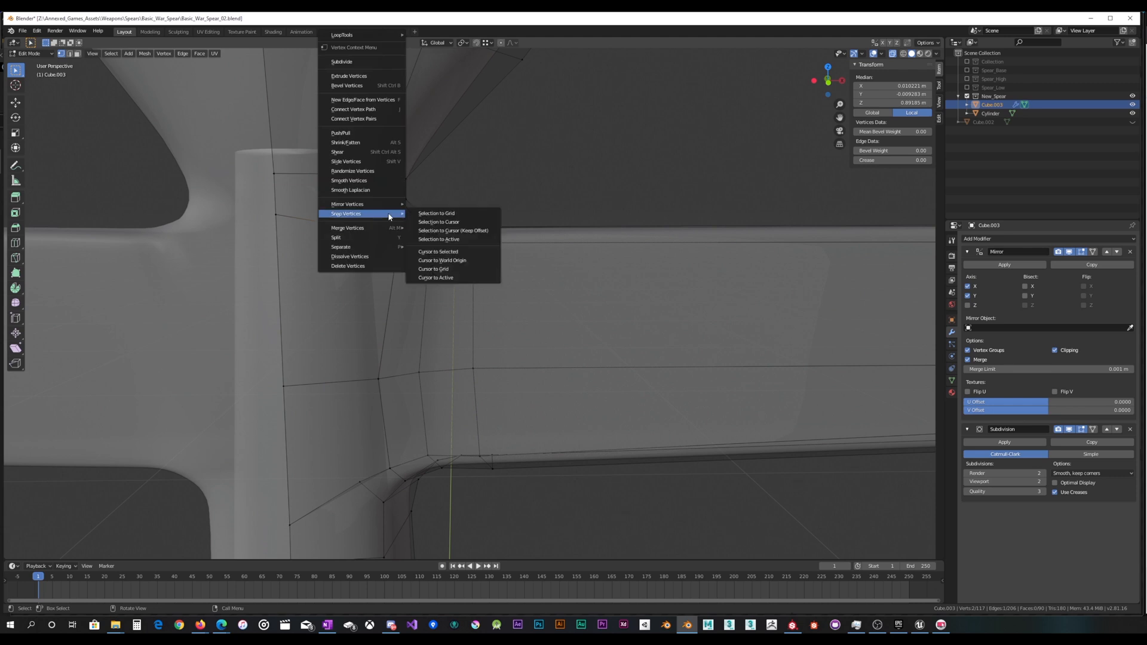
mouse_move(393, 229)
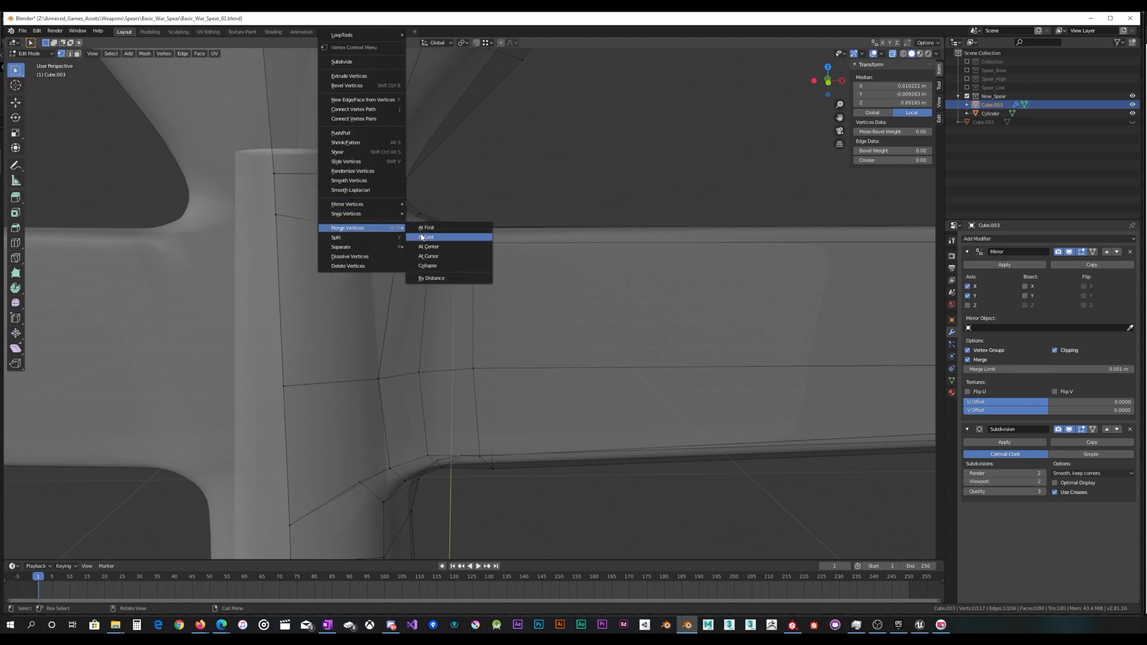
click(442, 238)
key(Tab)
middle_drag(430, 235, 486, 238)
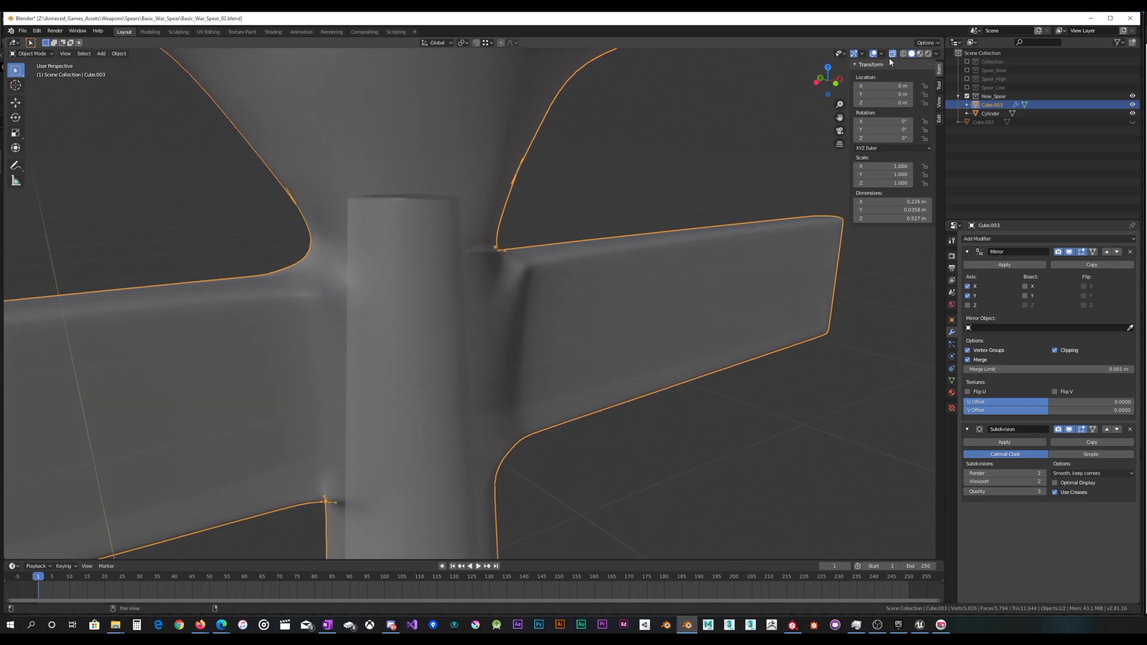
Step: With X-ray on, merge the arm's upper corner vertex beside the socket into its neighbour using At Last and check the surface in Object Mode
middle_drag(657, 179, 369, 259)
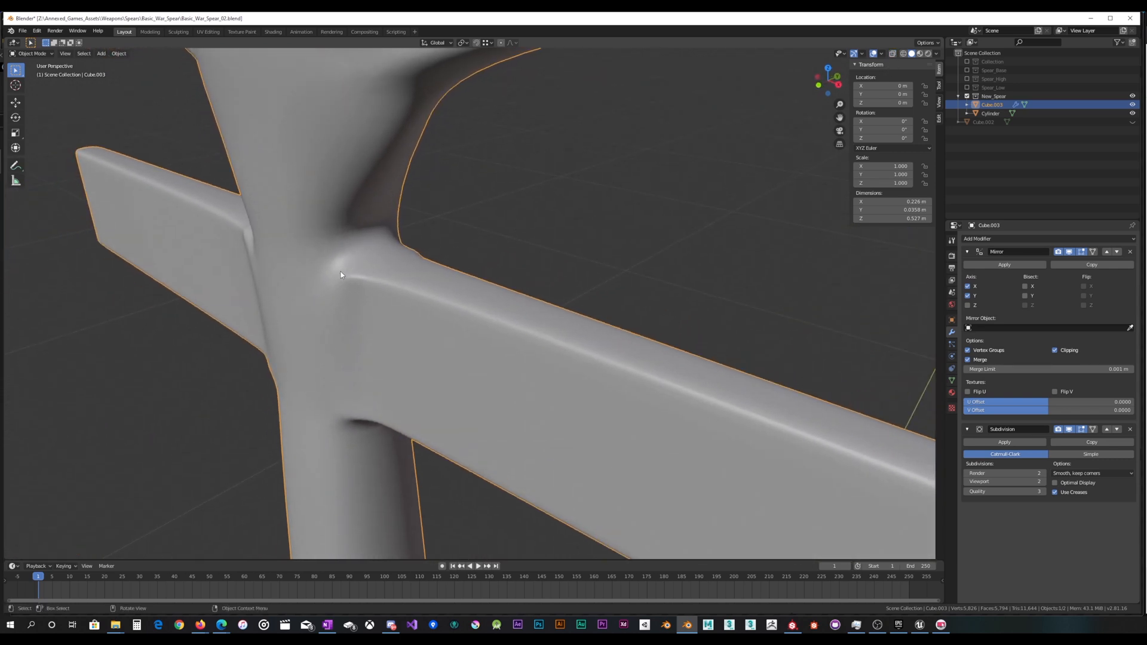
key(Tab)
middle_drag(687, 146, 727, 128)
click(894, 57)
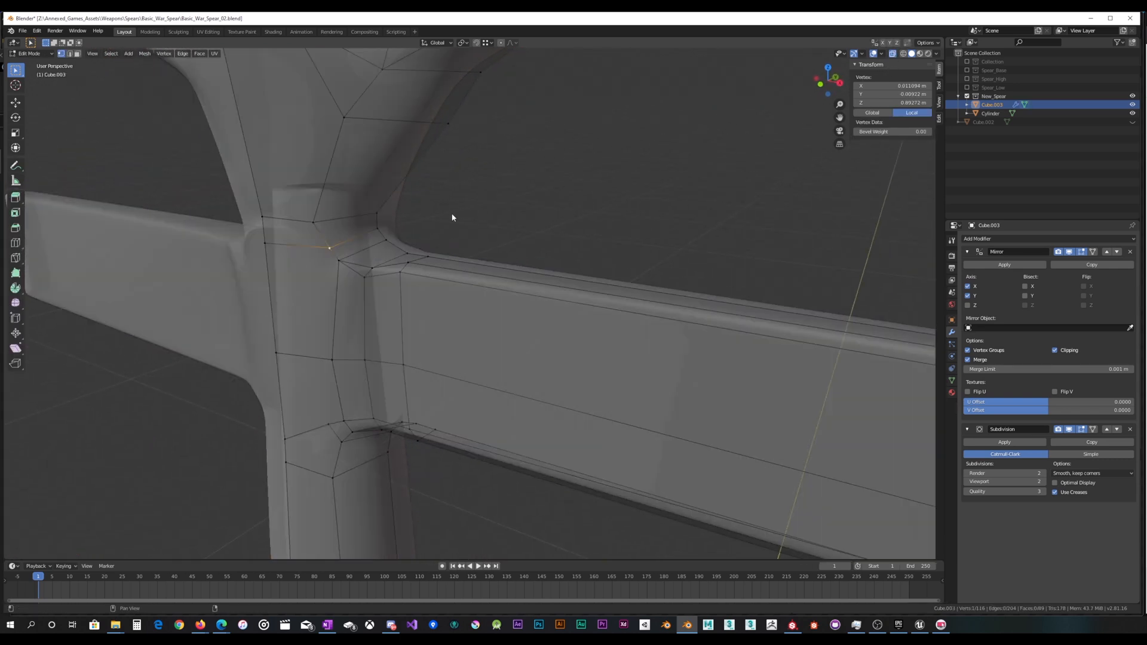
middle_drag(453, 217, 464, 209)
shift+click(392, 257)
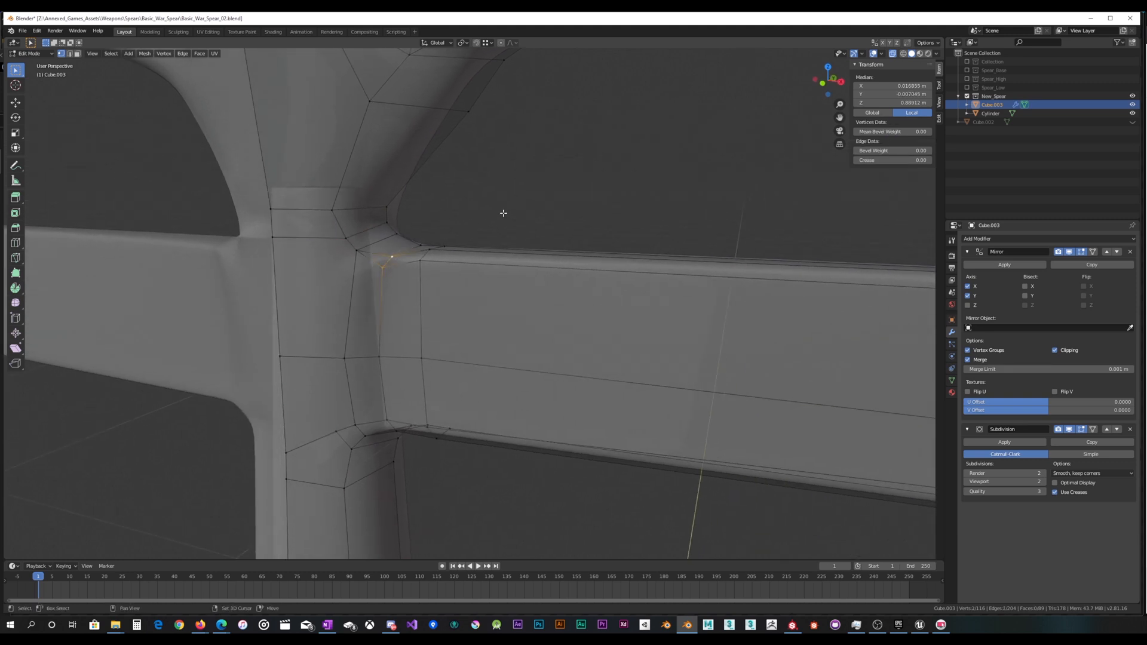
right_click(507, 213)
mouse_move(512, 215)
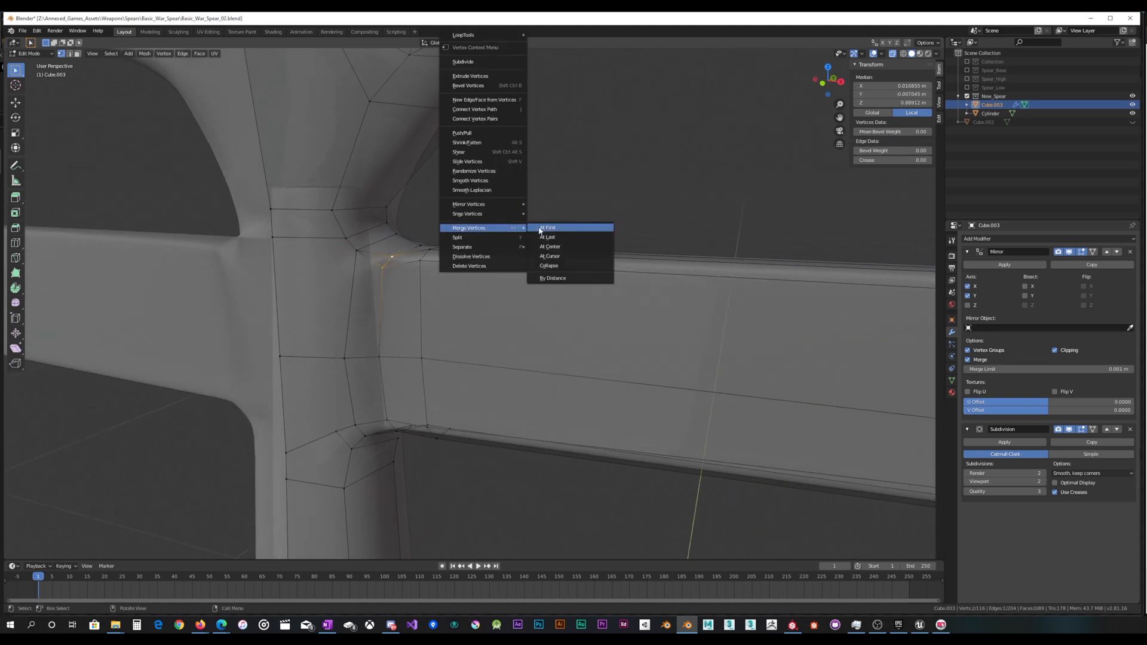
click(543, 238)
scroll(539, 233, down, 4)
key(Tab)
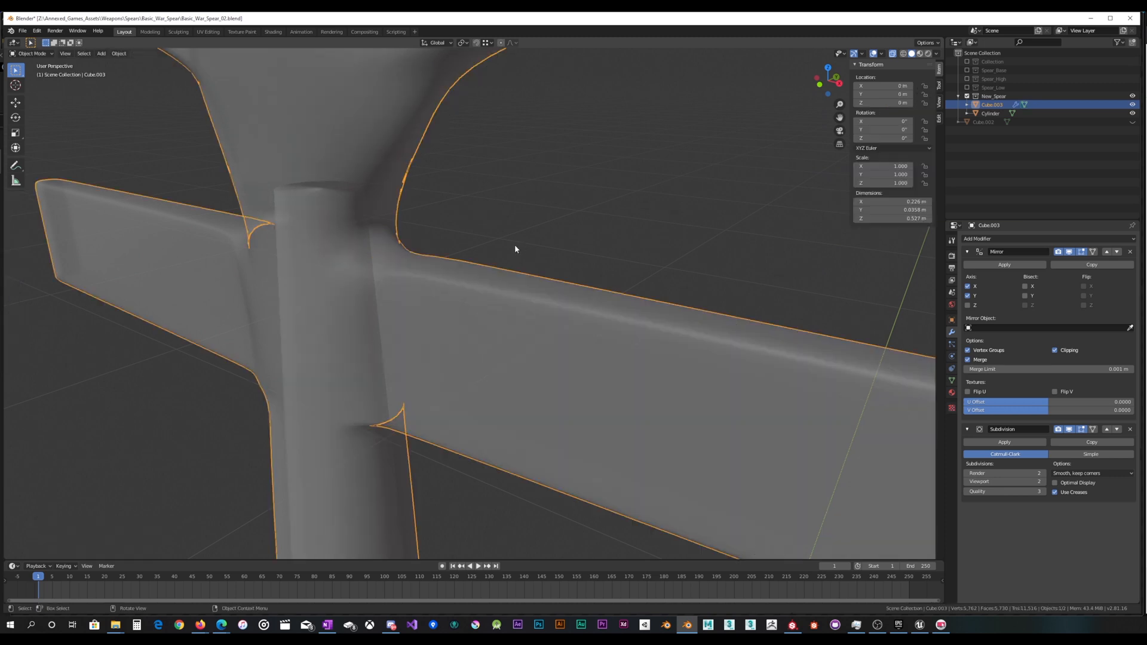
middle_drag(517, 245, 553, 245)
scroll(553, 246, up, 3)
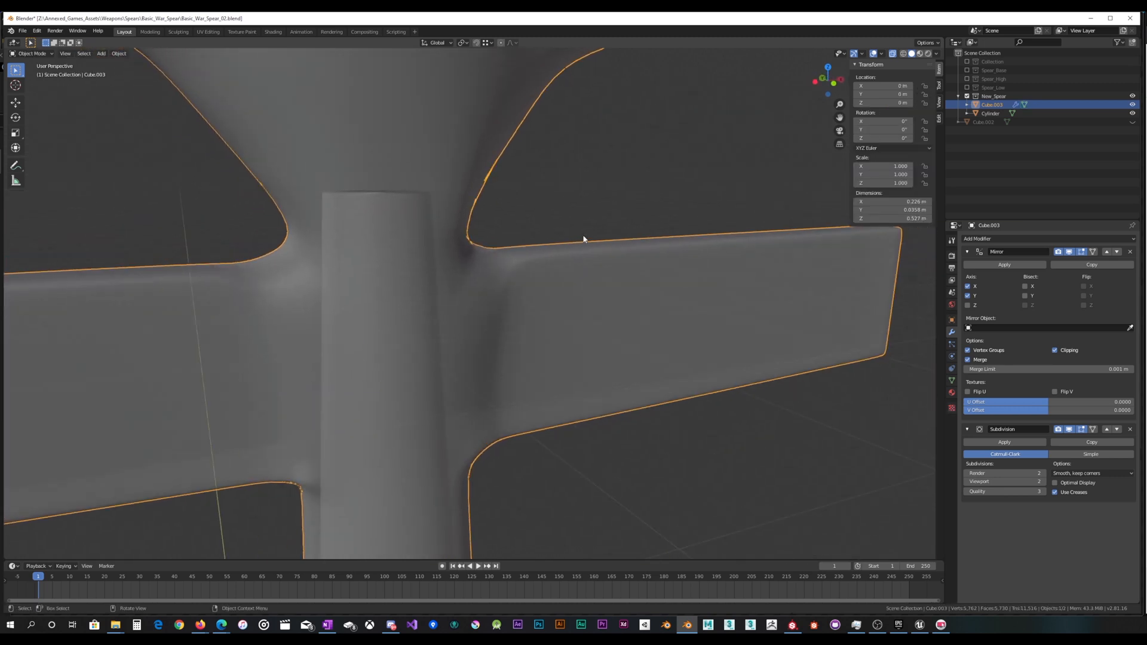
Step: With X-ray off, knife a cut across the upper arm junction from the arm's edge vertex to the socket-side vertex
click(893, 54)
middle_drag(621, 213, 452, 275)
key(Tab)
scroll(464, 264, up, 2)
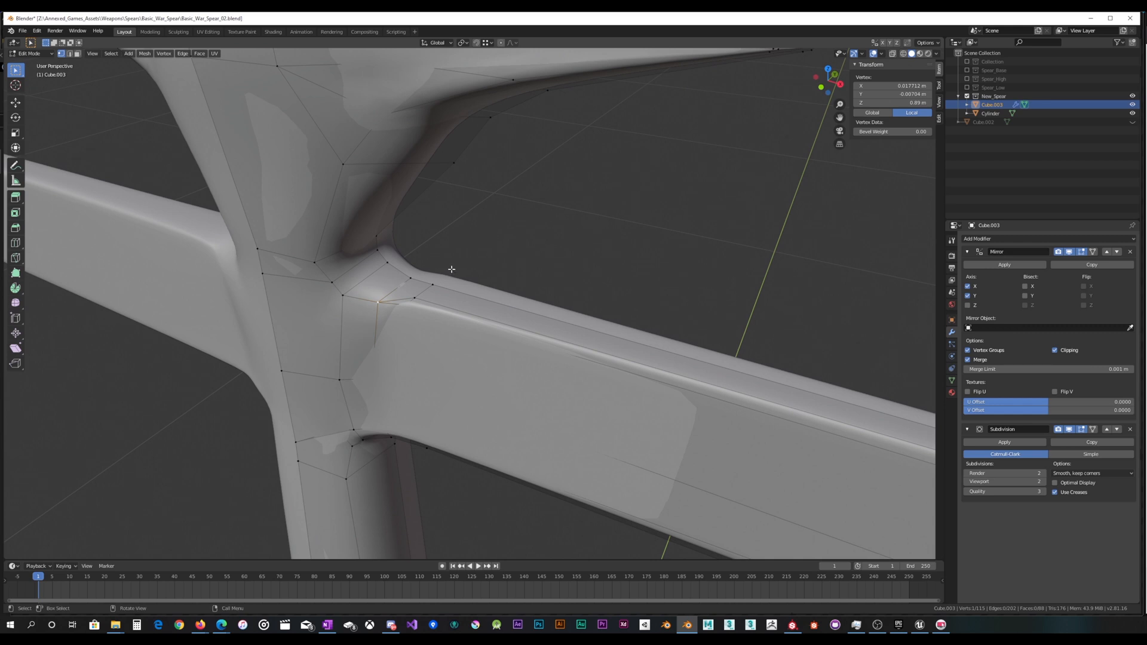
key(k)
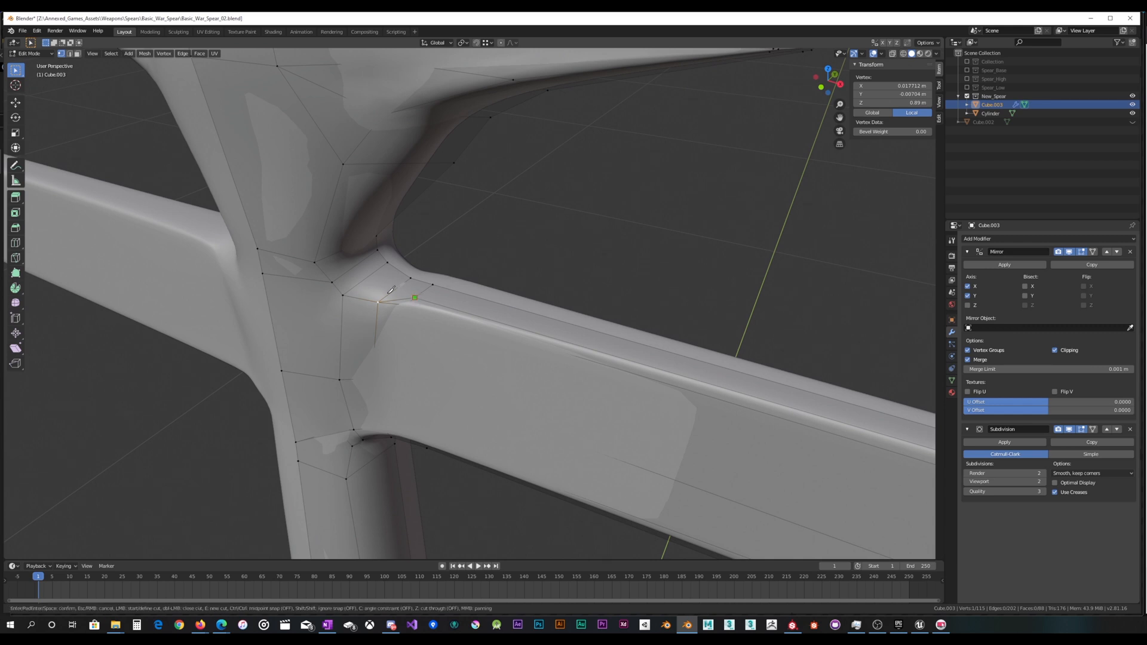
key(Return)
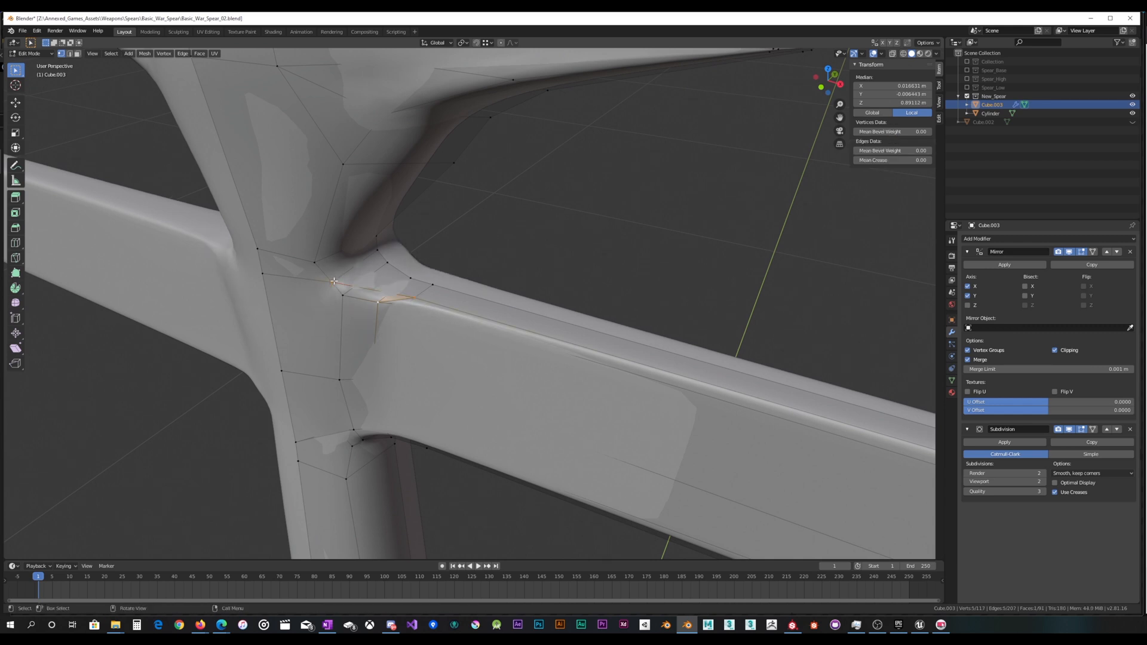
Step: Dissolve the short edges just below the new cut at the arm's upper front corner using Dissolve Edges
middle_drag(334, 280, 371, 272)
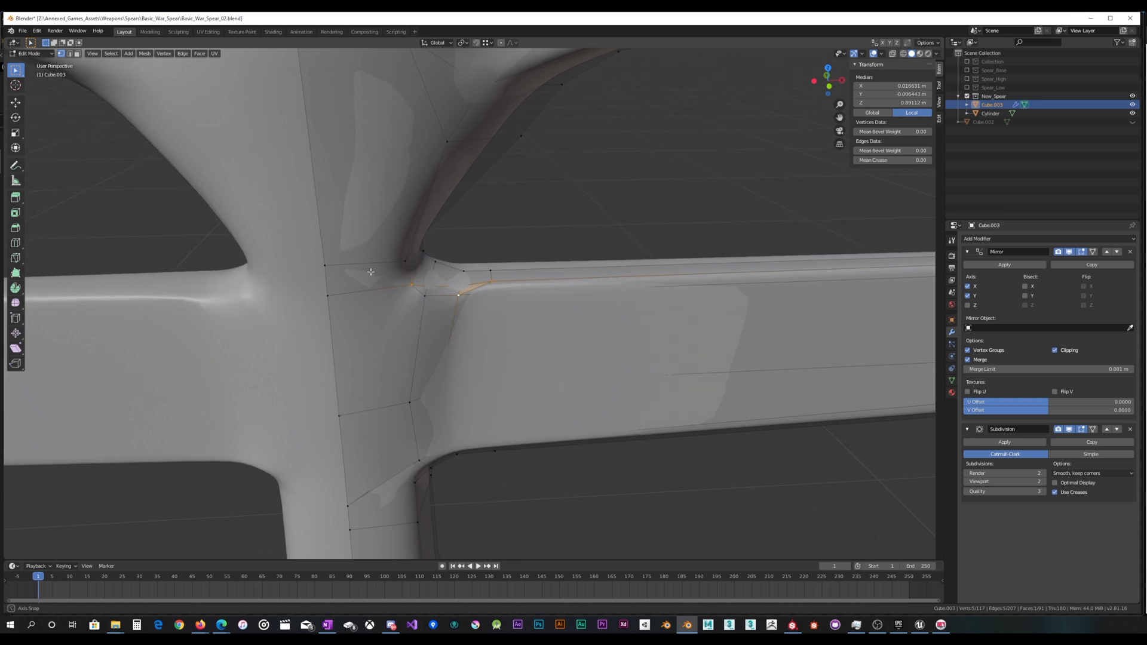
click(459, 296)
shift+click(430, 298)
key(x)
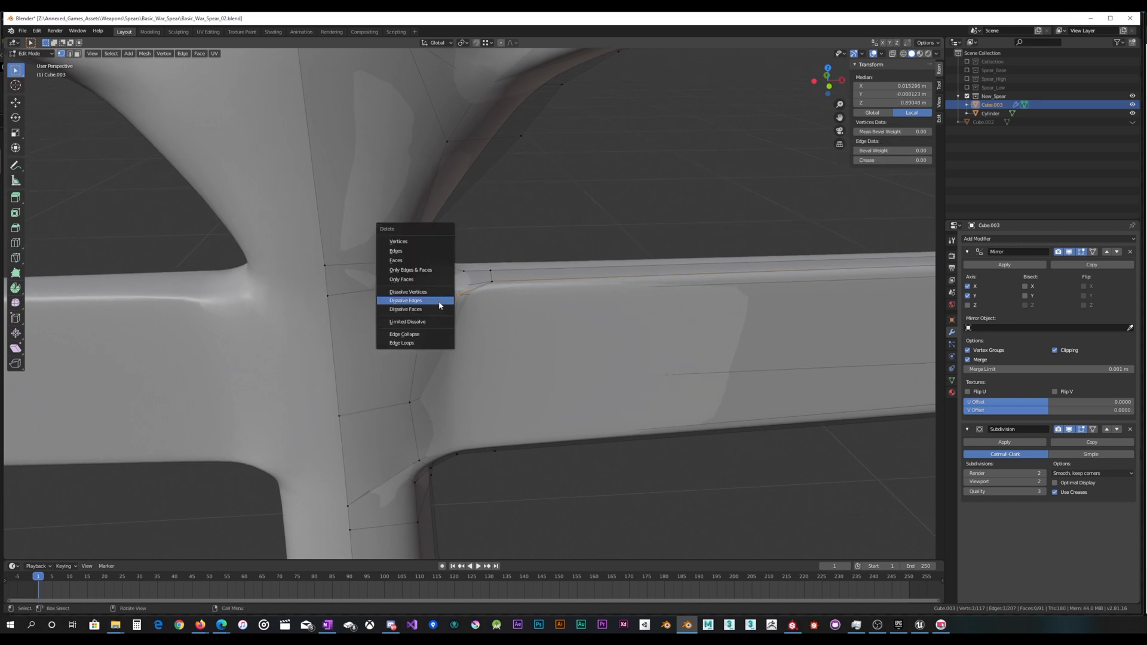
click(441, 305)
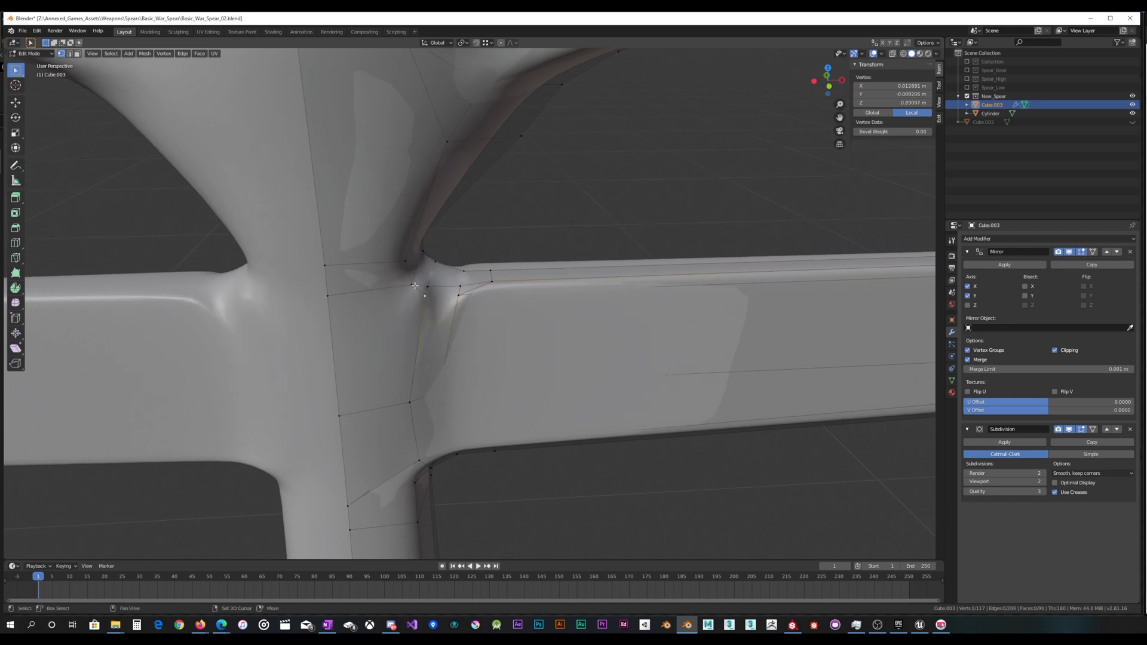
key(x)
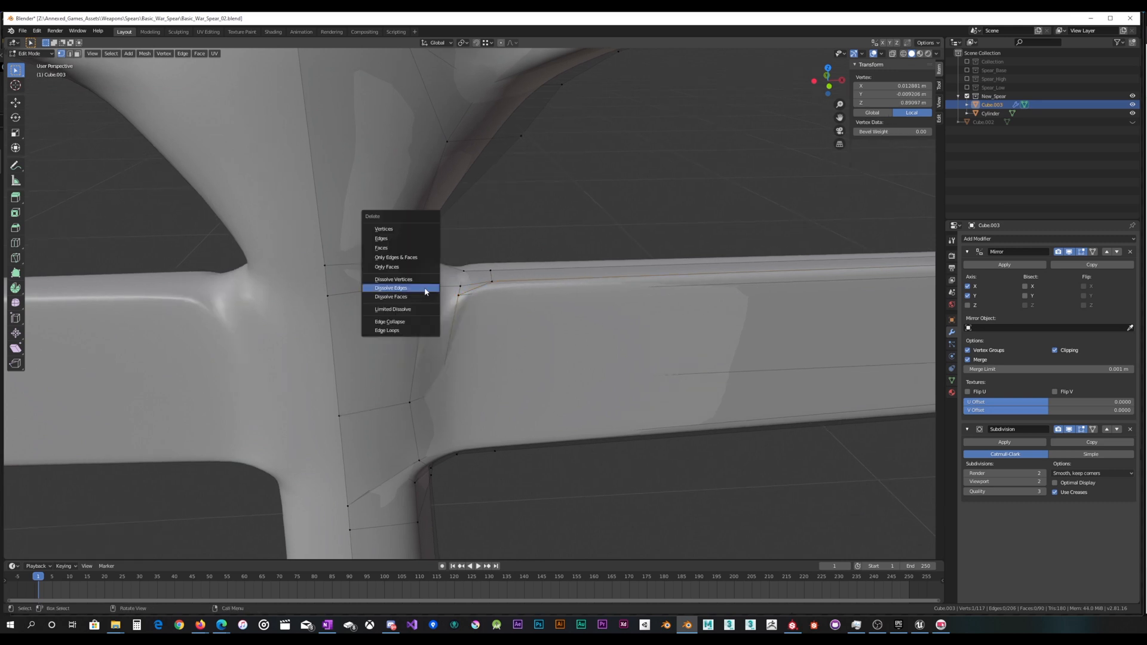
click(438, 291)
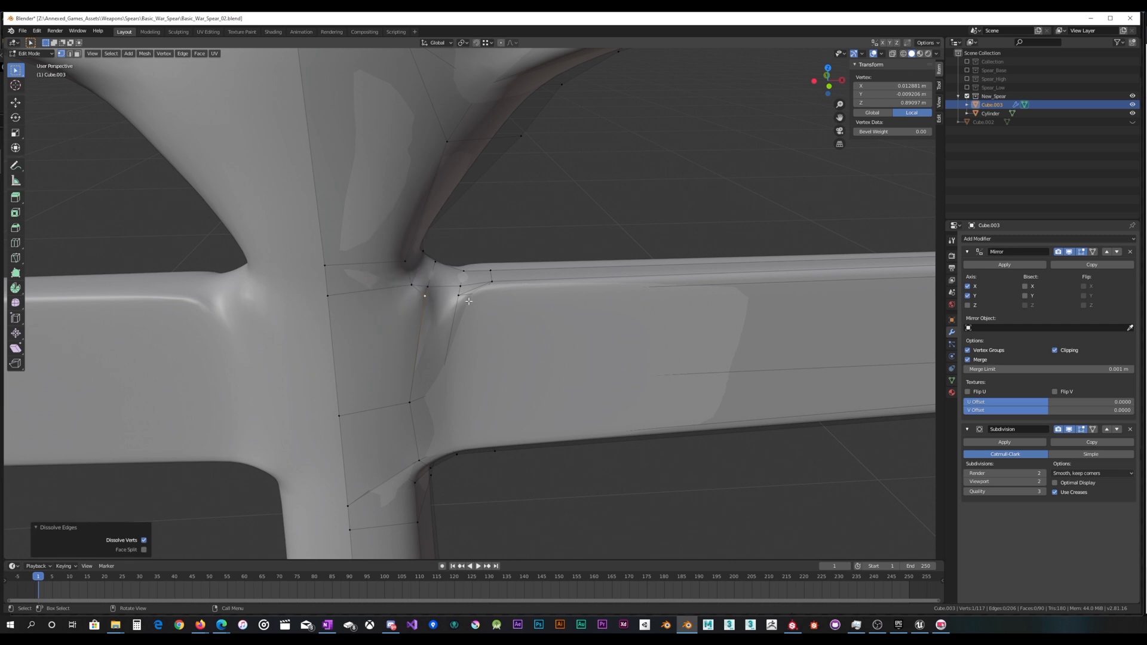
shift+click(475, 291)
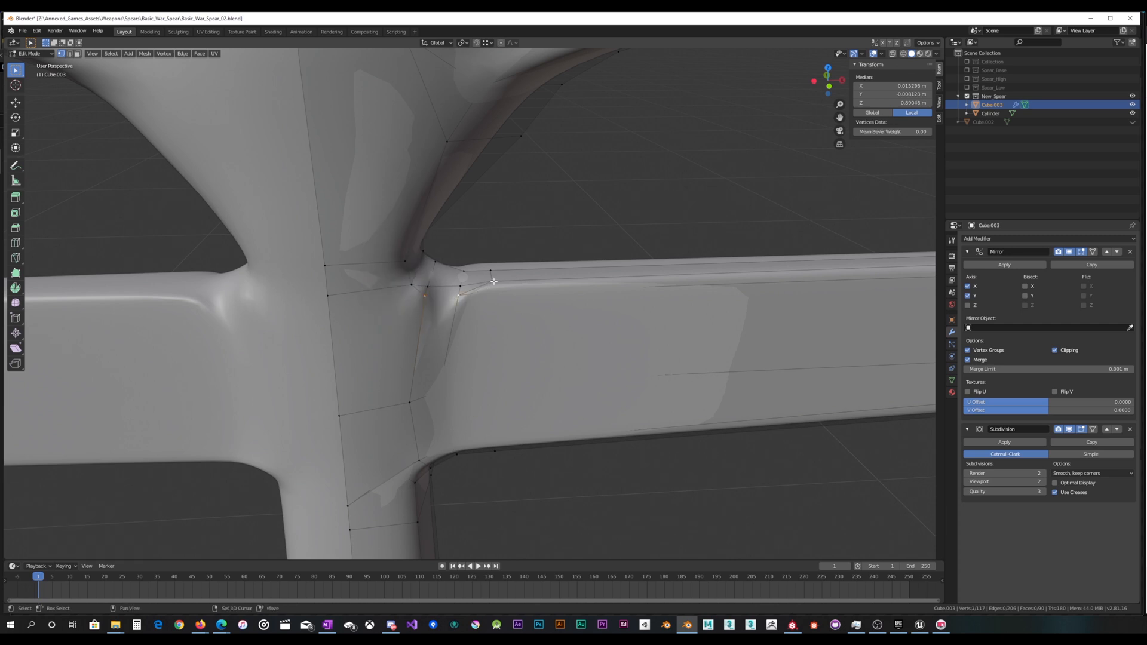
key(x)
click(494, 281)
middle_drag(494, 281, 406, 306)
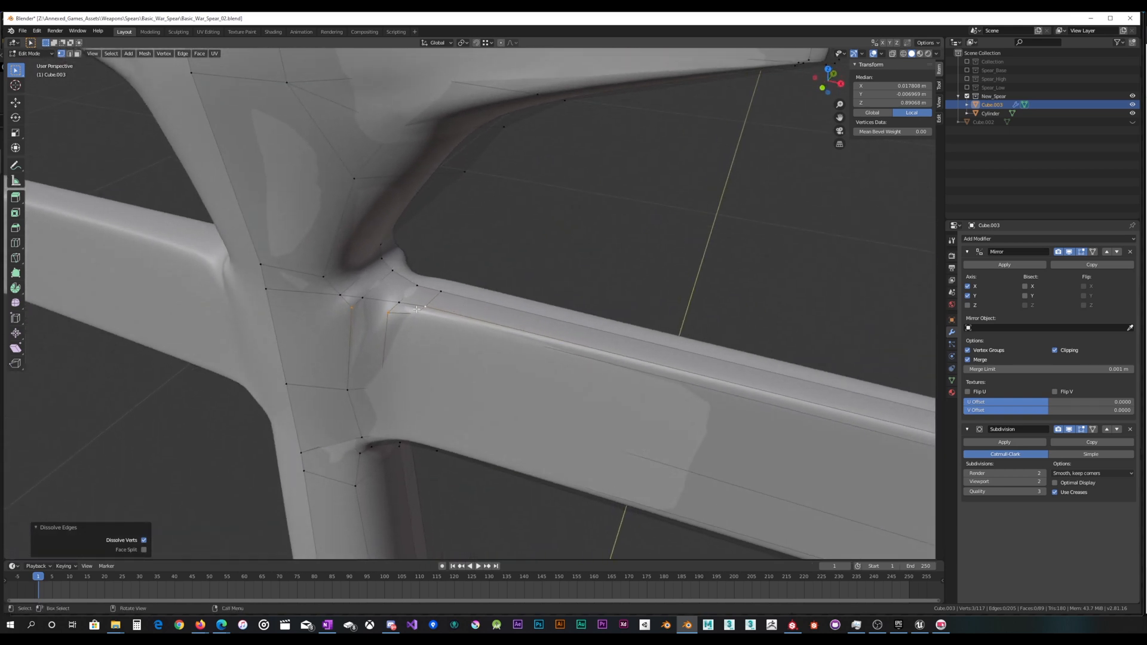
Step: Knife a connecting edge between the arm's upper front corner vertex and the loose vertex on the socket side
key(k)
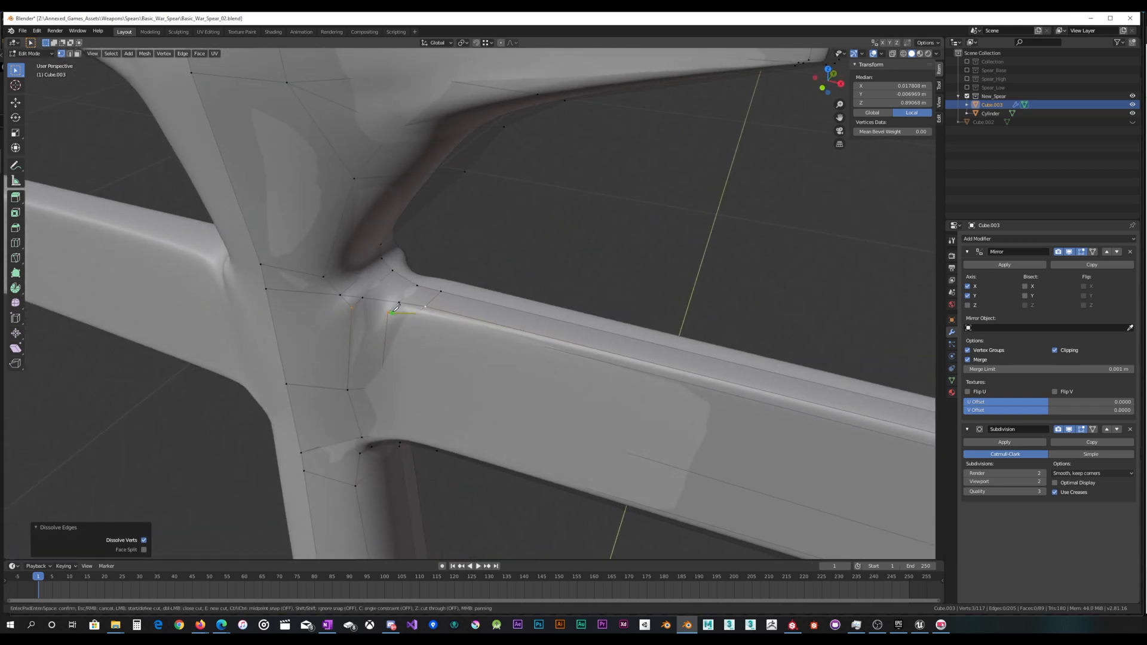
click(352, 308)
key(Return)
Step: With X-ray on, knife a cut from the upper junction's inner vertex toward the socket vertex above it
middle_drag(357, 307, 366, 272)
scroll(407, 290, up, 2)
scroll(365, 272, up, 2)
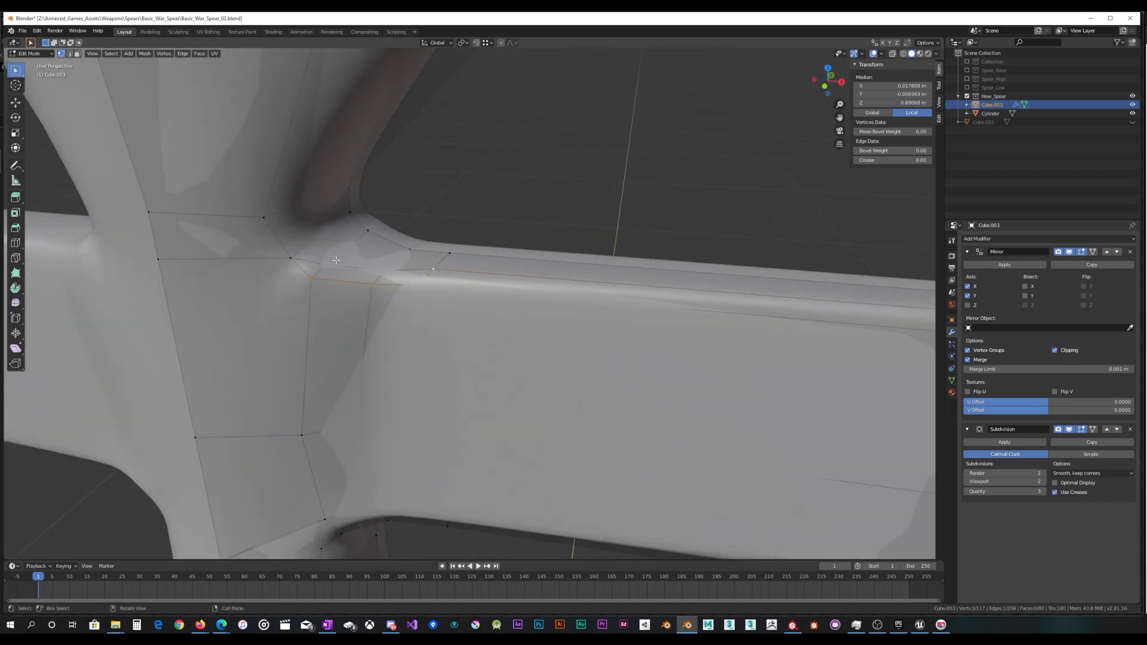
click(892, 53)
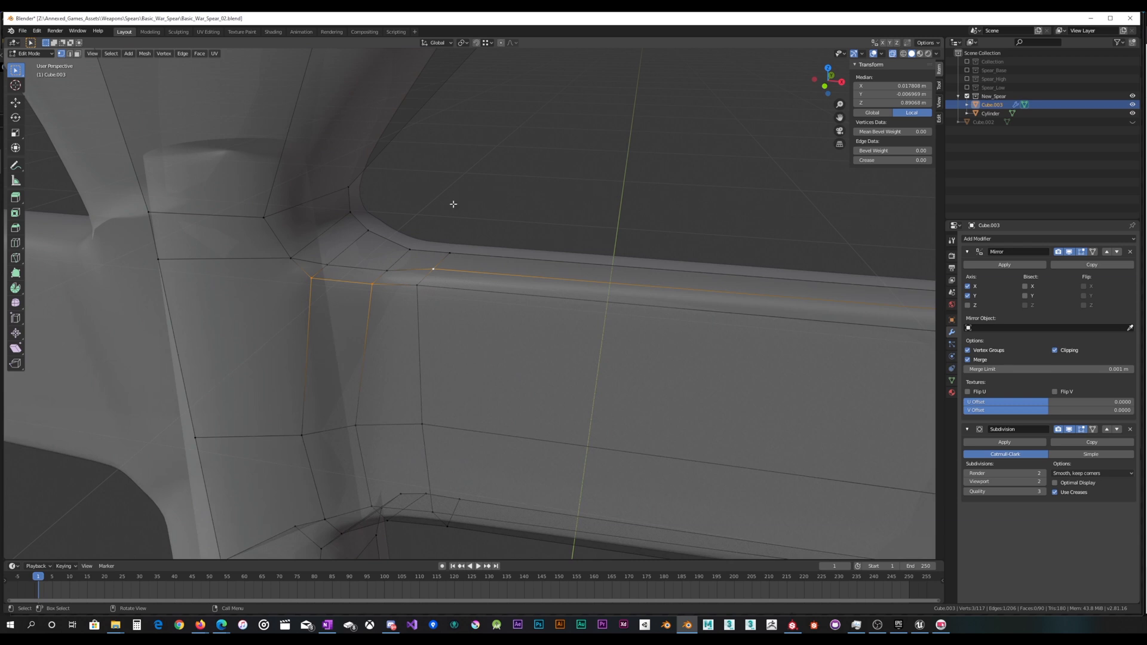
middle_drag(453, 204, 452, 214)
key(k)
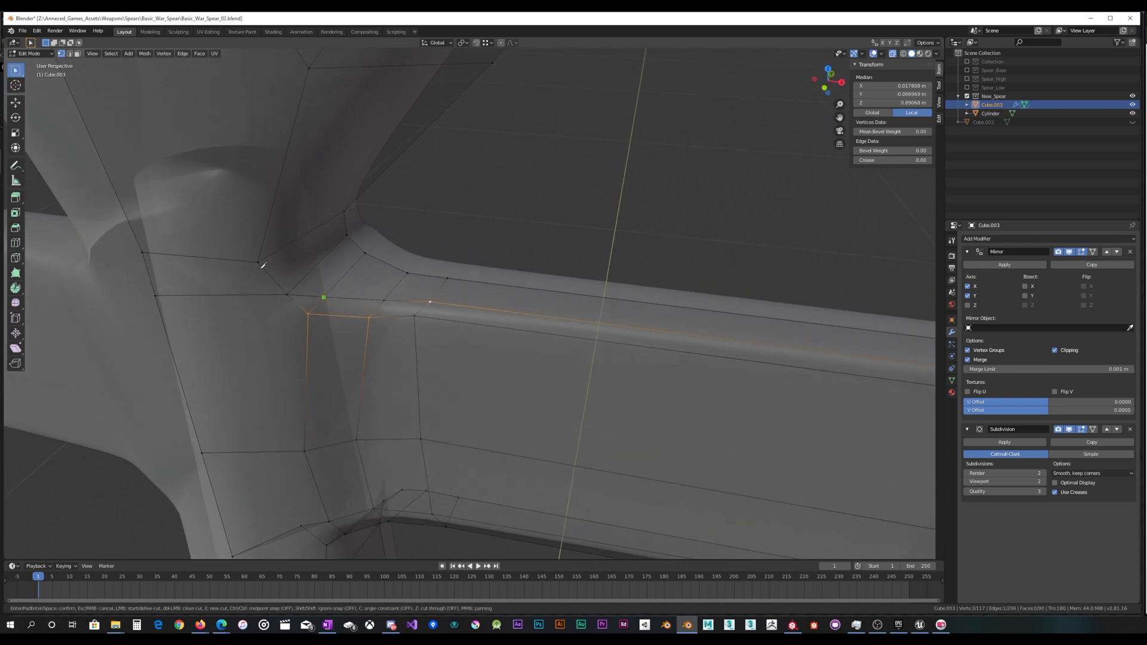
click(287, 294)
key(Return)
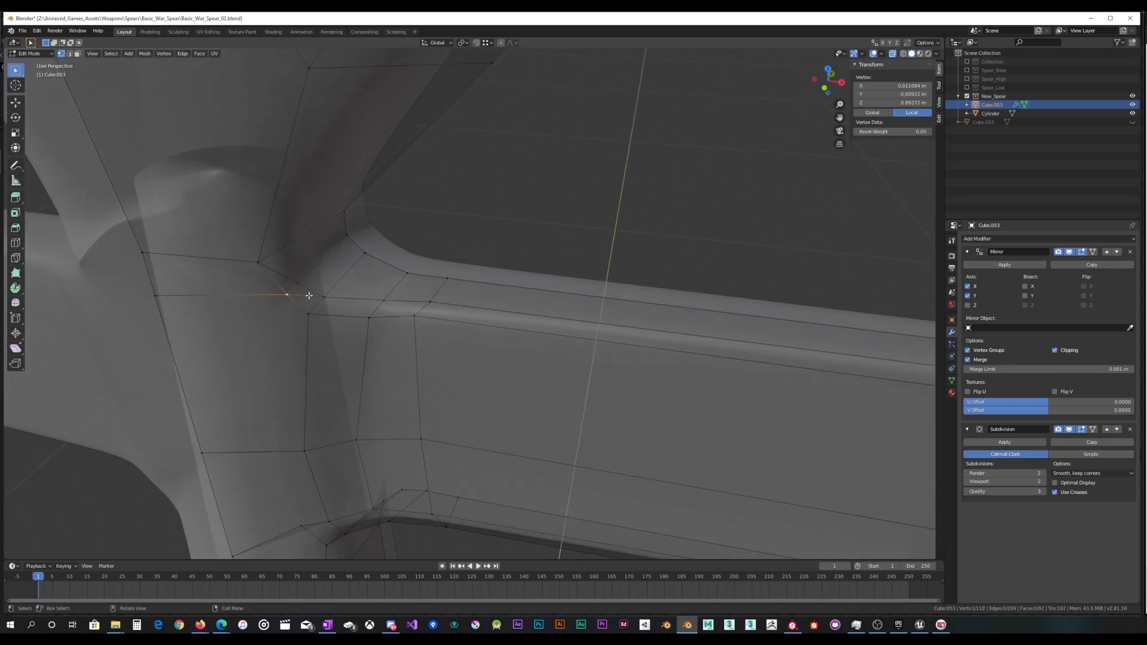
Step: Dissolve the short edge joining the socket-side vertex to the inner vertex of the upper arm junction
key(x)
click(356, 289)
middle_drag(356, 289, 360, 288)
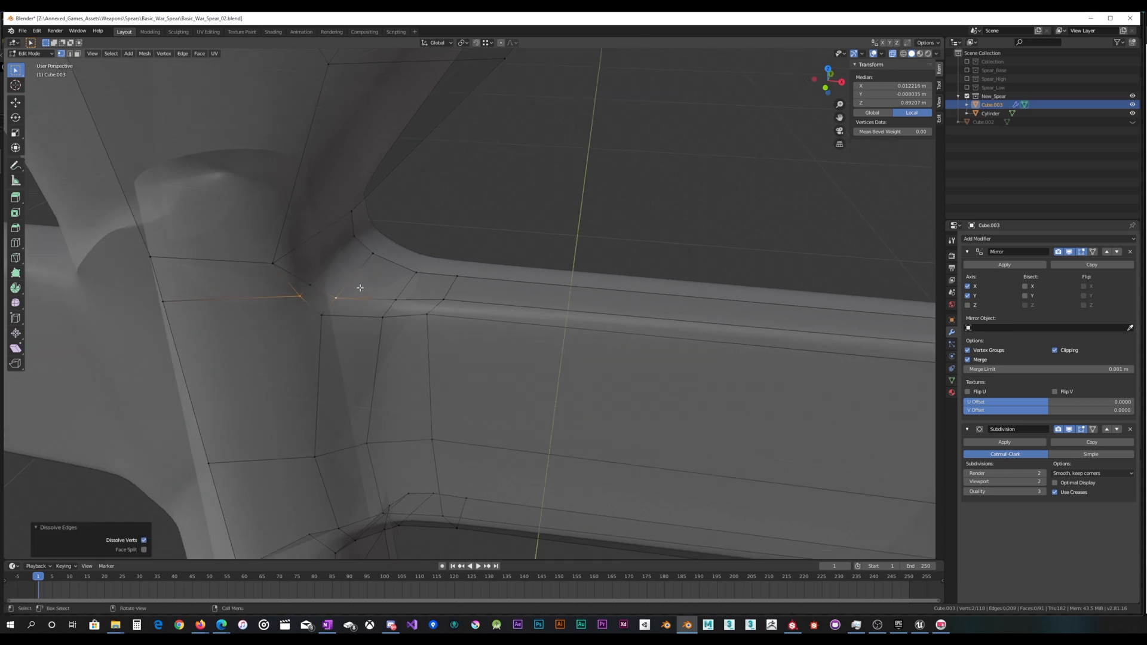
shift+click(305, 293)
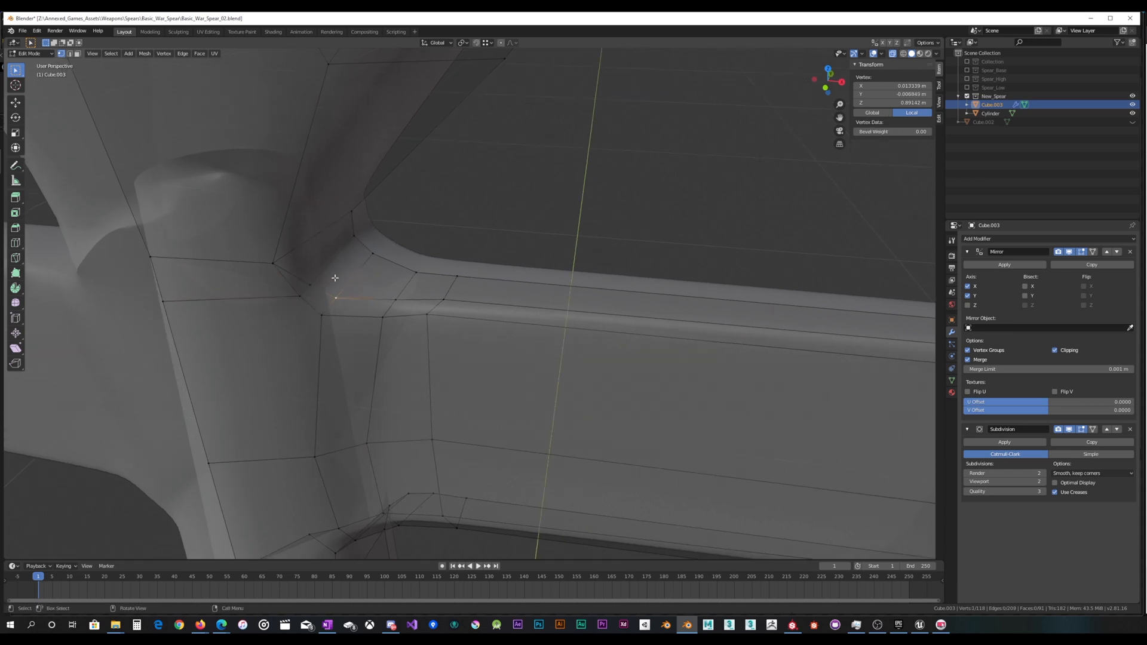
Step: Examine the smoothed crossguard and socket junction from several angles with X-ray off
key(Tab)
middle_drag(325, 283, 355, 276)
scroll(357, 276, down, 2)
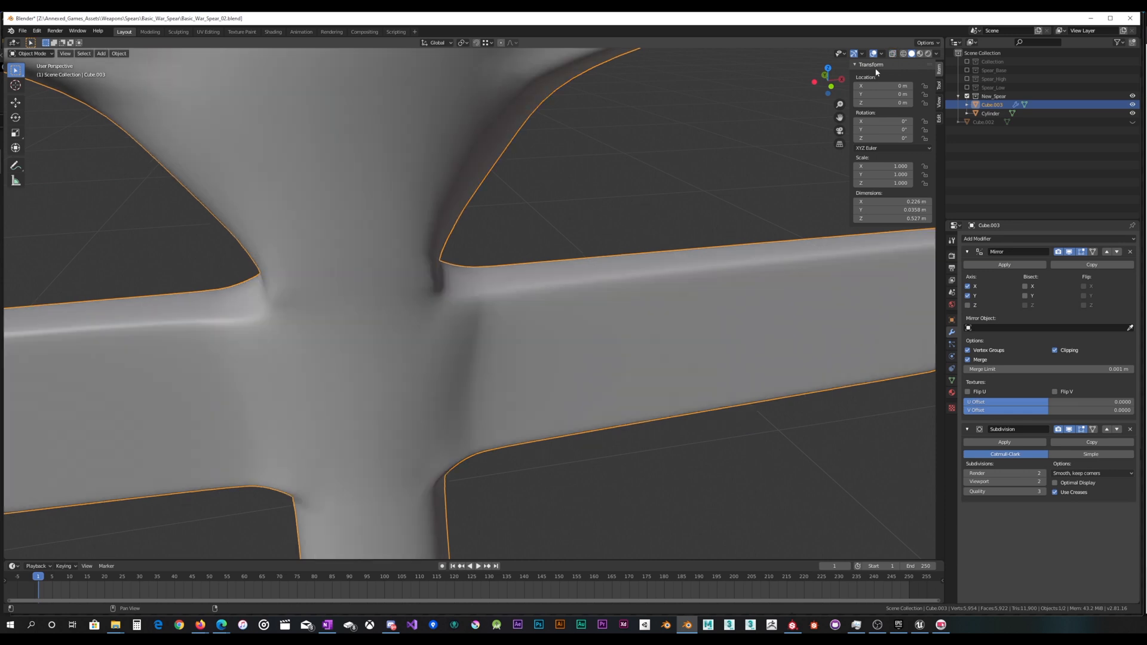
mouse_move(525, 257)
middle_down()
mouse_move(525, 231)
mouse_move(422, 249)
mouse_move(494, 214)
middle_up()
middle_drag(501, 201, 515, 254)
key(Tab)
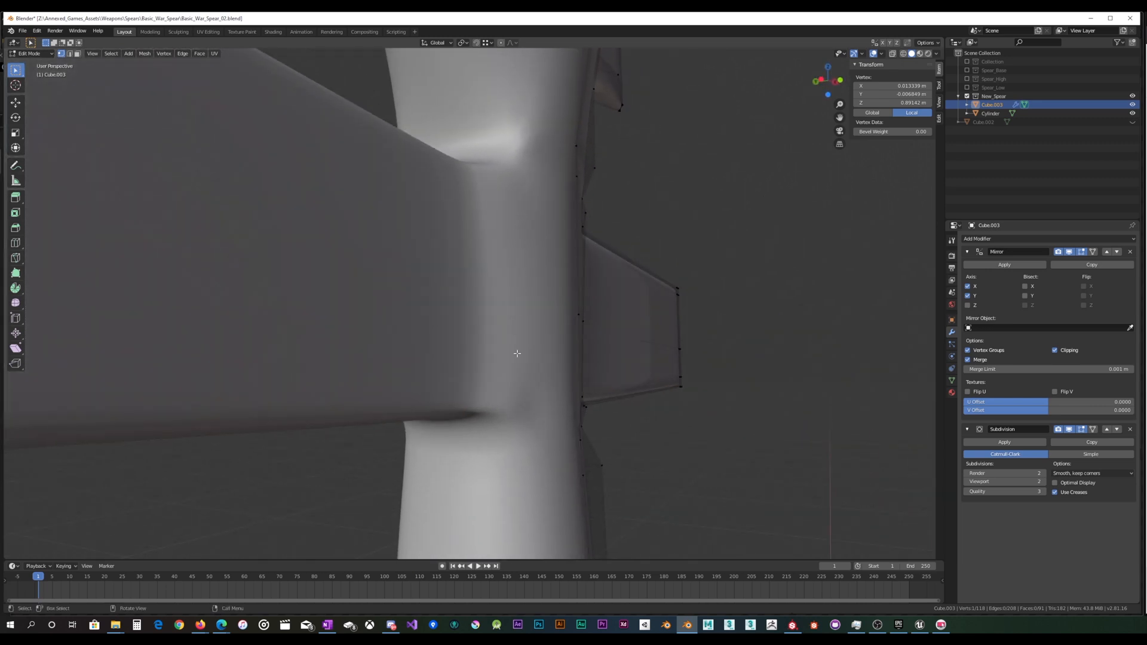
middle_drag(529, 381, 458, 388)
key(Tab)
Step: With X-ray on, knife a cut along the underside junction from the arm's lower edge to the socket-side vertex
key(Tab)
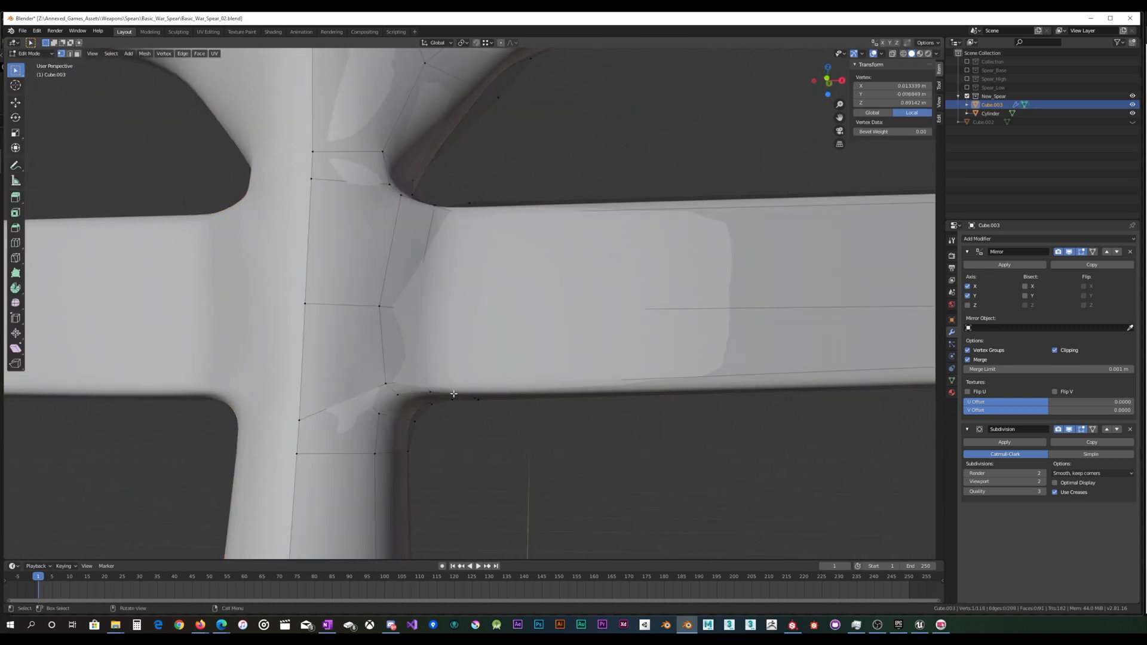
click(892, 53)
middle_drag(540, 238, 406, 210)
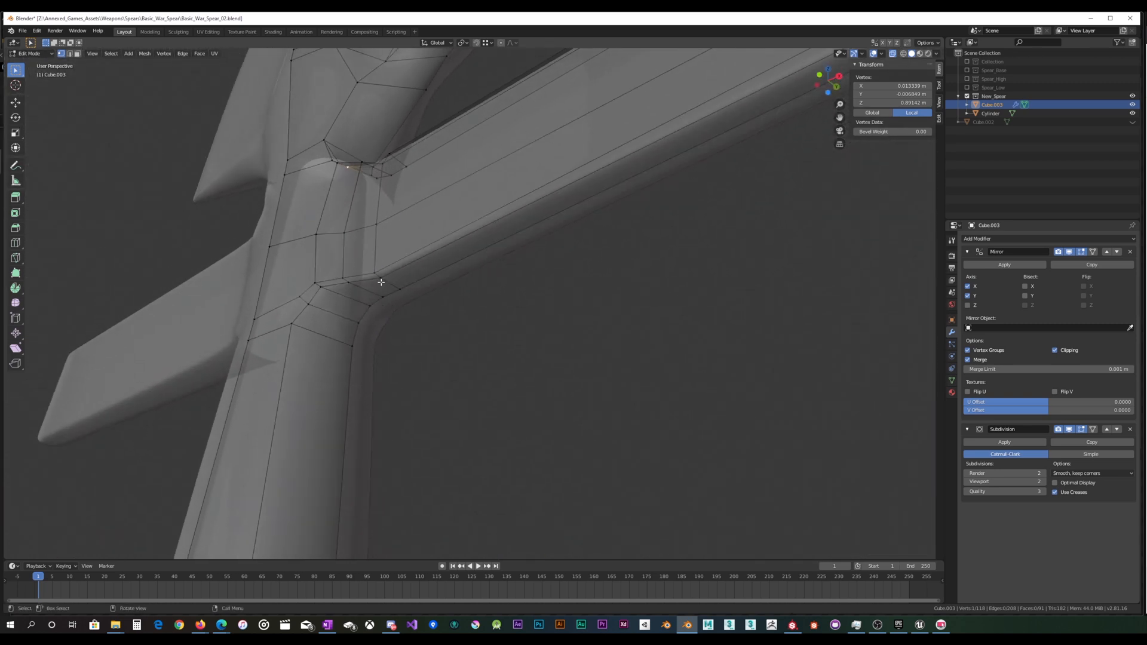
mouse_move(382, 282)
middle_down()
mouse_move(394, 343)
mouse_move(387, 286)
middle_up()
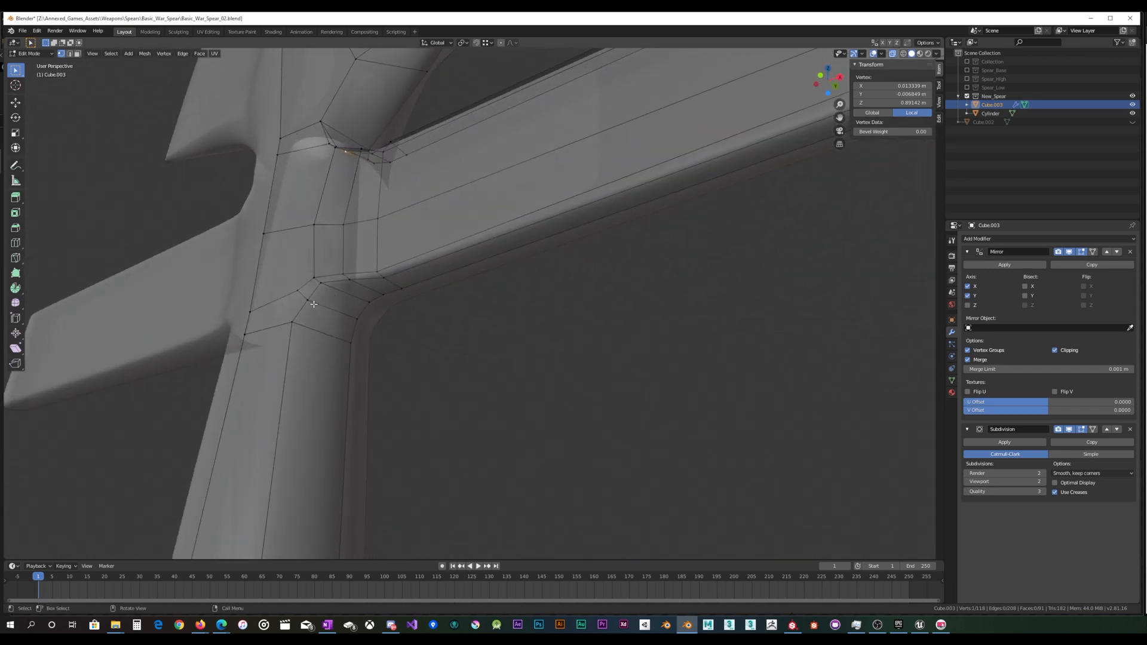
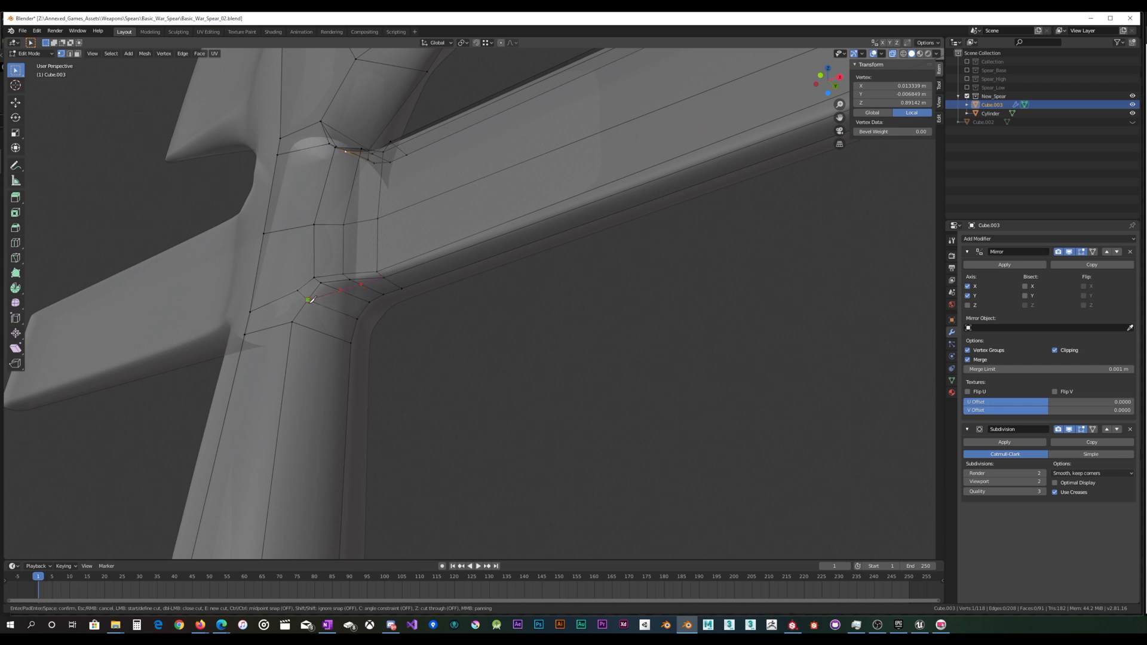
key(Return)
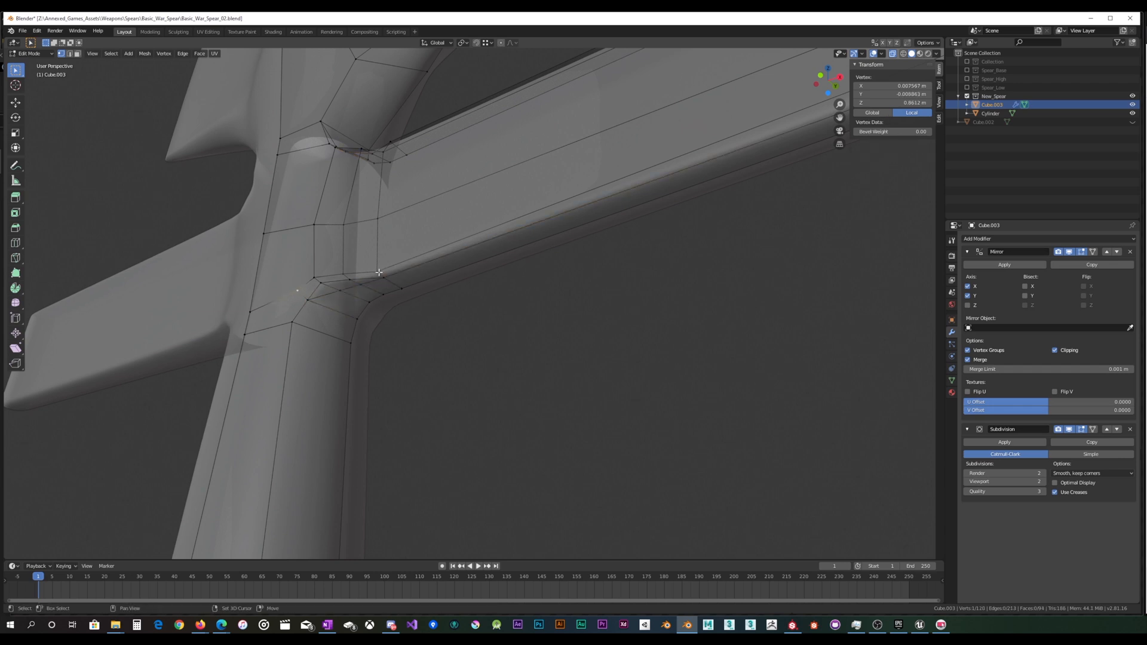
Step: Merge the socket's stray lower junction vertex into the adjacent corner vertex beneath the arm using At Last
middle_drag(375, 252, 406, 258)
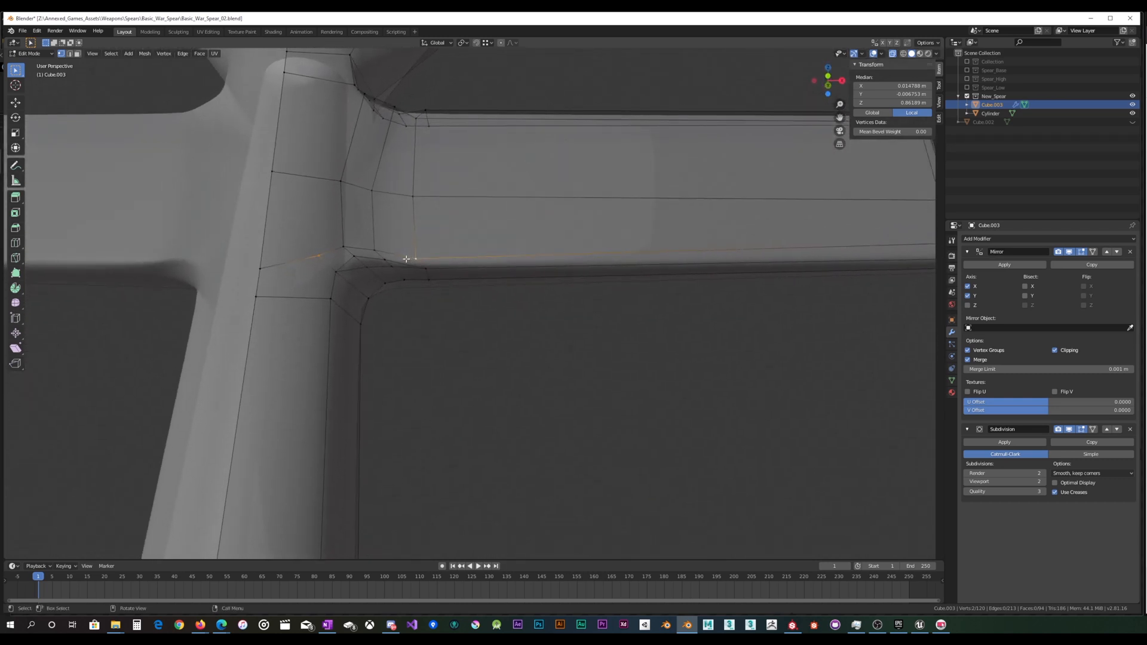
shift+click(338, 270)
right_click(339, 269)
click(388, 278)
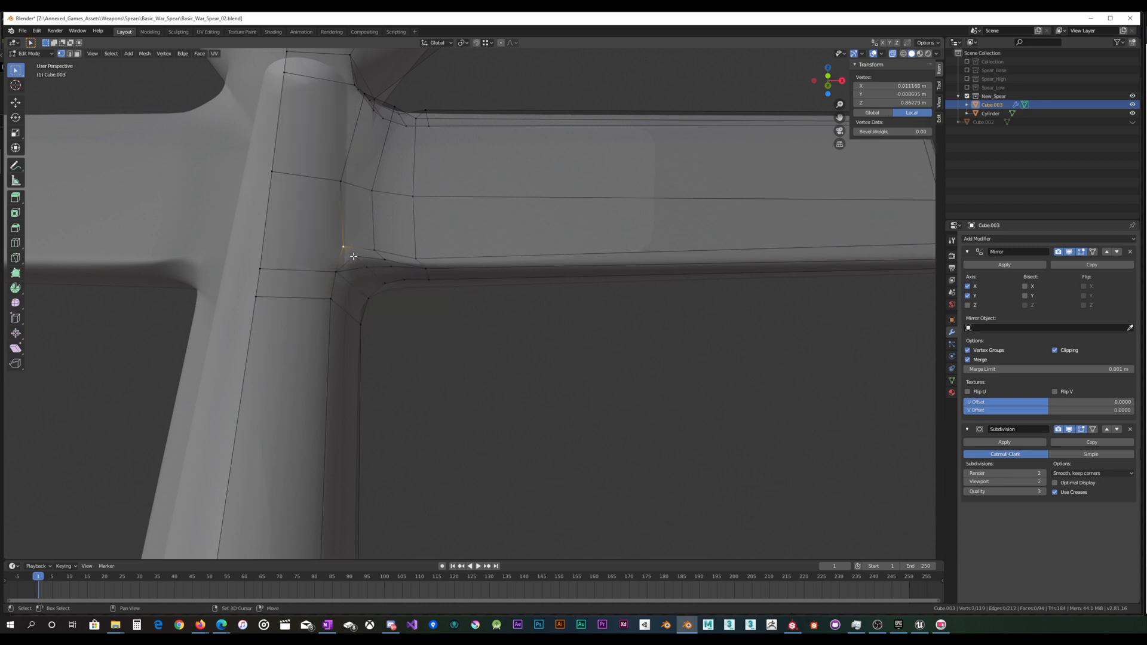
Step: Merge the next two lower junction vertices along the arm into the cut vertices just below them using At Last
shift+click(344, 257)
right_click(345, 257)
click(388, 268)
shift+click(377, 257)
right_click(377, 258)
click(421, 268)
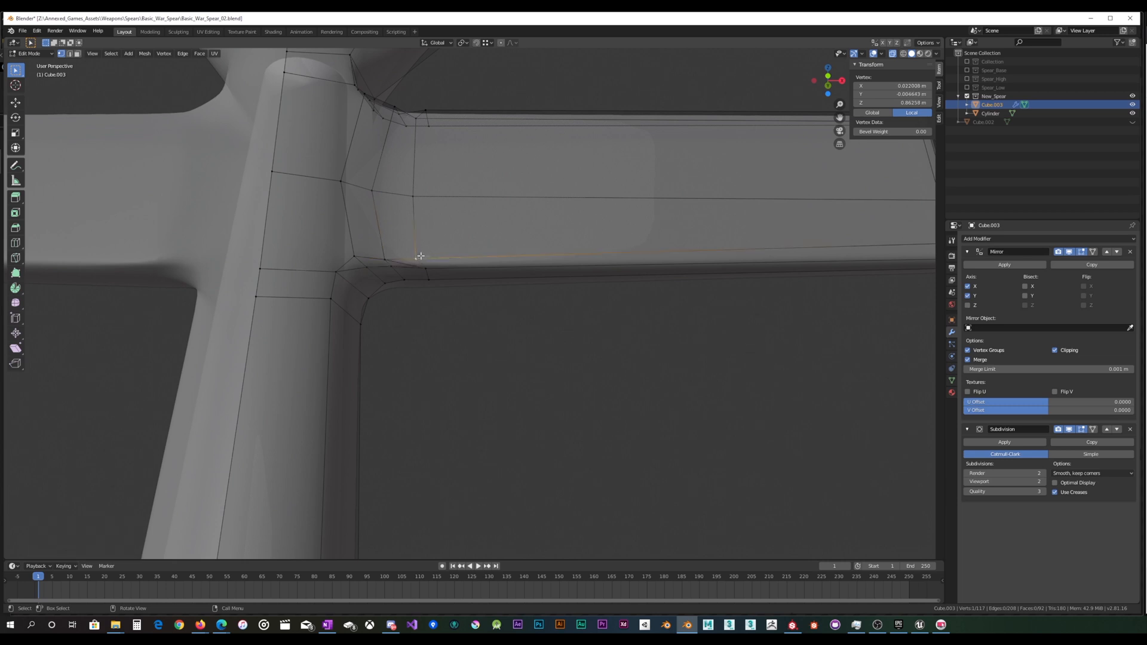
Step: Try merging the arm's outermost lower junction vertex into its neighbour with At Last, and undo that merge
right_click(424, 267)
click(460, 278)
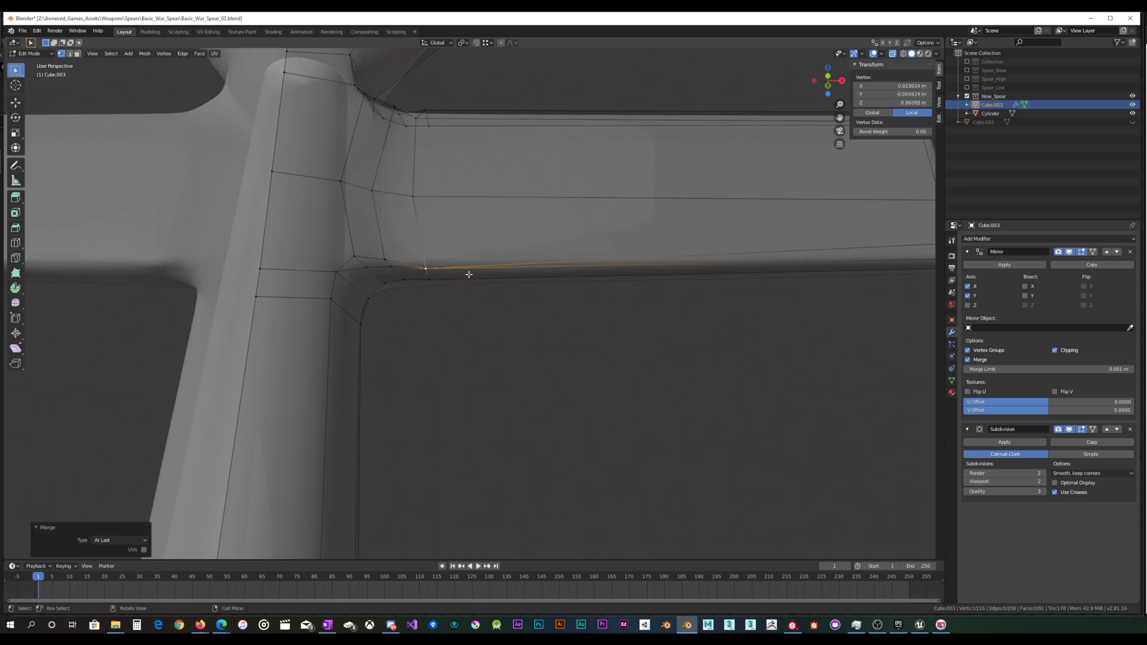
scroll(485, 260, down, 1)
middle_drag(487, 247, 464, 261)
key(ctrl+z)
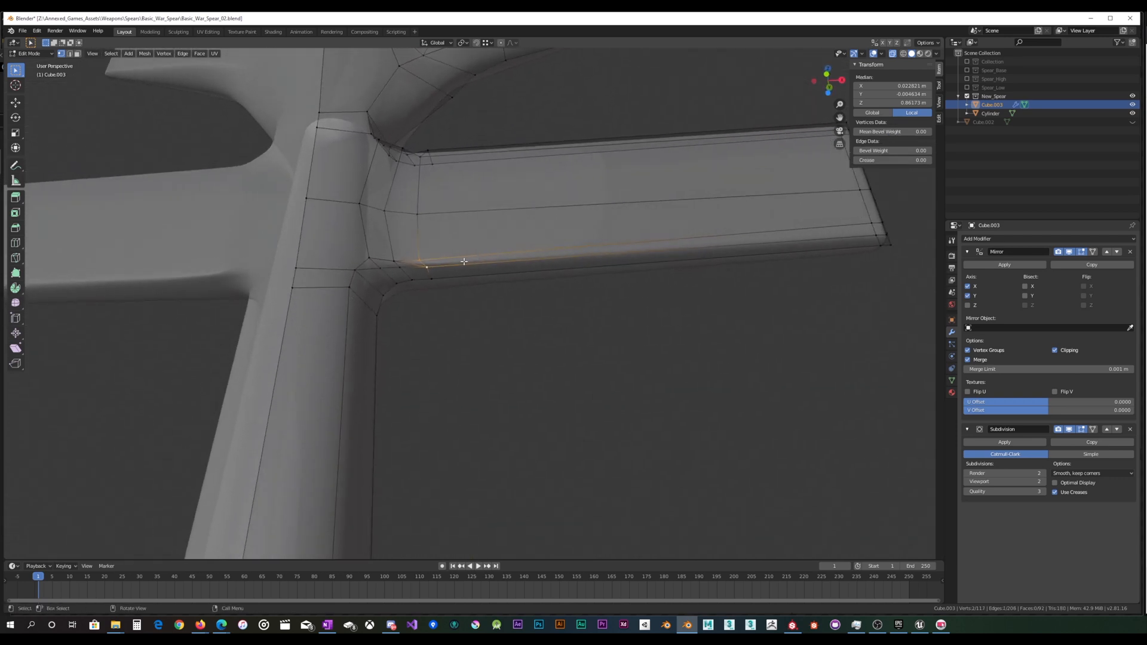
Step: Dissolve the edge between the arm's outer lower junction vertex and its socket-side neighbour, and check the smoothed result in Object Mode
shift+click(399, 263)
key(x)
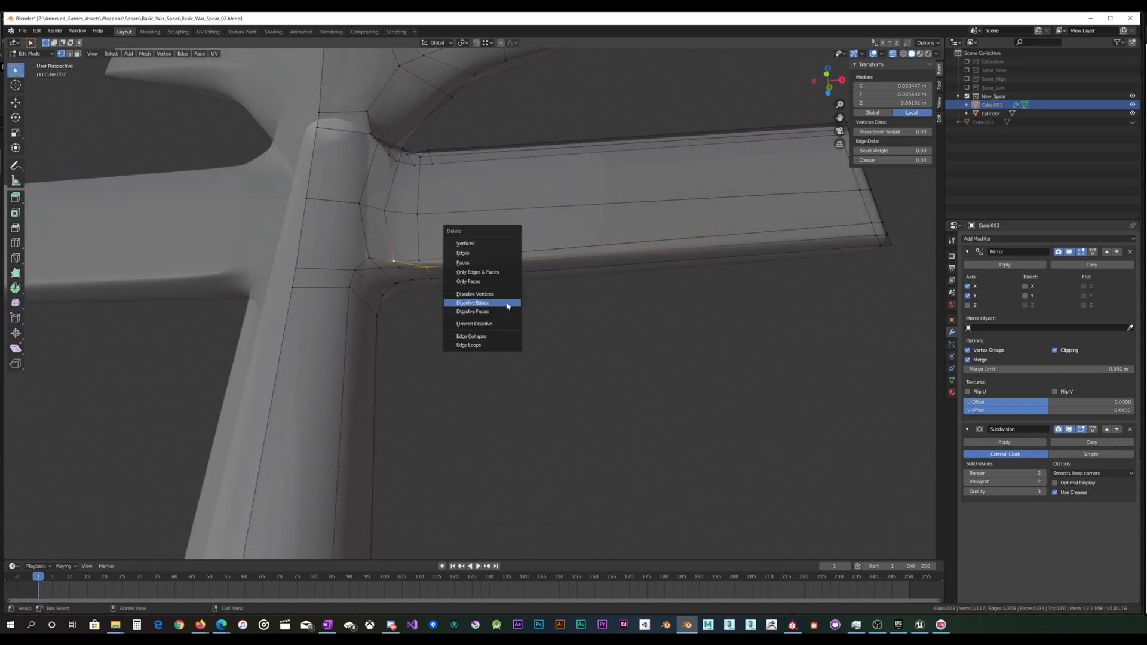
click(507, 302)
middle_drag(504, 299, 469, 343)
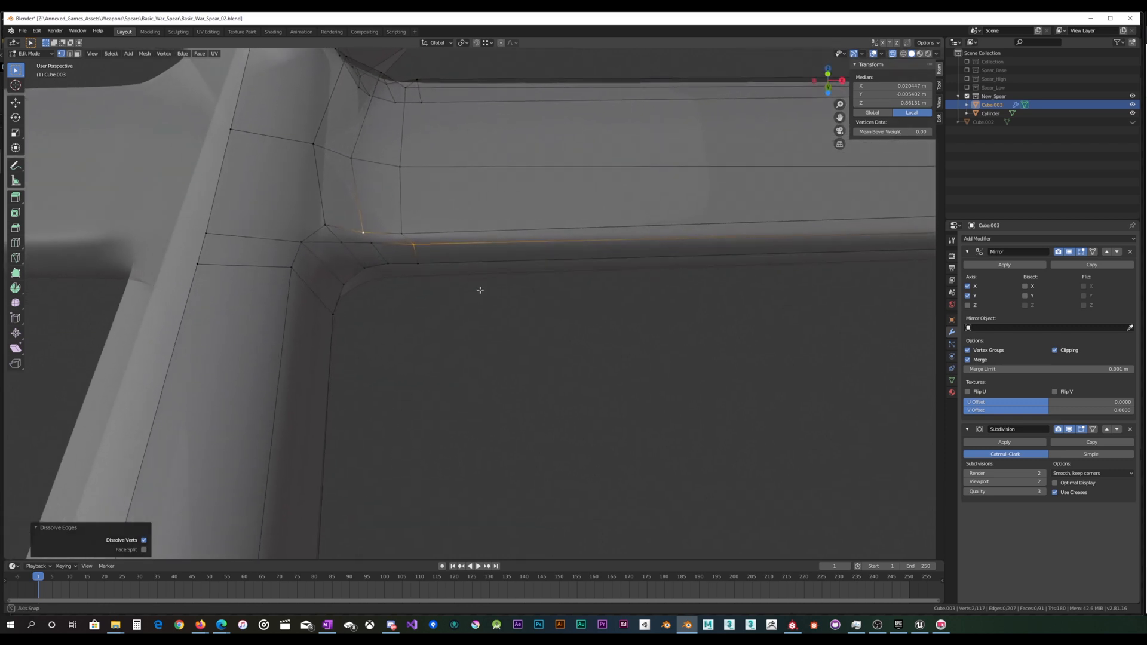
middle_drag(322, 236, 376, 210)
scroll(328, 173, down, 1)
key(Tab)
scroll(527, 213, down, 2)
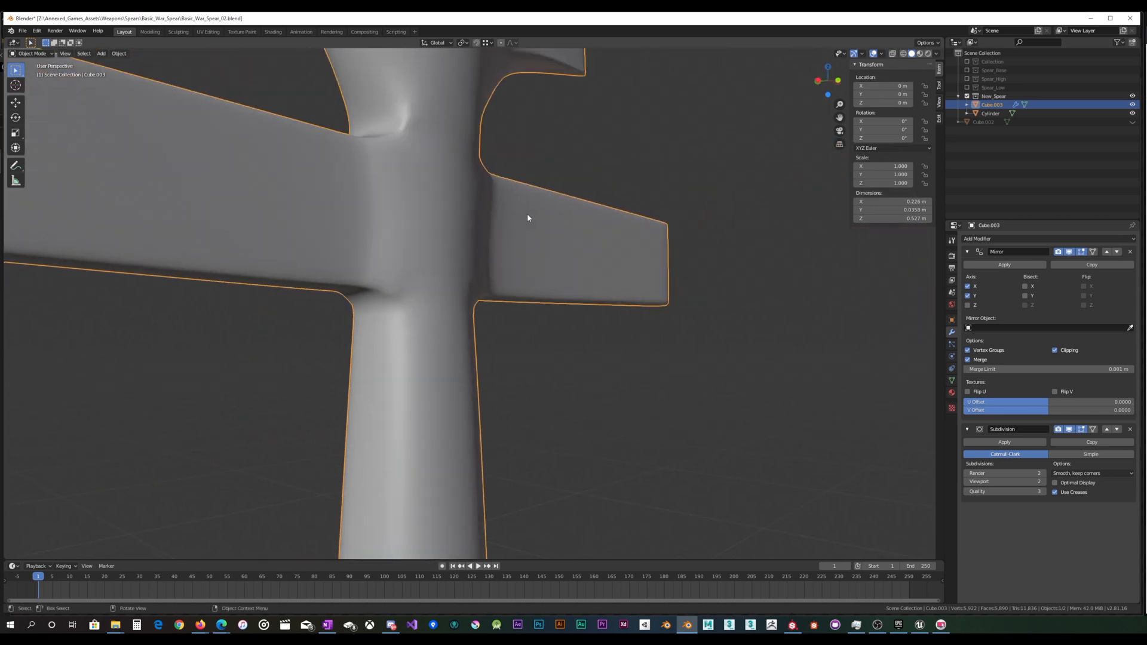
middle_drag(527, 213, 466, 222)
Step: Knife a horizontal cut across the neck below the blade, from its side vertex to the centre line
key(Tab)
scroll(463, 177, down, 3)
scroll(467, 223, up, 1)
scroll(466, 224, up, 4)
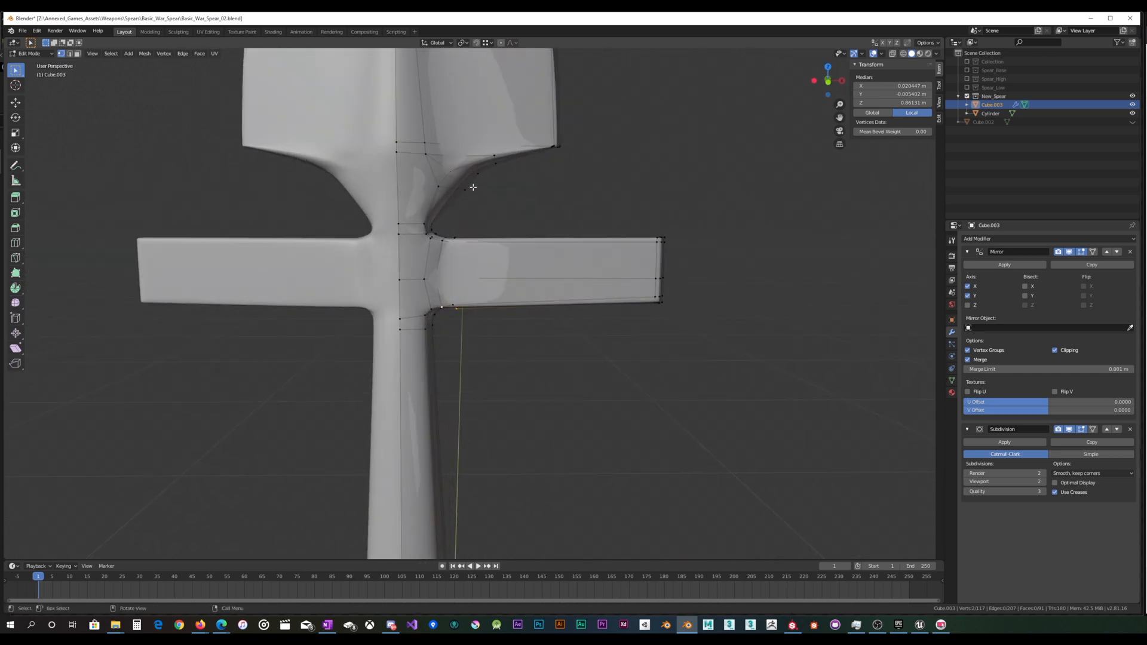
scroll(461, 229, up, 3)
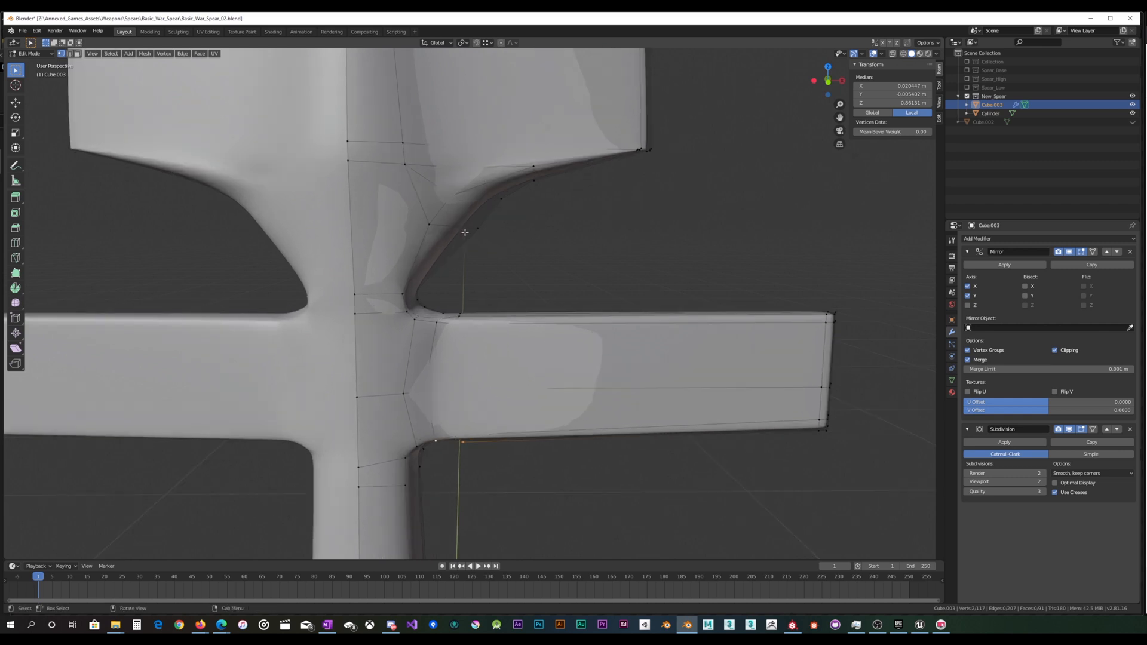
mouse_move(434, 217)
middle_down()
mouse_move(371, 210)
mouse_move(430, 207)
middle_up()
key(k)
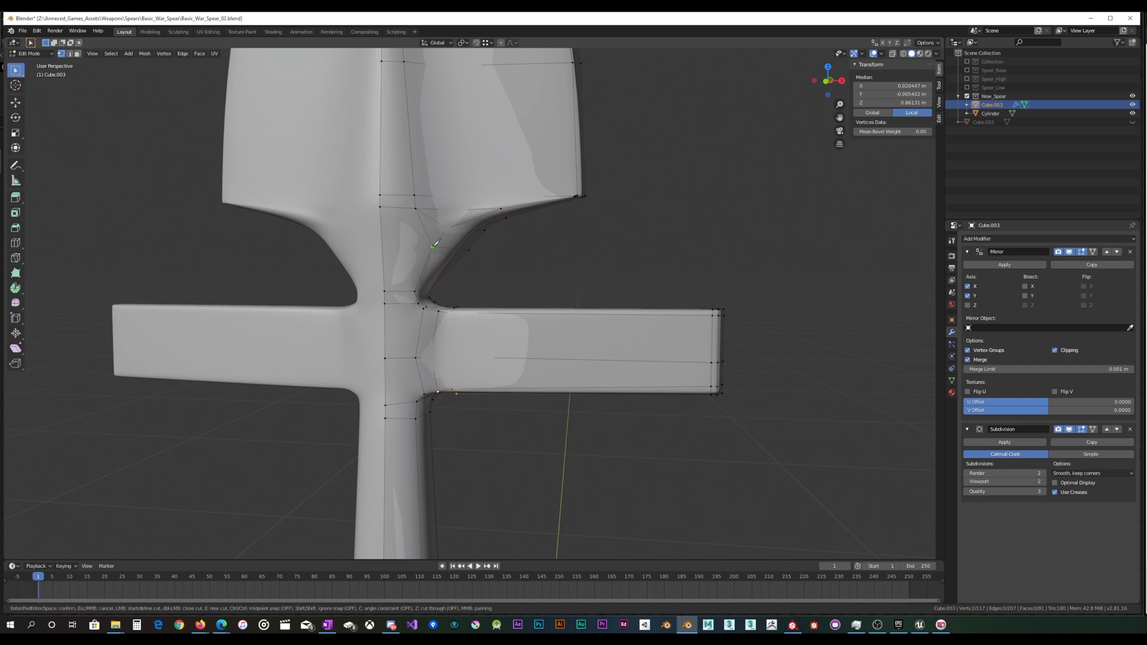
click(386, 245)
key(Return)
Step: Move the neck's outer-edge vertex between blade and crossguard inward along X by about 0.006 m
middle_drag(386, 245, 470, 265)
drag(511, 225, 512, 227)
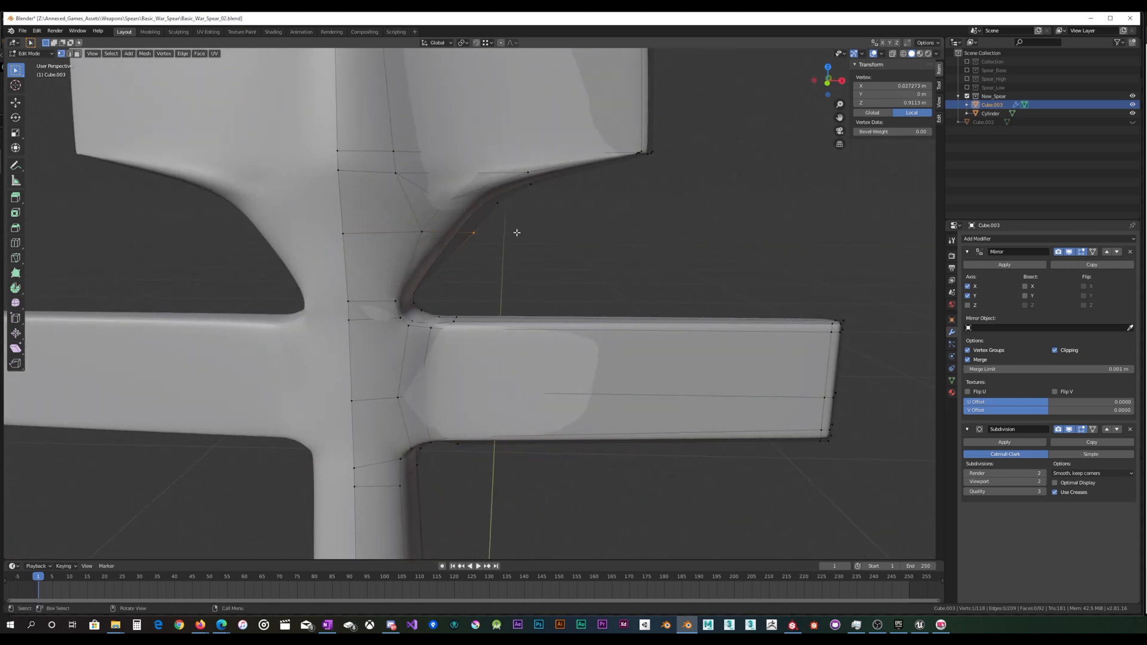
key(y)
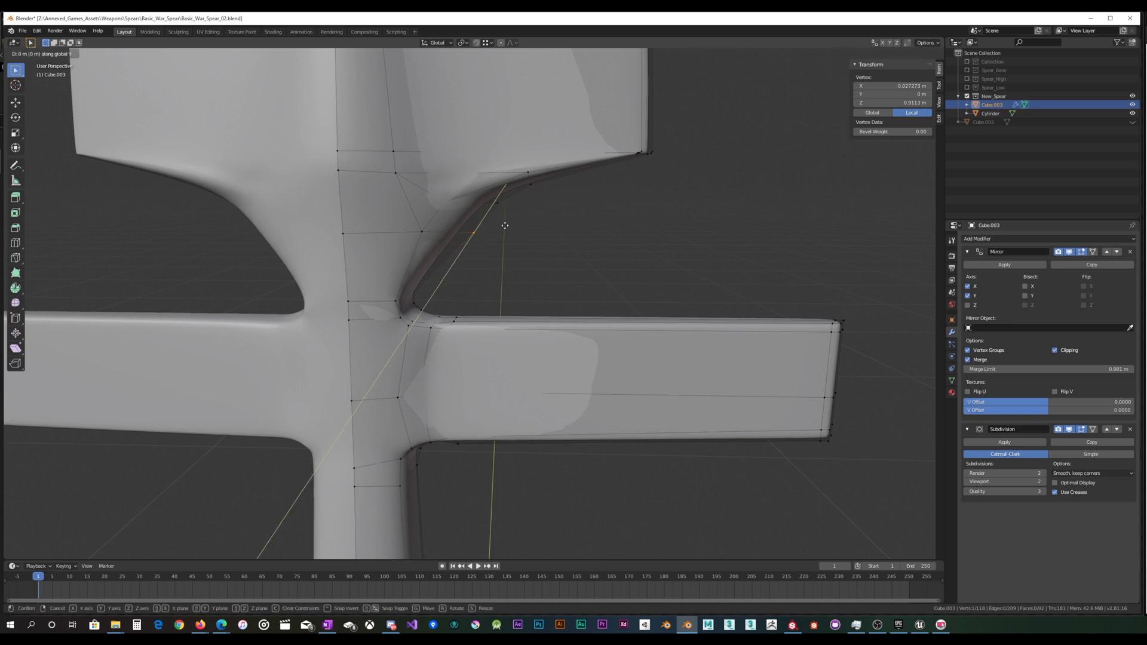
key(x)
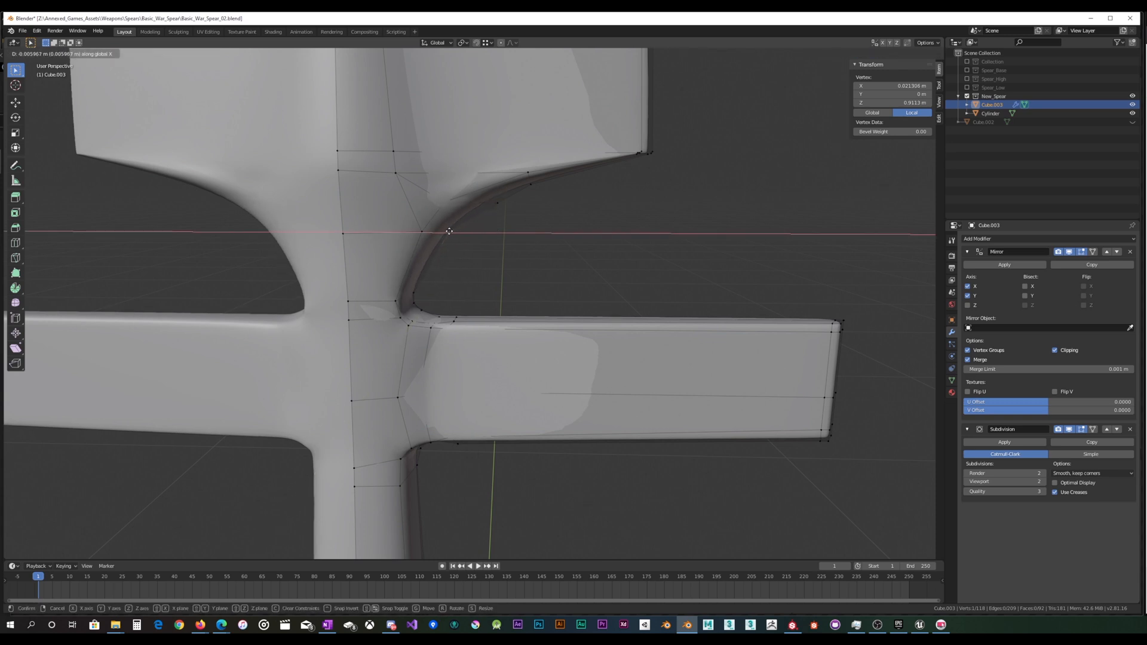
click(449, 231)
Step: Move the adjacent vertex on the neck's front face inward by -0.00431 m along X
middle_drag(467, 233, 473, 223)
drag(435, 219, 435, 219)
key(g)
key(x)
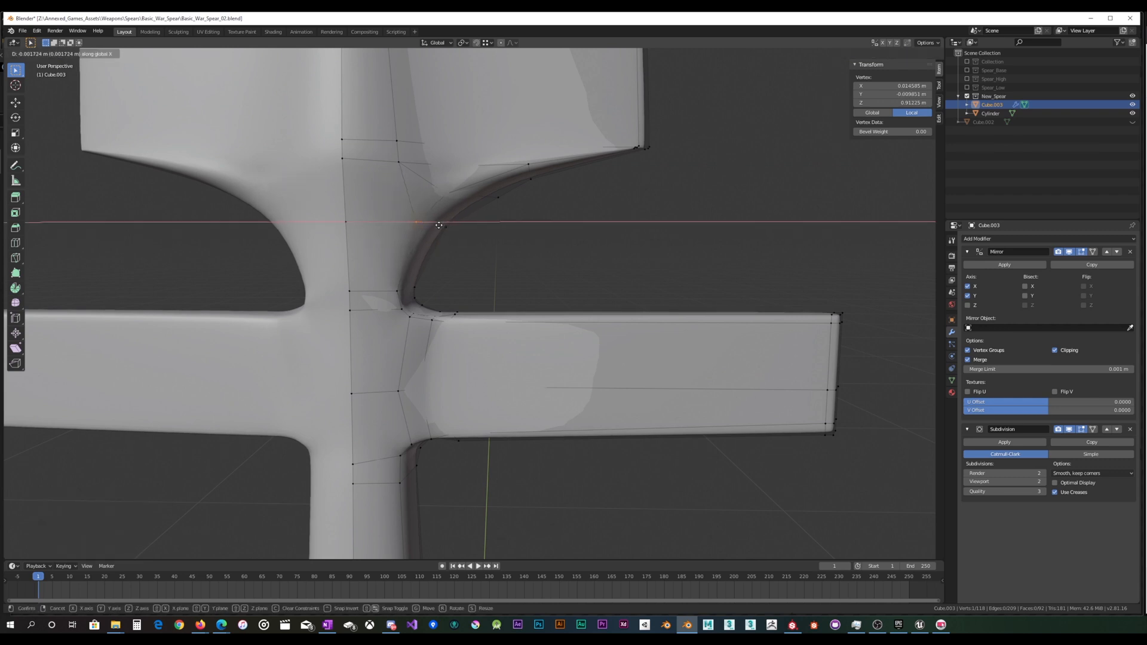
click(432, 226)
middle_drag(474, 230, 478, 232)
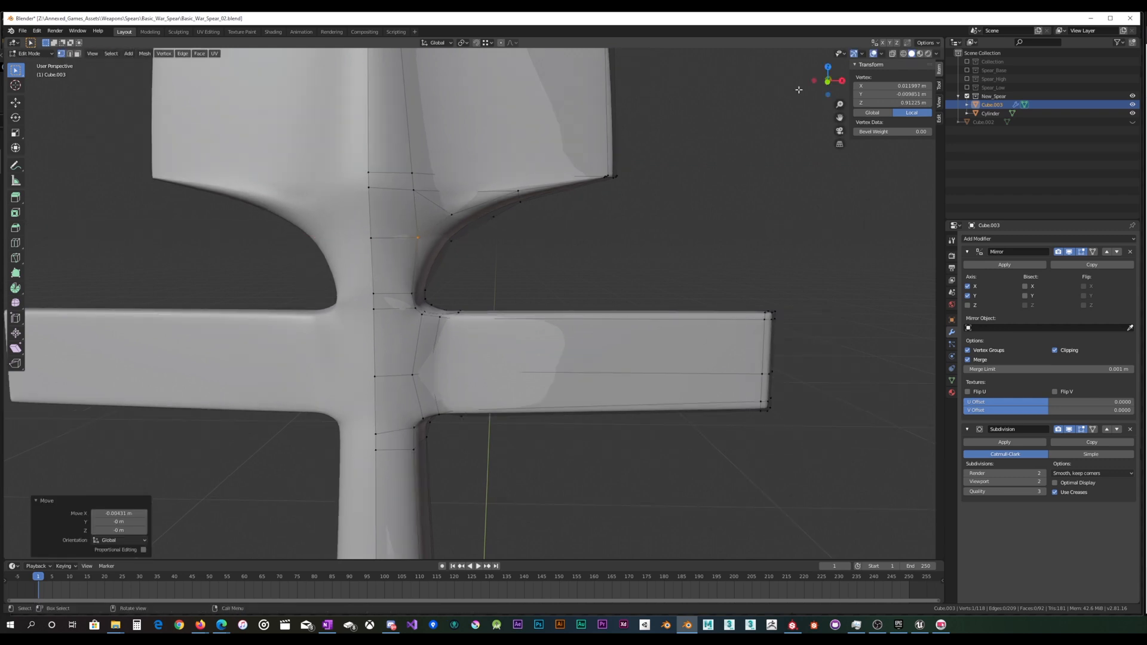
Step: Clear the vertex selection and turn on X-ray display
key(alt+a)
click(892, 54)
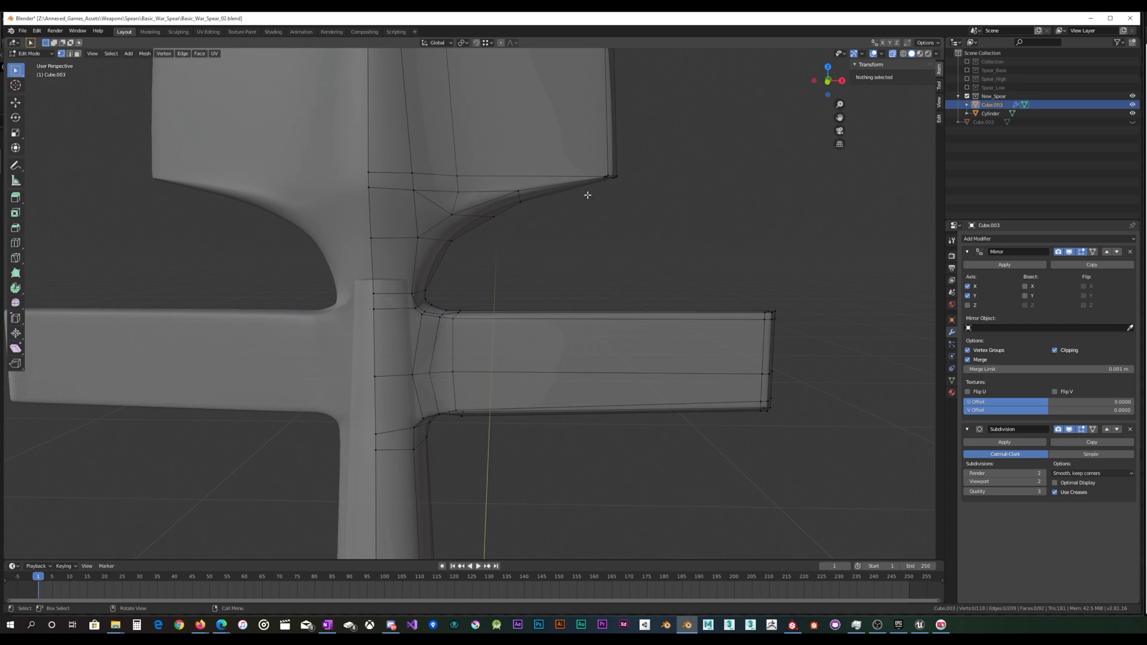
scroll(587, 194, up, 3)
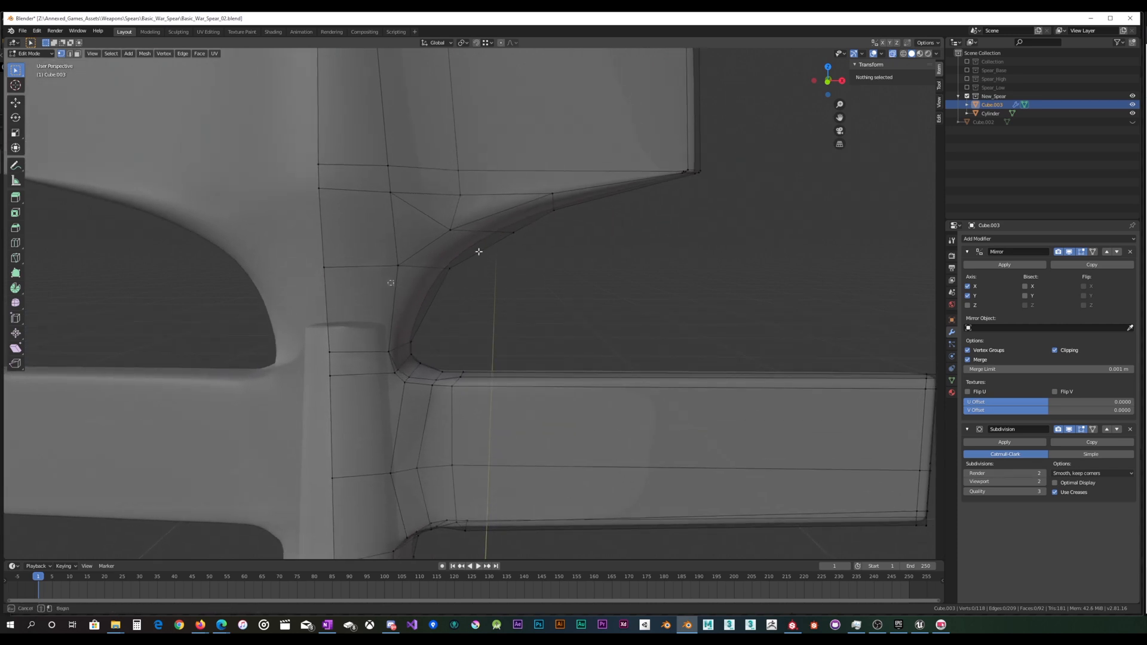
drag(389, 282, 559, 217)
key(g)
key(z)
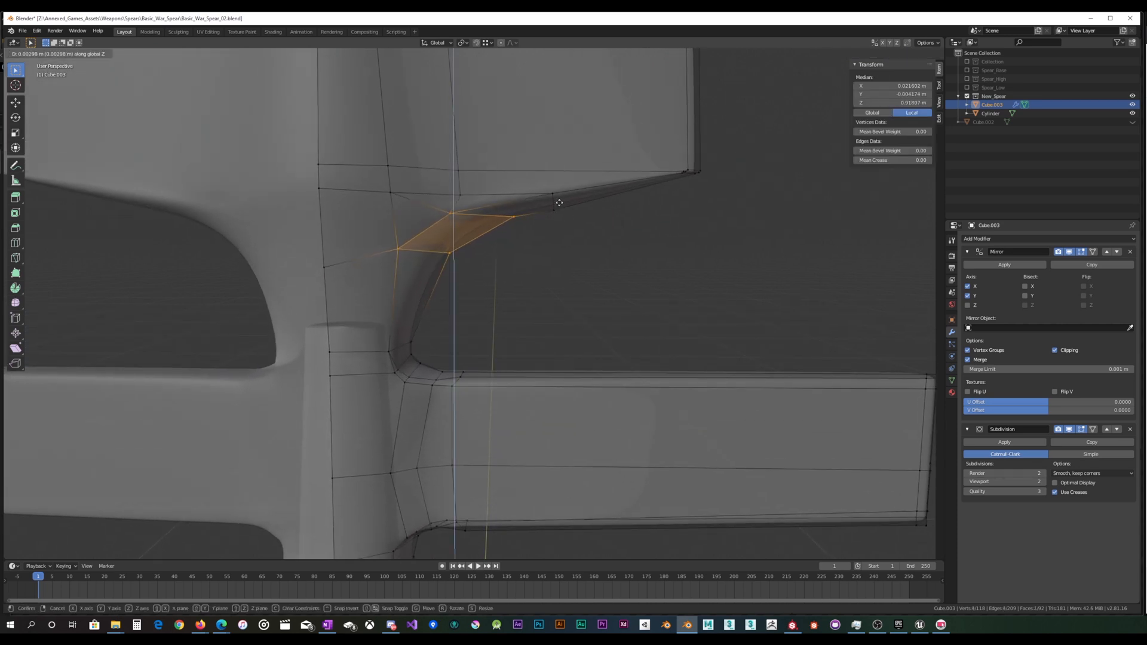
click(445, 260)
Step: Raise the horizontal row of neck vertices between blade and crossguard by about 0.0038 m along Z
drag(319, 277, 539, 249)
key(g)
key(z)
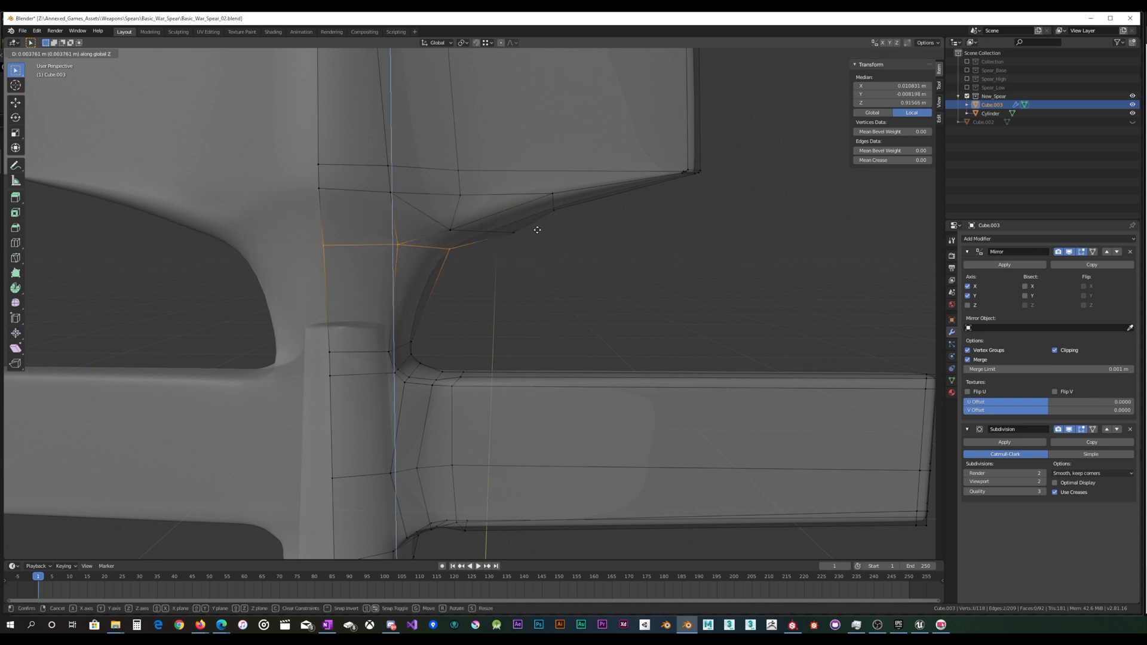
click(536, 230)
Step: Move the vertex pair under the blade's base curve up 0.00177 m along Z and inward -0.00426 m along X
drag(442, 244, 547, 221)
key(g)
key(z)
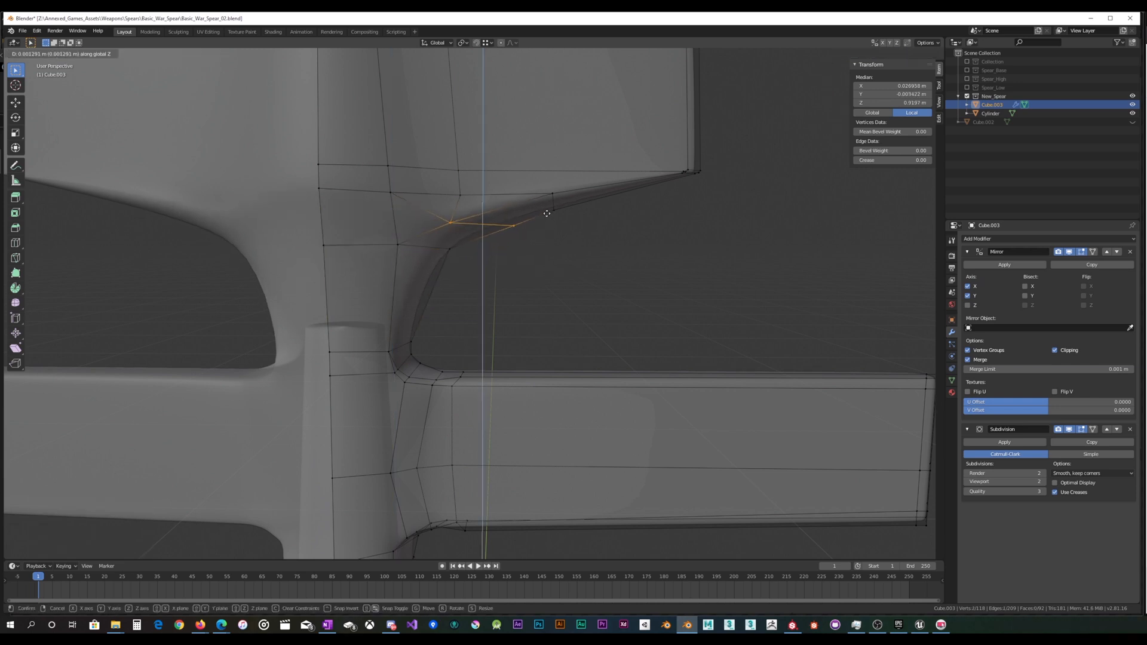
click(547, 212)
key(g)
key(x)
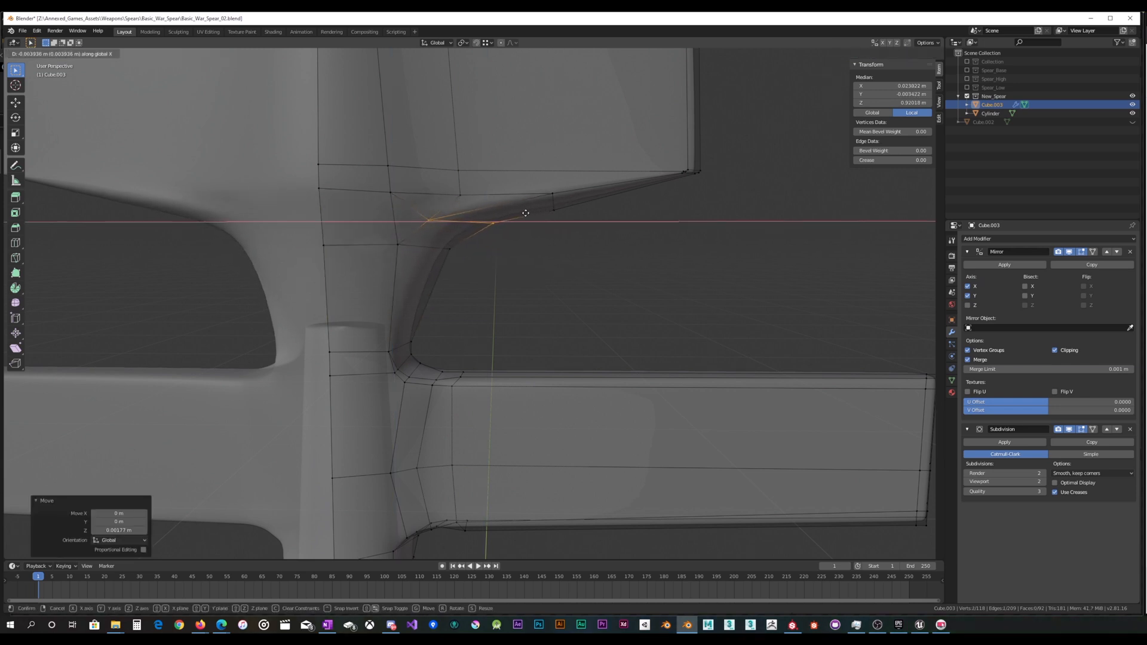
click(523, 212)
scroll(524, 214, down, 5)
mouse_move(522, 219)
middle_down()
mouse_move(572, 206)
mouse_move(536, 215)
mouse_move(519, 189)
mouse_move(521, 214)
middle_up()
scroll(517, 215, up, 5)
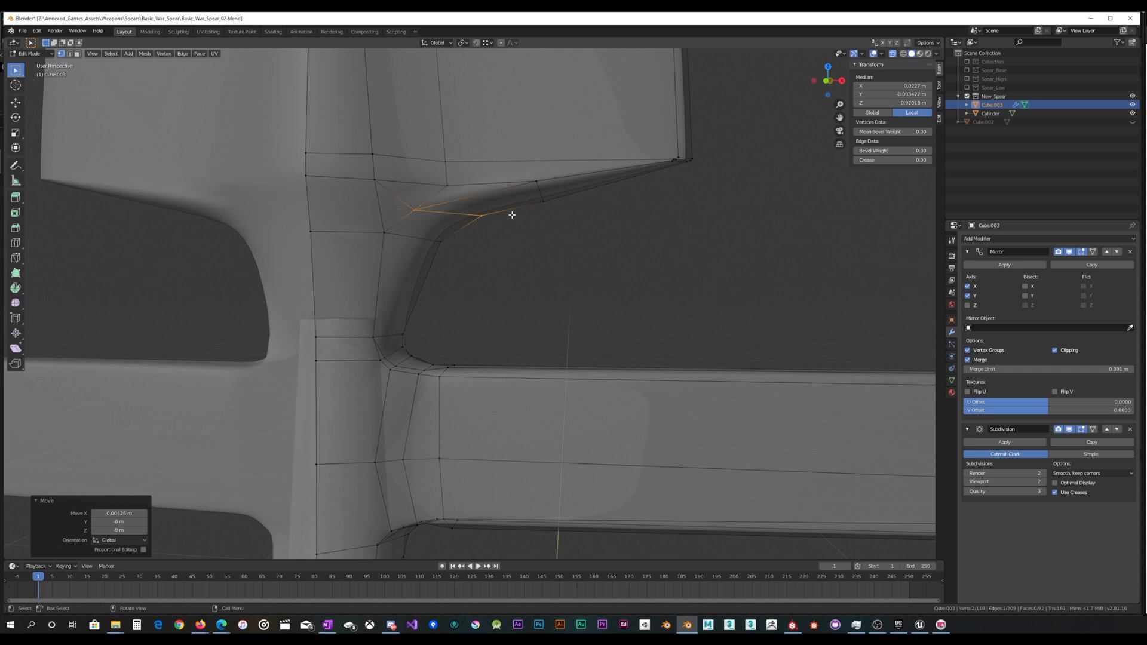
Step: Merge the blade-base vertex just above the curve into the inner vertex of the moved pair using At Last
scroll(512, 214, down, 3)
key(Tab)
middle_drag(553, 210, 518, 232)
key(Tab)
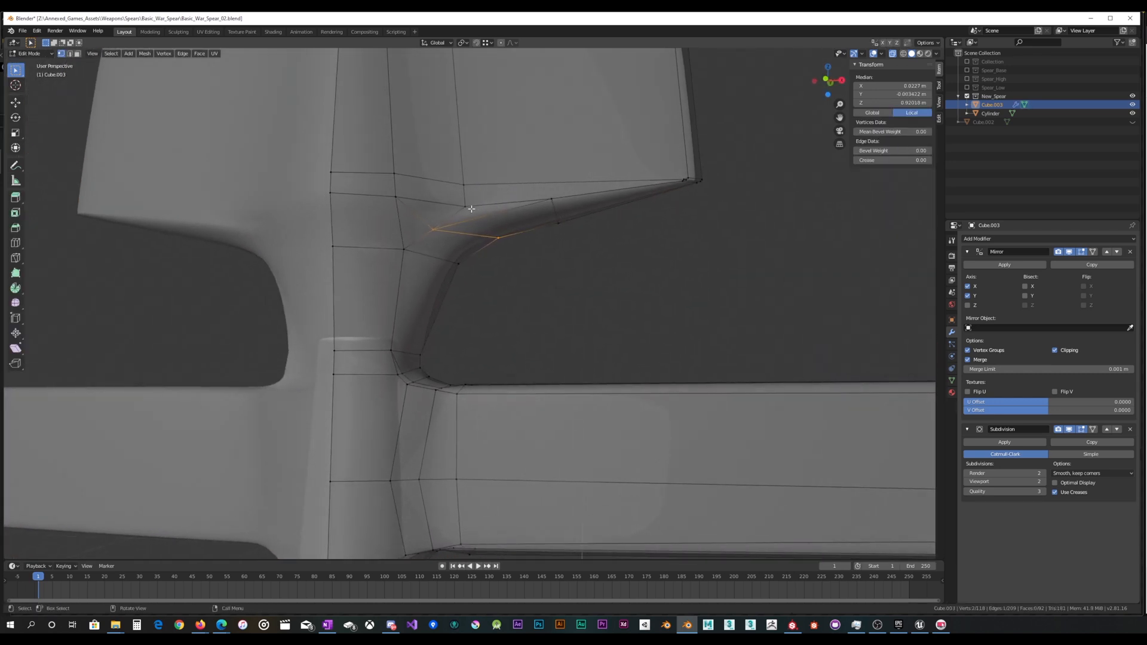
right_click(576, 265)
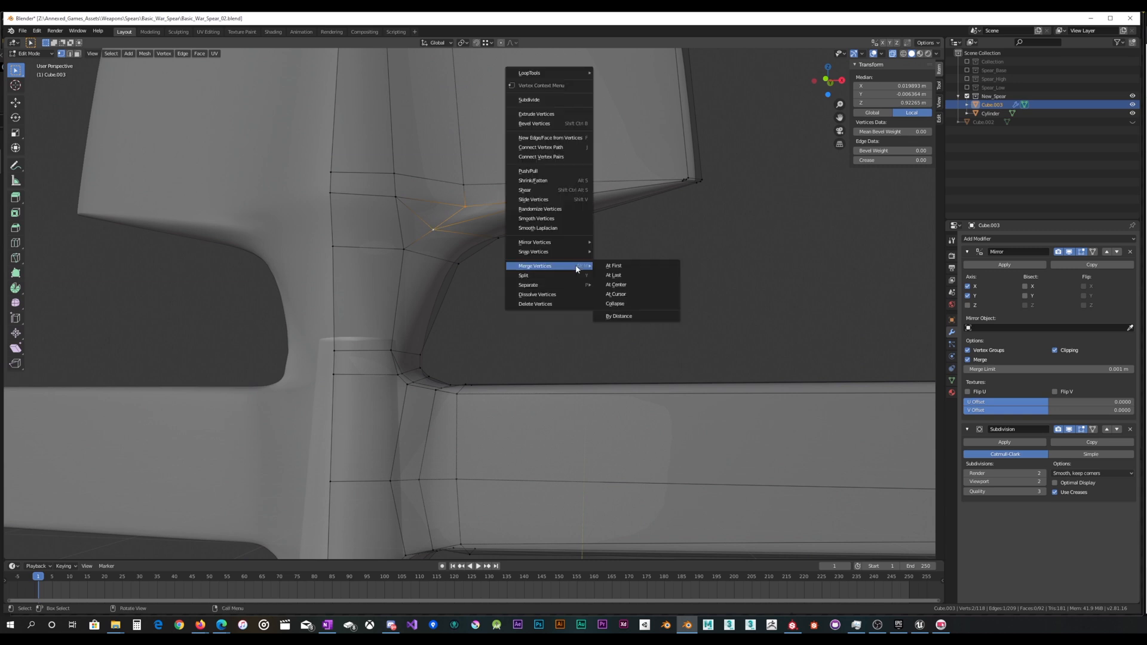
click(617, 276)
middle_drag(570, 252, 514, 251)
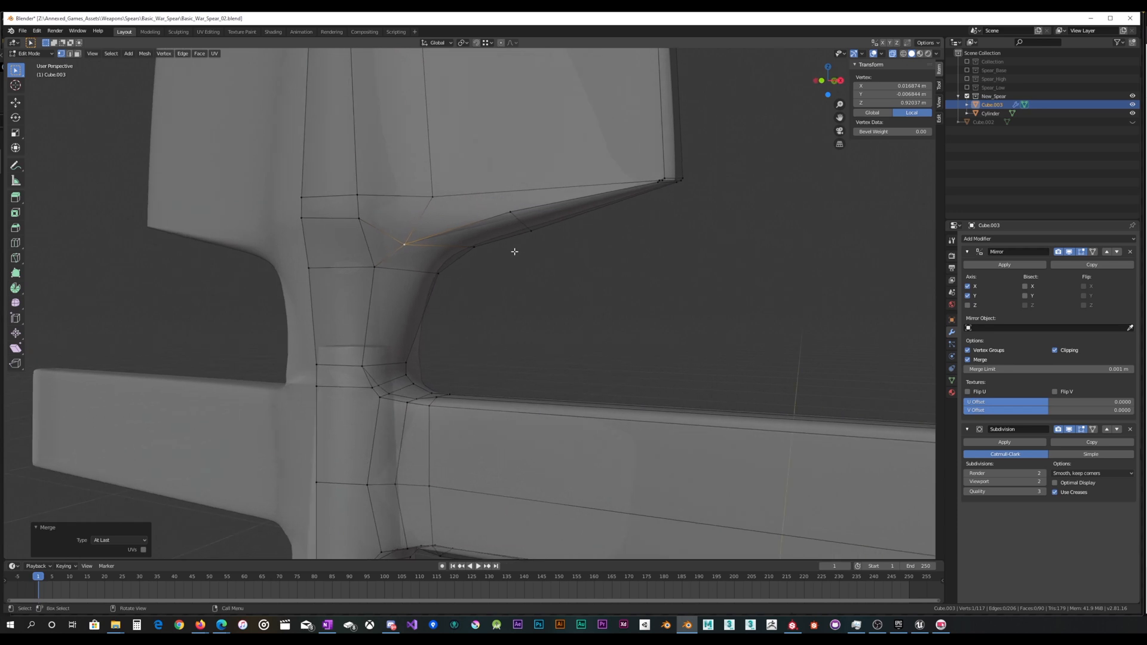
Step: Merge the front blade-base vertex into the neck vertex below using At Last, and the two centre-line vertices using At First
click(358, 219)
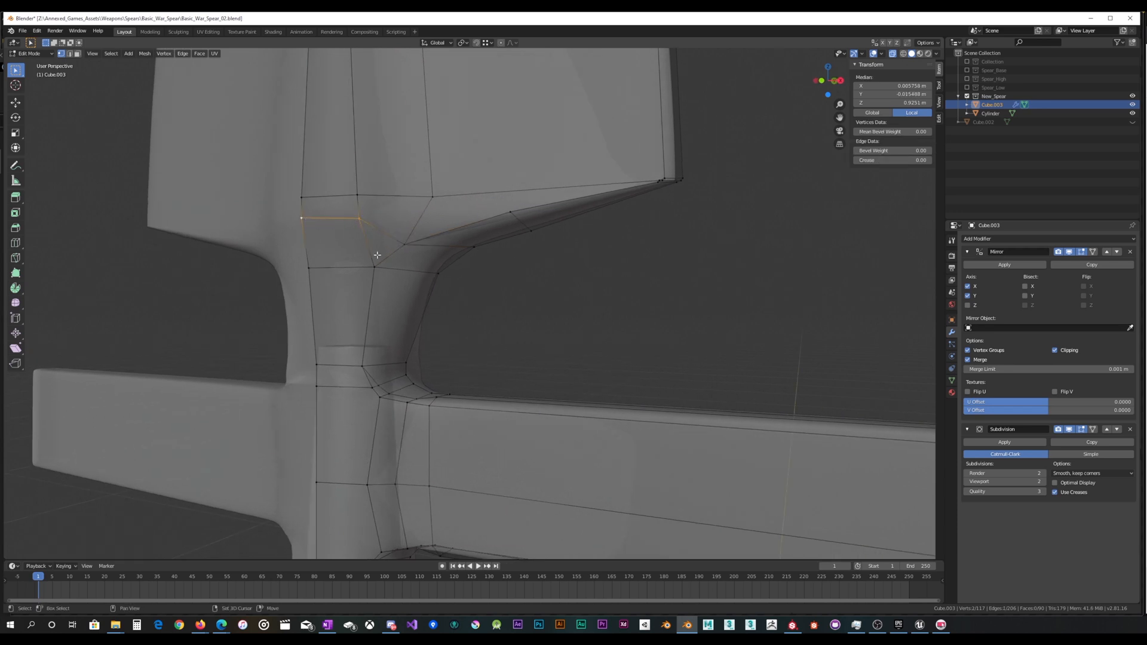
right_click(587, 293)
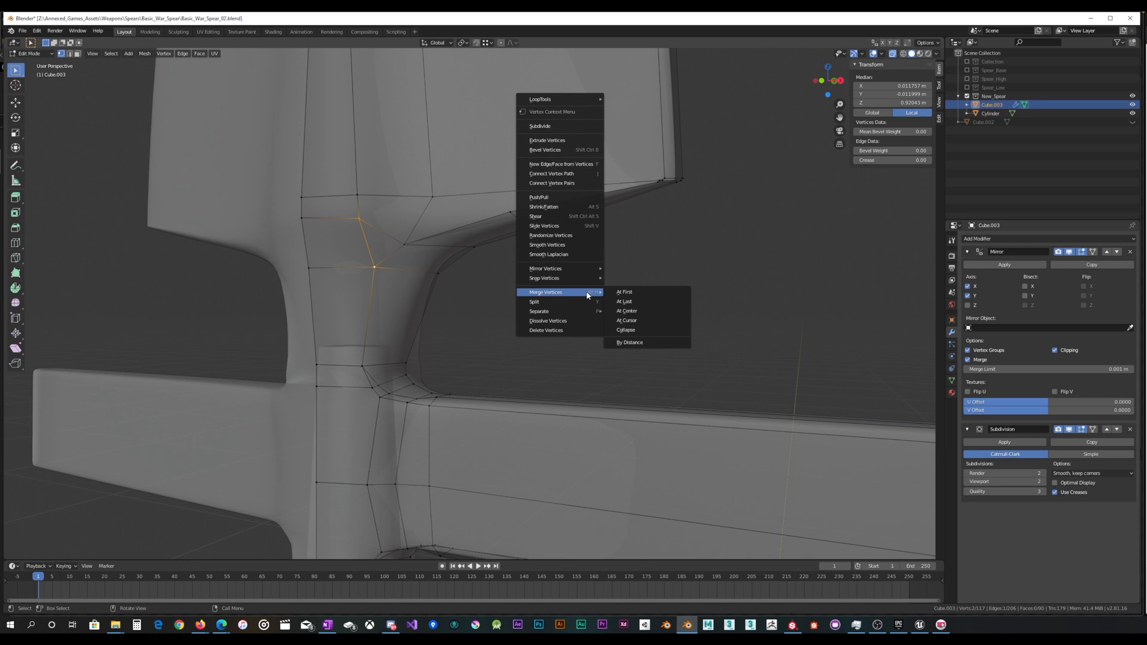
click(628, 302)
click(308, 224)
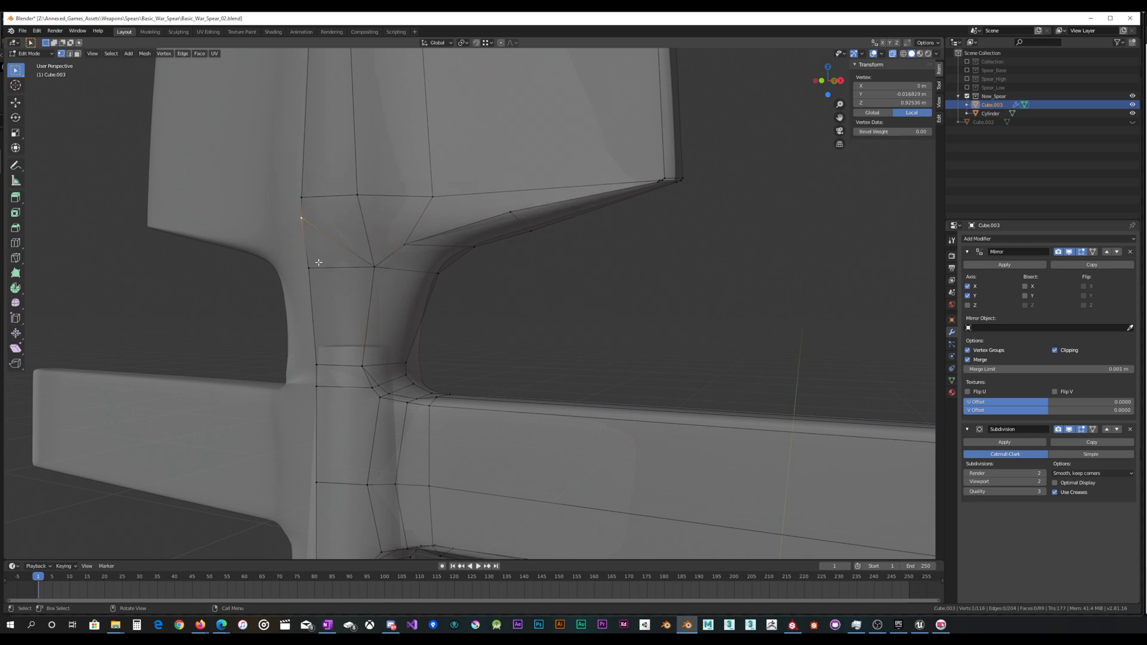
right_click(655, 306)
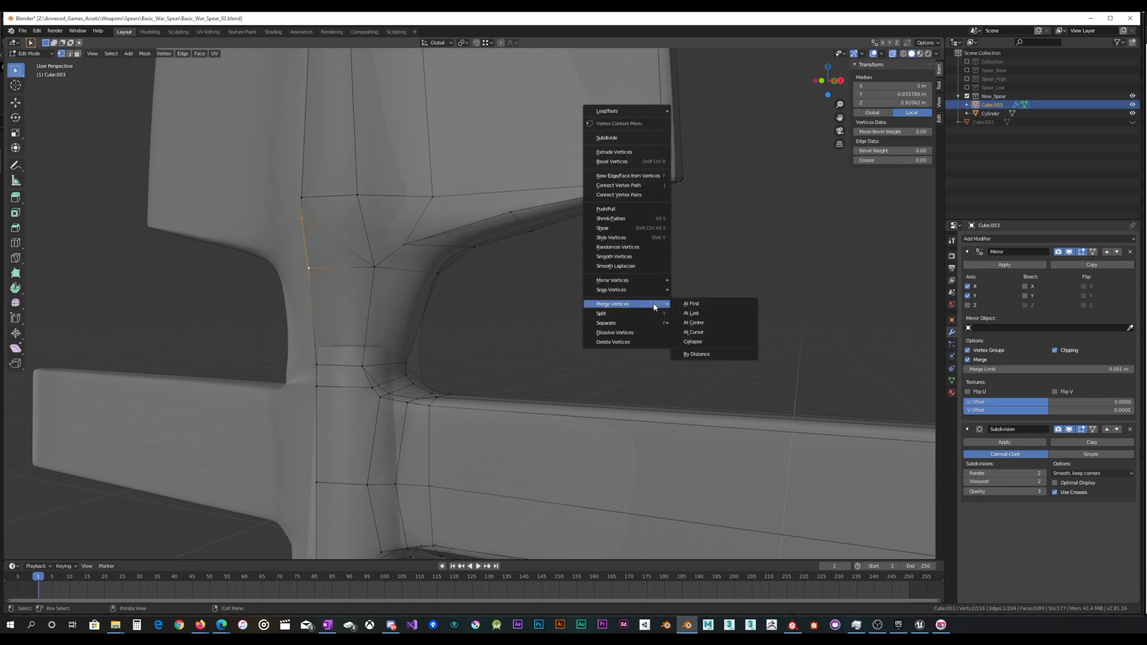
click(690, 305)
Step: Turn X-ray off and move the central vertices at the blade's base inward along Y by about 0.003 m
key(Tab)
middle_drag(579, 292, 550, 281)
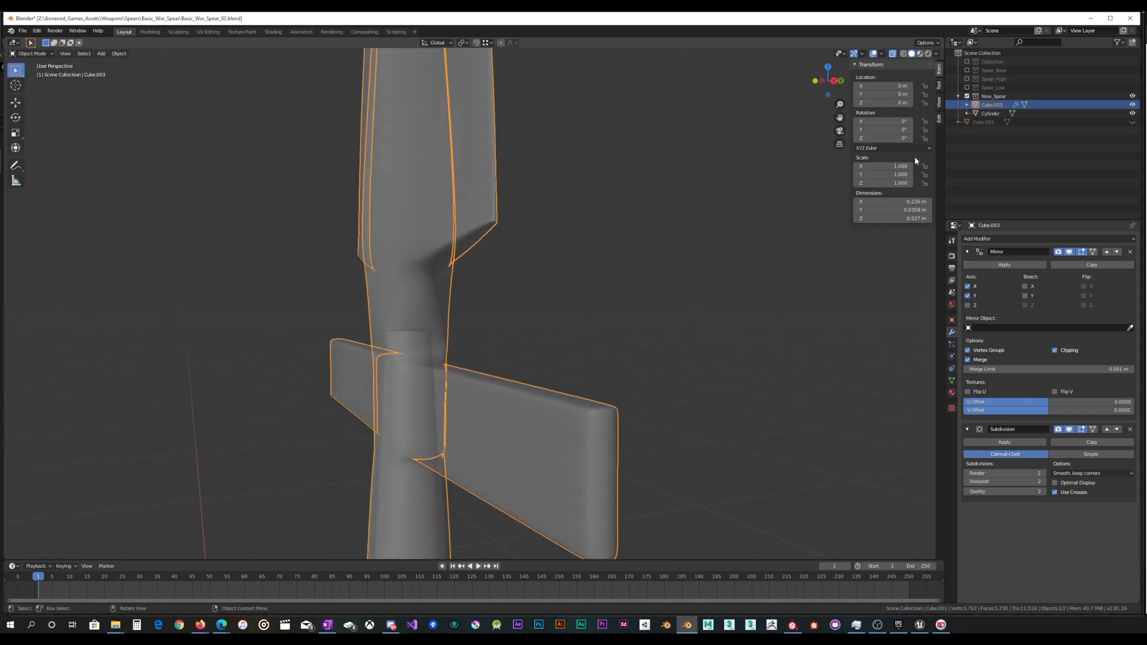
click(893, 53)
mouse_move(625, 177)
middle_down()
mouse_move(583, 197)
mouse_move(693, 197)
mouse_move(689, 182)
mouse_move(529, 195)
mouse_move(462, 273)
mouse_move(405, 263)
middle_up()
key(Tab)
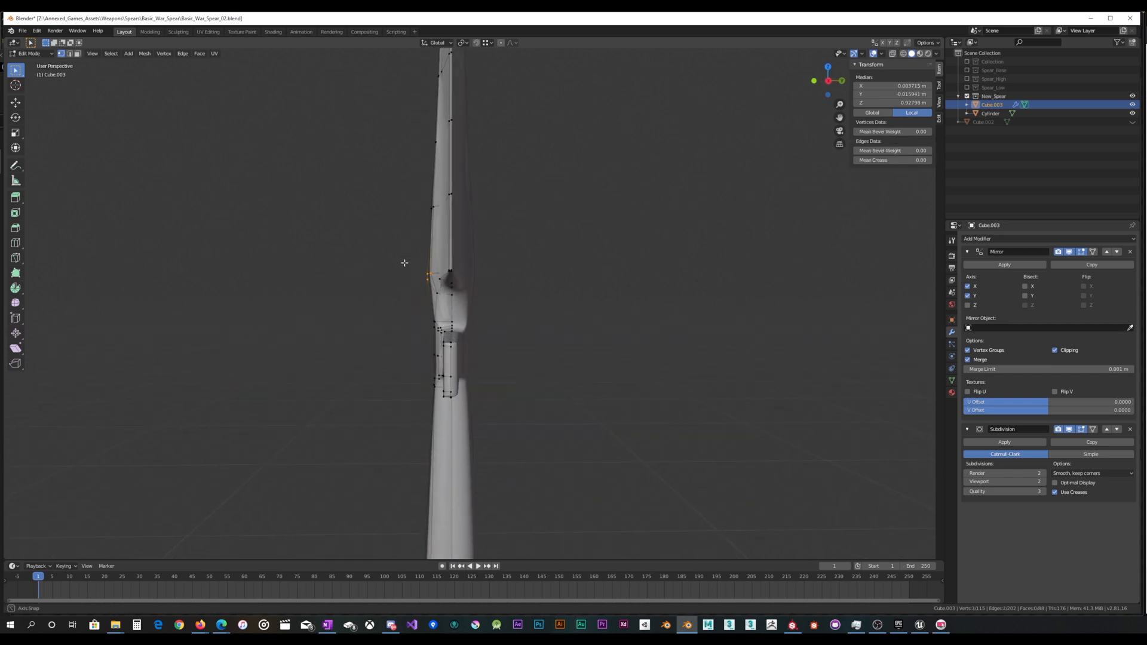
key(y)
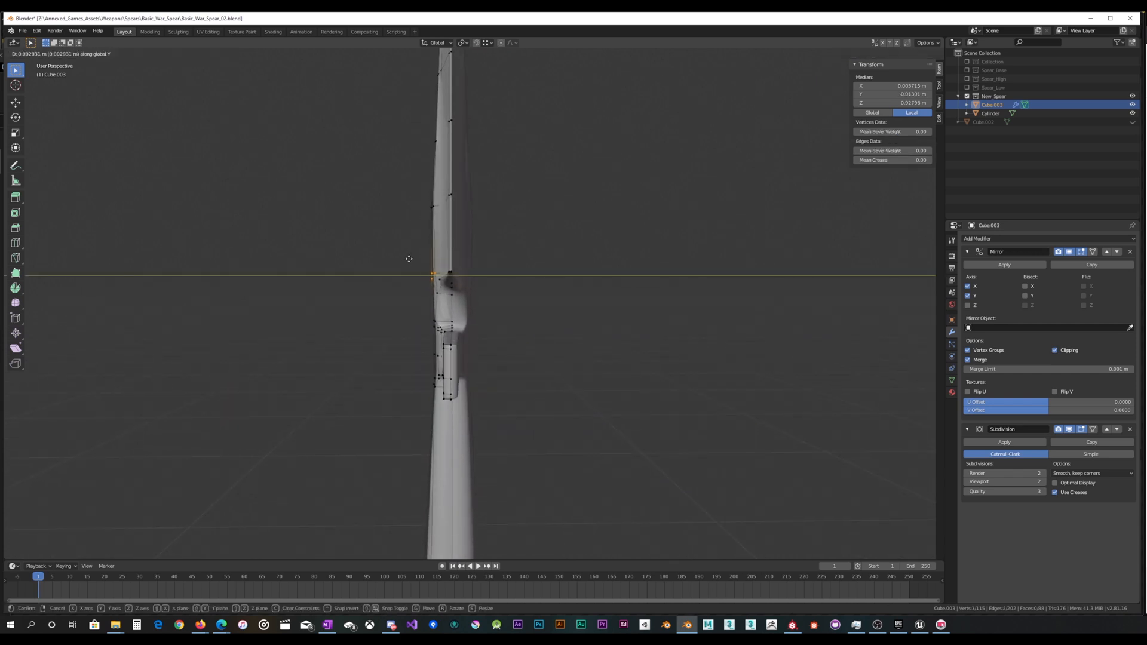
click(419, 243)
Step: Select the ridge vertices further up the blade and adjust their depth along Y
drag(420, 219, 437, 197)
middle_drag(435, 200, 489, 235)
key(g)
key(y)
click(459, 211)
Step: Adjust the neck's corner vertex just above the crossguard arm and the neck vertex above it along Y
scroll(448, 217, up, 3)
scroll(488, 235, up, 2)
click(384, 277)
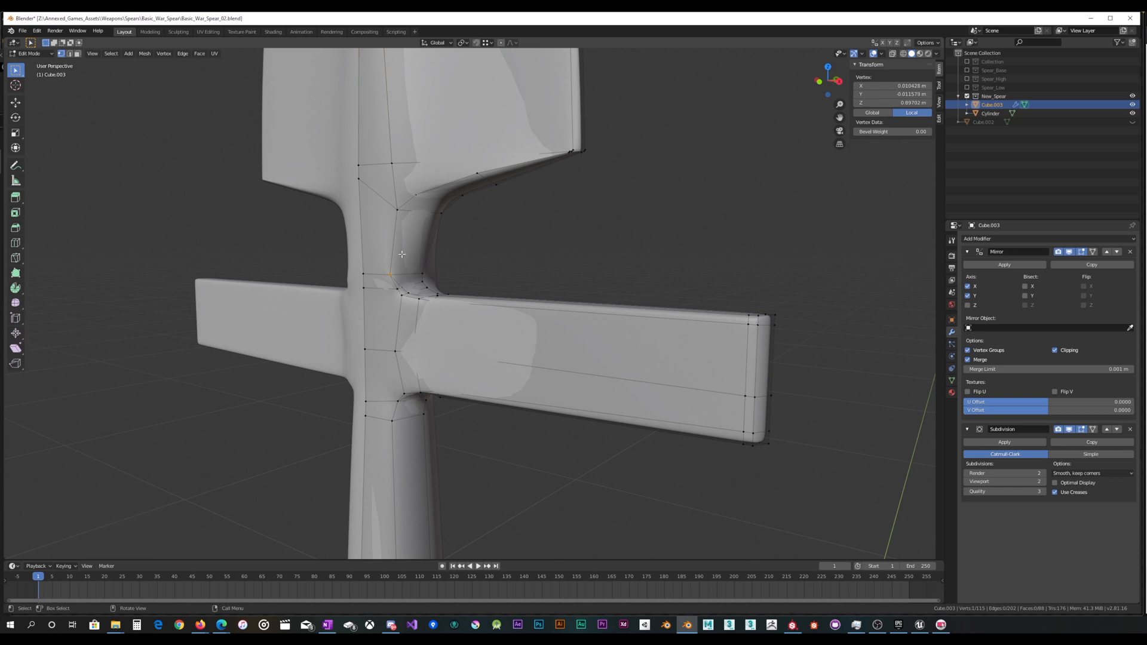
middle_drag(384, 276, 404, 244)
key(y)
click(384, 250)
click(409, 208)
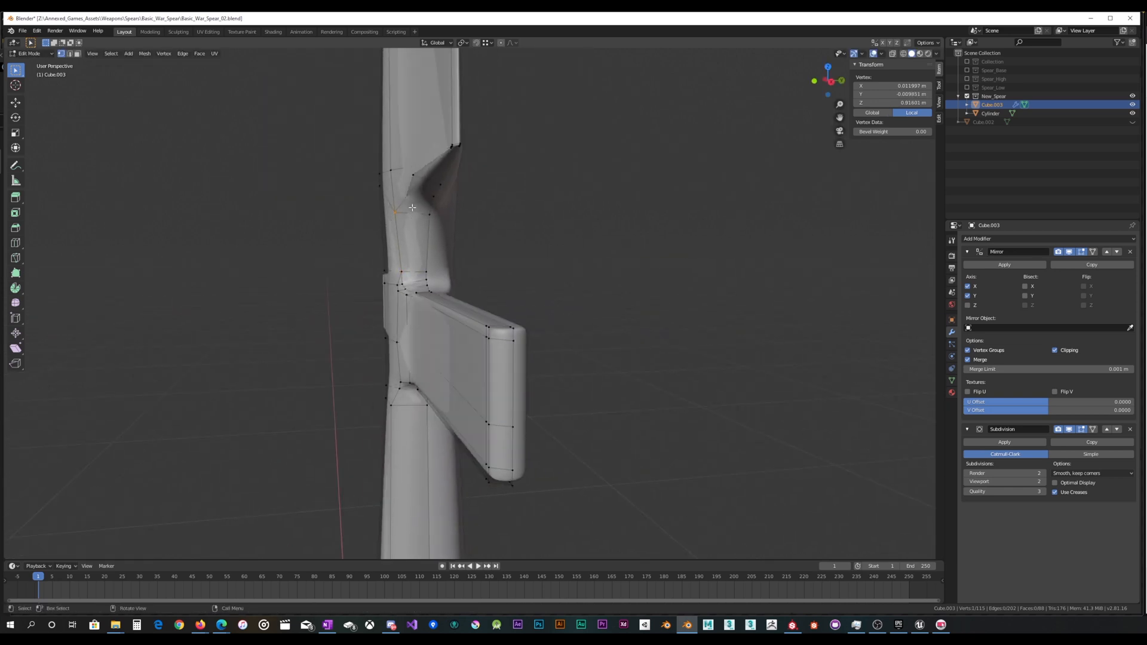
click(417, 207)
Step: Move the neck's upper and lower corner vertices together inward by -0.00207 m along X
middle_drag(416, 207, 438, 271)
scroll(484, 217, up, 5)
shift+click(424, 279)
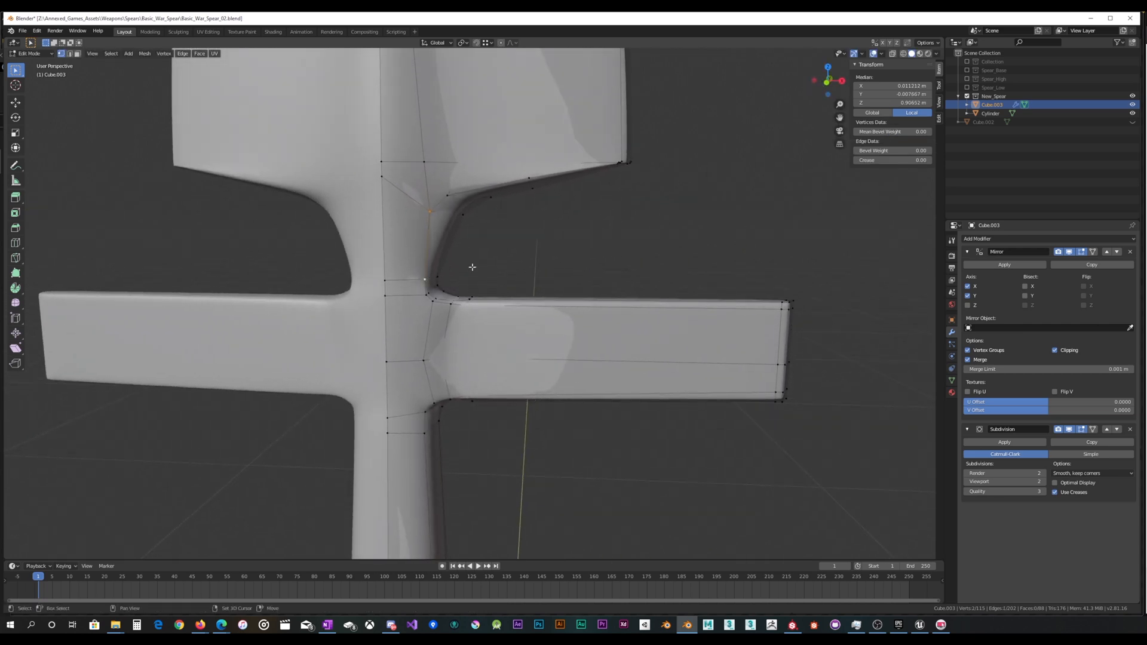
key(g)
key(x)
click(563, 246)
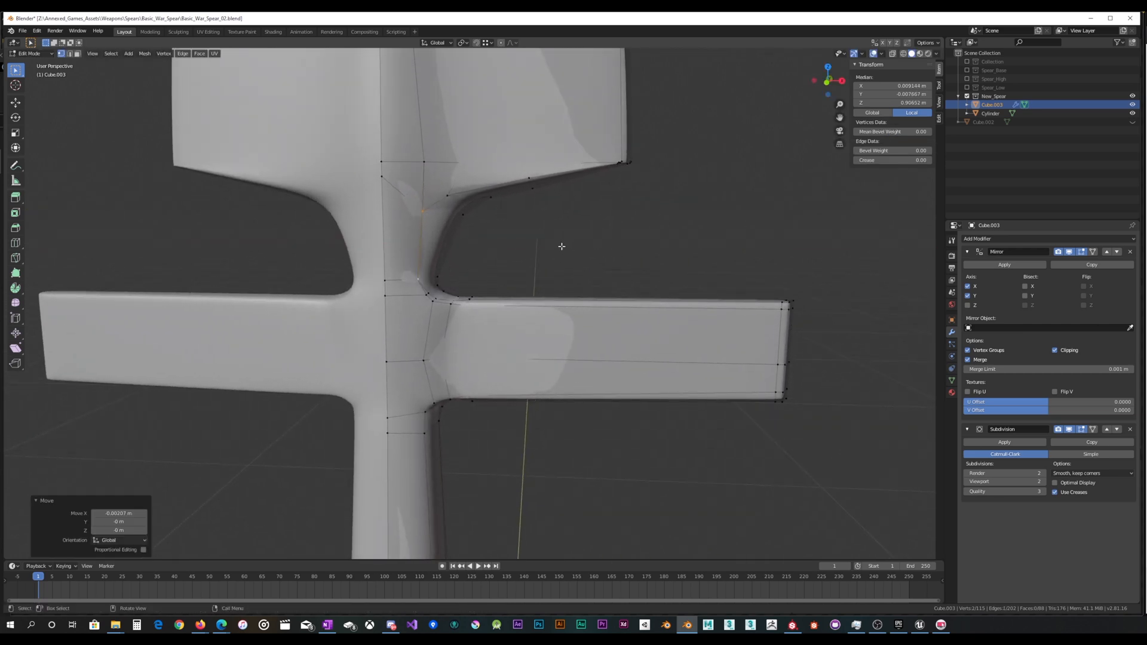
Step: Lower the centre-line vertex under the blade by -0.00936 m along Z, and review the whole spearhead in Object Mode
click(394, 186)
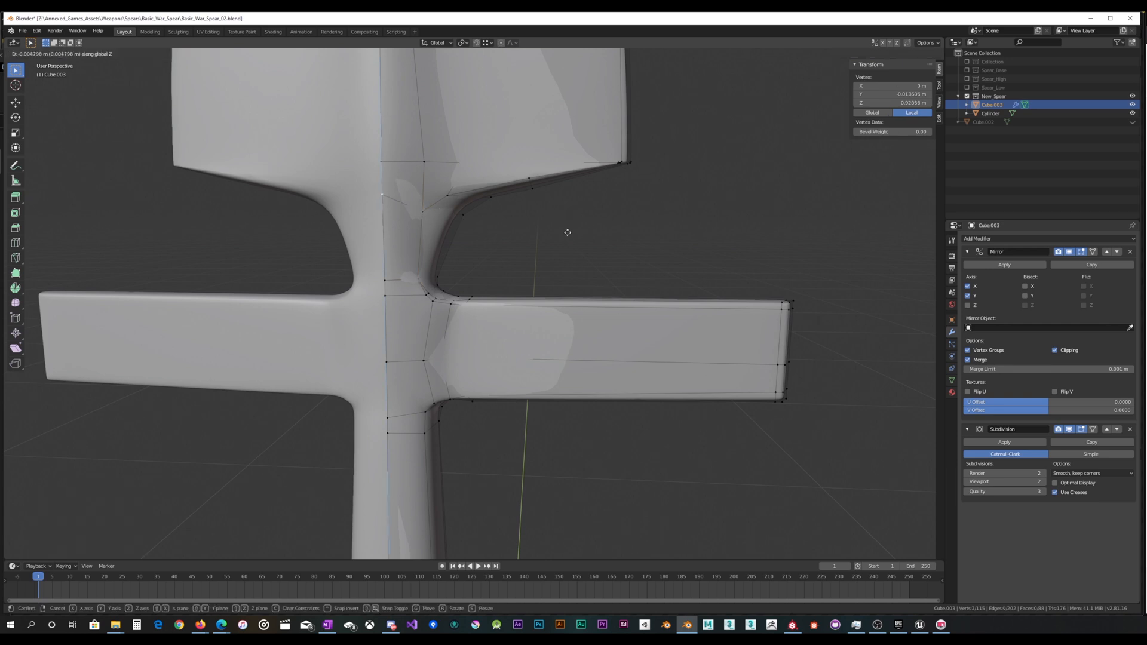
click(563, 248)
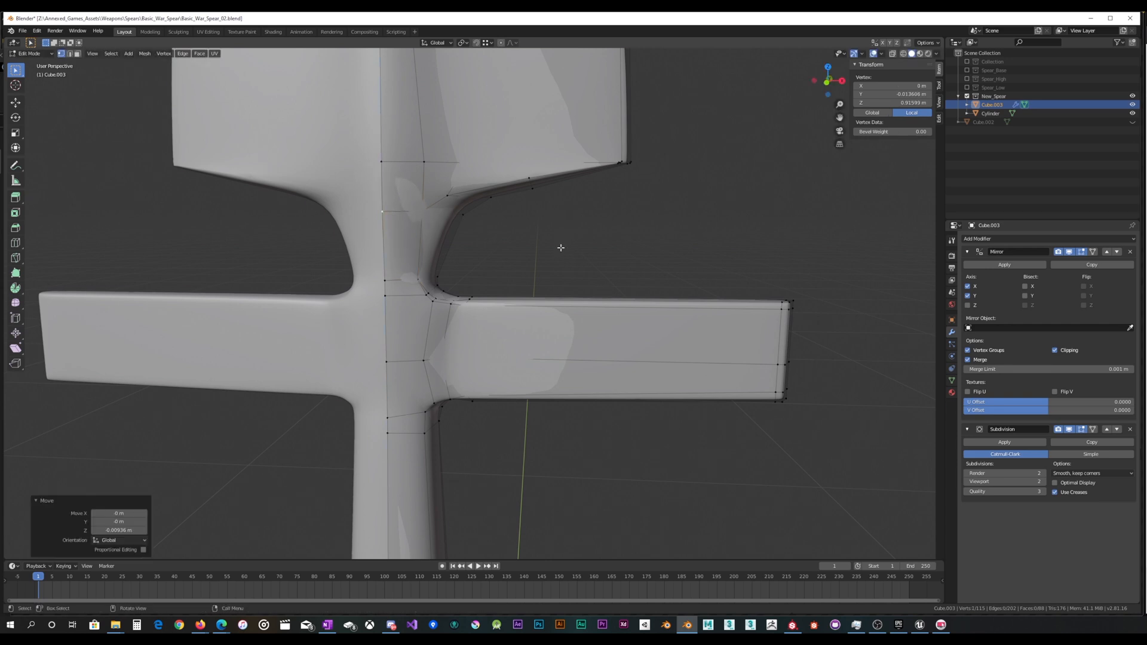
key(a)
key(Tab)
mouse_move(561, 247)
middle_down()
mouse_move(632, 238)
mouse_move(586, 248)
mouse_move(540, 236)
mouse_move(573, 240)
mouse_move(552, 231)
middle_up()
scroll(599, 237, down, 3)
scroll(542, 231, down, 2)
scroll(569, 242, down, 4)
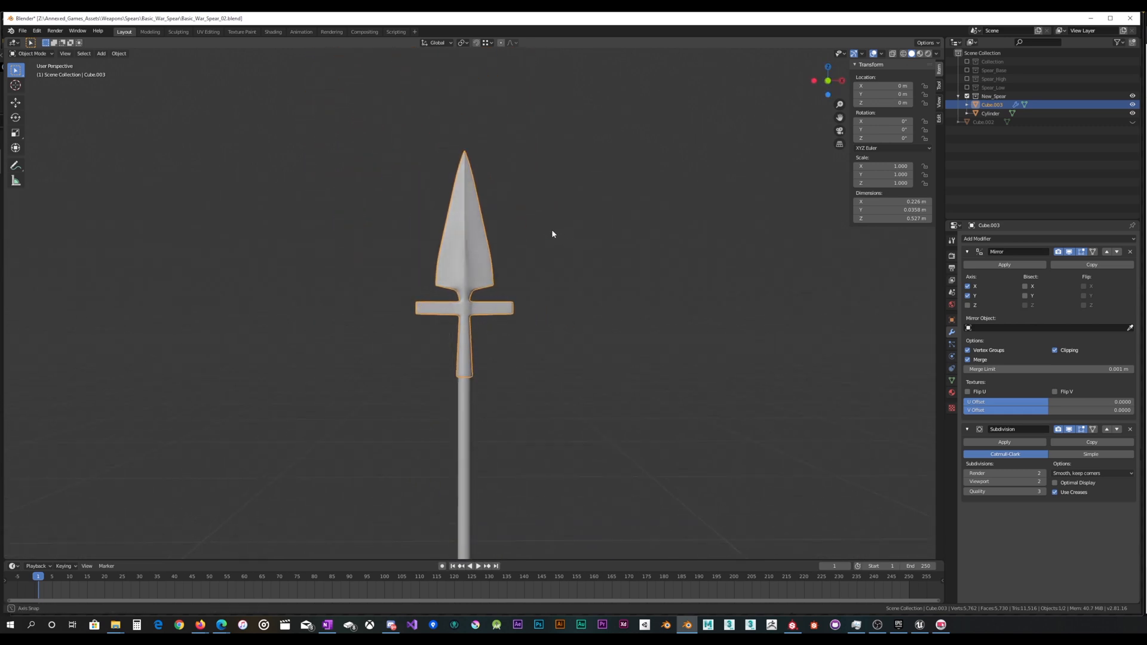
Step: Select all the end vertices of the crossguard arm and move them inward by -0.0177 m along X
scroll(520, 263, up, 6)
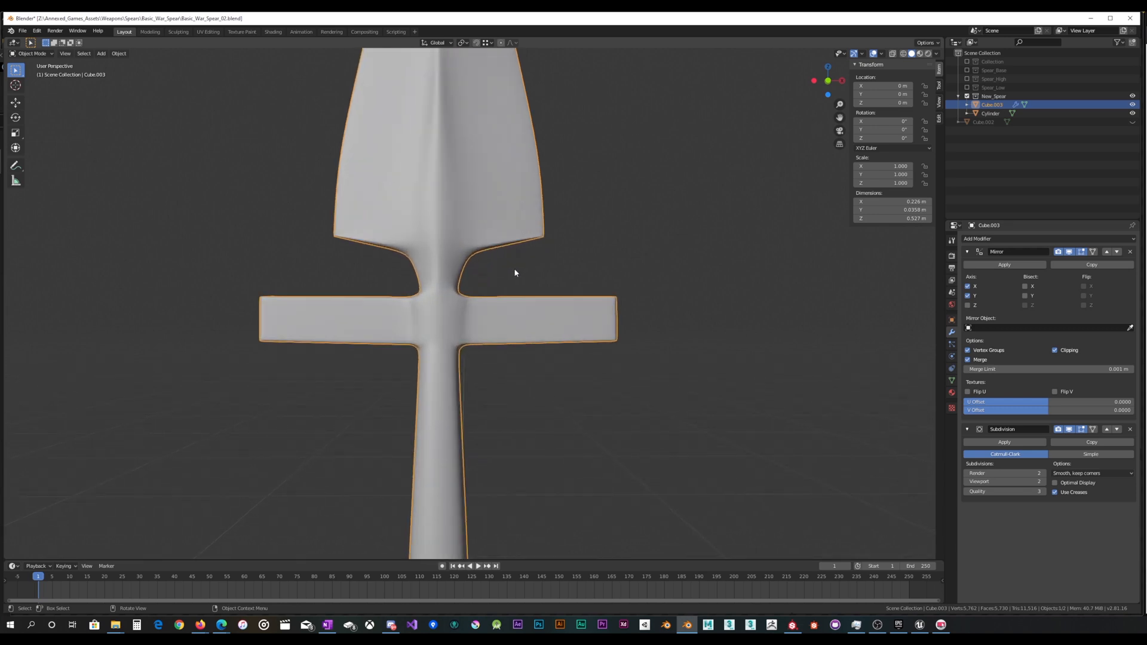
key(Tab)
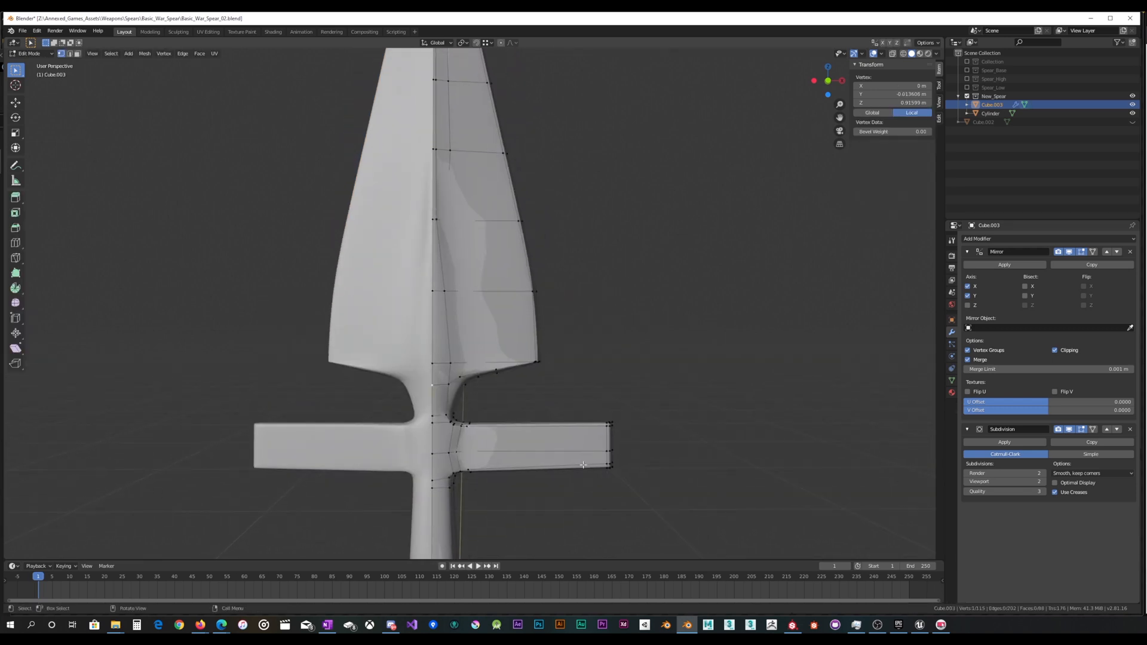
drag(583, 465, 620, 421)
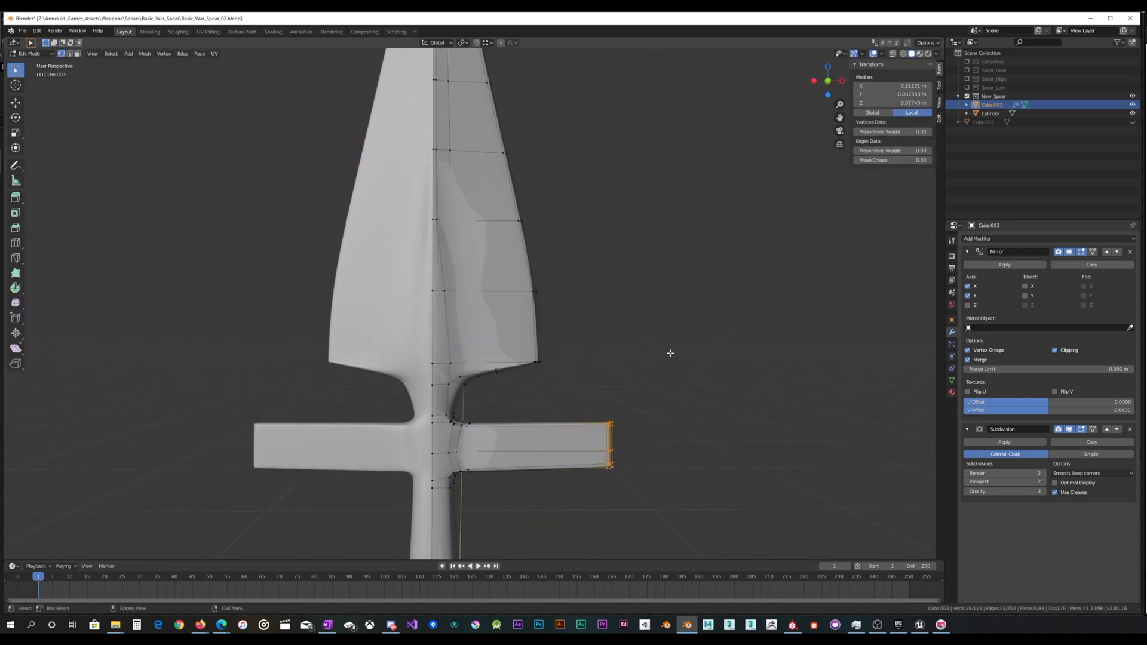
click(893, 53)
drag(595, 495, 663, 389)
key(g)
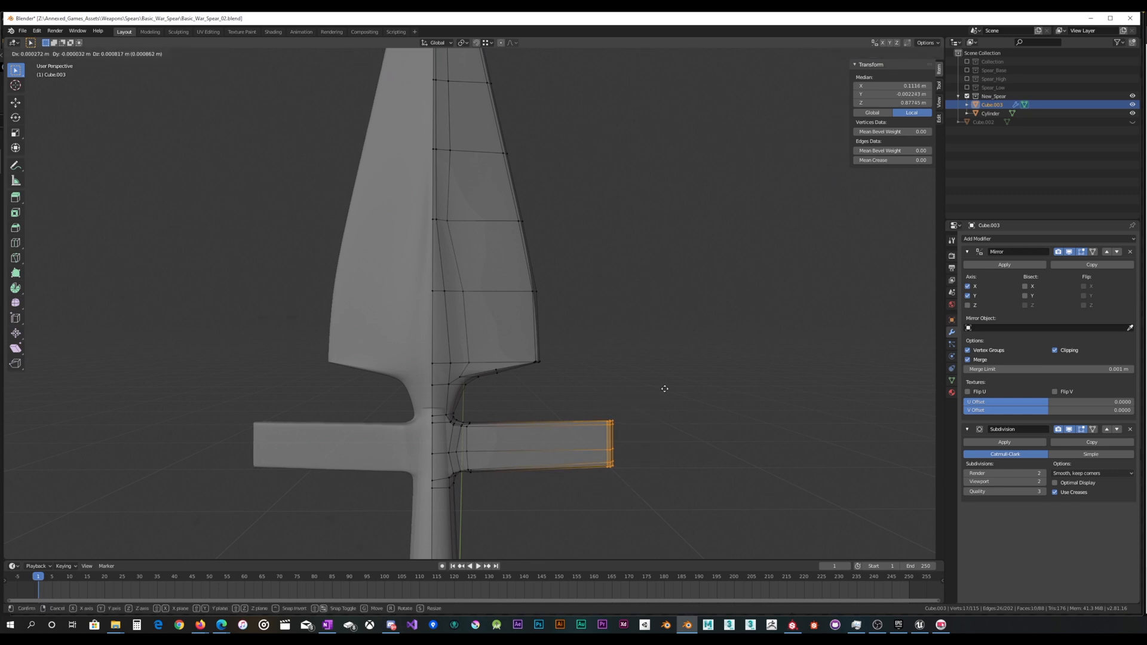
key(x)
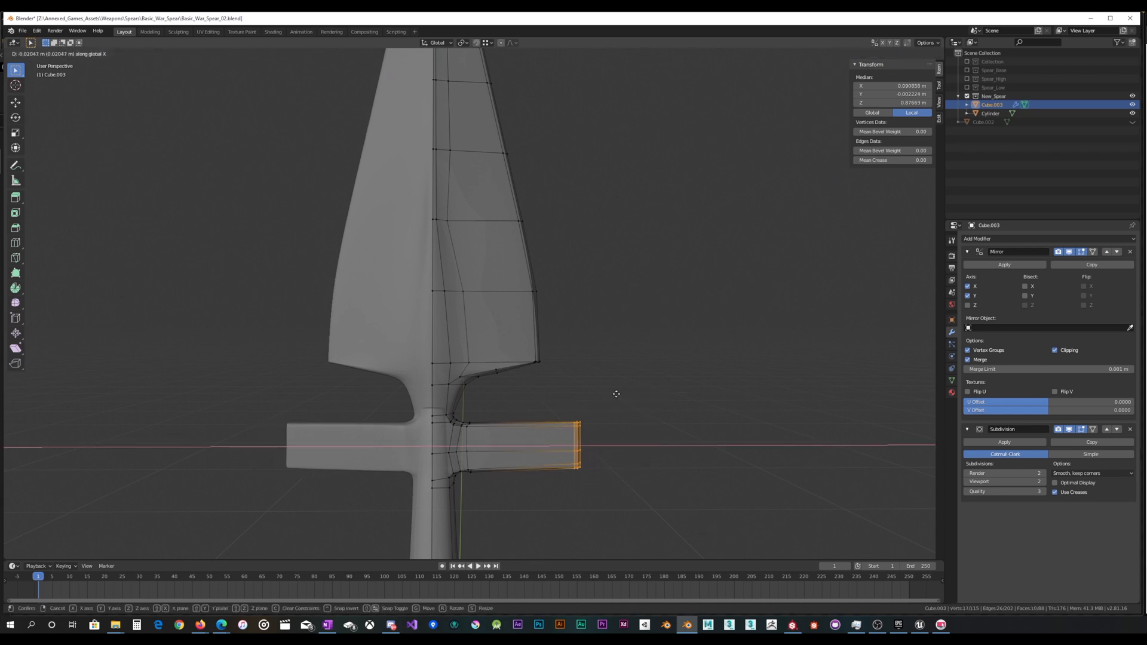
click(621, 394)
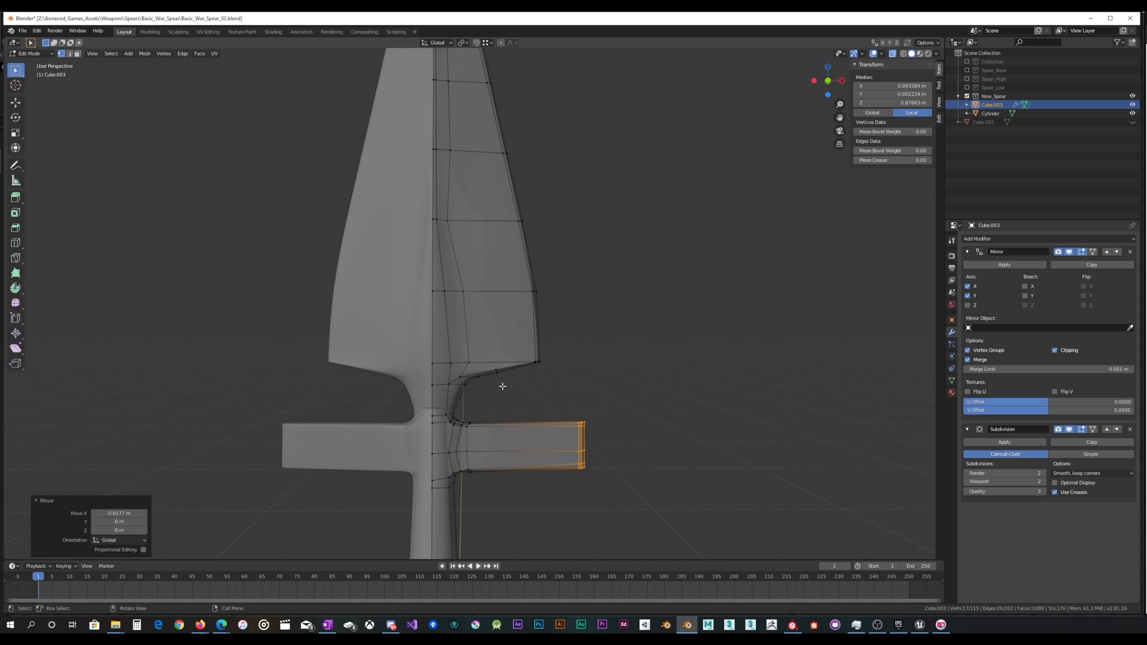
Step: Select the blade's outer edge vertices from the lower corner up past mid-blade and move them inward about 0.02 m along X
drag(502, 386, 565, 258)
scroll(583, 225, down, 2)
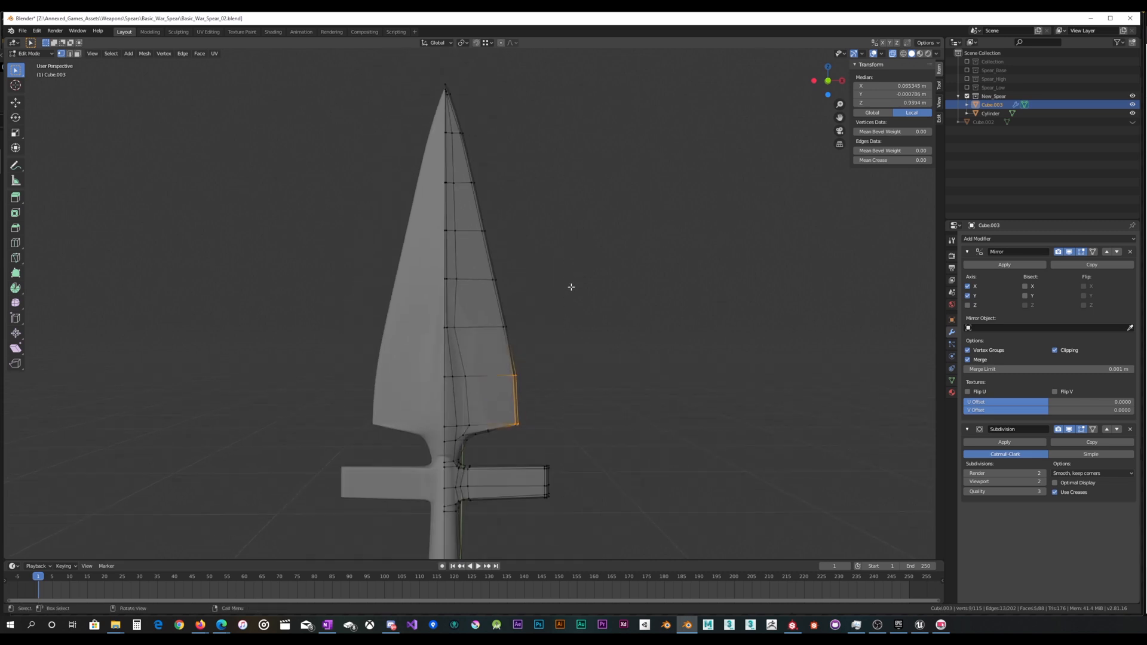
shift+drag(474, 340, 519, 215)
key(g)
key(x)
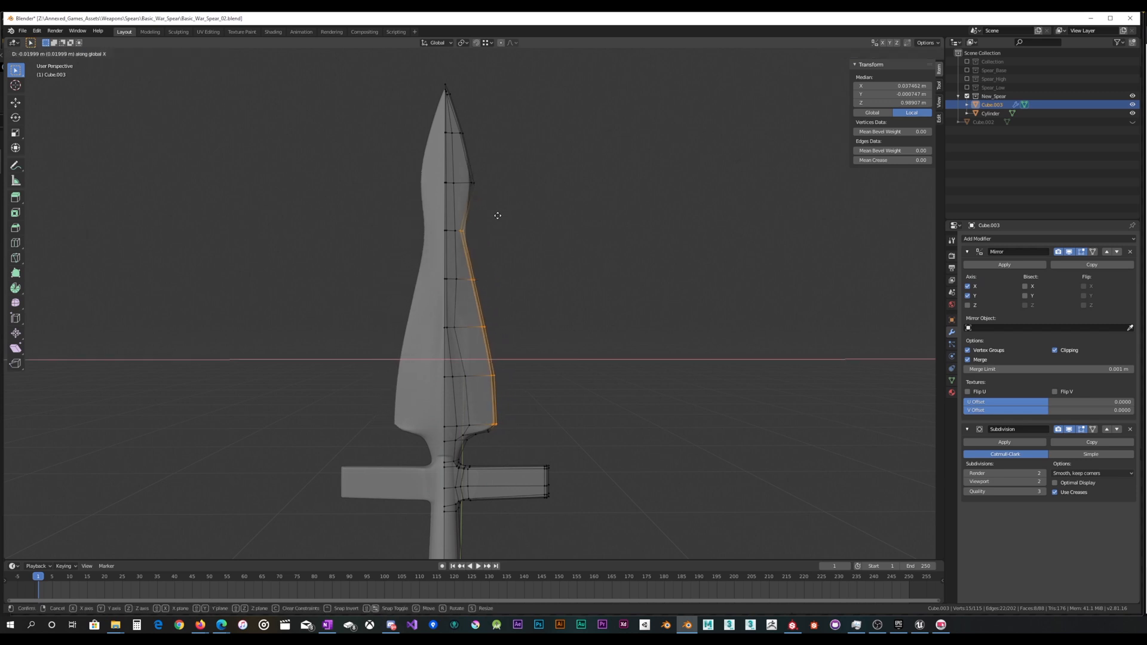
click(497, 216)
Step: Move the mid-blade edge vertices and the edge vertices just above them outward along X to soften the blade's pinched outline
drag(480, 270, 478, 270)
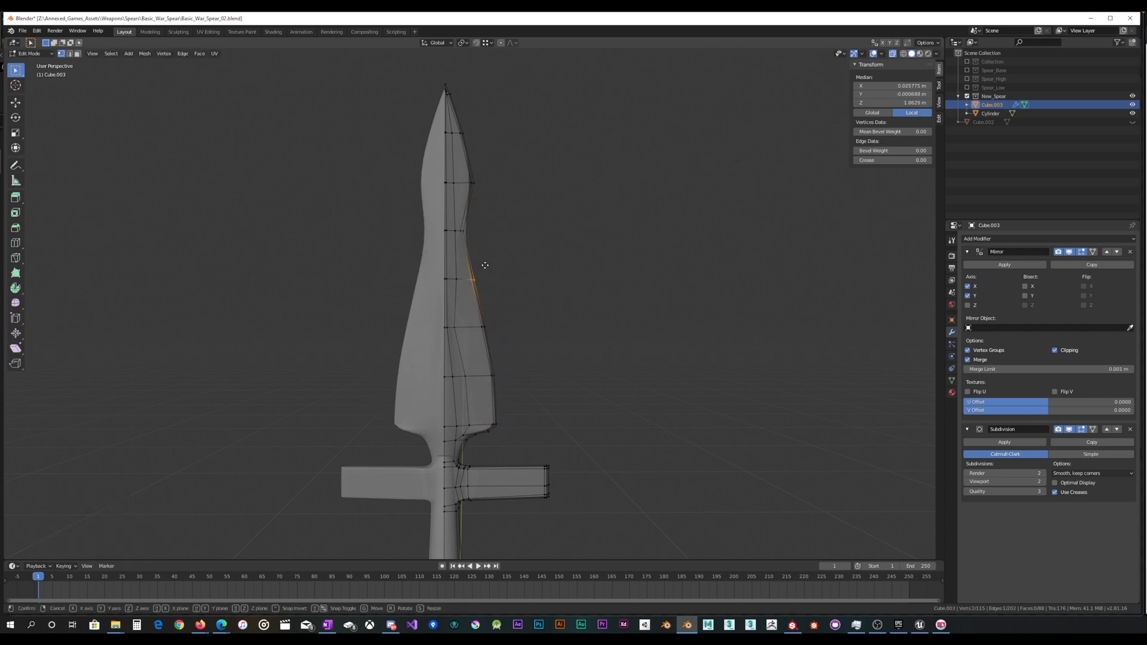
key(g)
key(x)
click(464, 248)
click(463, 232)
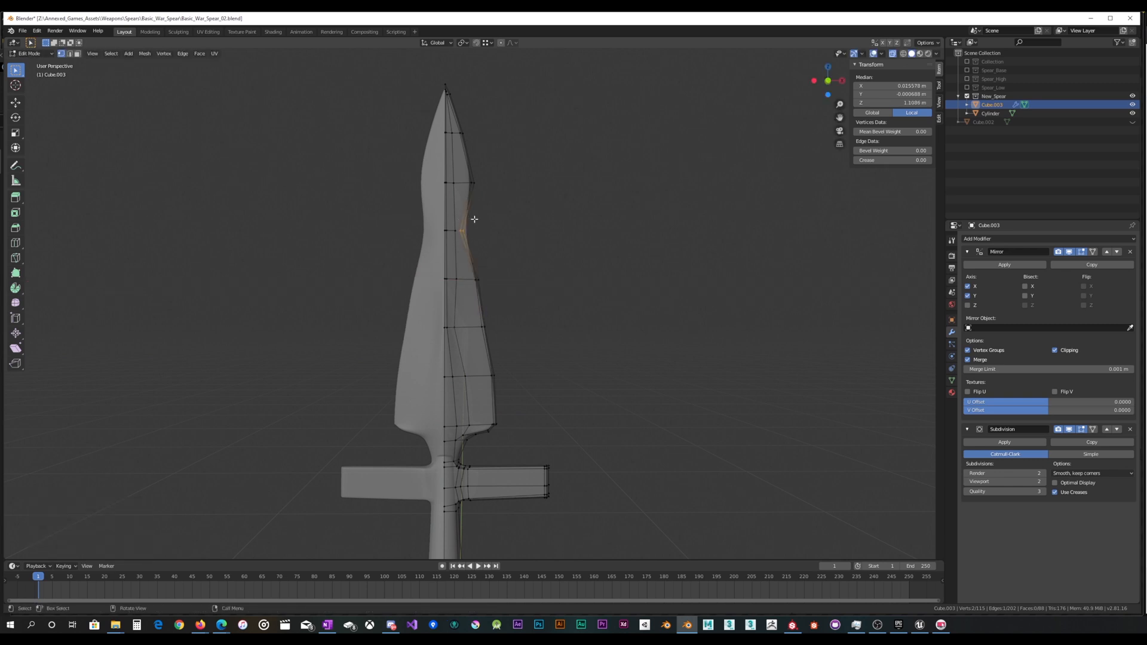
key(g)
key(x)
click(487, 218)
Step: Move the two highest levels of edge vertices below the blade's tip inward along X to straighten the taper
drag(460, 199, 476, 124)
key(g)
key(x)
click(489, 173)
key(g)
key(x)
click(474, 132)
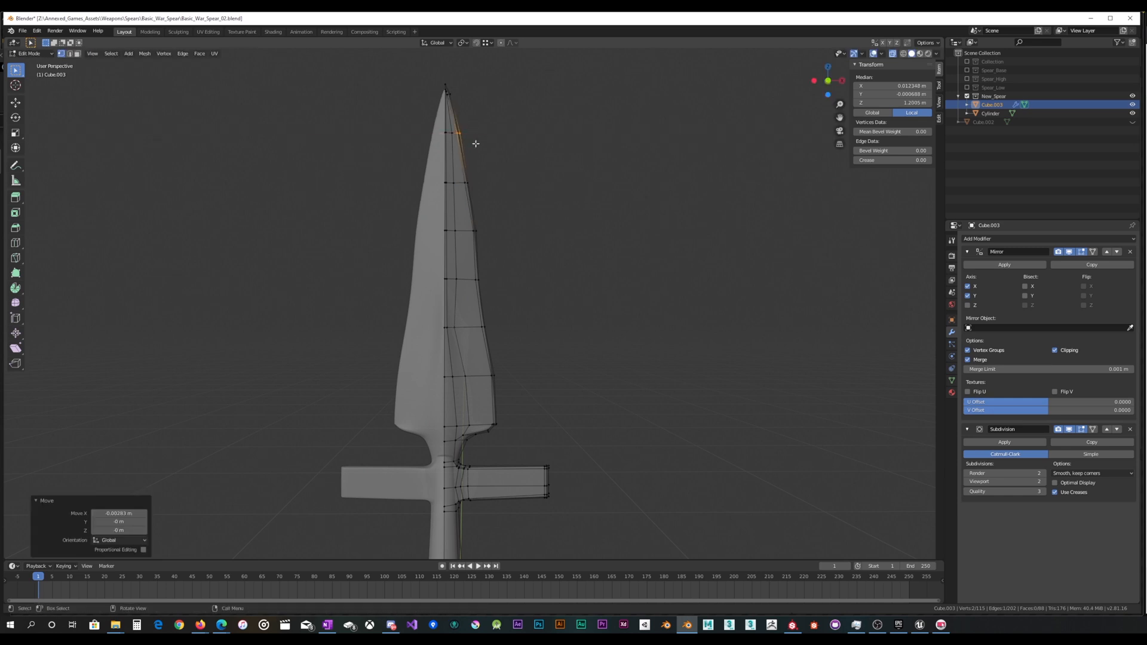
Step: Move the mid-blade edge vertices outward by 0.00321 m along X, and select the edge vertices just below them
drag(465, 293, 491, 264)
key(g)
key(x)
click(485, 325)
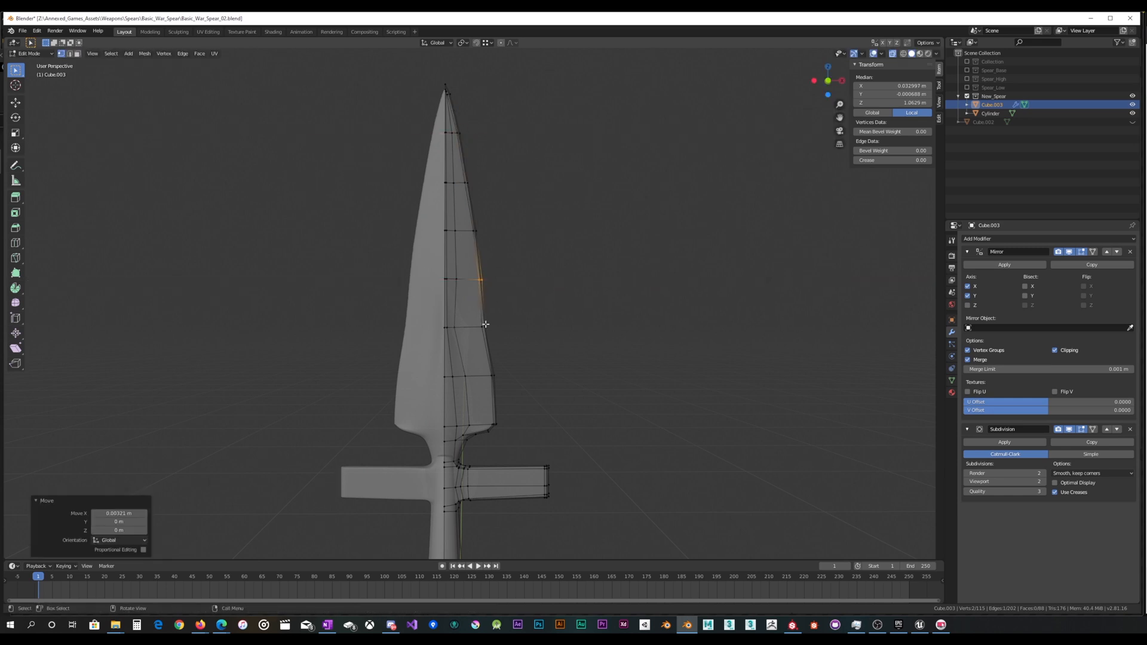
drag(489, 320, 478, 334)
key(x)
click(478, 356)
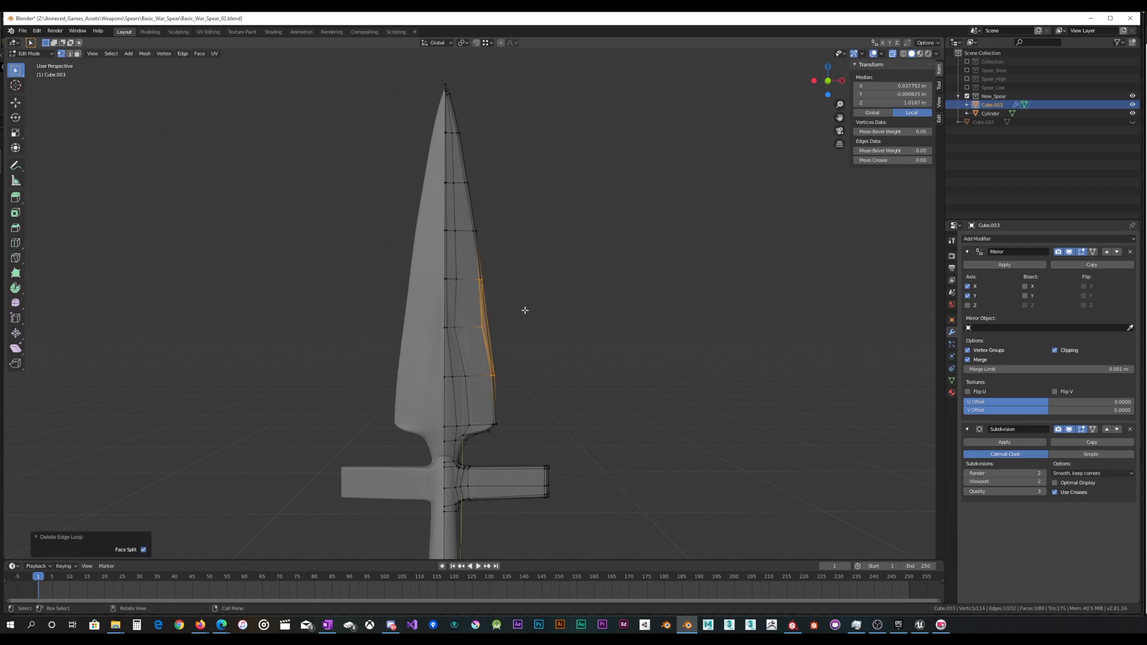
key(ctrl+z)
Step: Move the selected edge vertices outward by 0.0028 m along X and the edge vertices below them inward by -0.0012 m
key(g)
key(x)
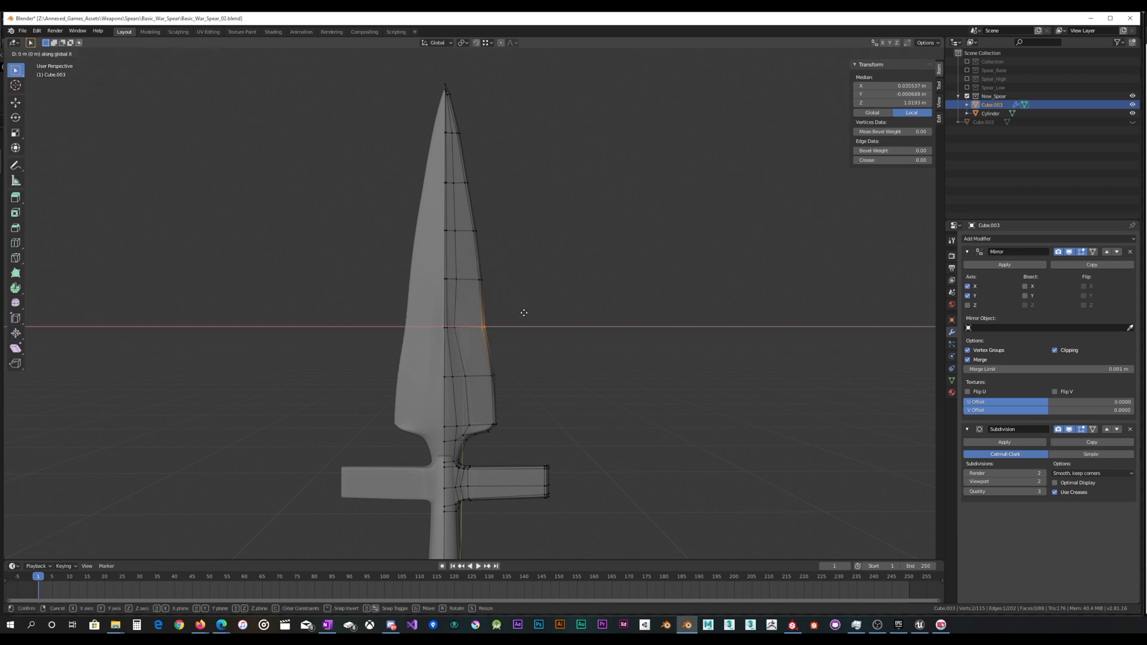
click(527, 313)
click(489, 378)
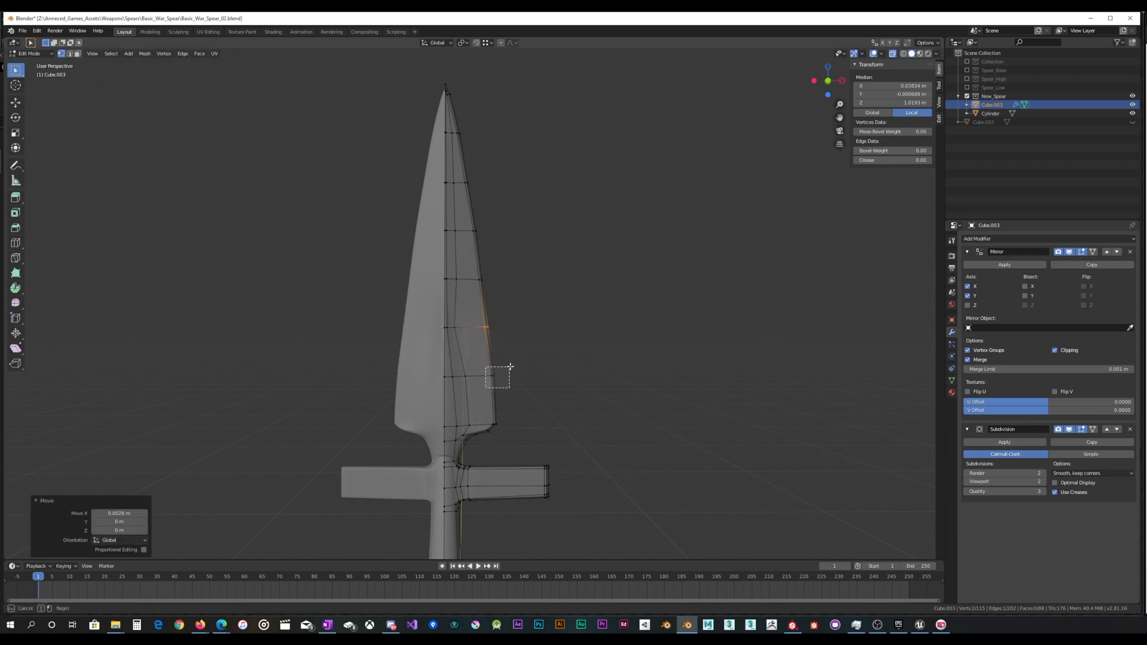
key(g)
key(x)
click(509, 366)
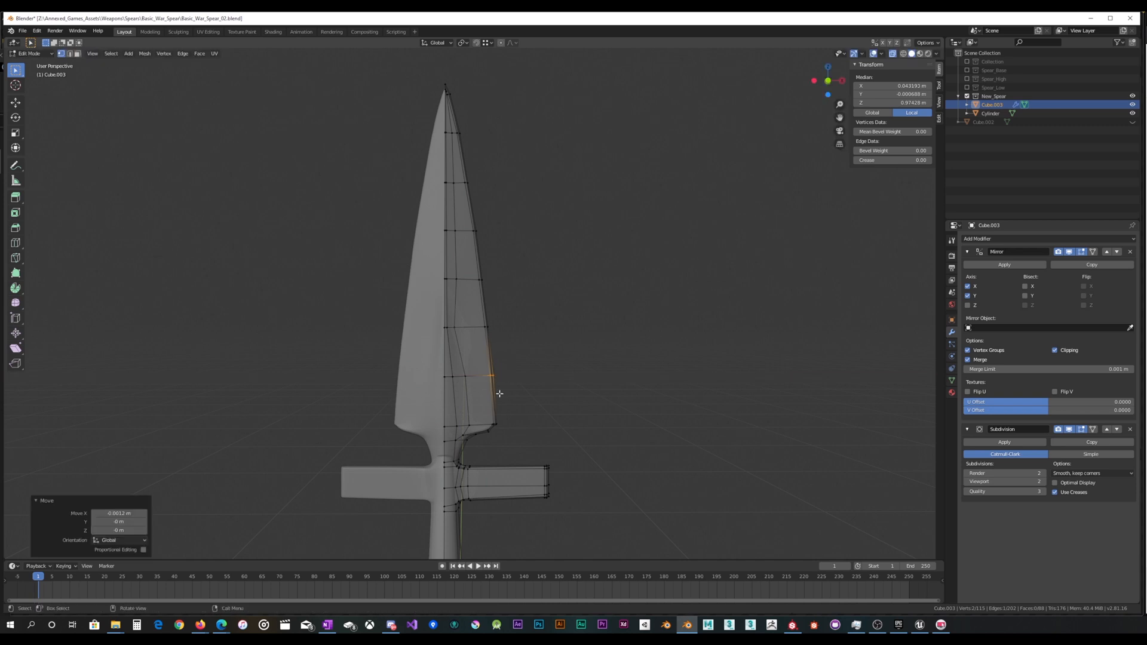
Step: Select the vertices at the blade's lower outer corner and move them outward by 0.00115 m along X
drag(514, 407, 514, 409)
scroll(513, 412, up, 6)
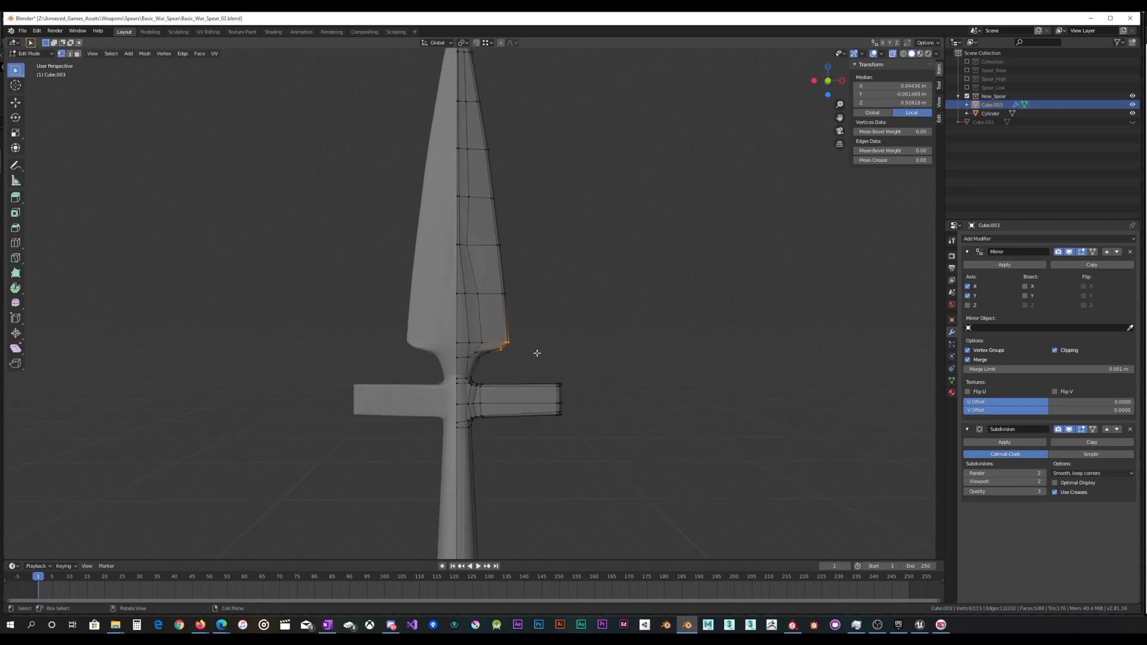
shift+middle_drag(528, 405, 534, 337)
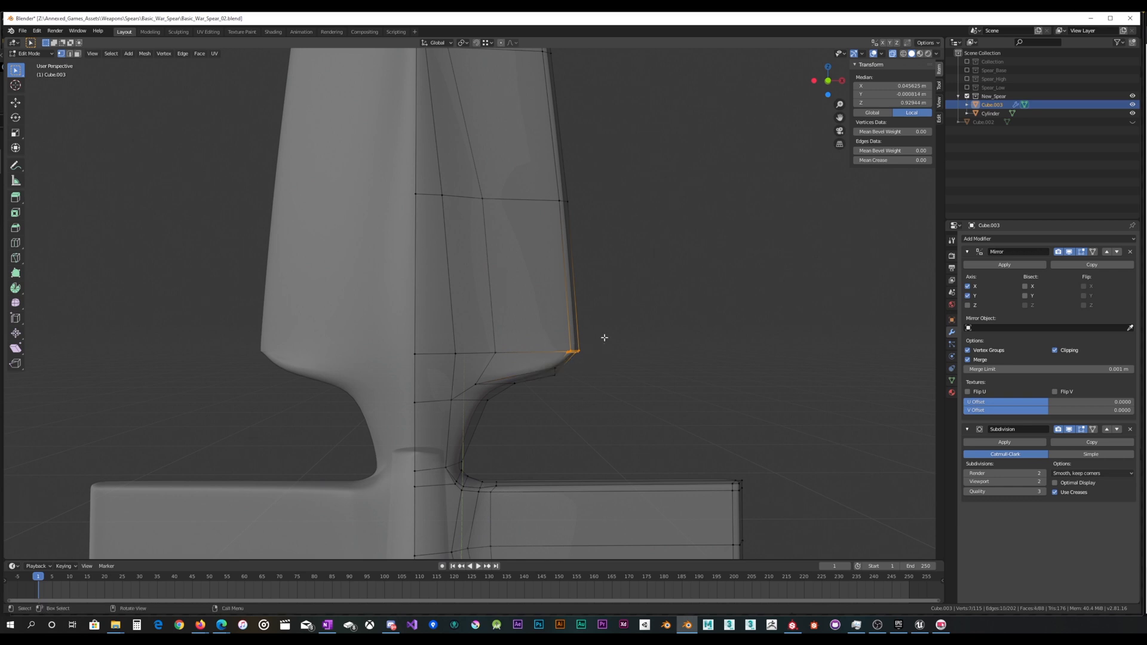
key(g)
key(x)
click(608, 348)
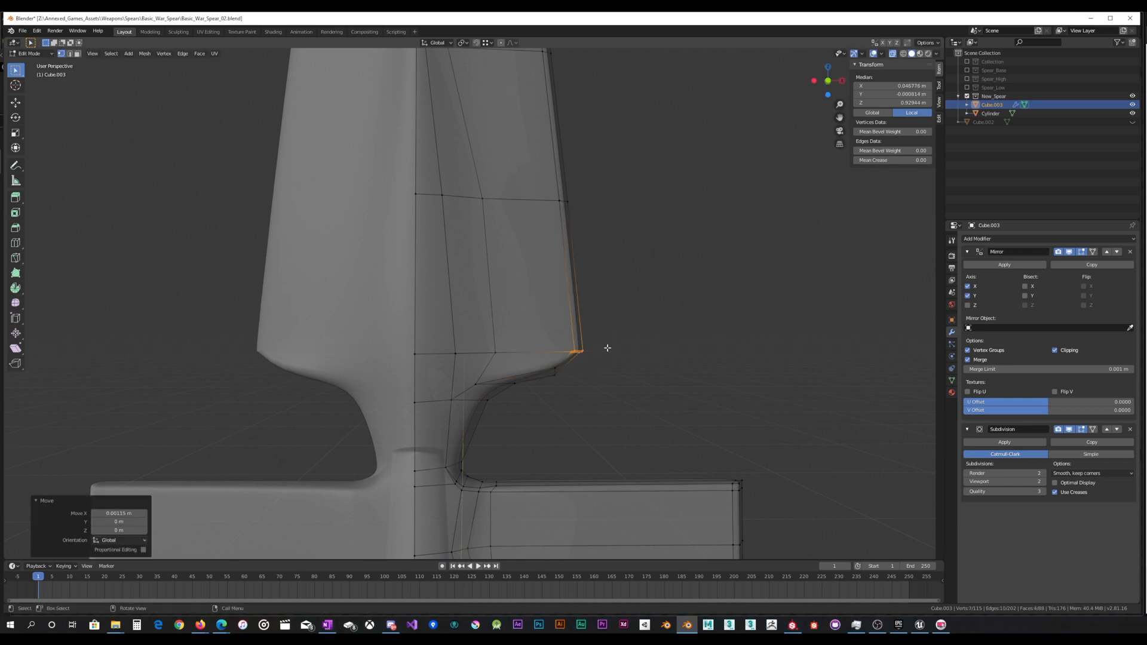
Step: Move the underside vertex pair beside the blade's corner by -0.00478 m in X and 0.00151 m in Z, and its front vertex by -0.00357 m in X
drag(545, 387, 568, 361)
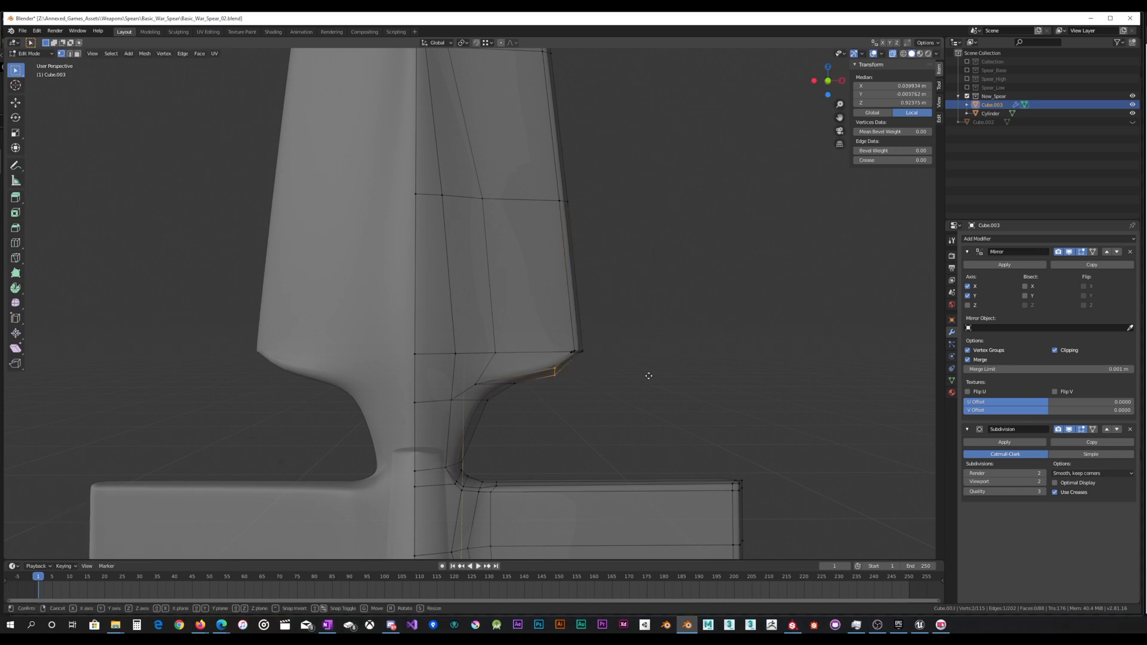
key(g)
click(633, 370)
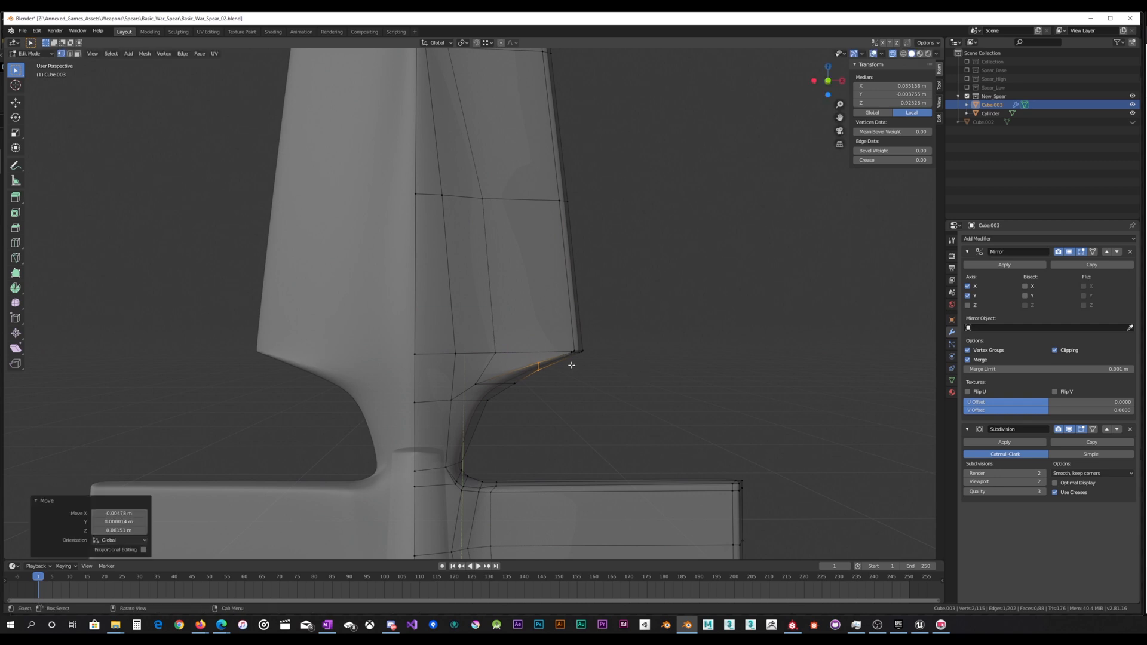
click(543, 362)
key(g)
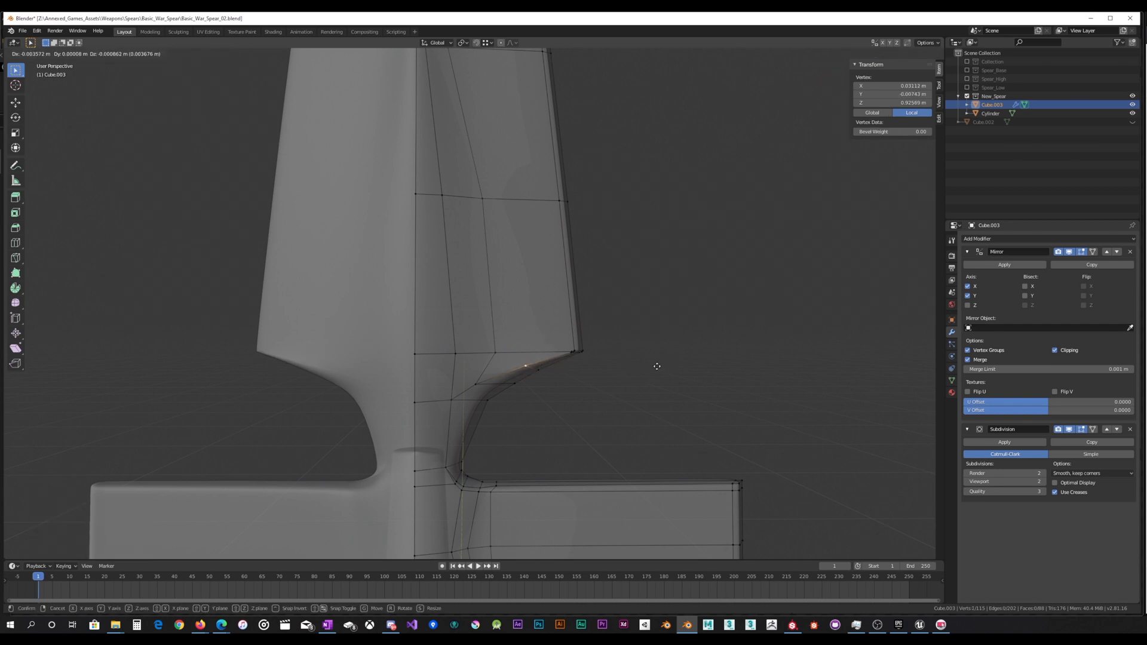
click(656, 366)
Step: Move the front vertex on the blade's underside curve by 0.00428 m along Y
shift+middle_drag(659, 380, 540, 317)
scroll(543, 320, up, 12)
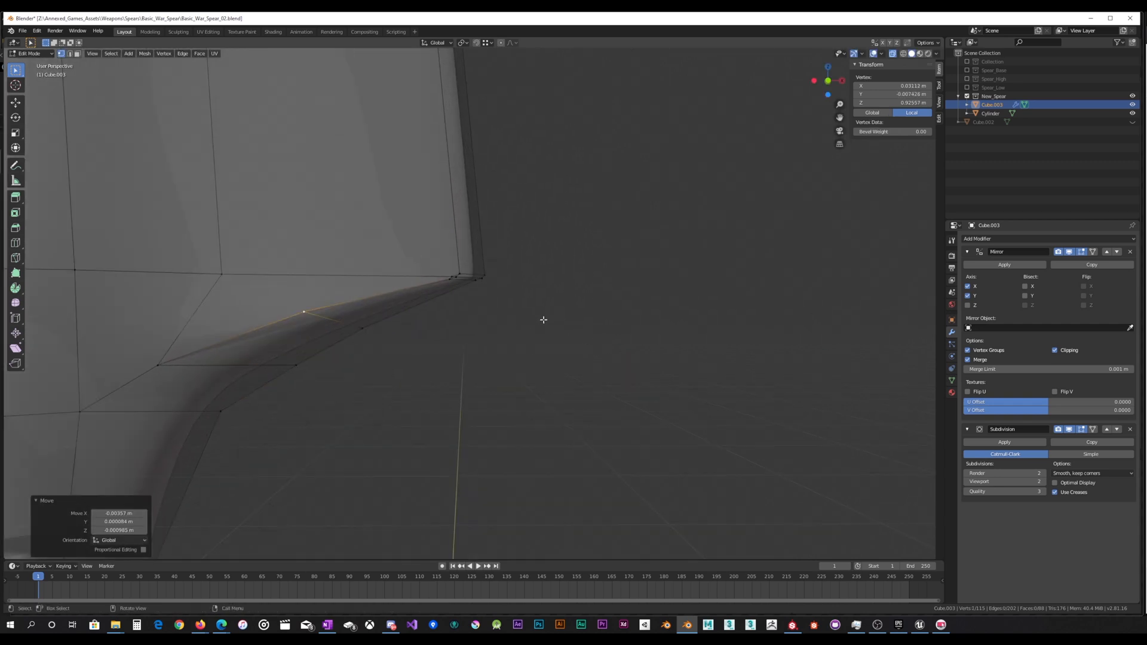
scroll(420, 279, down, 2)
middle_drag(419, 278, 511, 294)
scroll(360, 270, up, 5)
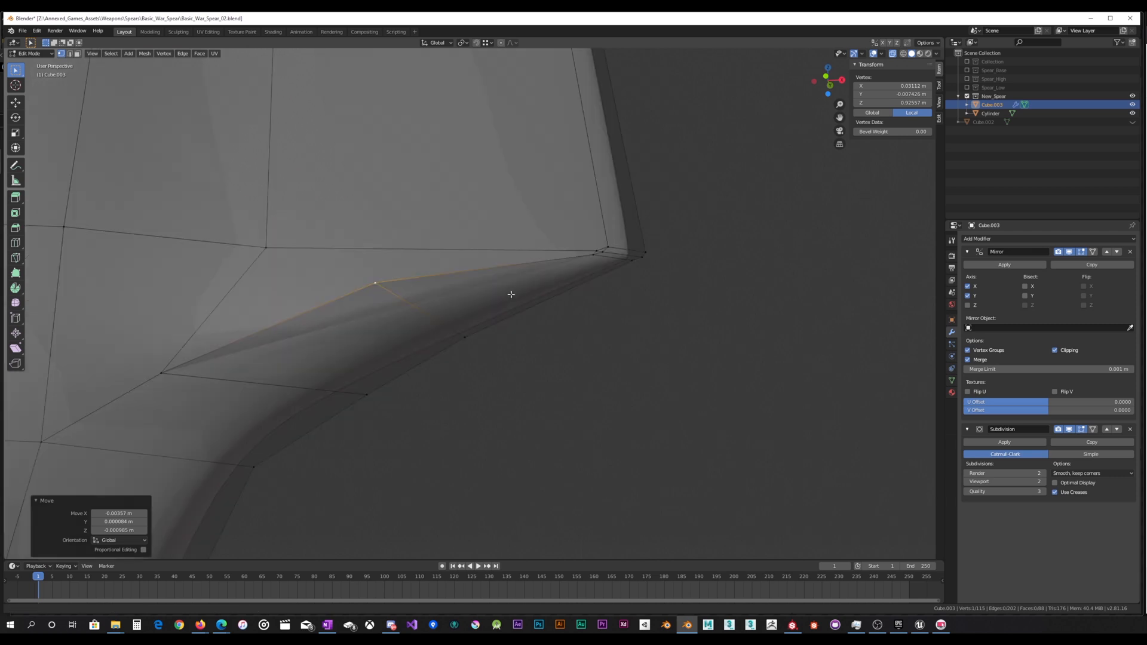
middle_drag(420, 289, 383, 329)
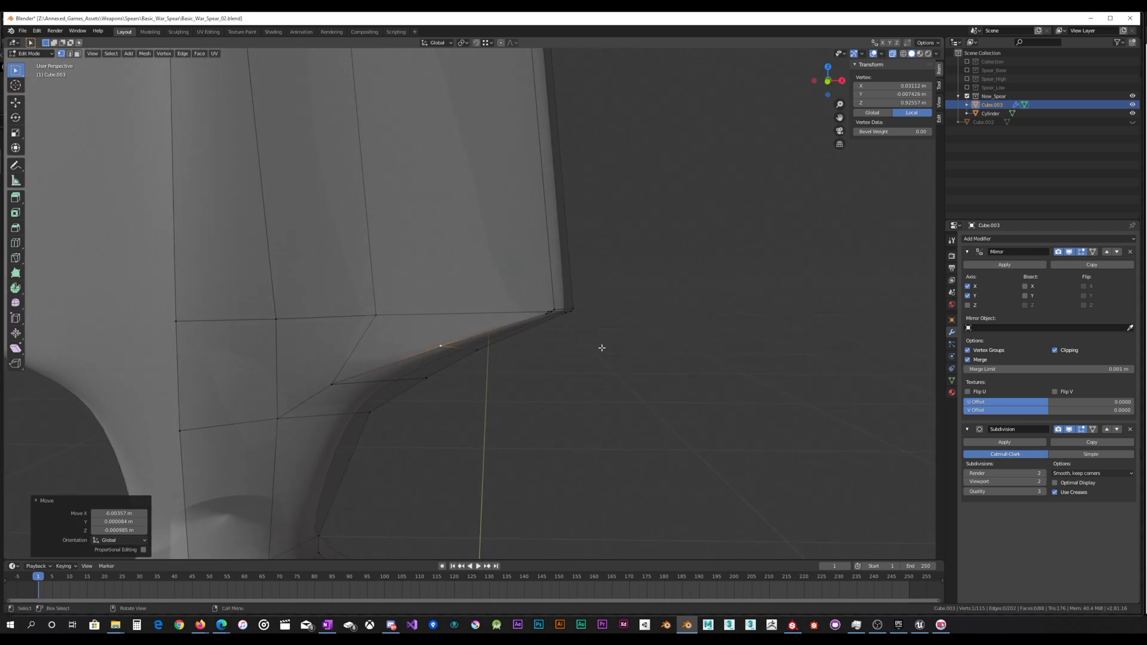
middle_drag(601, 348, 474, 317)
key(g)
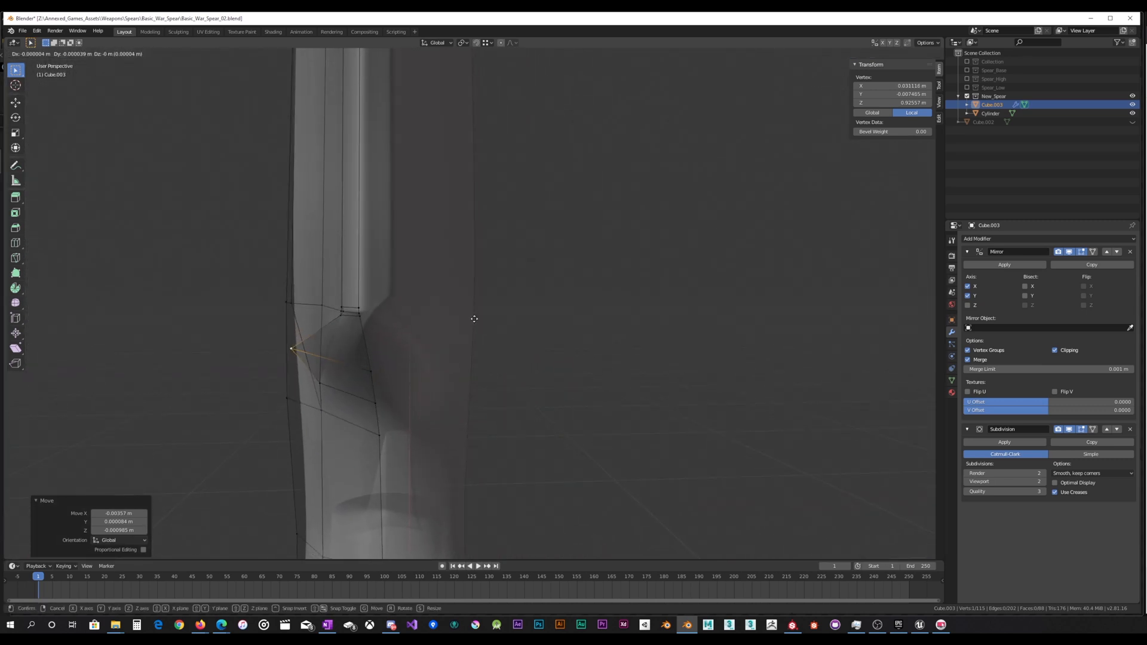
key(y)
click(517, 321)
Step: Try dissolving the middle edge loop that runs through the blade's lower outer corner, and undo it
middle_drag(514, 320, 580, 278)
scroll(609, 314, down, 6)
scroll(551, 308, up, 8)
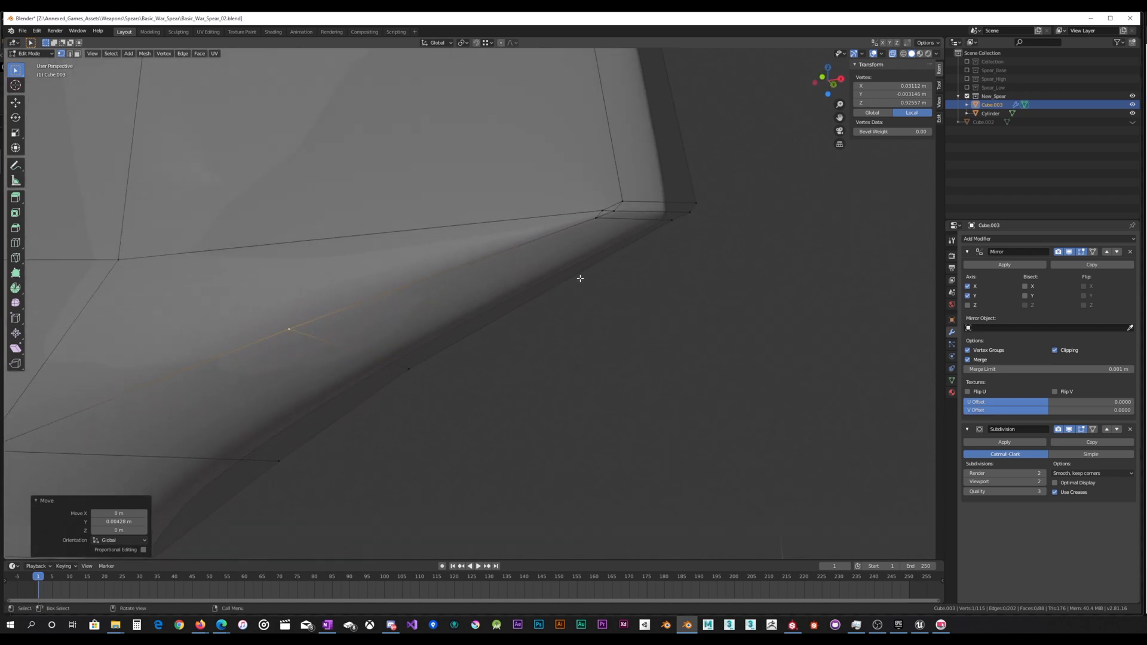
alt+click(619, 218)
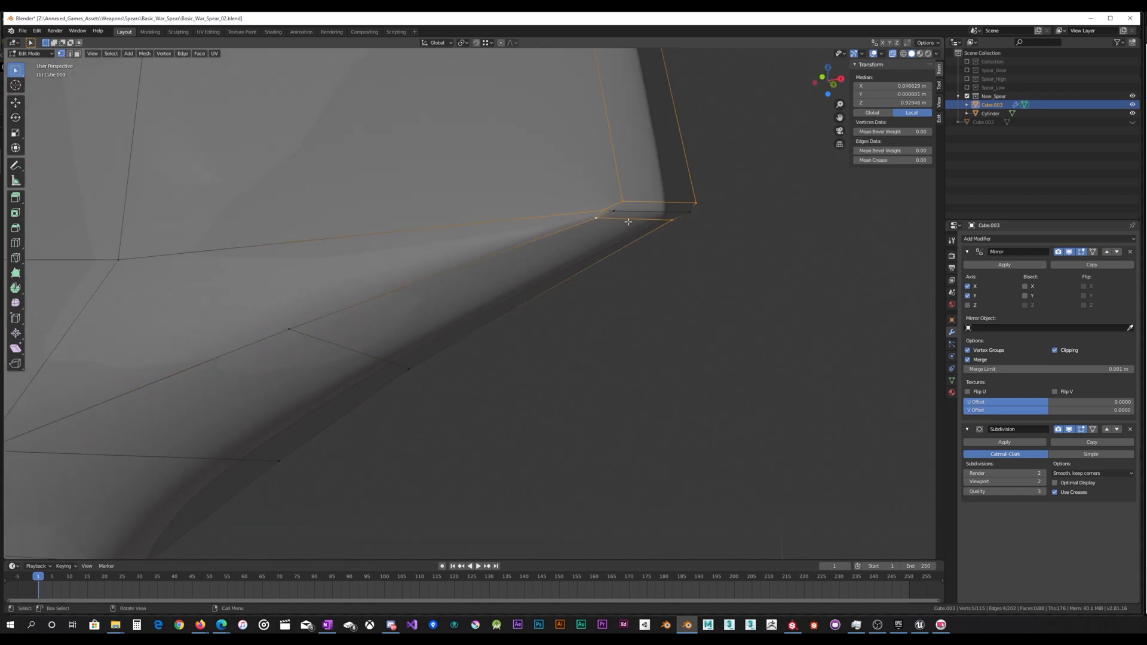
alt+click(643, 214)
key(x)
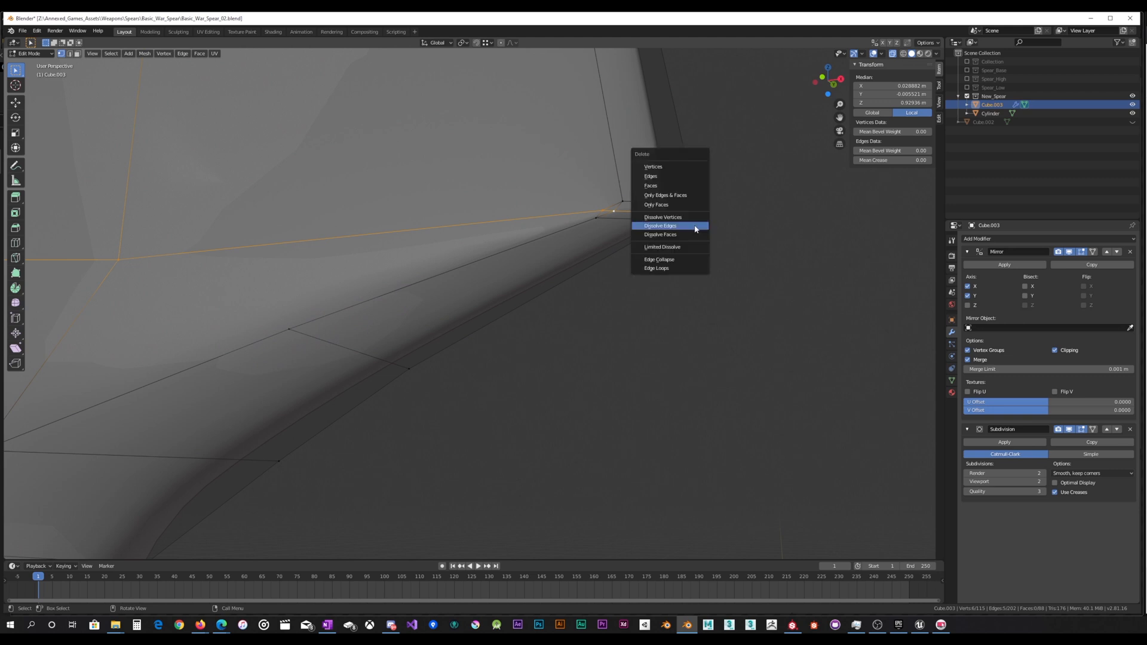
click(694, 226)
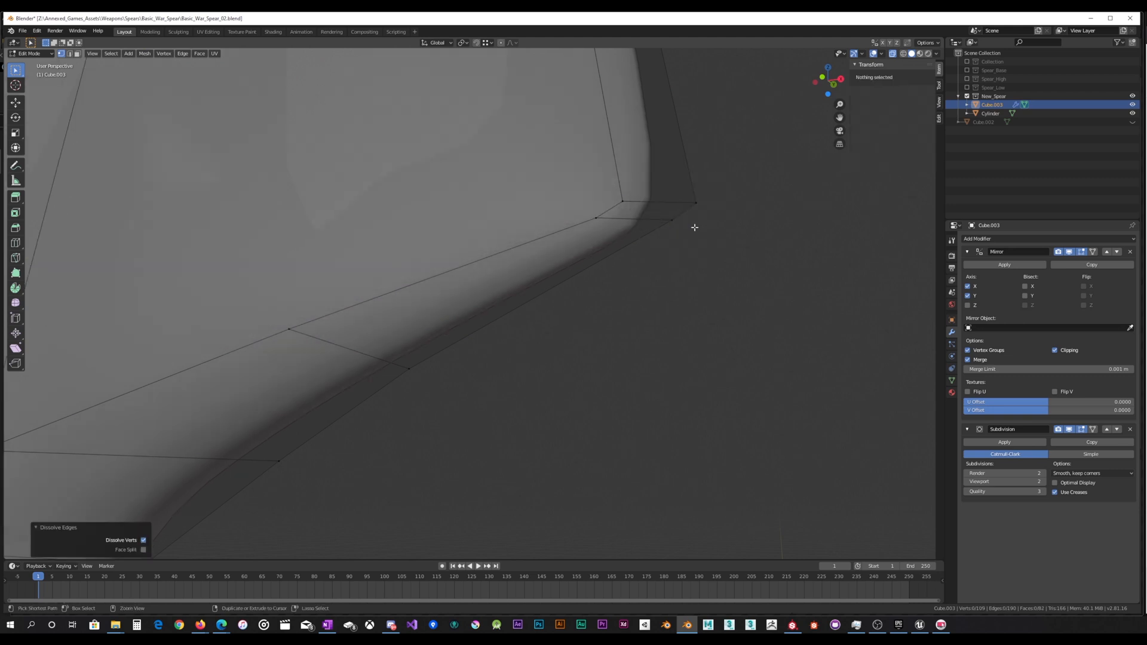
key(ctrl+z)
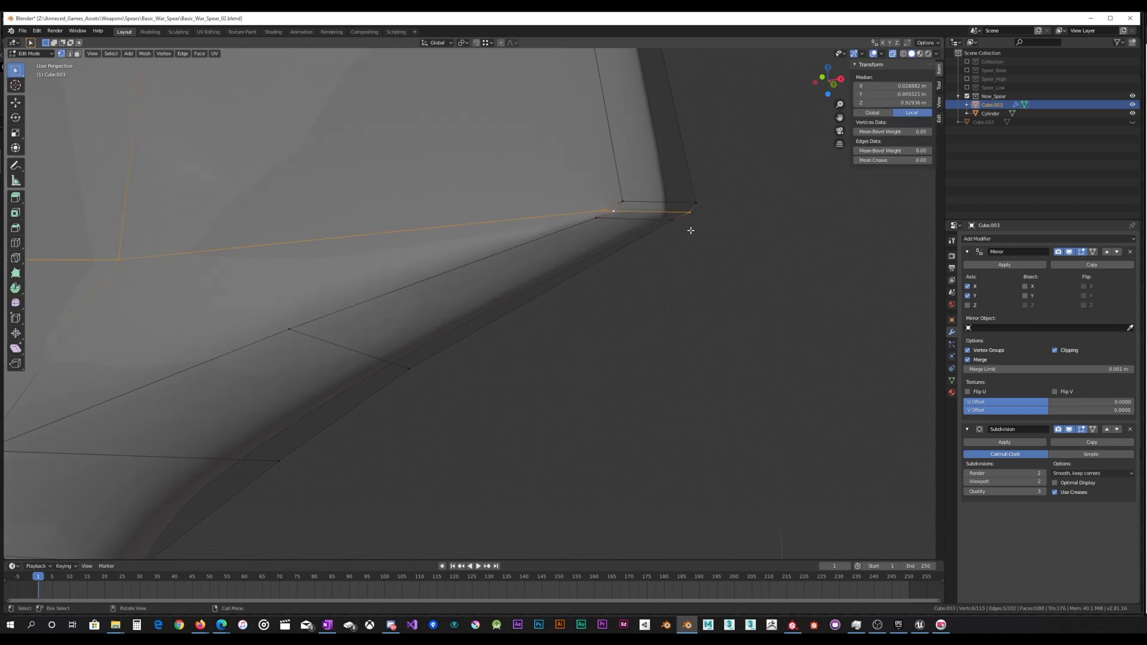
Step: Slide the lower vertex pair at the blade's outer corner along the underside edge, away from the corner
middle_drag(691, 230, 684, 236)
key(alt+a)
alt+click(595, 239)
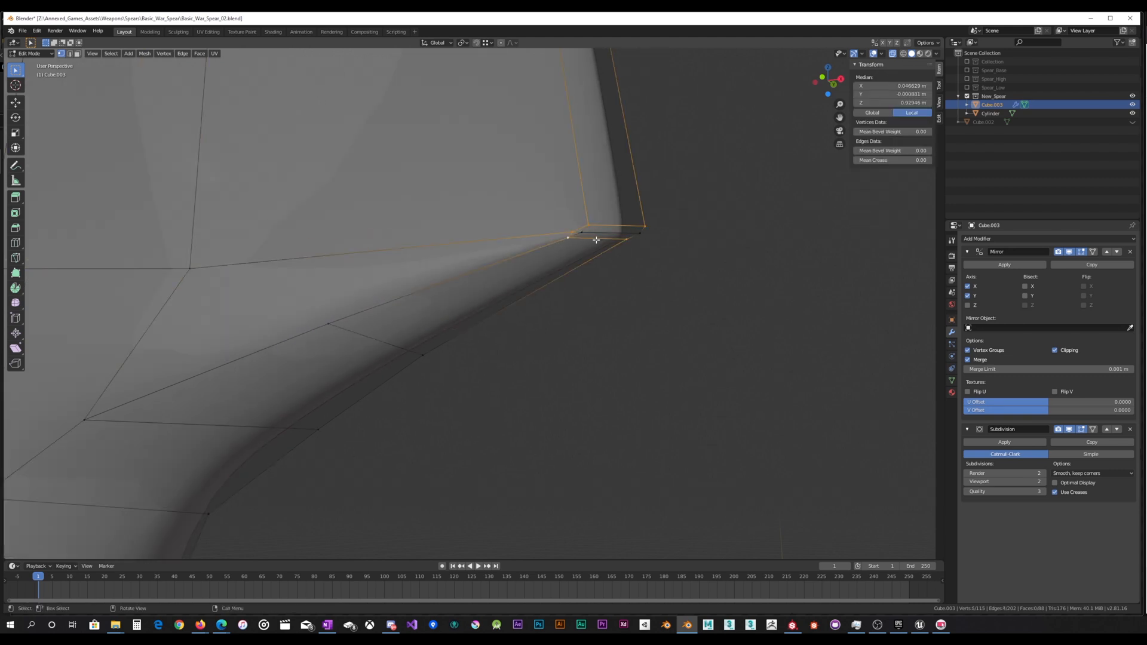
click(562, 238)
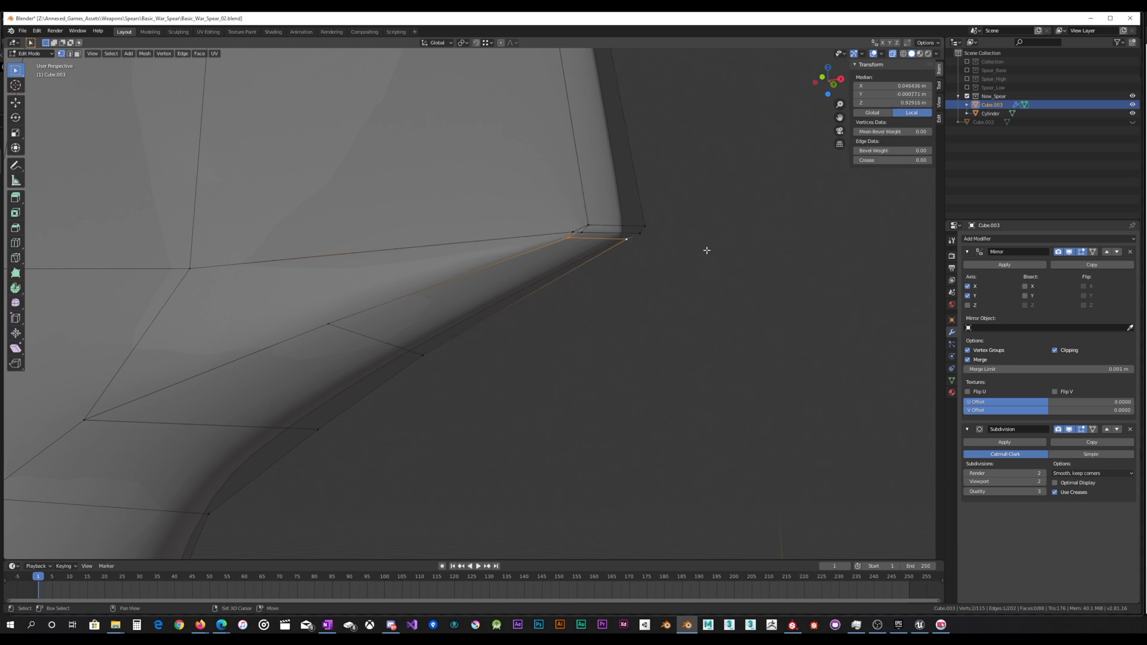
key(shift+v)
Step: Slide the upper vertex pair at the blade's outer corner up along the cutting edge, and review the corner in Object Mode
click(648, 227)
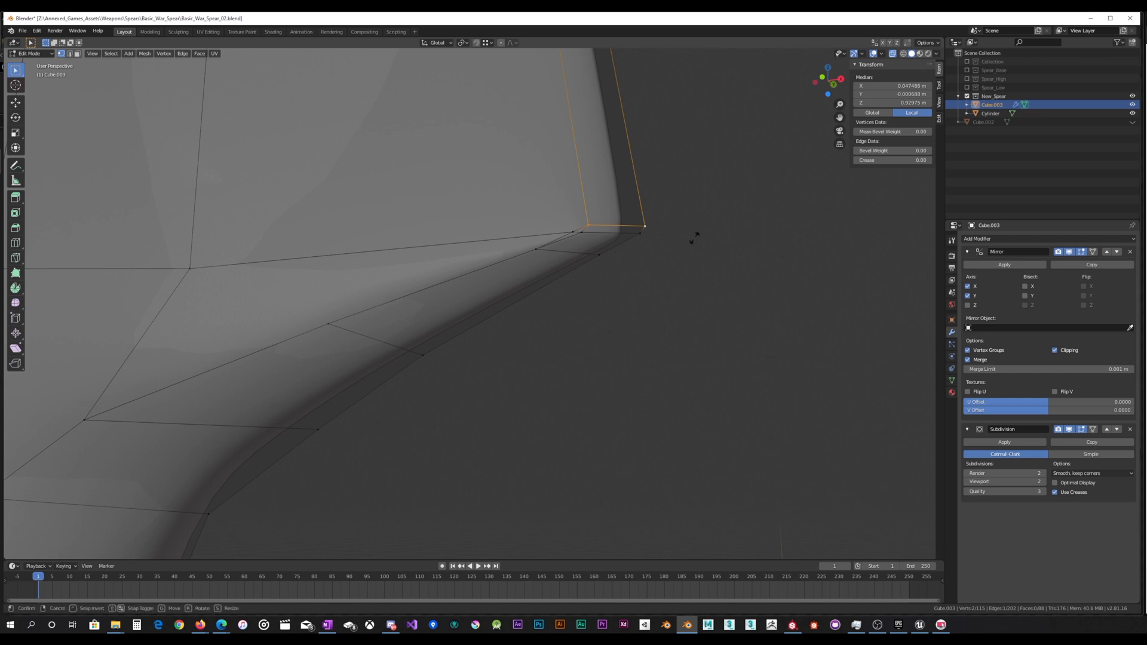
key(shift+v)
click(698, 210)
mouse_move(697, 211)
middle_down()
mouse_move(622, 247)
mouse_move(702, 241)
mouse_move(711, 225)
middle_up()
key(Tab)
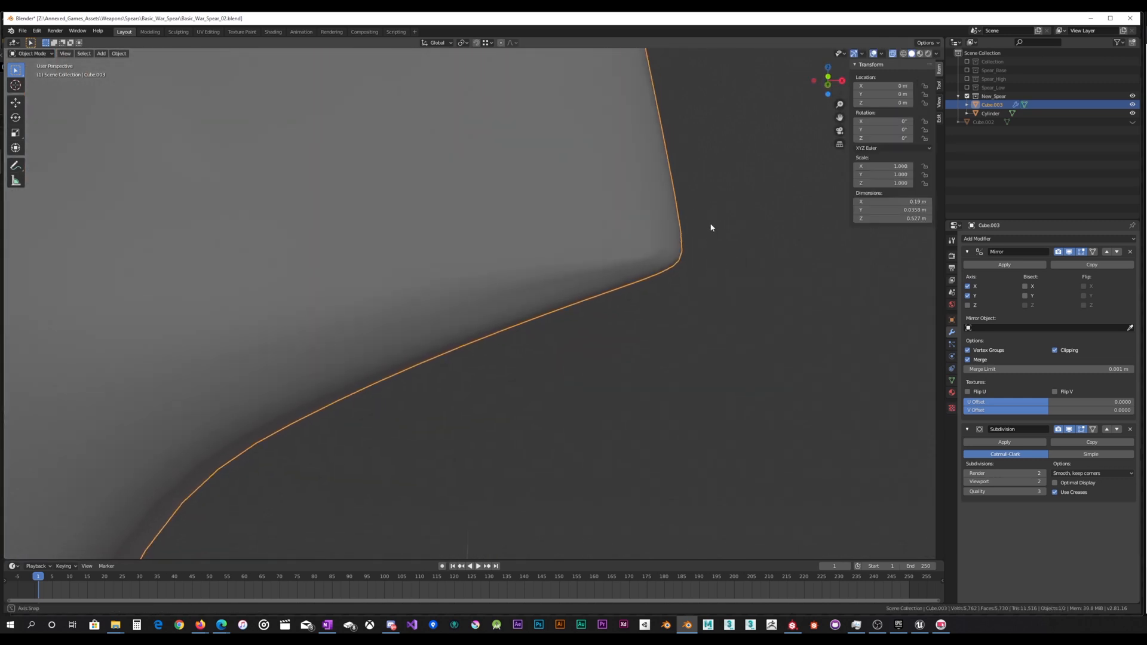
Step: Move the inner vertex pair at the blade's lower outer corner by -0.00032 m in X and 0.000477 m in Z
scroll(580, 233, down, 6)
mouse_move(550, 243)
middle_down()
mouse_move(583, 256)
mouse_move(558, 259)
middle_up()
key(Tab)
scroll(559, 258, up, 5)
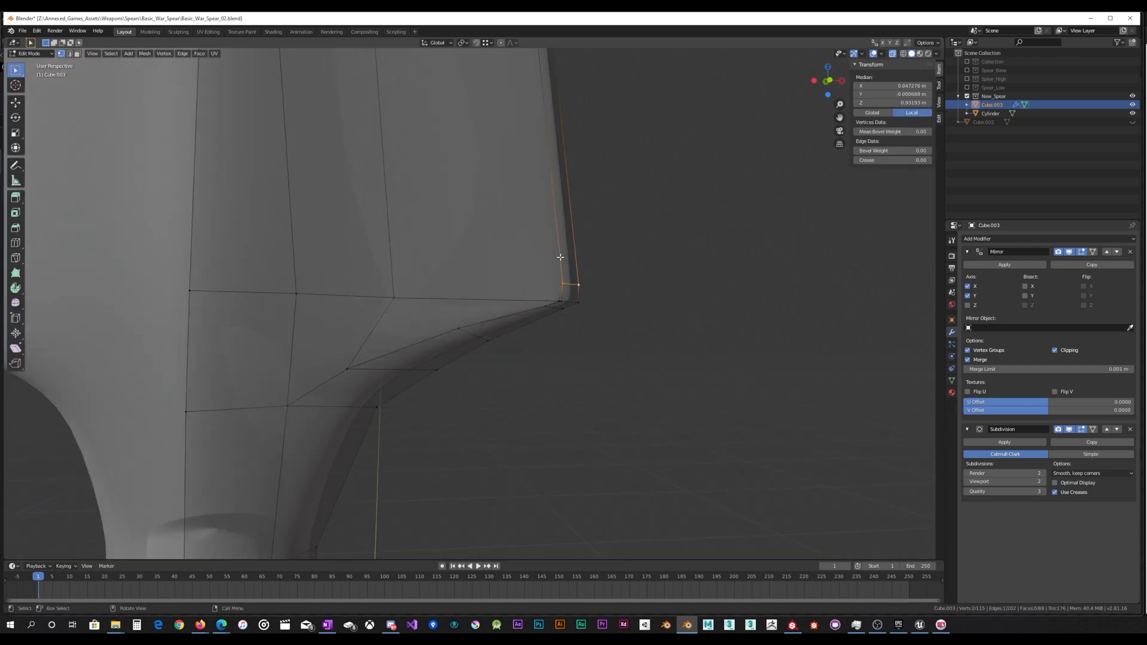
drag(608, 292, 611, 290)
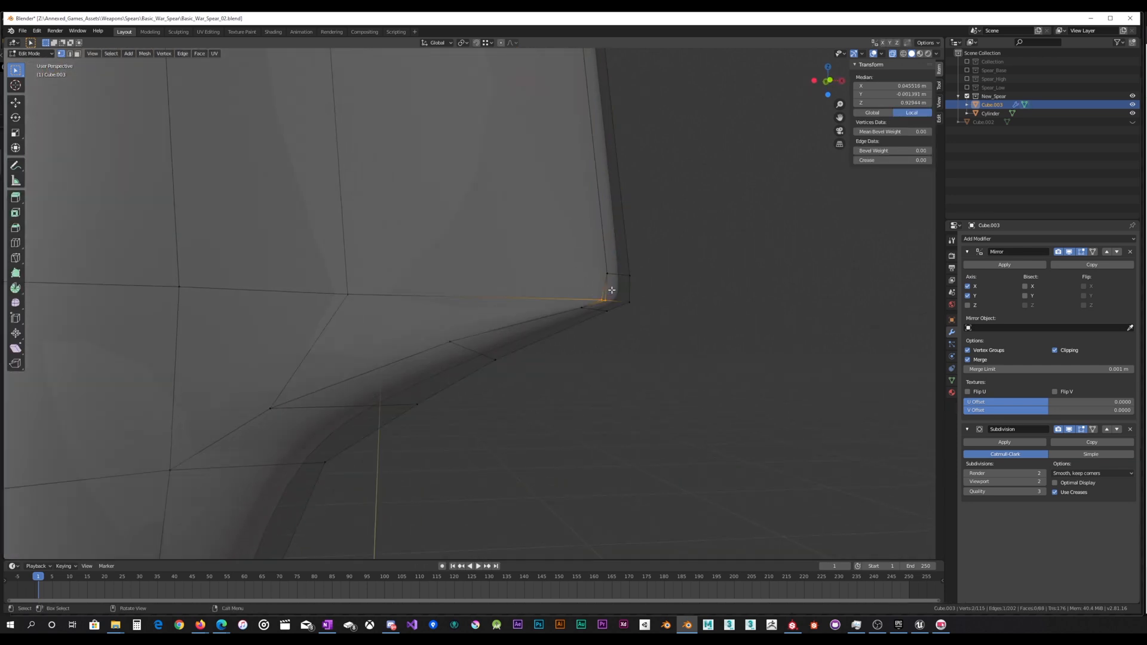
key(g)
click(617, 283)
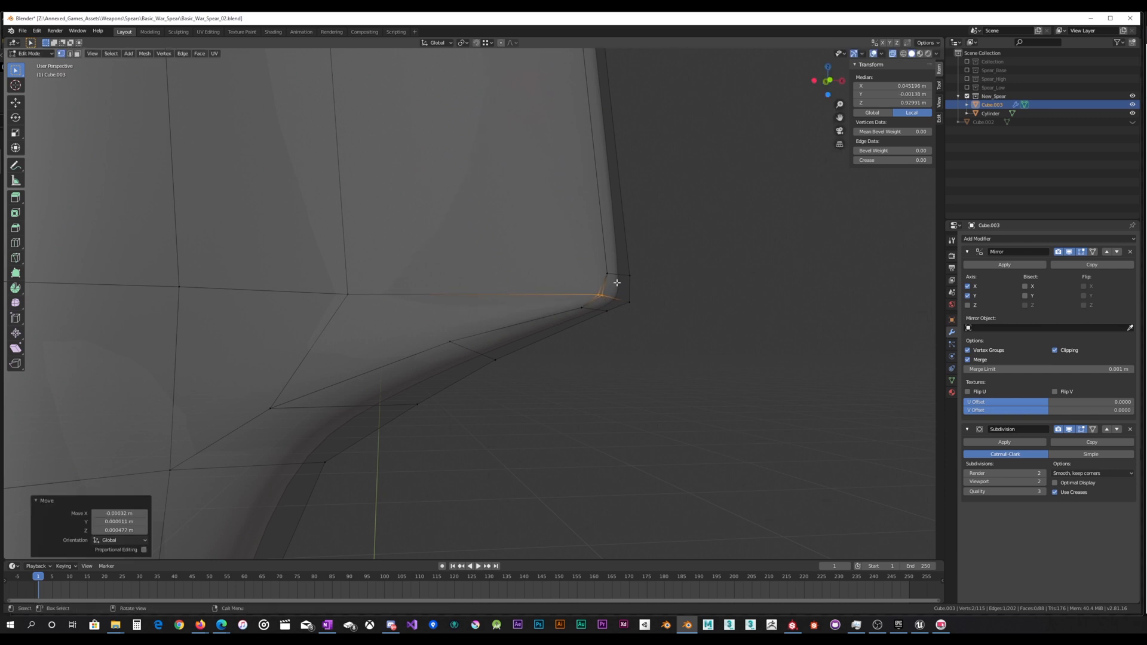
Step: Move the single vertex just inside the blade's outer corner by -0.00106 m in X, 0.000133 m in Y and 0.000238 m in Z
click(591, 293)
key(g)
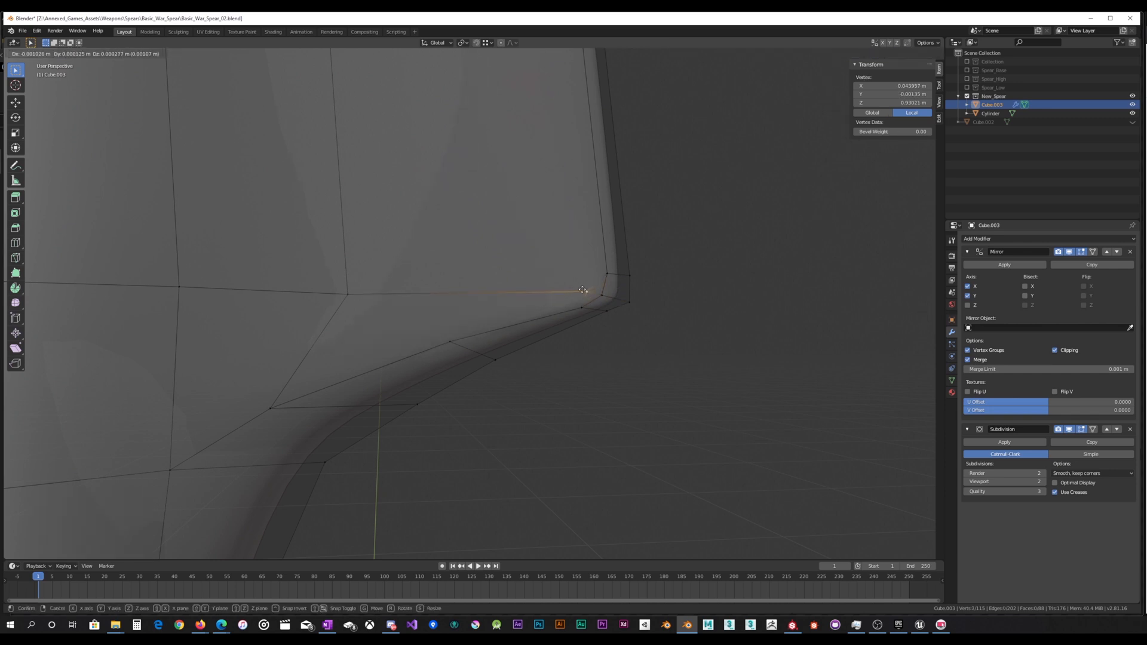
click(582, 291)
mouse_move(583, 290)
middle_down()
mouse_move(577, 275)
mouse_move(565, 279)
middle_up()
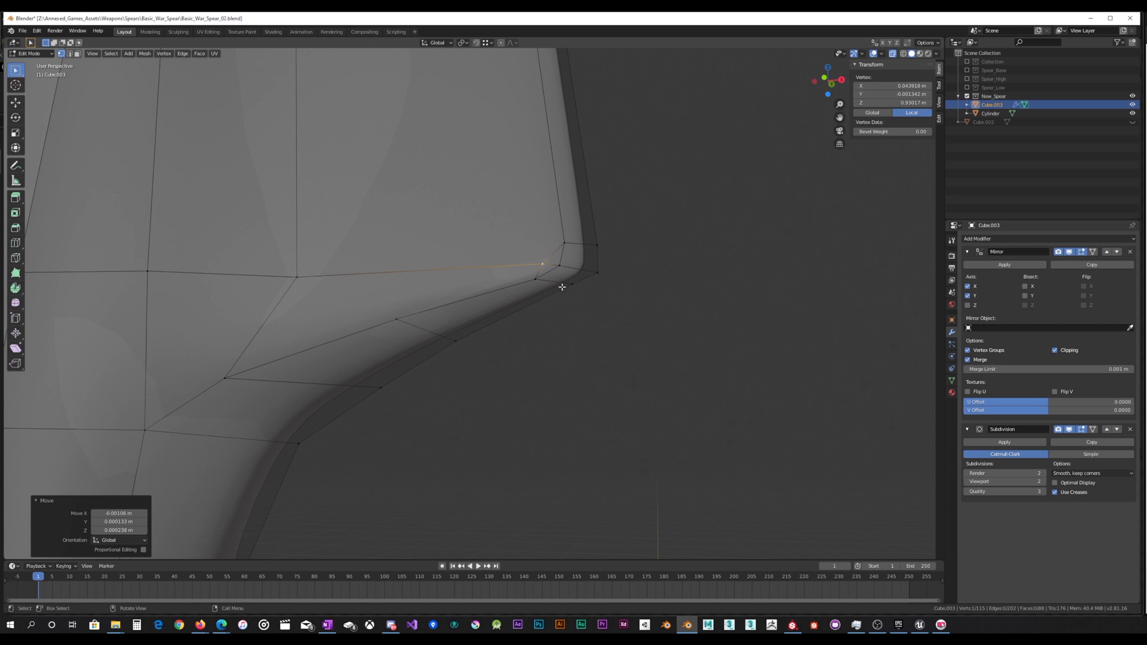
Step: Slide the lower vertex pair at the blade's outer corner along the underside edge, closer to the corner
click(569, 287)
shift+click(538, 279)
key(g)
key(g)
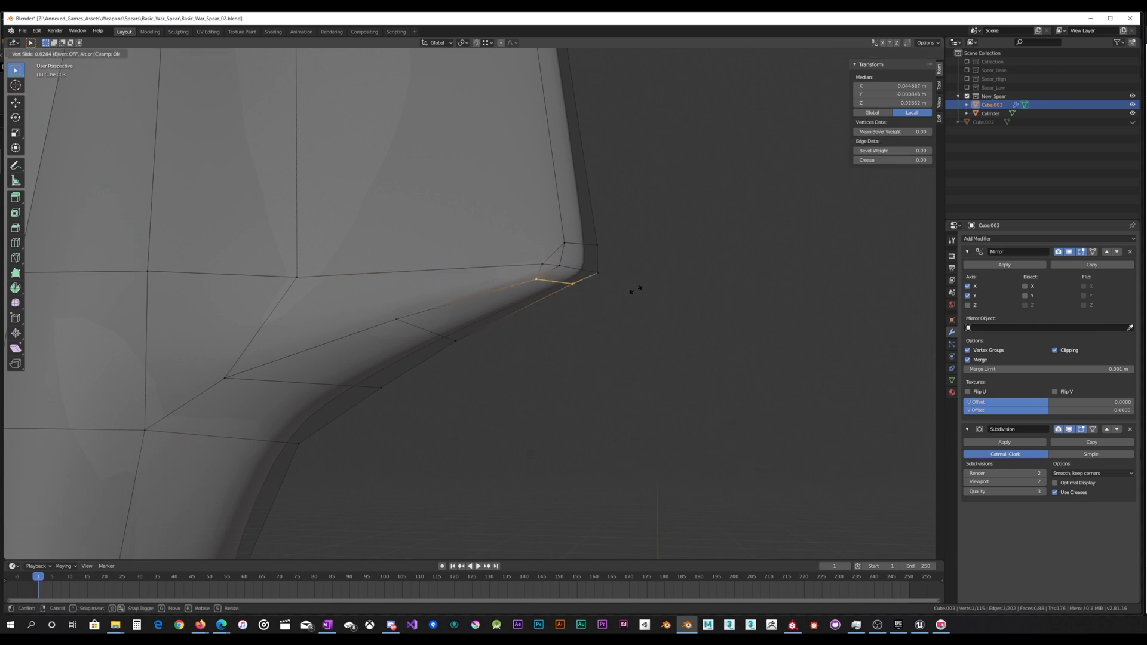
click(641, 288)
Step: Slide the upper vertex pair at the blade's outer corner down along the cutting edge, and review the spearhead in Object Mode
mouse_move(553, 243)
mouse_down()
mouse_move(647, 235)
mouse_move(615, 239)
mouse_up()
key(g)
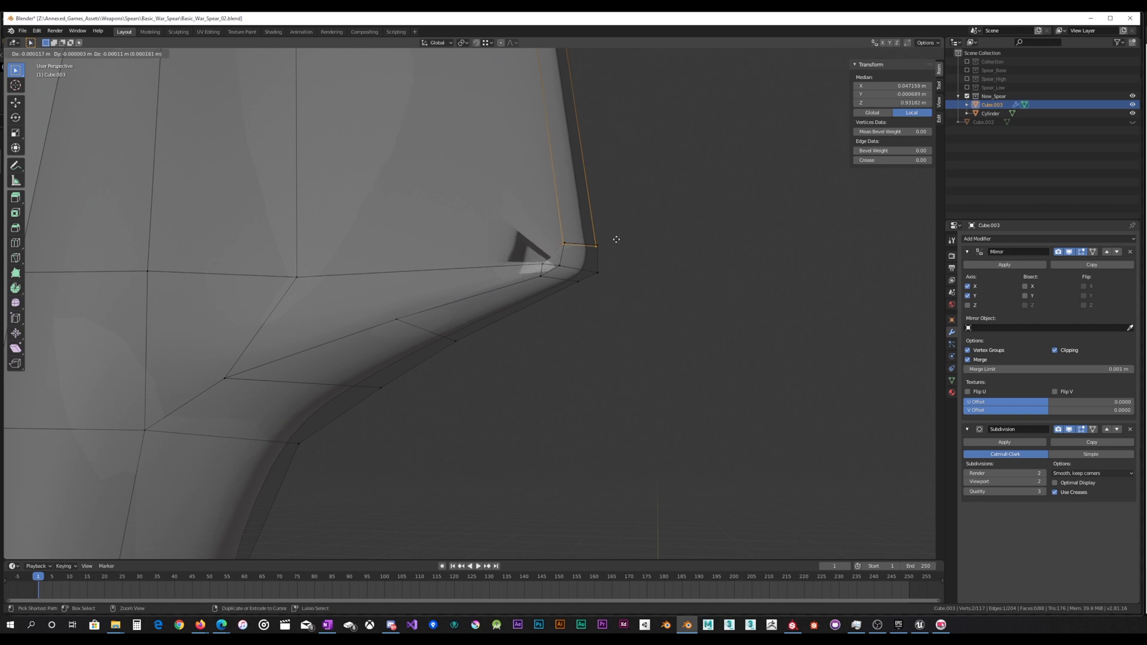
click(658, 238)
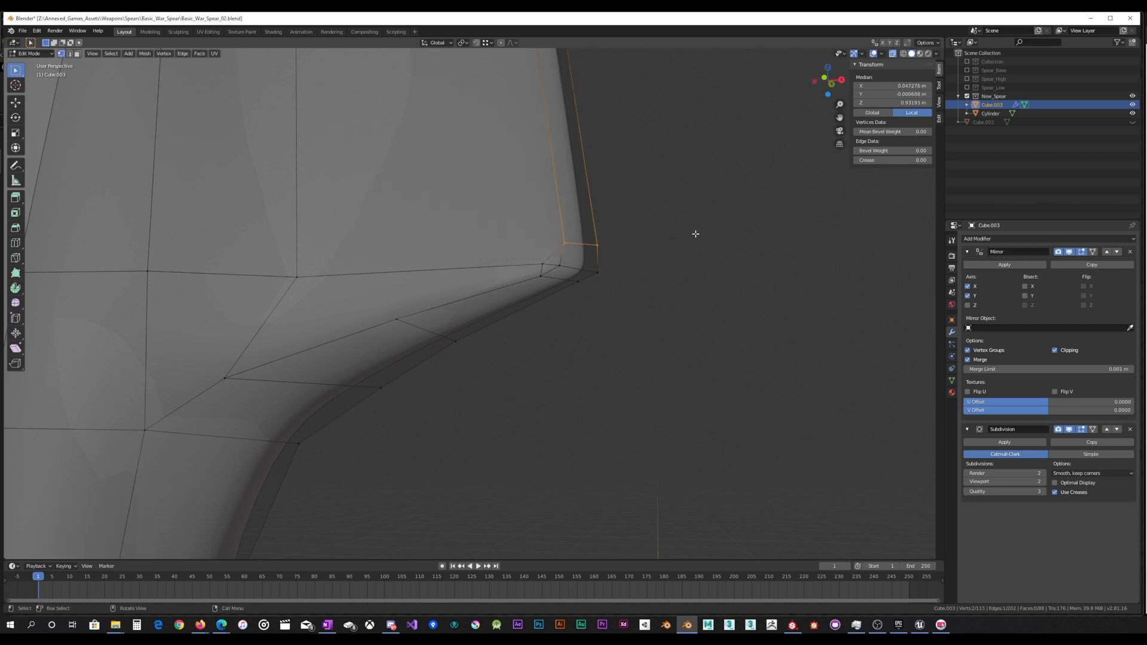
key(g)
key(g)
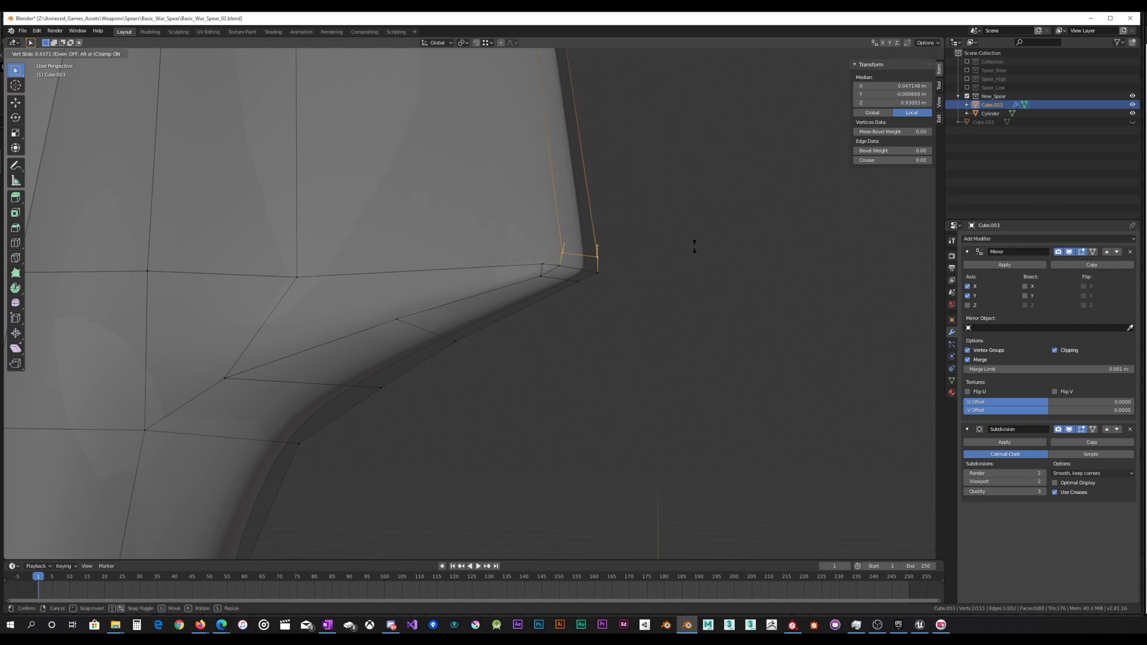
click(694, 246)
scroll(666, 256, down, 5)
key(Tab)
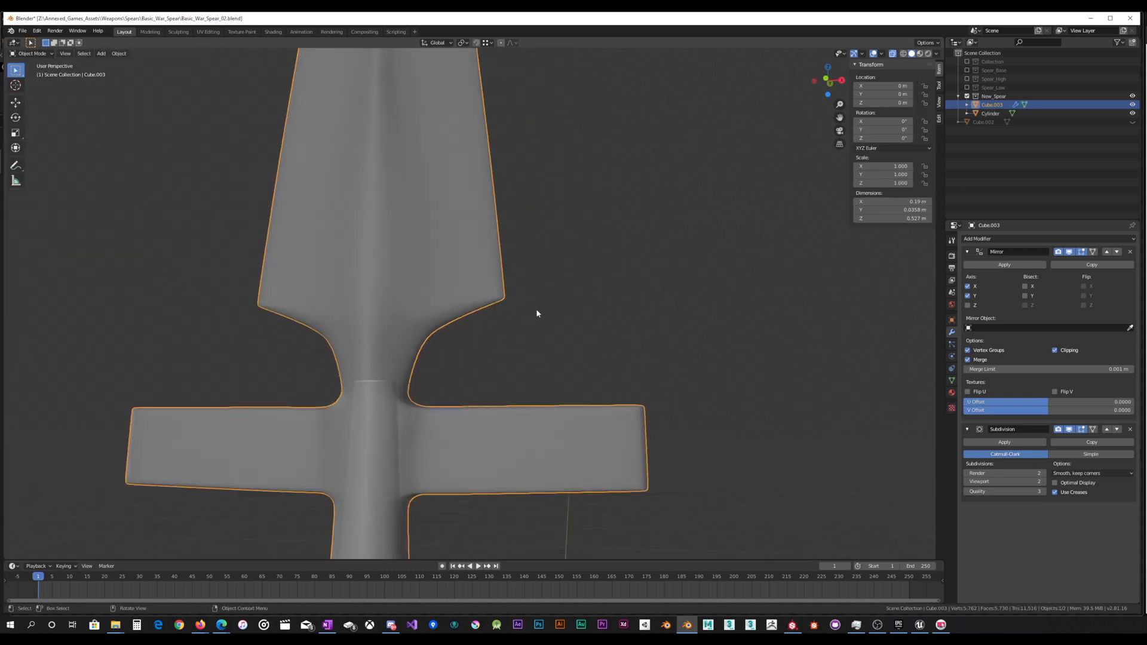
scroll(536, 311, down, 4)
middle_drag(537, 310, 560, 260)
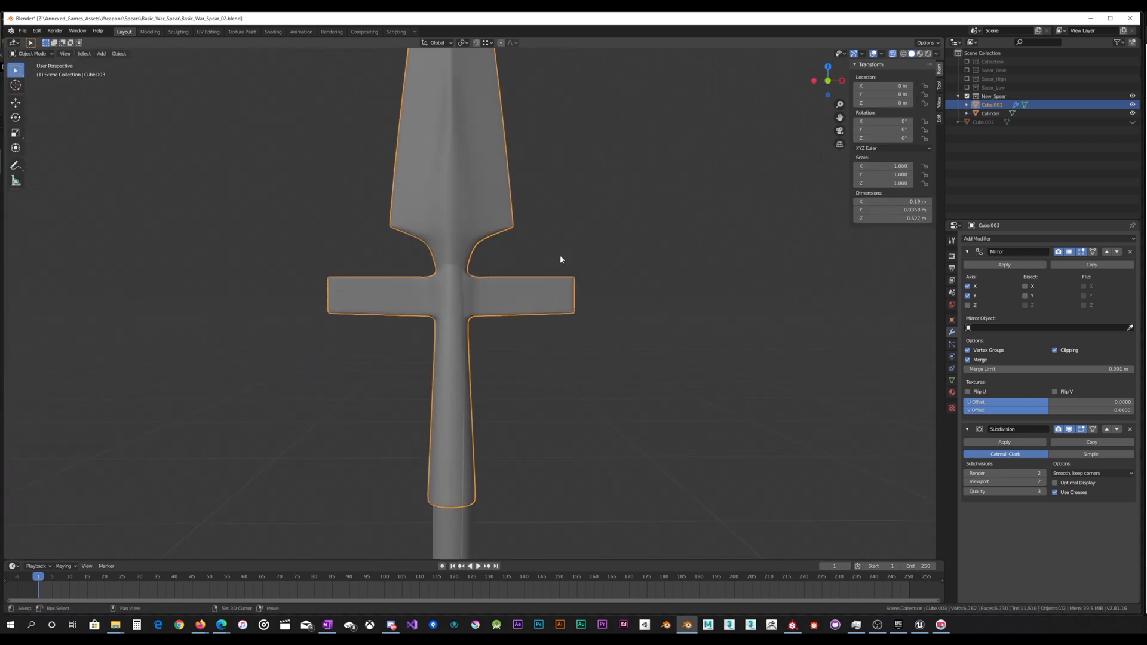
Step: Move the vertices along the crossguard's lower edge up by about 0.003 m along Z
key(Tab)
scroll(537, 292, up, 3)
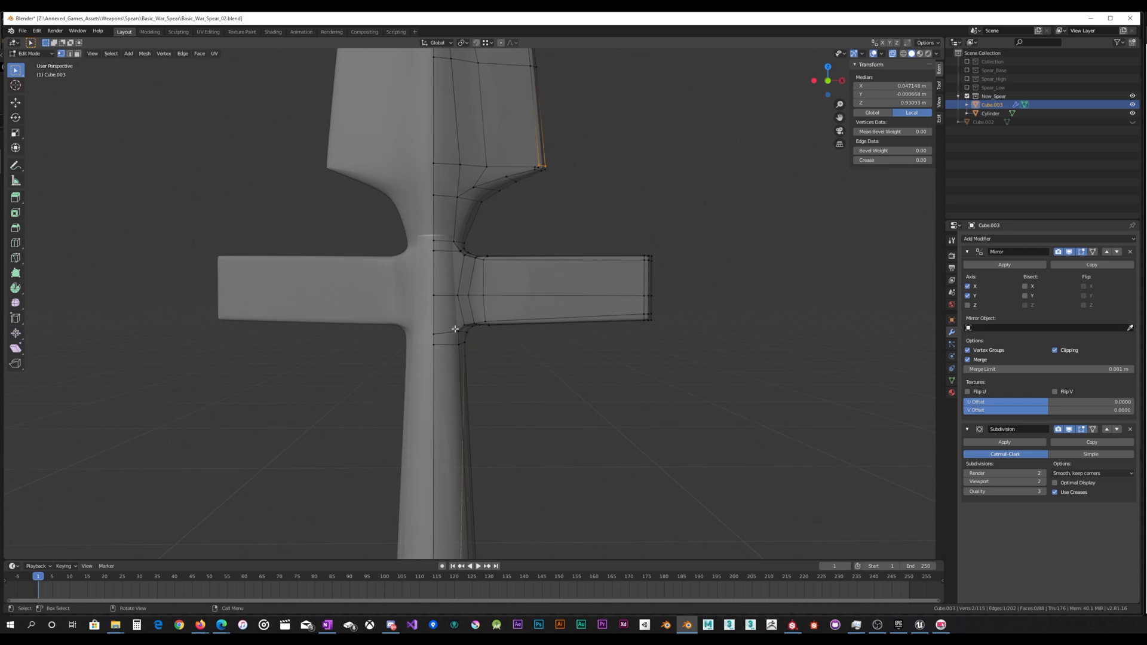
drag(531, 317, 681, 304)
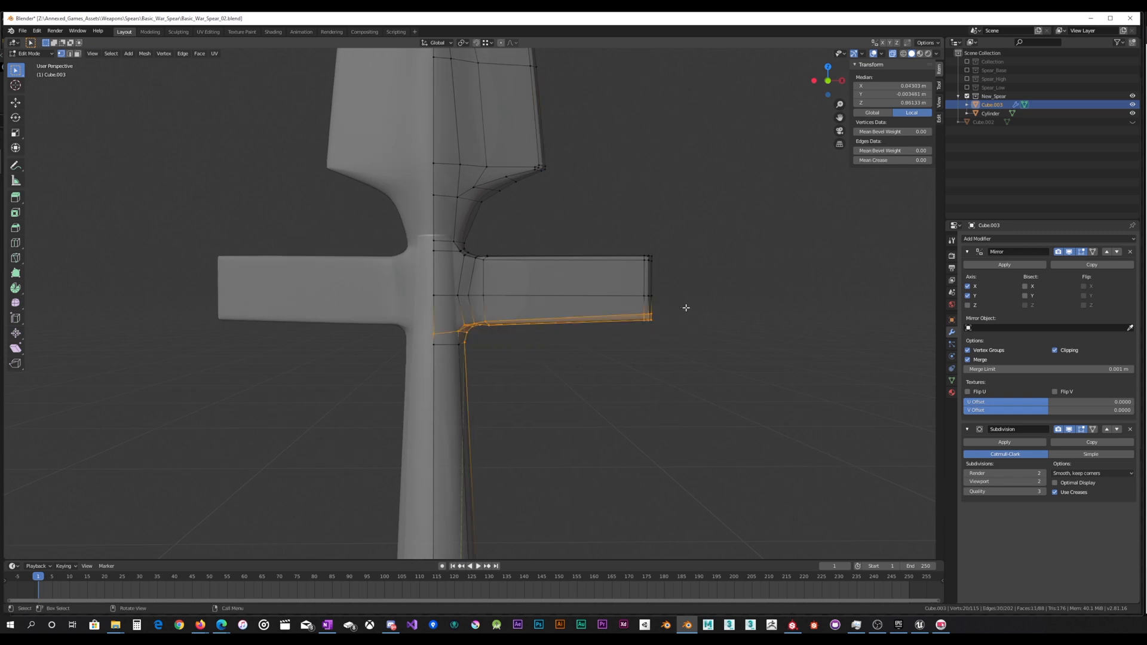
key(g)
key(z)
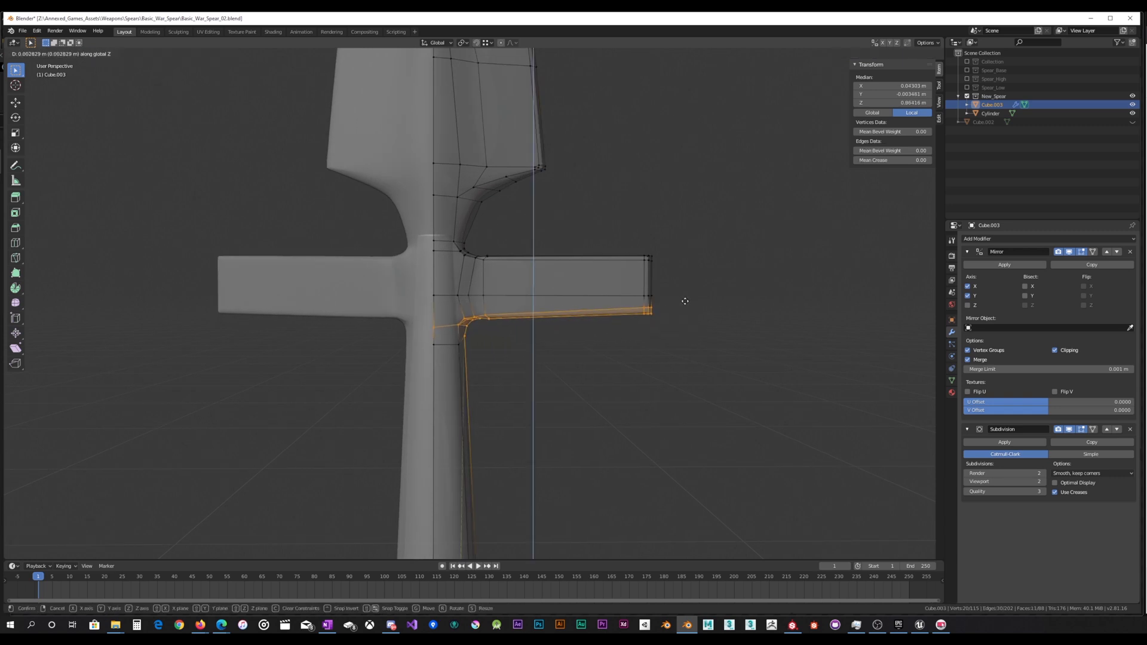
click(685, 301)
Step: Move the vertices along the crossguard's upper edge down by 0.00525 m along Z, and review the proportions in Object Mode
drag(426, 264, 680, 235)
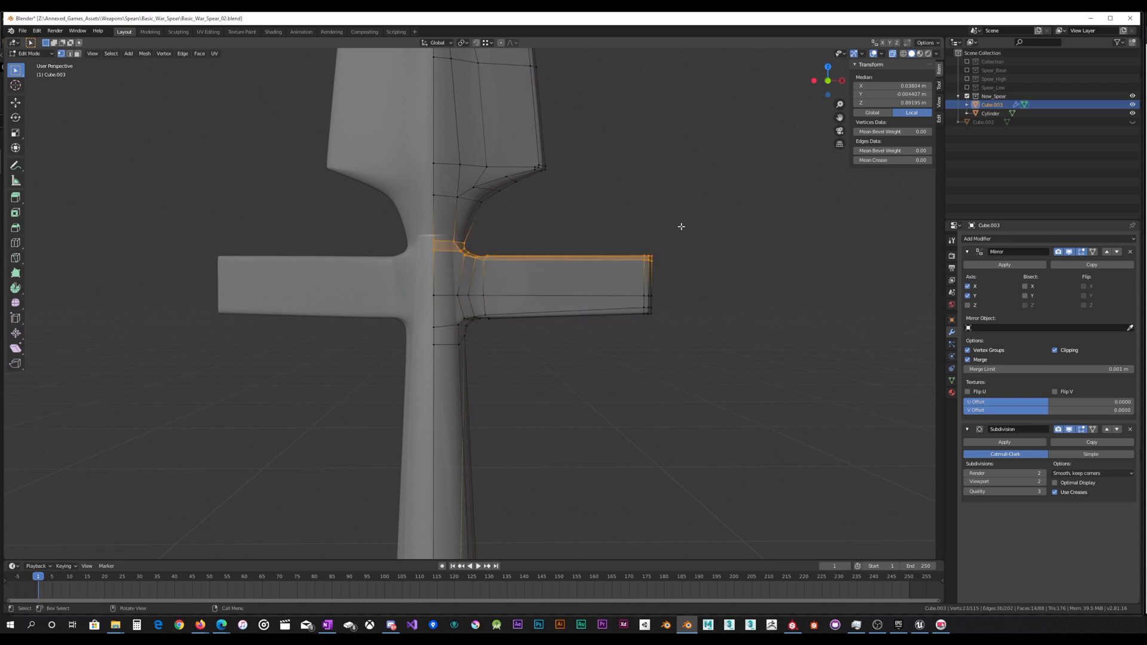
key(g)
key(z)
click(681, 238)
scroll(679, 240, down, 5)
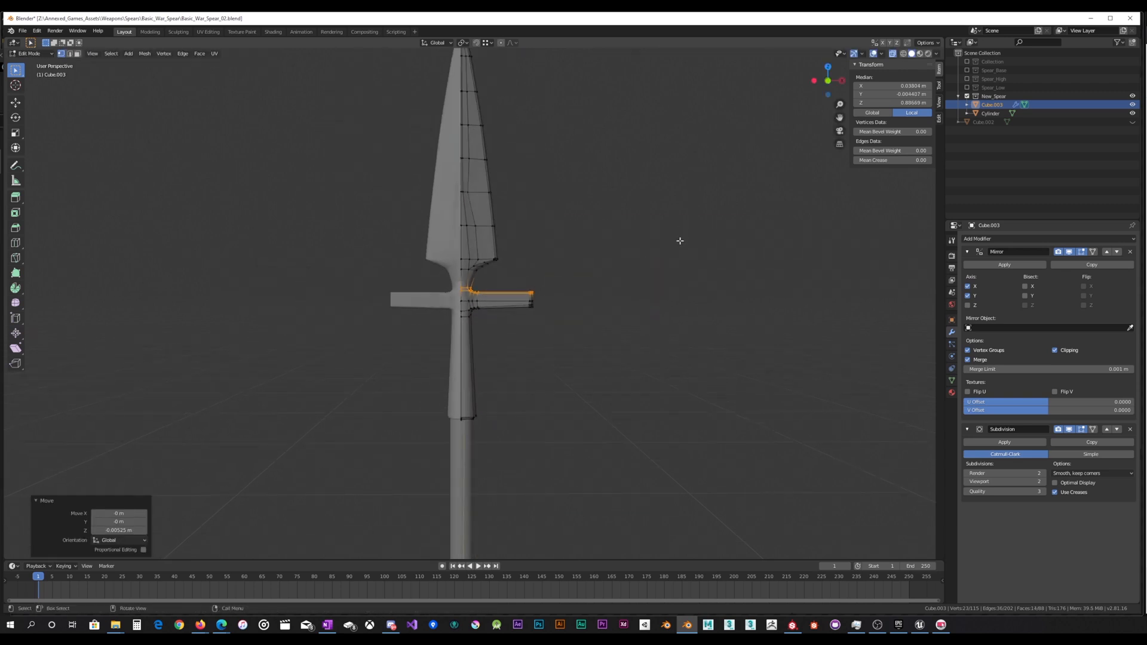
scroll(678, 243, down, 4)
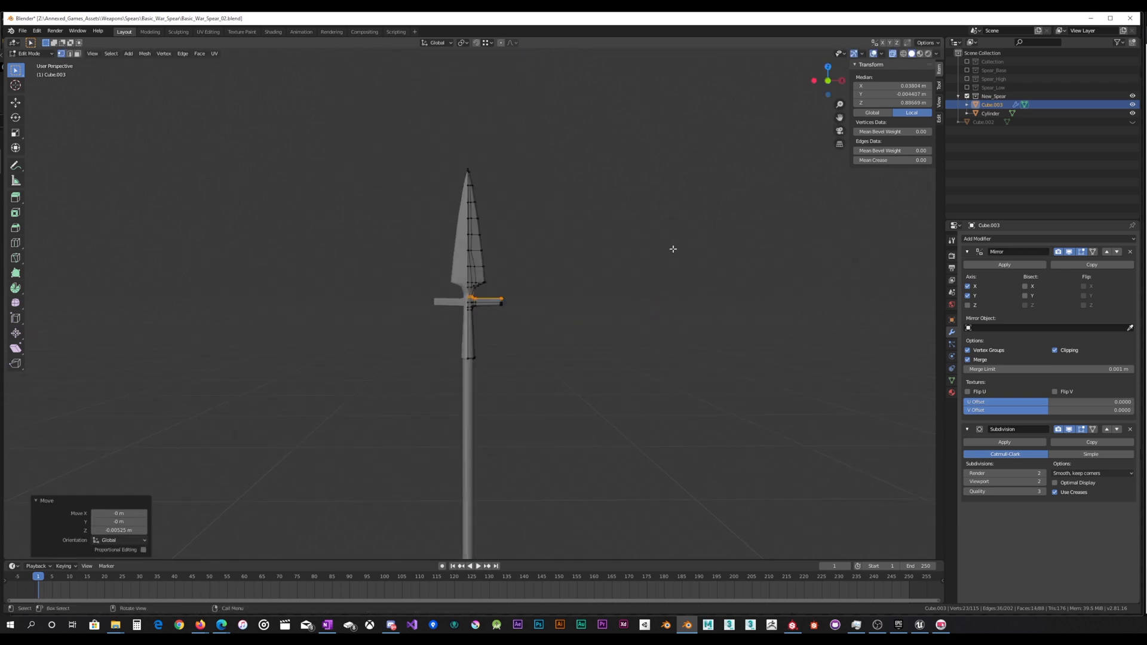
key(Tab)
click(625, 297)
shift+middle_drag(589, 310, 530, 281)
scroll(583, 290, up, 5)
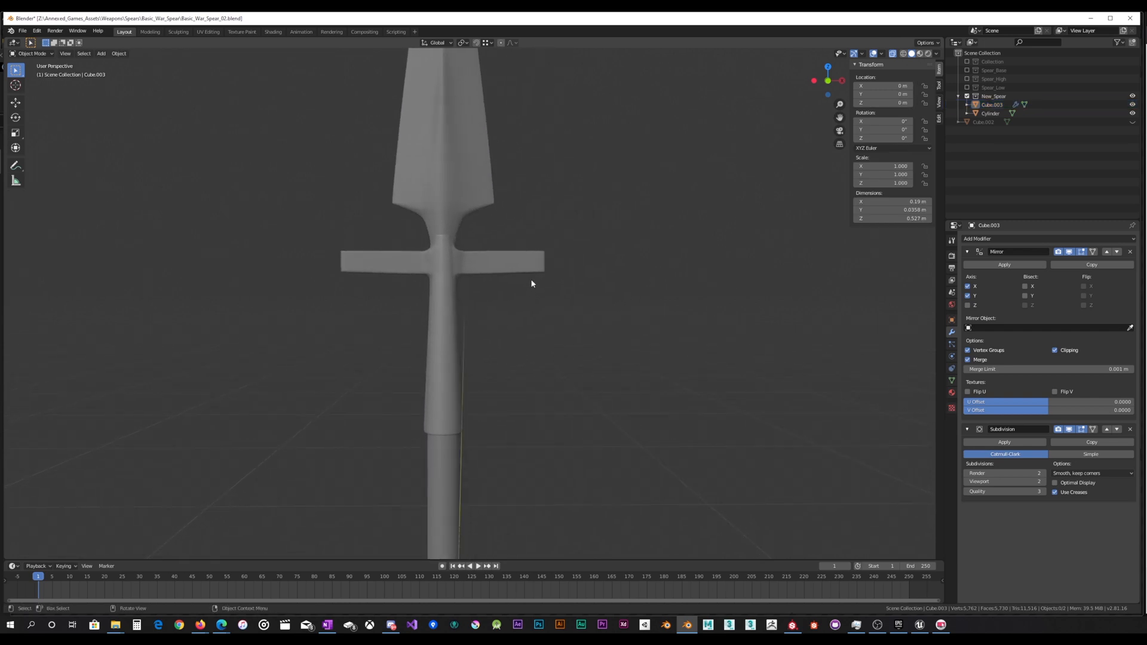
Step: Shorten the crossguard by moving its end vertices 0.0133 m inward along X, and review the shape in Object Mode
scroll(535, 275, up, 2)
key(Tab)
drag(551, 273, 631, 194)
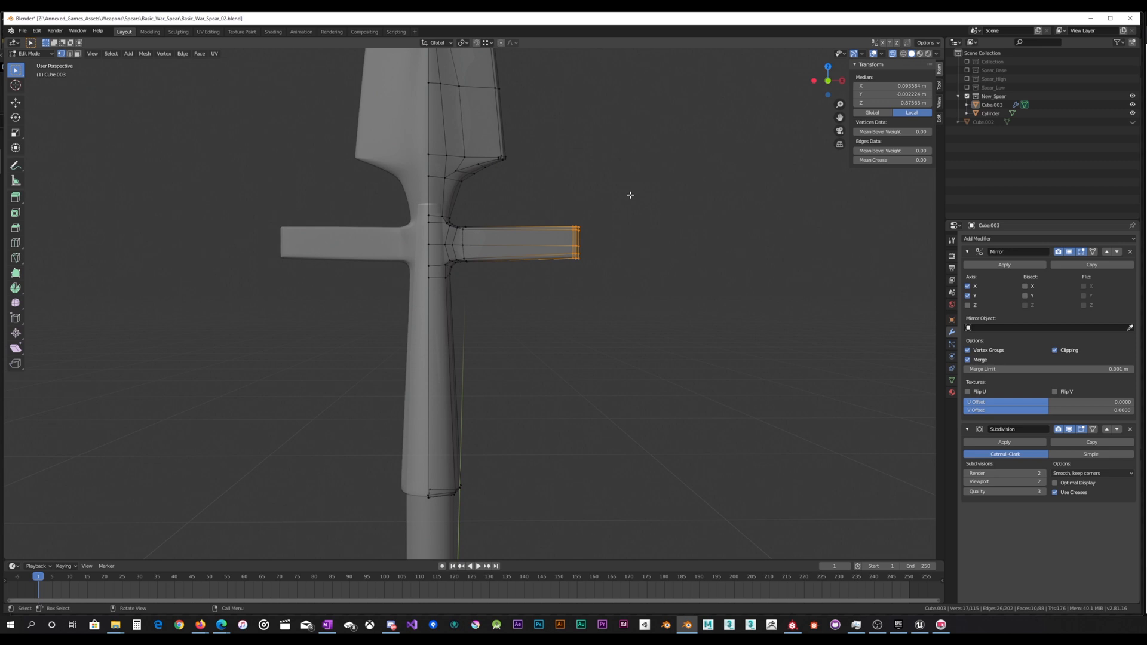
key(g)
key(x)
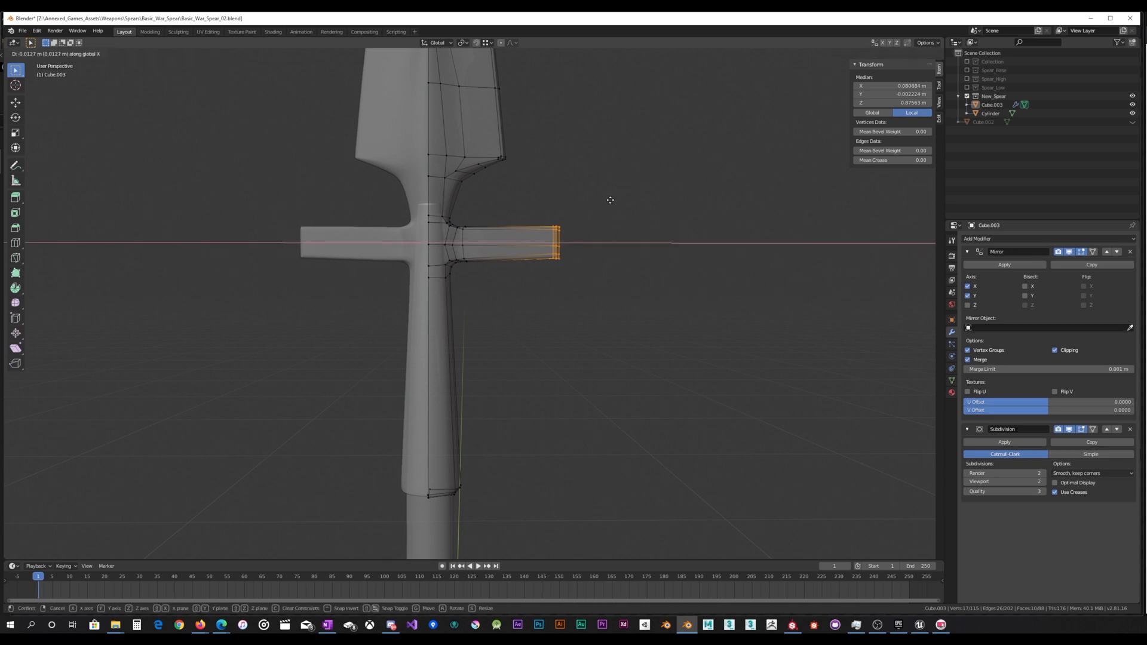
click(609, 198)
scroll(608, 200, down, 6)
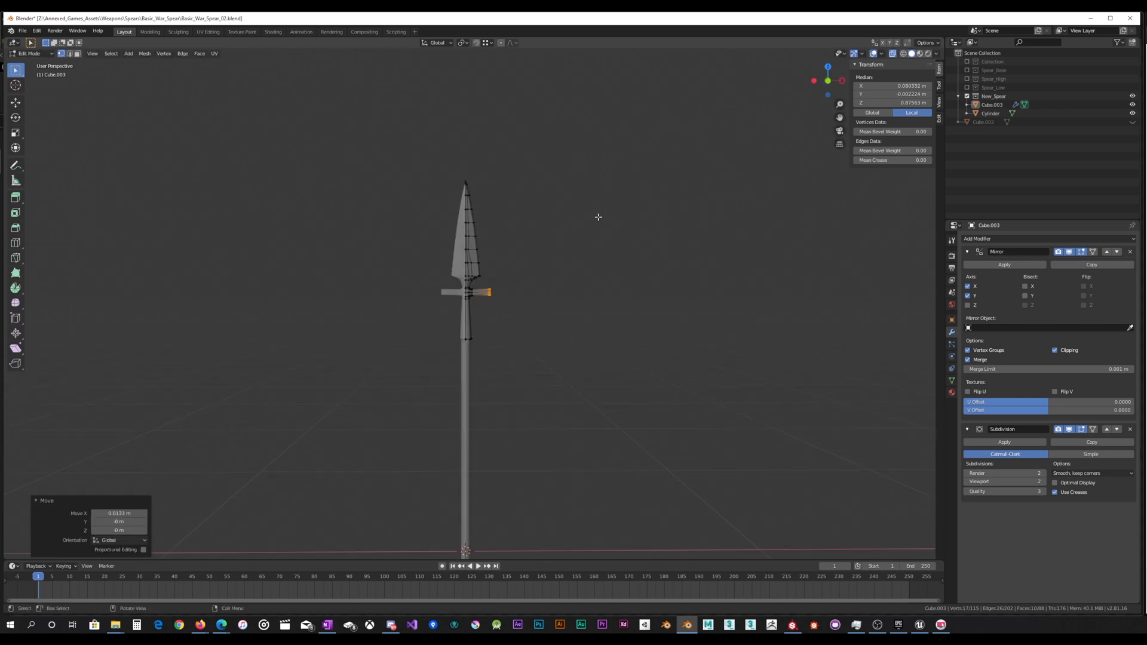
scroll(472, 279, up, 6)
key(Tab)
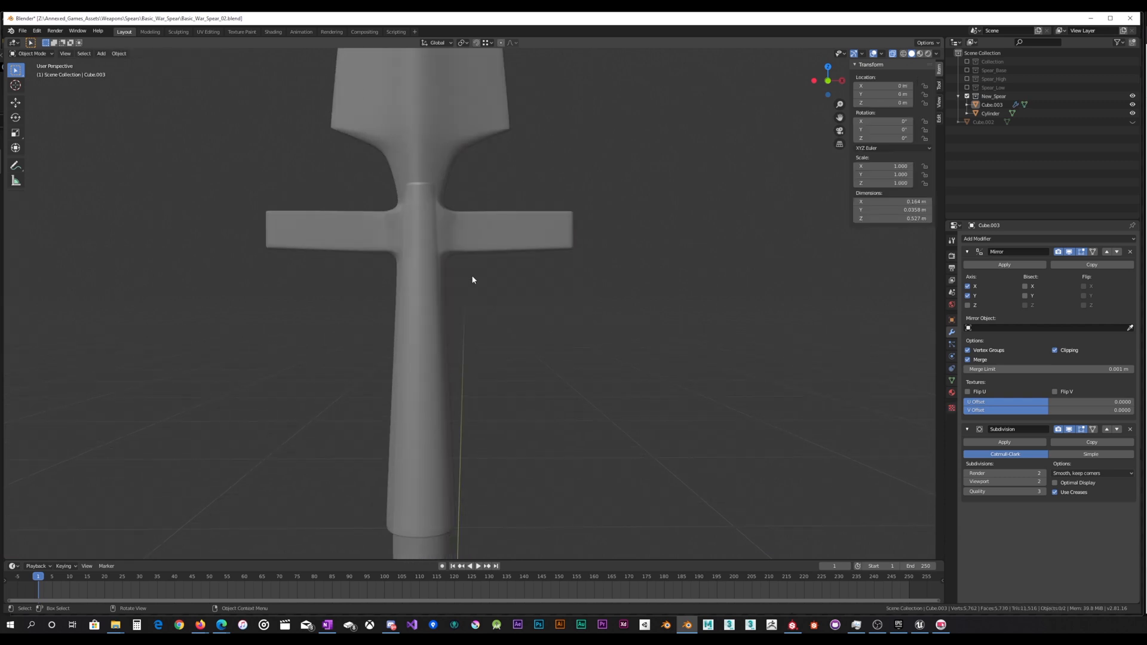
shift+middle_drag(487, 291, 533, 277)
Step: In front view, move the socket's front vertex below the crossguard by -0.00165 m in X and 0.00126 m in Z
key(Tab)
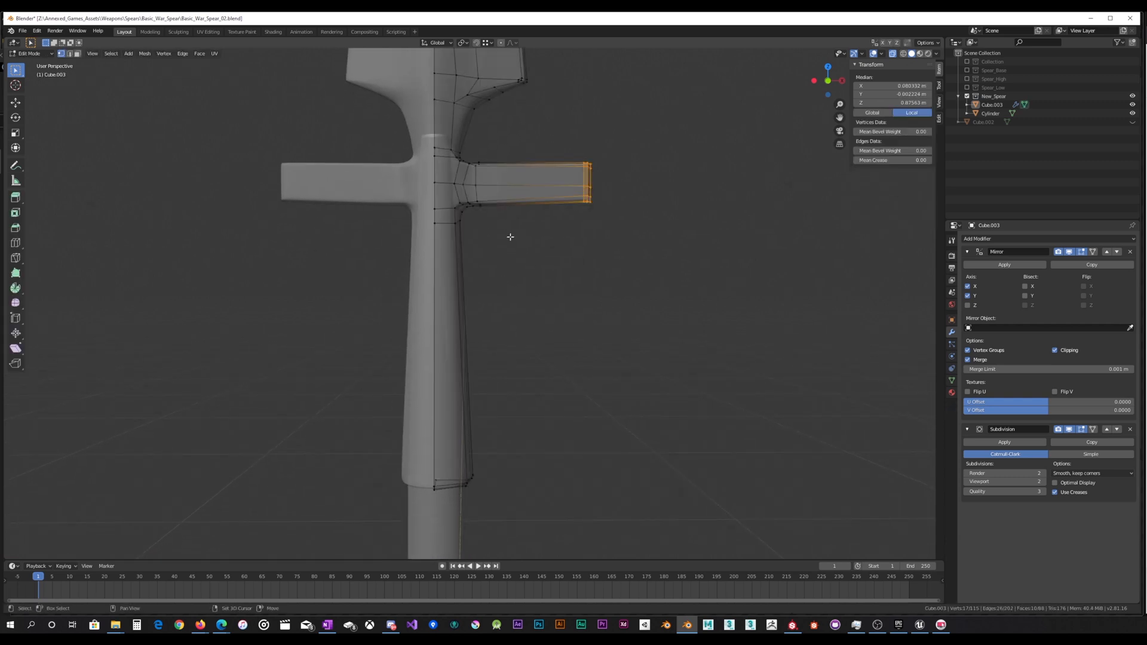
scroll(510, 237, up, 6)
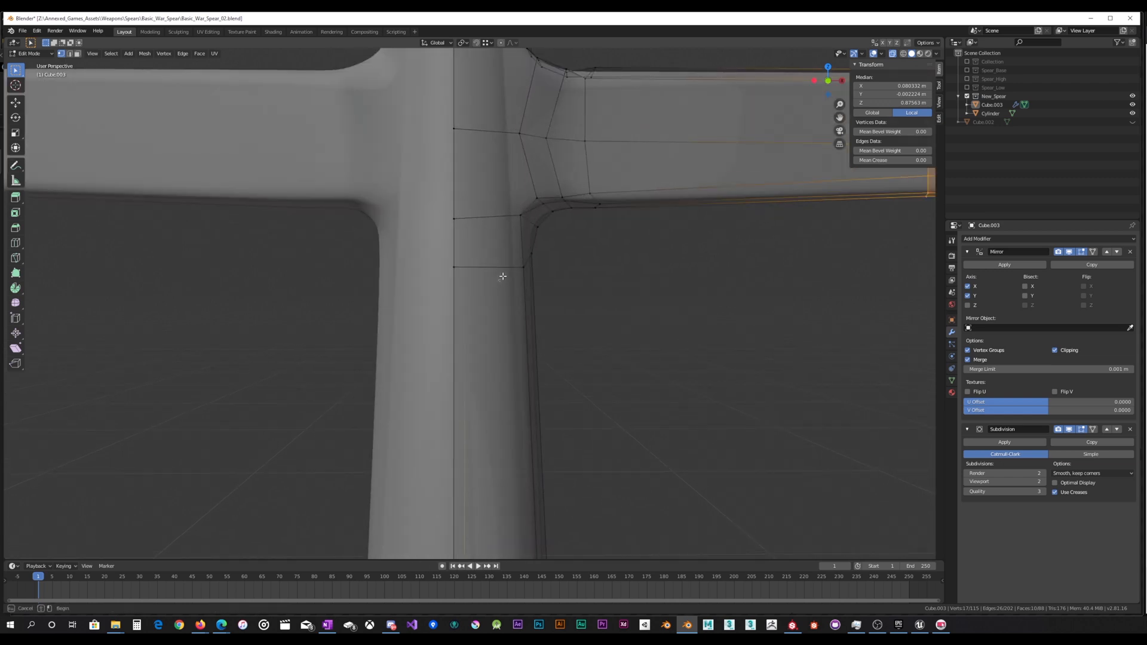
click(525, 266)
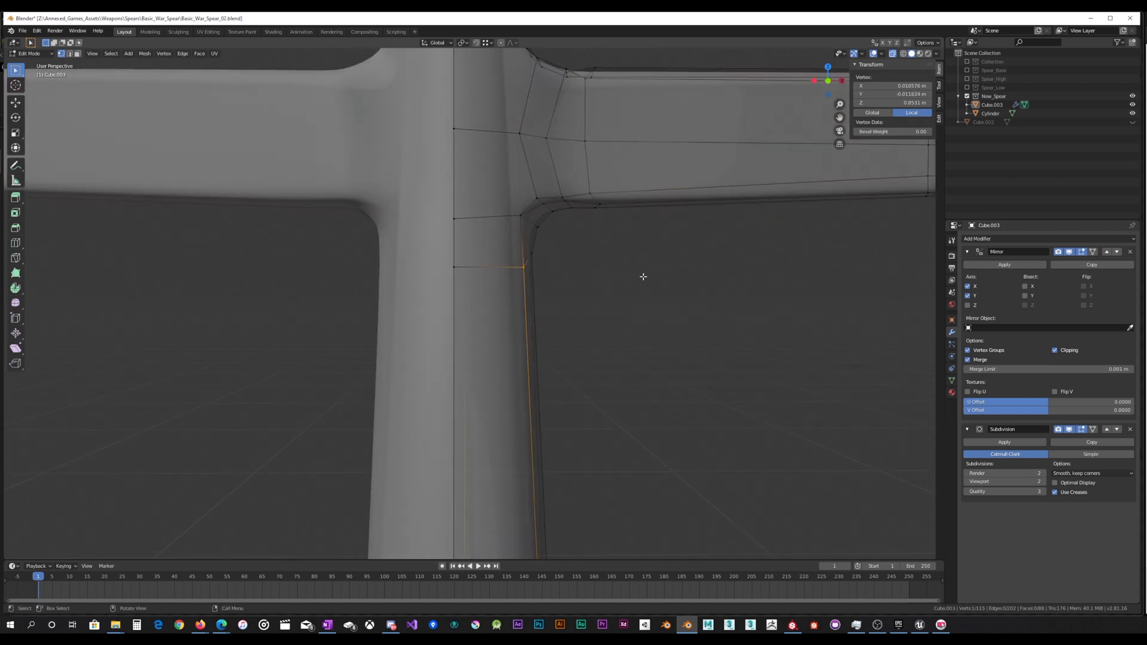
key(KP_1)
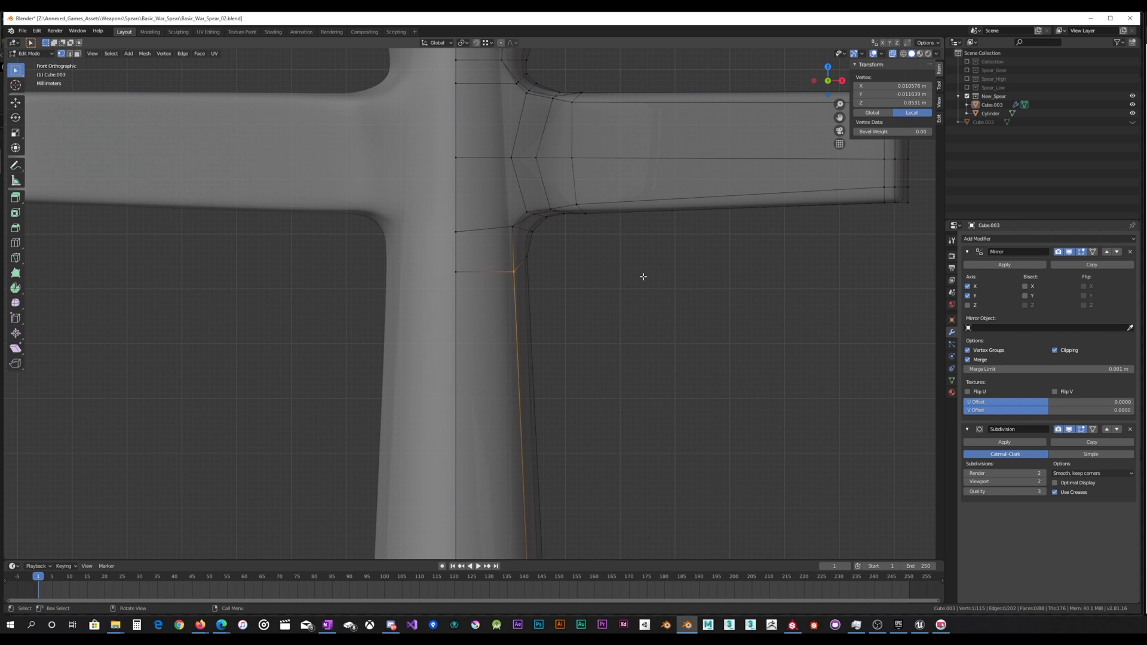
key(g)
click(633, 269)
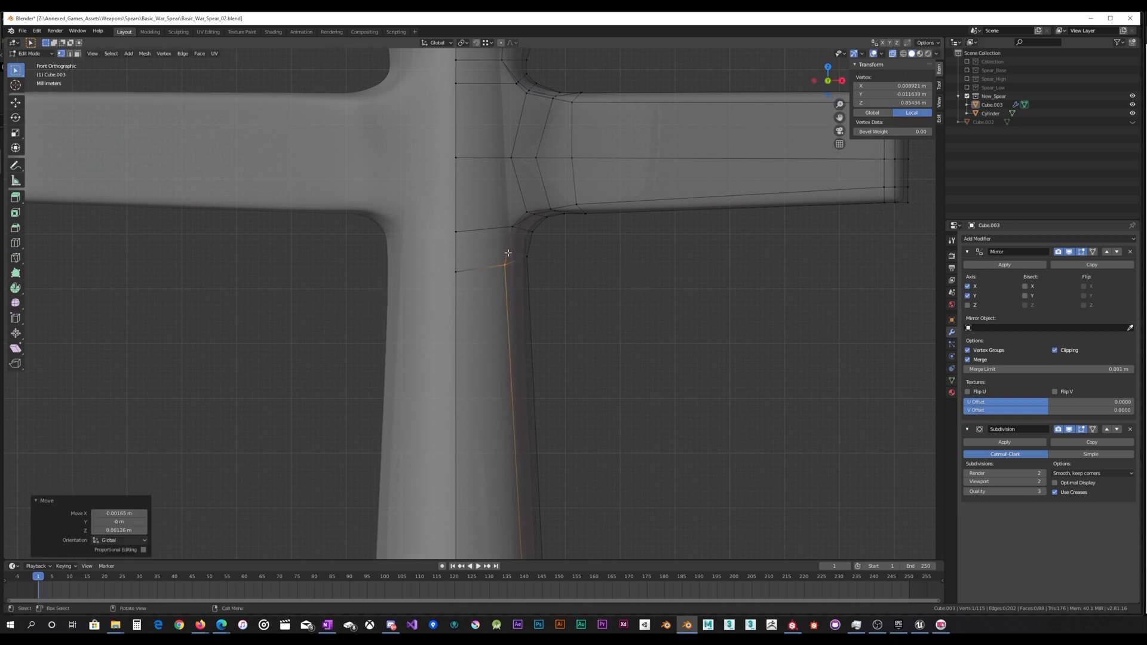
Step: Move the vertex at the crossguard's lower junction with the socket by -0.00165 m in X and -0.00102 m in Z
drag(522, 224, 523, 225)
key(g)
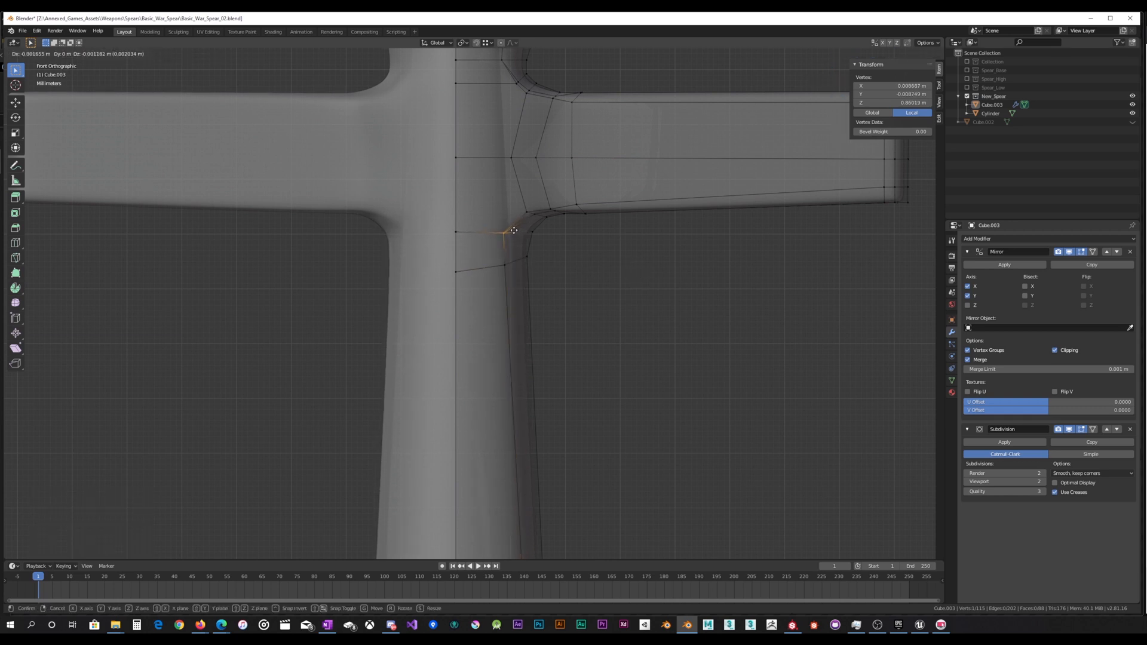
click(514, 230)
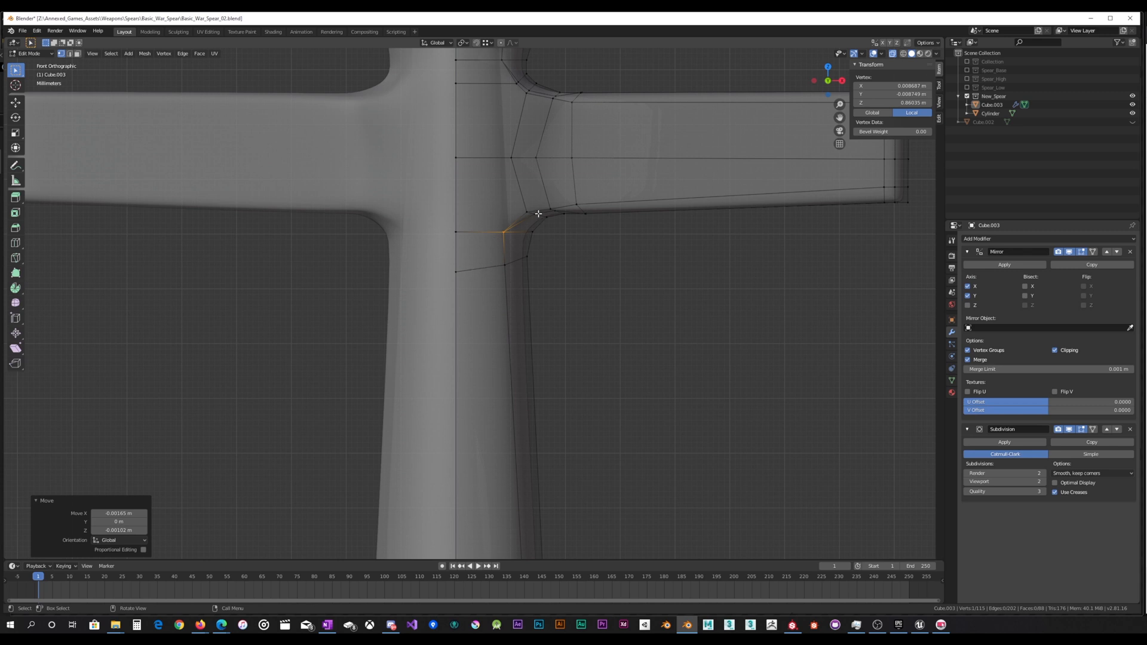
scroll(532, 222, down, 5)
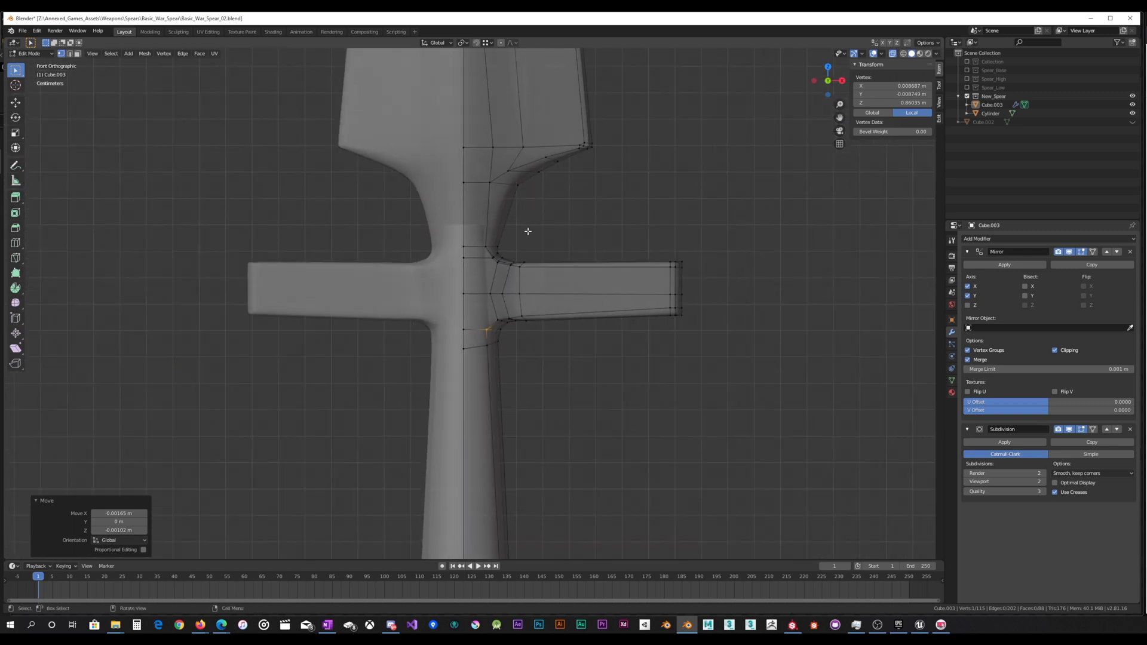
shift+middle_drag(522, 334, 518, 223)
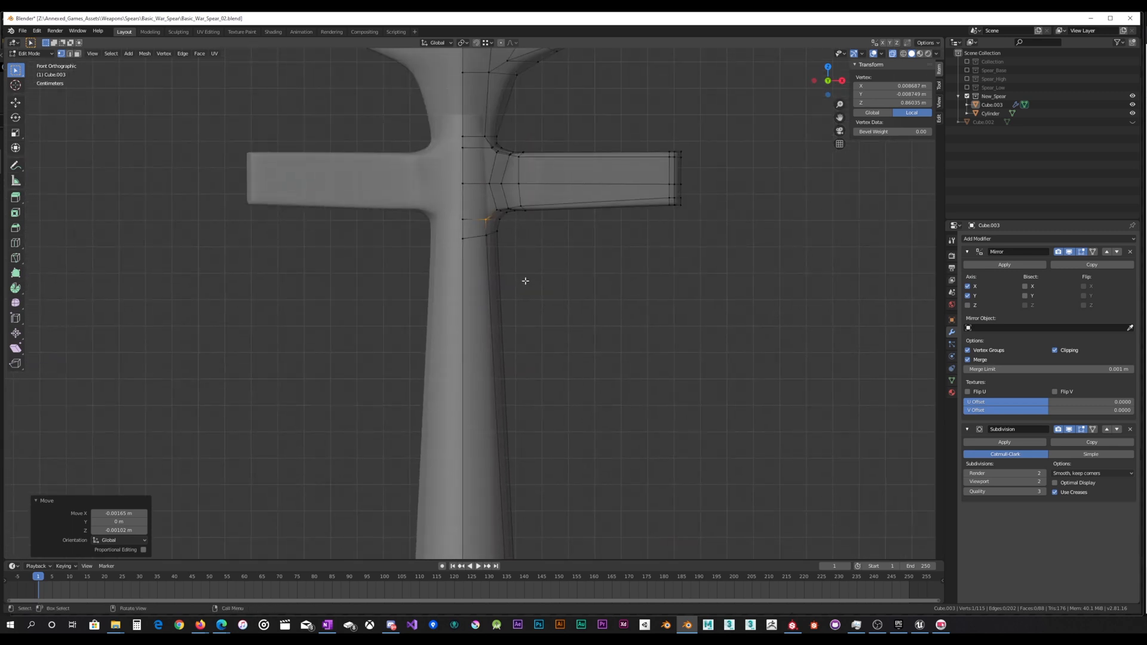
Step: Turn off X-ray in Object Mode and examine the crossguard's junction with the socket from the side
key(Tab)
middle_drag(541, 289, 436, 278)
click(892, 54)
scroll(440, 232, up, 5)
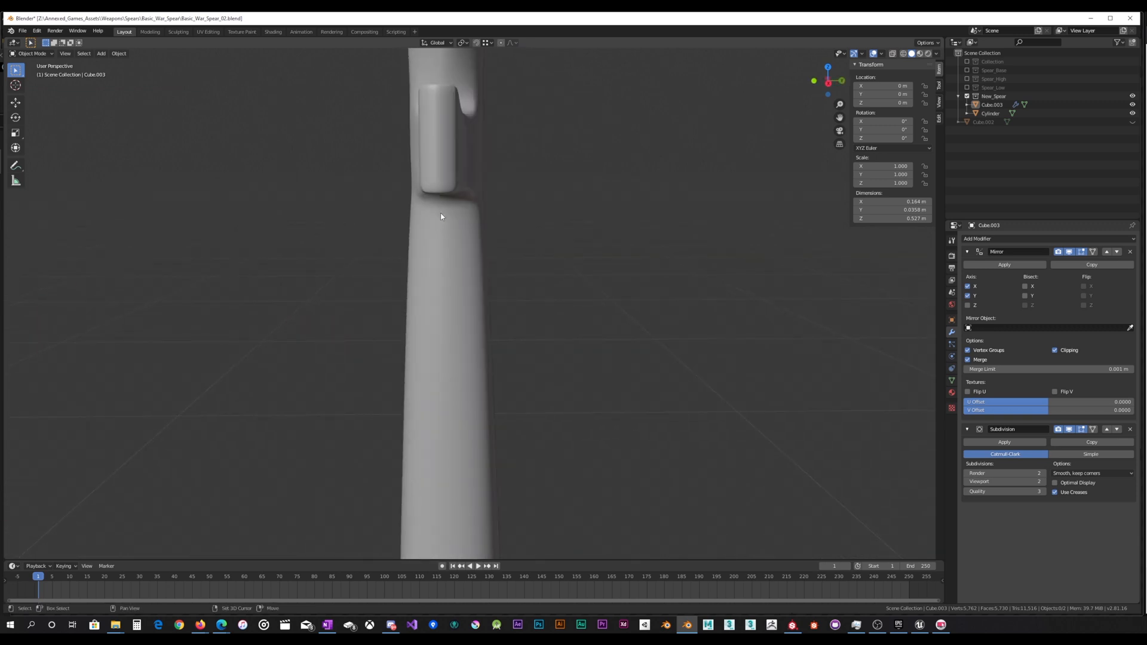
shift+middle_drag(441, 217, 507, 261)
Step: Move the upper and lower vertex groups at the crossguard's junction with the socket by 0.00145 m along Y
key(Tab)
drag(523, 223, 523, 224)
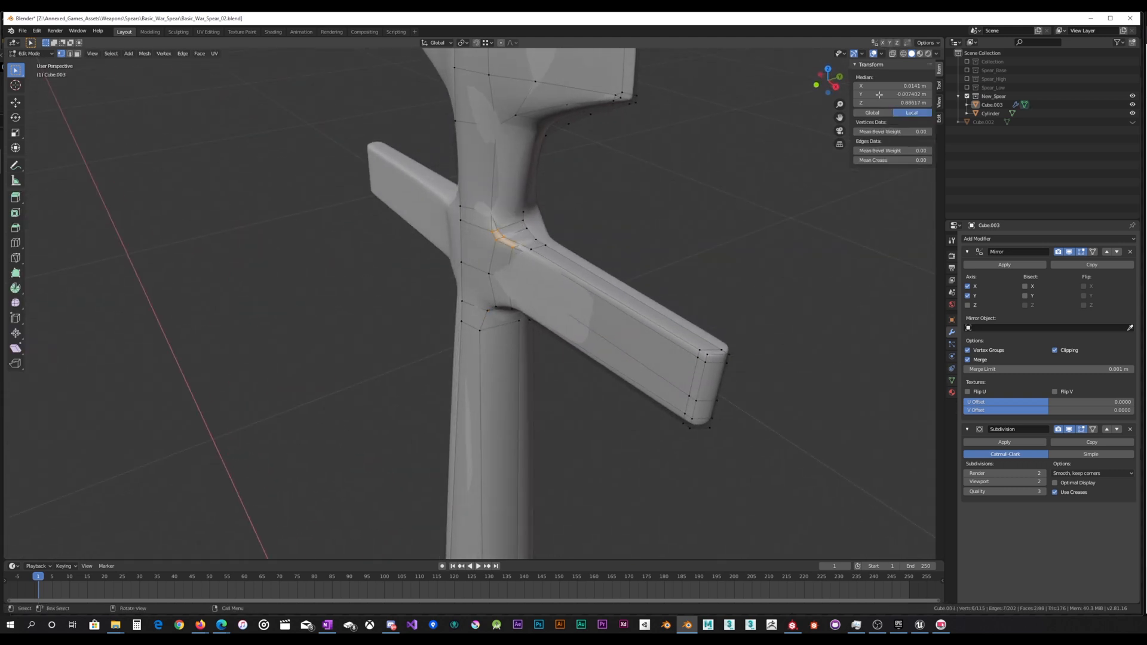
middle_drag(523, 224, 548, 243)
drag(506, 280, 547, 257)
middle_drag(546, 257, 519, 312)
key(g)
key(y)
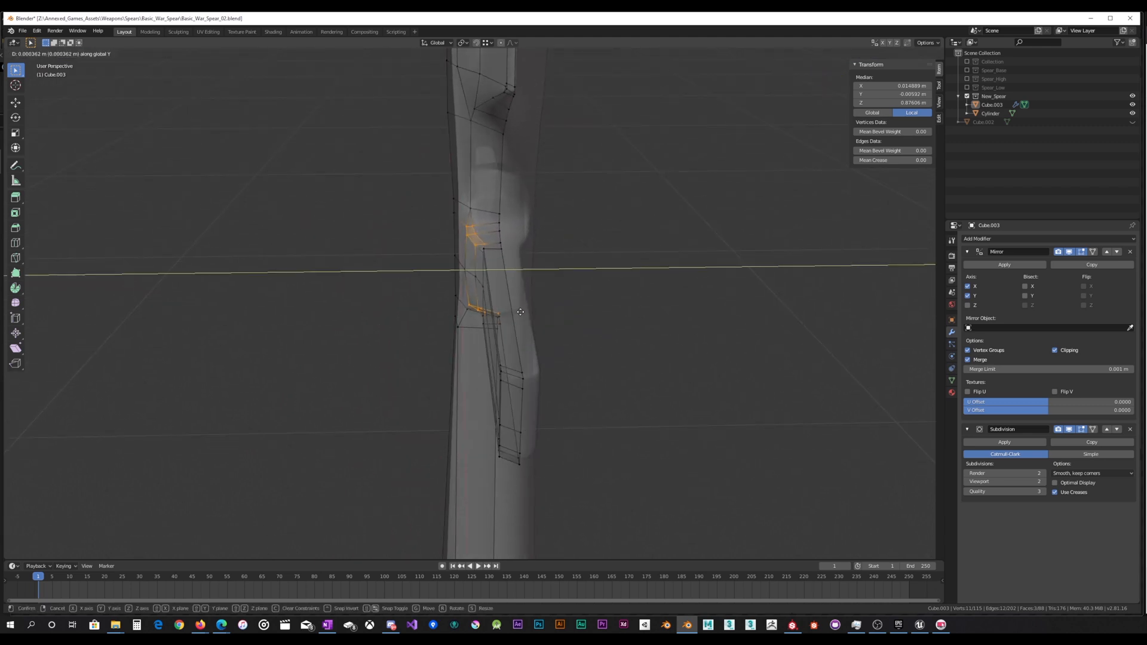
click(525, 311)
middle_drag(524, 311, 580, 276)
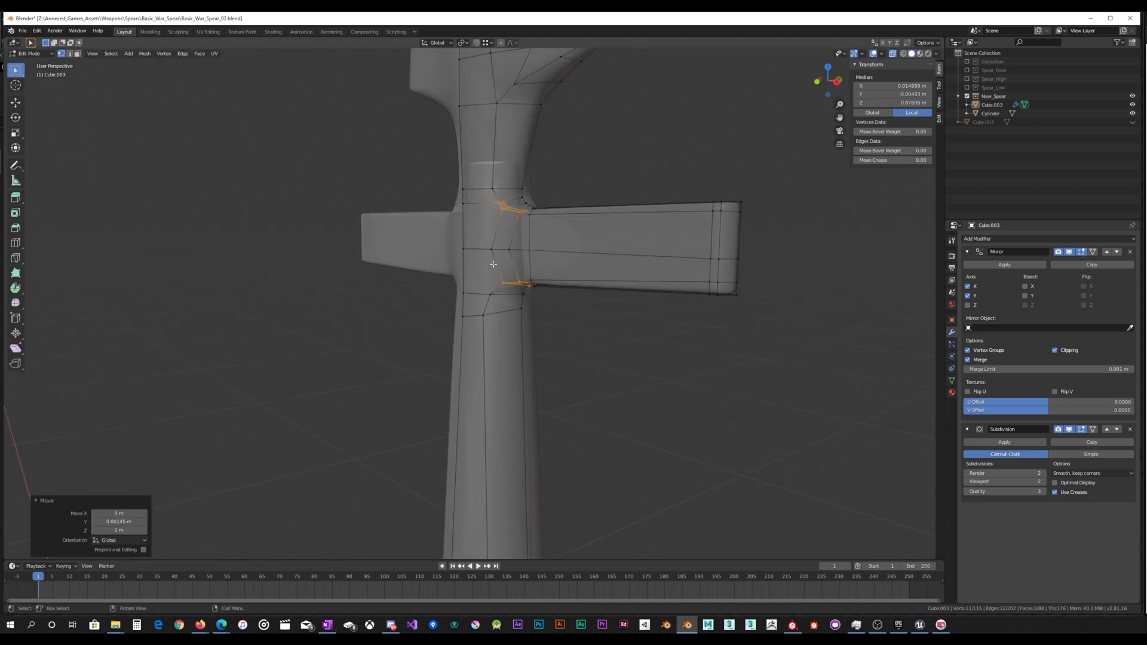
Step: Add the middle vertices at the crossguard's junction with the socket to the selection and move the group 0.00129 m along Y
shift+drag(485, 240, 527, 251)
middle_drag(527, 252, 493, 256)
key(g)
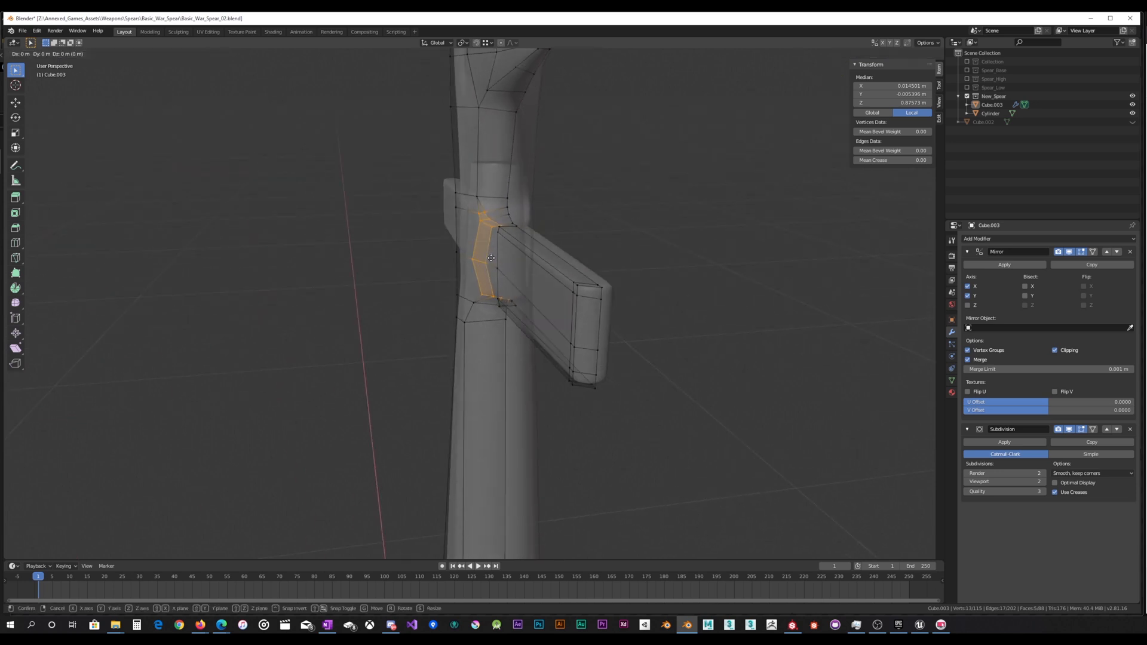
key(y)
click(495, 256)
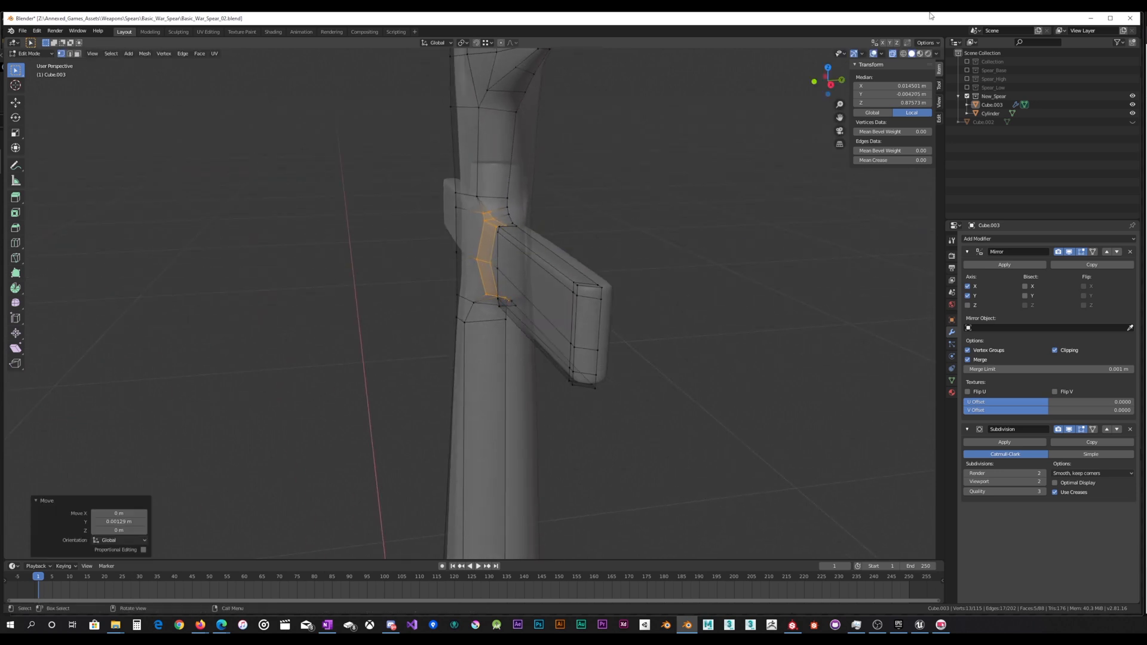
Step: Turn off X-ray and move the socket's front vertex just below the crossguard by 0.003 m along Y
middle_drag(495, 256, 574, 206)
middle_drag(556, 236, 568, 248)
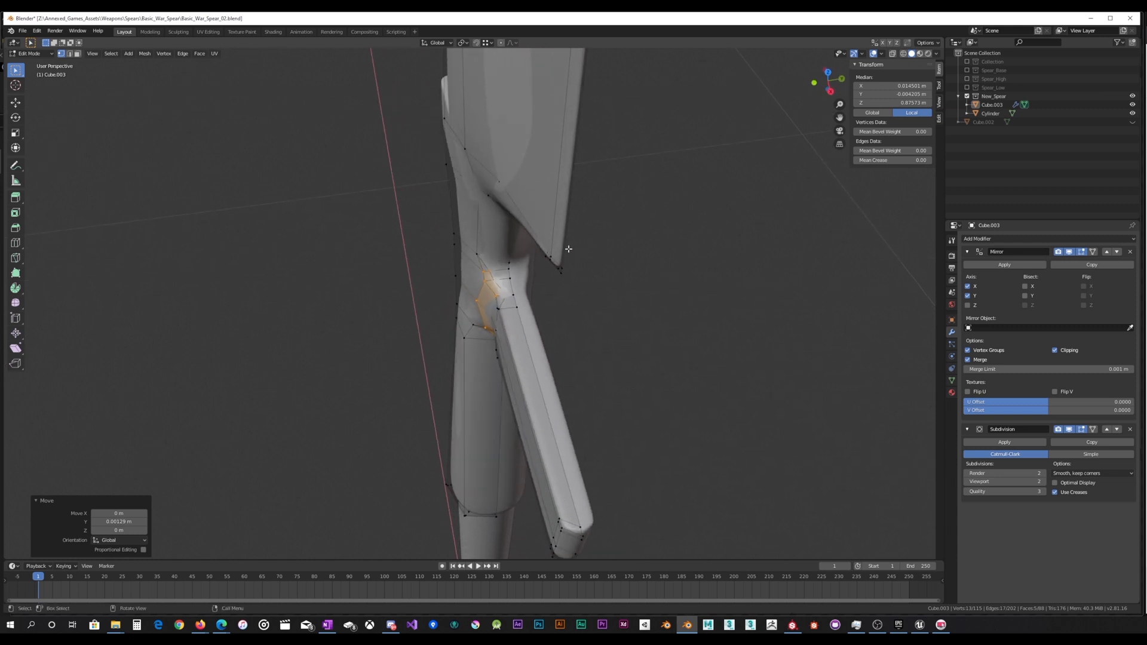
click(463, 339)
middle_drag(464, 339, 490, 292)
key(g)
key(y)
click(512, 275)
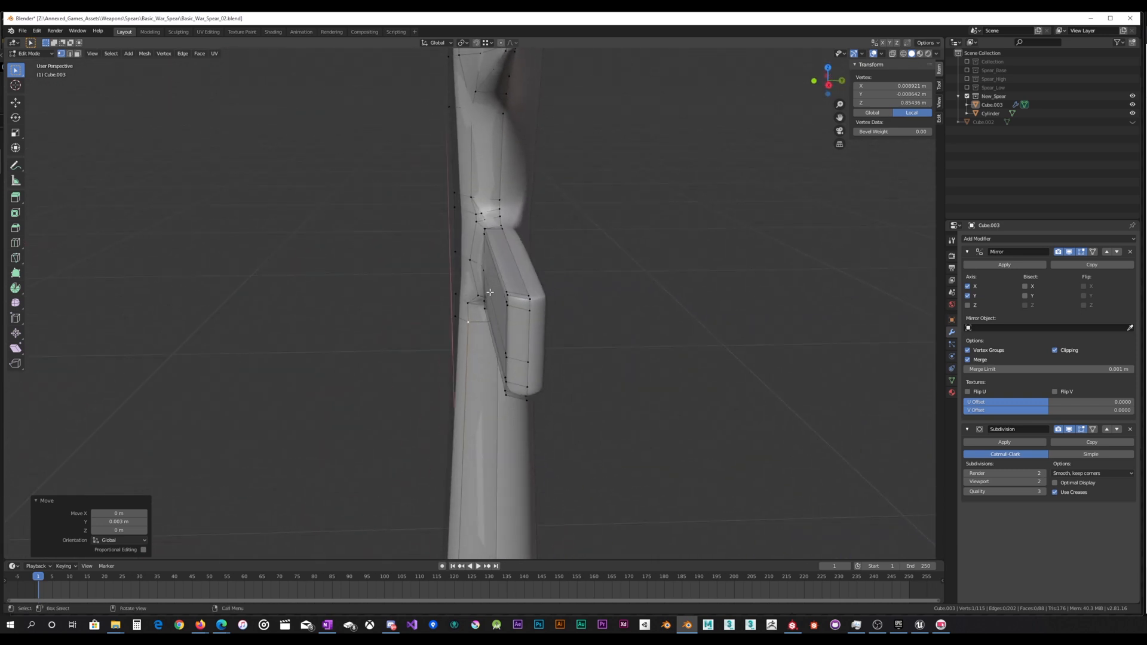
Step: Move the two front side vertices on the neck above the crossguard slightly along Y and check the smoothed shape in Object Mode
click(474, 190)
shift+click(474, 119)
key(g)
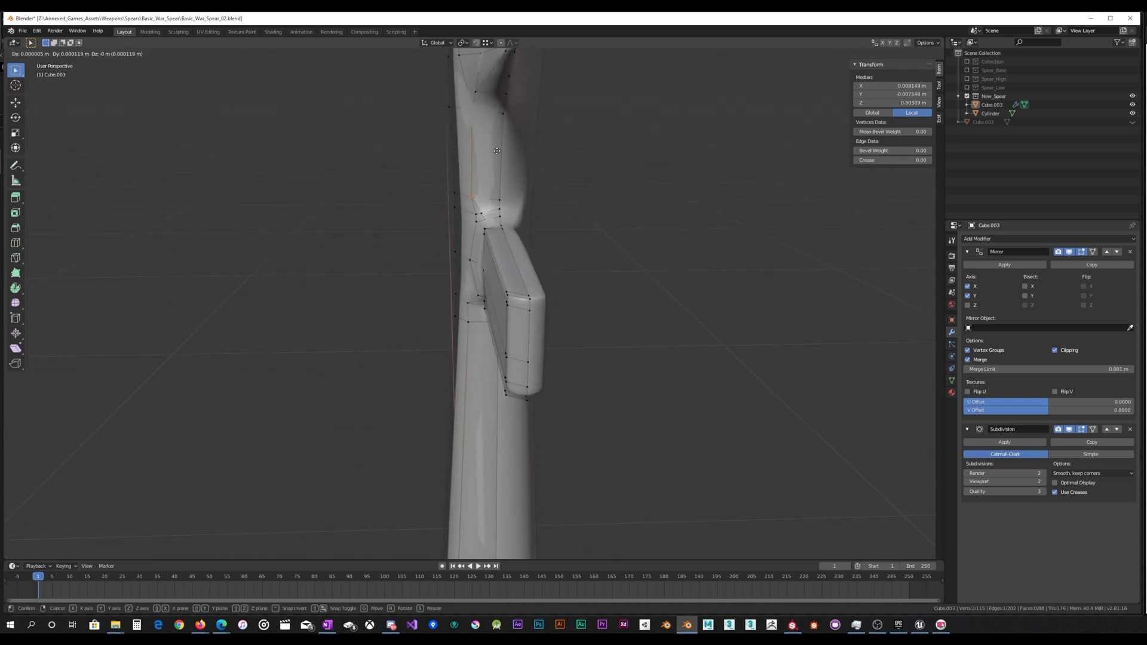
key(y)
click(502, 150)
middle_drag(501, 150, 517, 169)
scroll(520, 173, down, 3)
key(Tab)
scroll(591, 173, down, 4)
scroll(517, 169, up, 6)
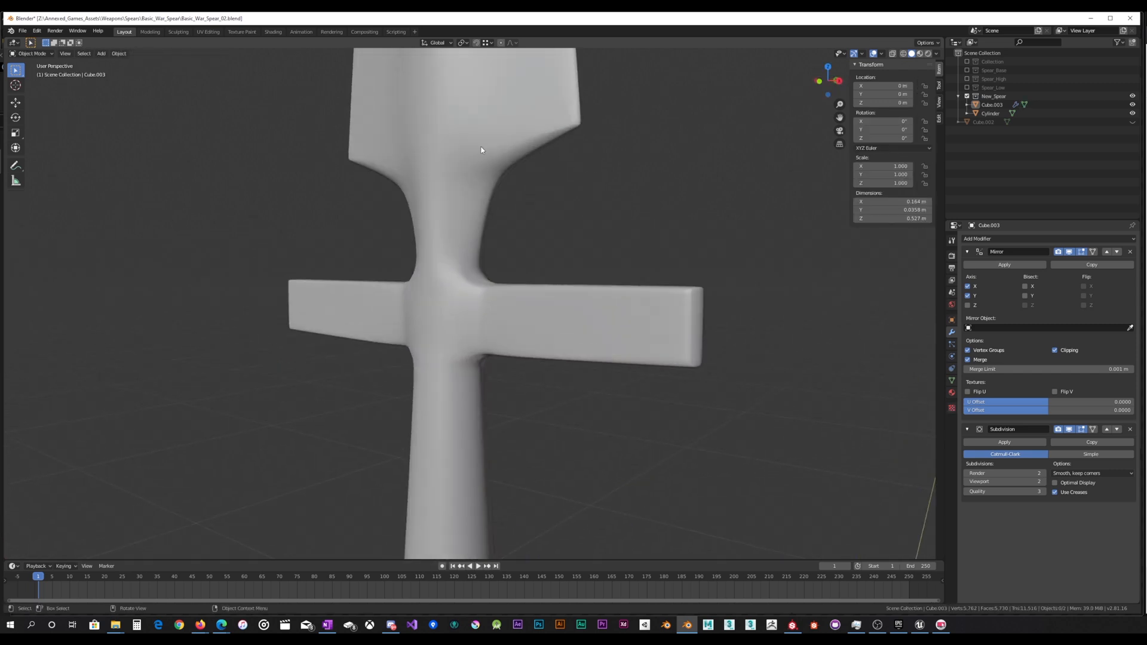
scroll(476, 296, down, 5)
mouse_move(456, 235)
middle_down()
mouse_move(437, 247)
mouse_move(474, 241)
middle_up()
Step: Move the two inner vertices on the lower blade face slightly along Y and check the smoothed blade base in Object Mode
key(Tab)
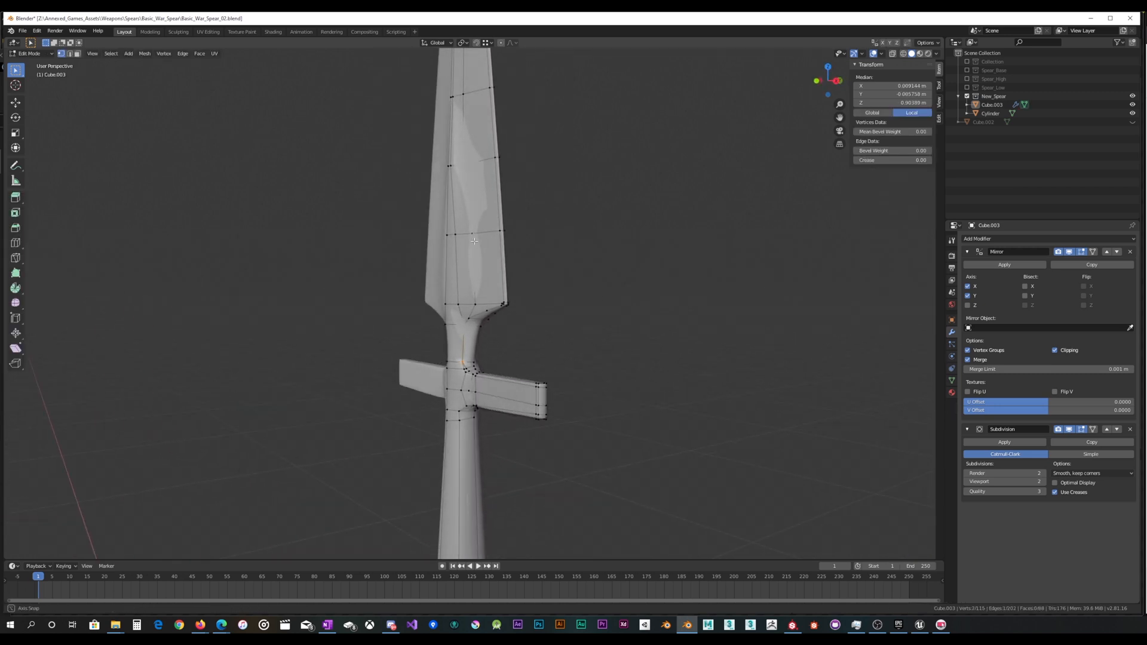
click(479, 299)
middle_drag(478, 299, 470, 247)
shift+click(470, 247)
key(g)
key(y)
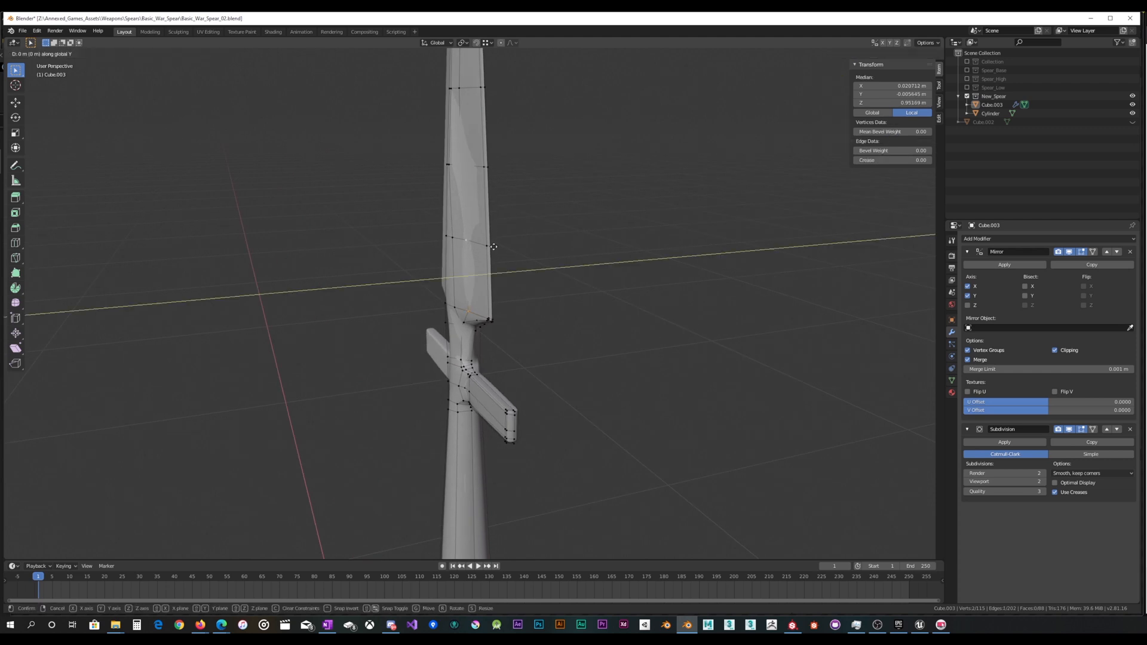
click(495, 246)
middle_drag(495, 246, 504, 275)
key(Tab)
scroll(547, 202, up, 3)
scroll(486, 200, up, 2)
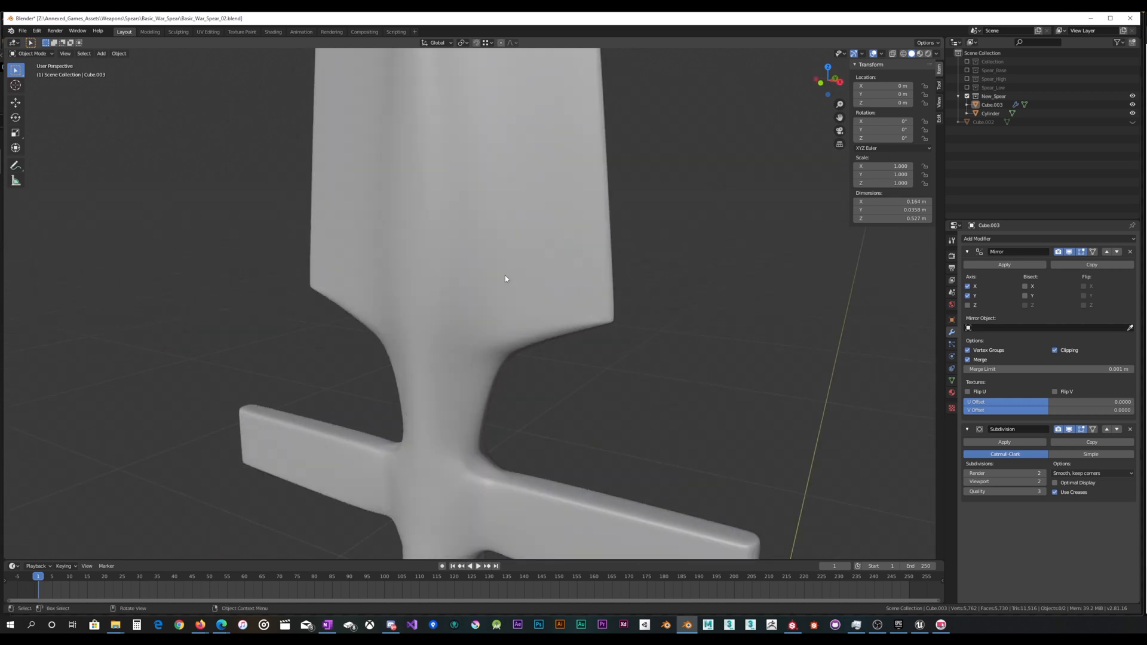
Step: Return to Edit Mode with X-ray enabled to show the lower blade's full edge layout
key(Tab)
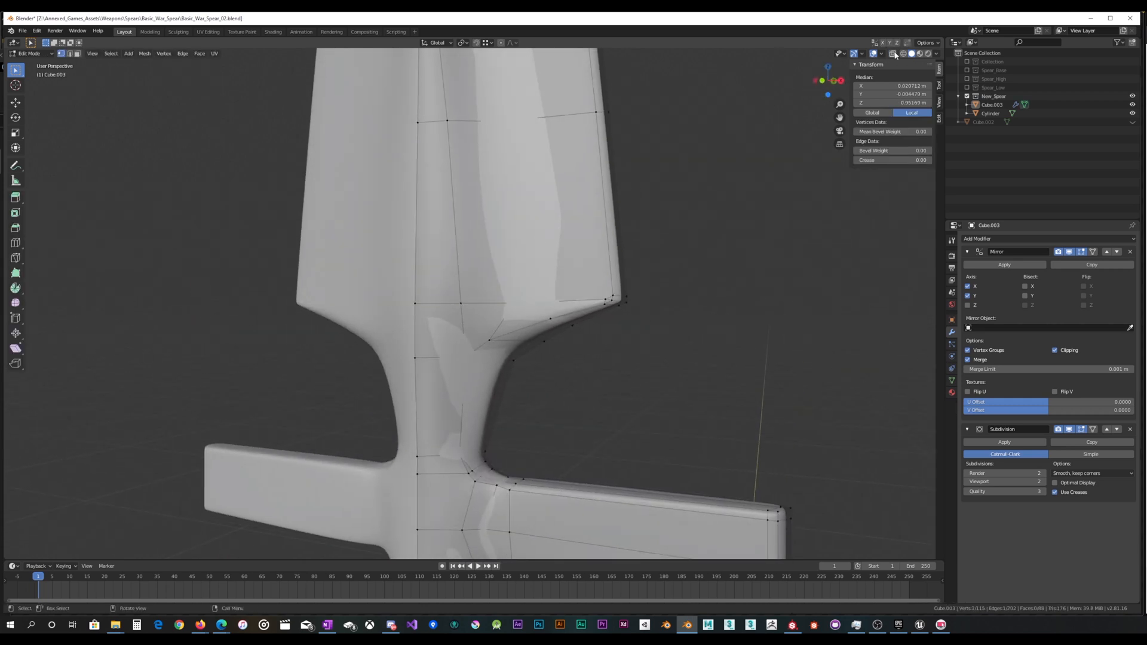
click(894, 54)
scroll(609, 128, down, 3)
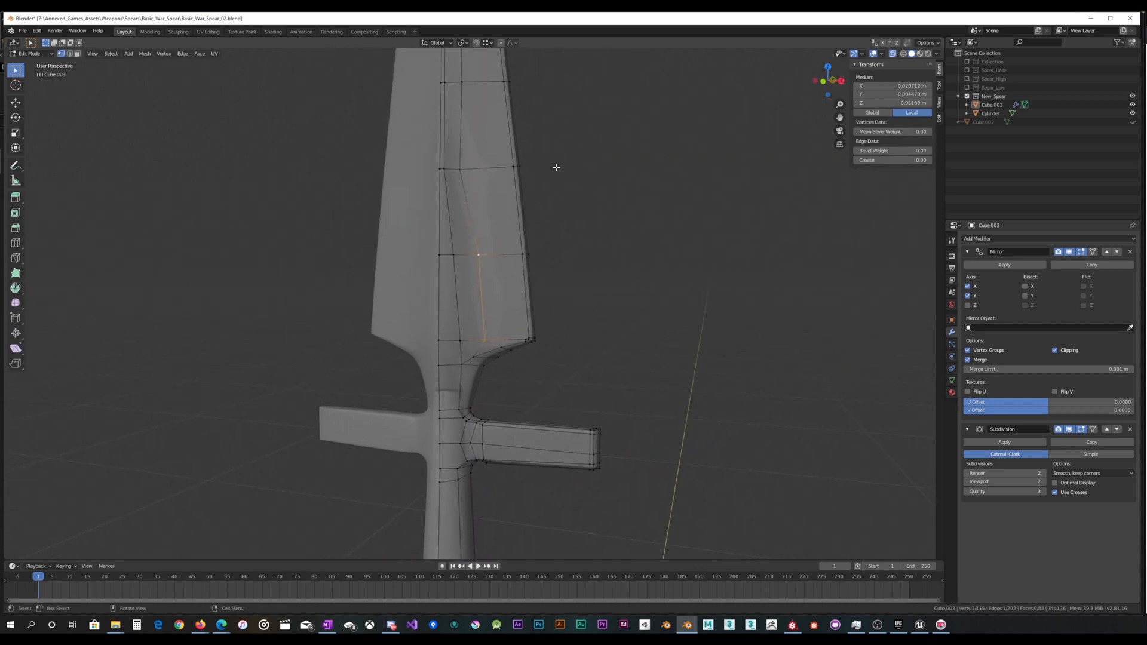
scroll(553, 181, up, 2)
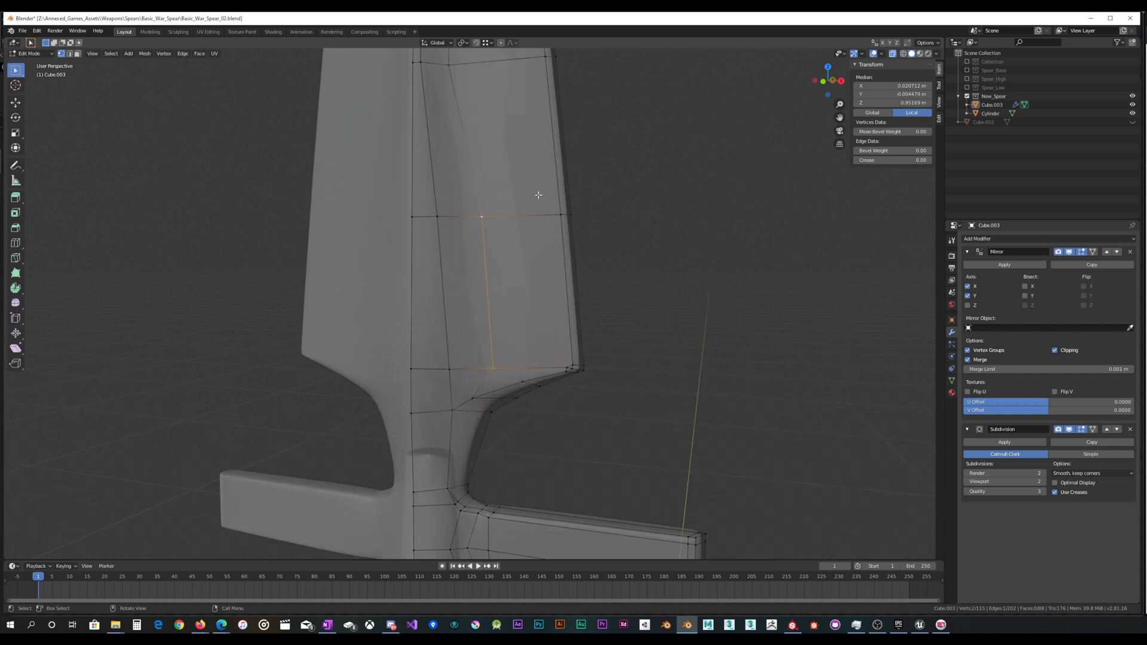
key(k)
click(449, 369)
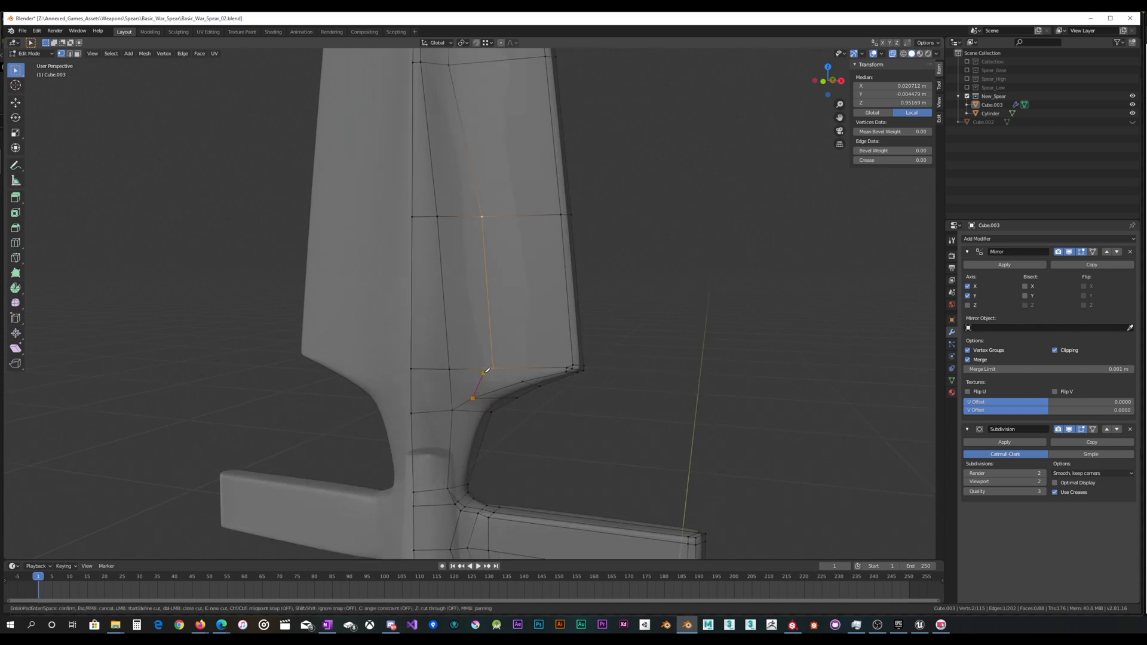
click(490, 367)
key(Return)
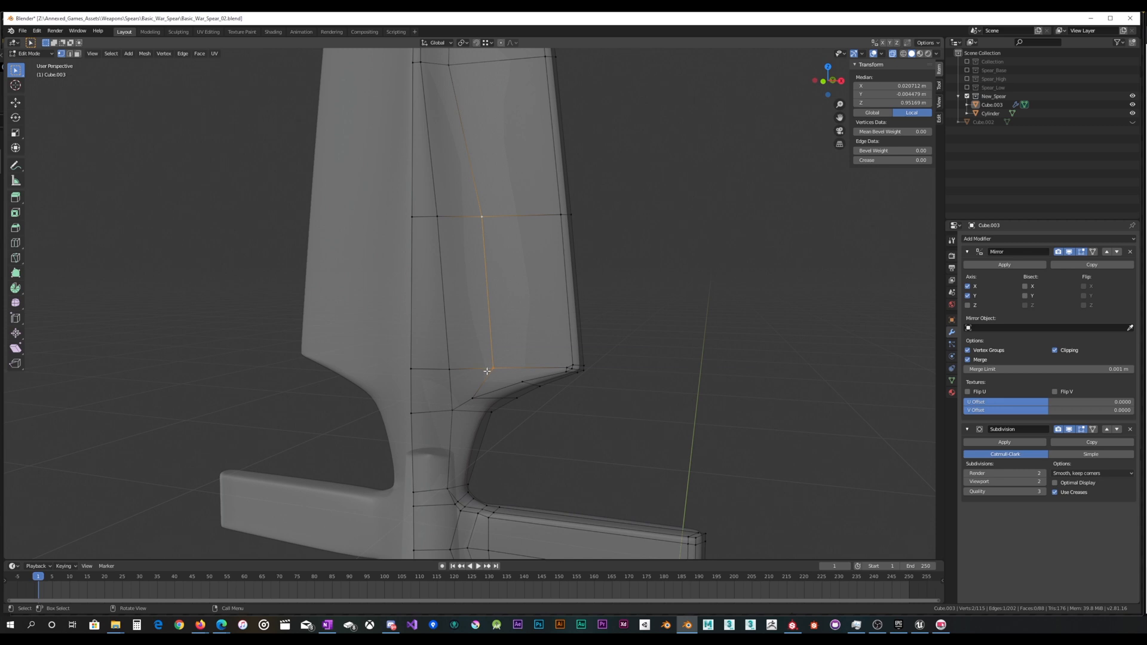
key(k)
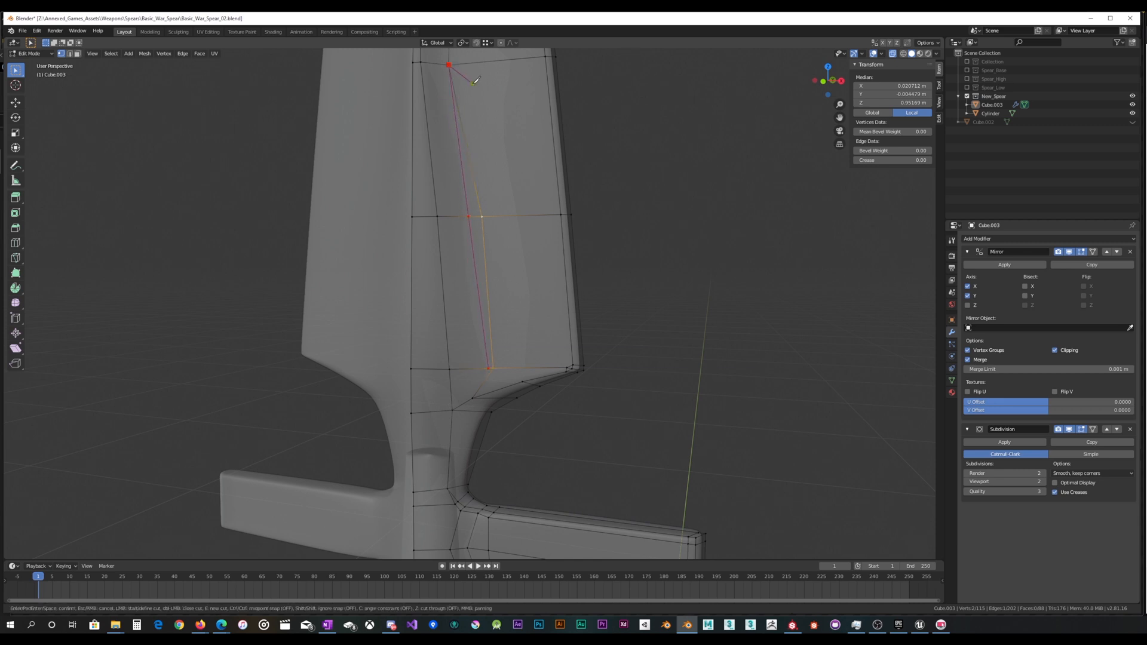
key(Return)
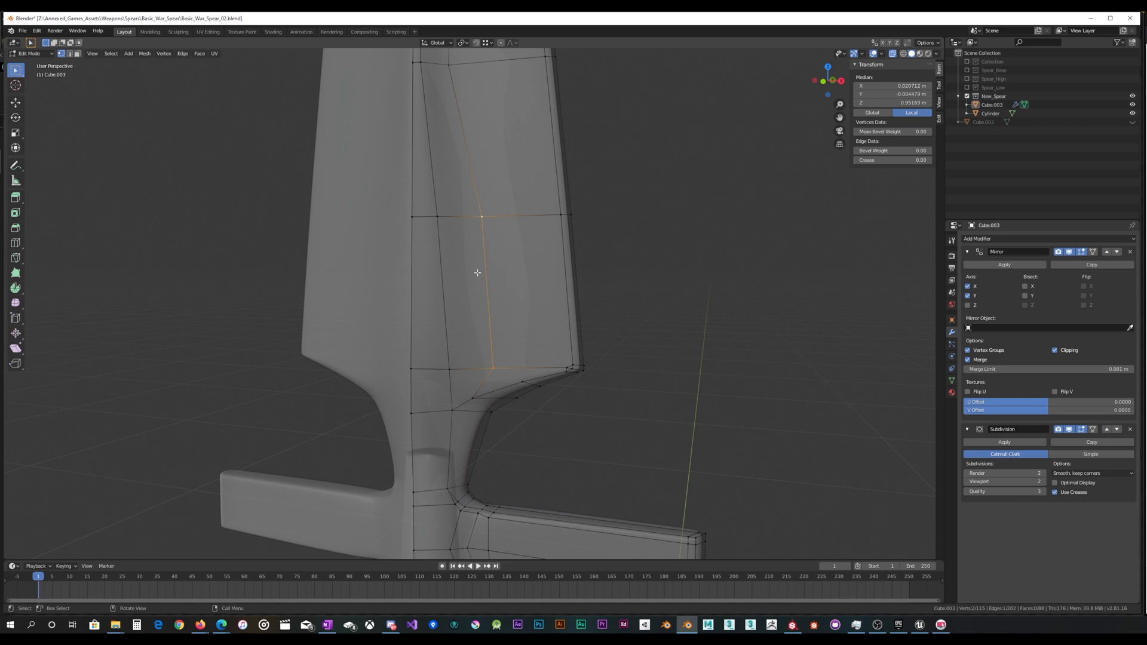
Step: Knife-cut an edge from the inner vertex at the blade's base to the vertex two rows above, then inspect the surface with X-ray off
key(k)
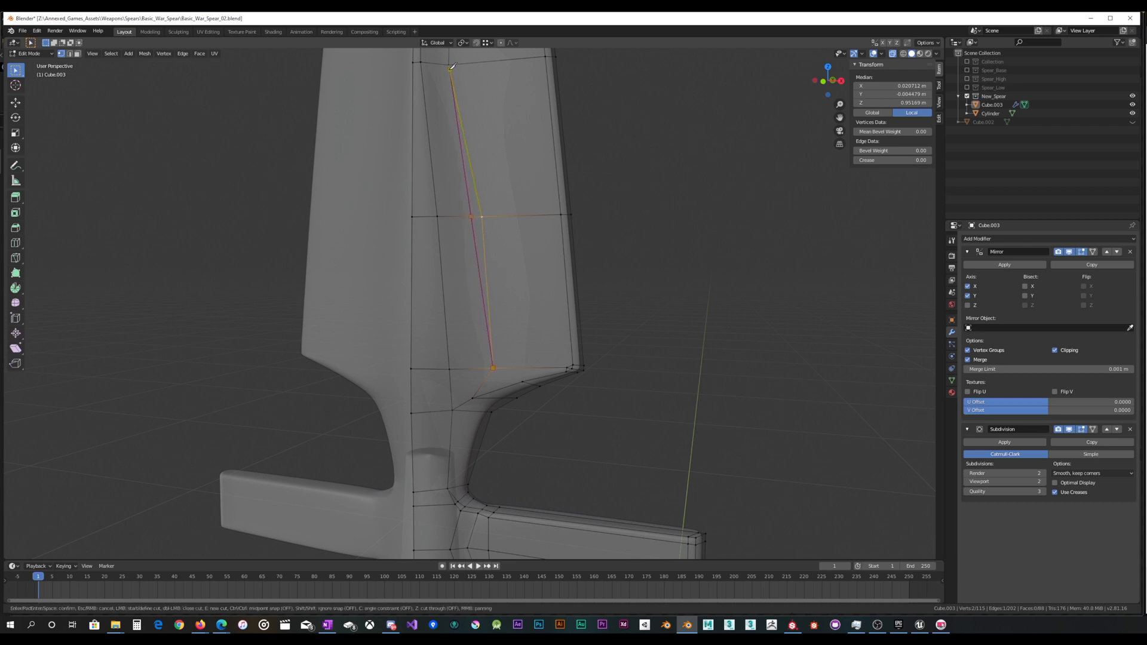
key(Return)
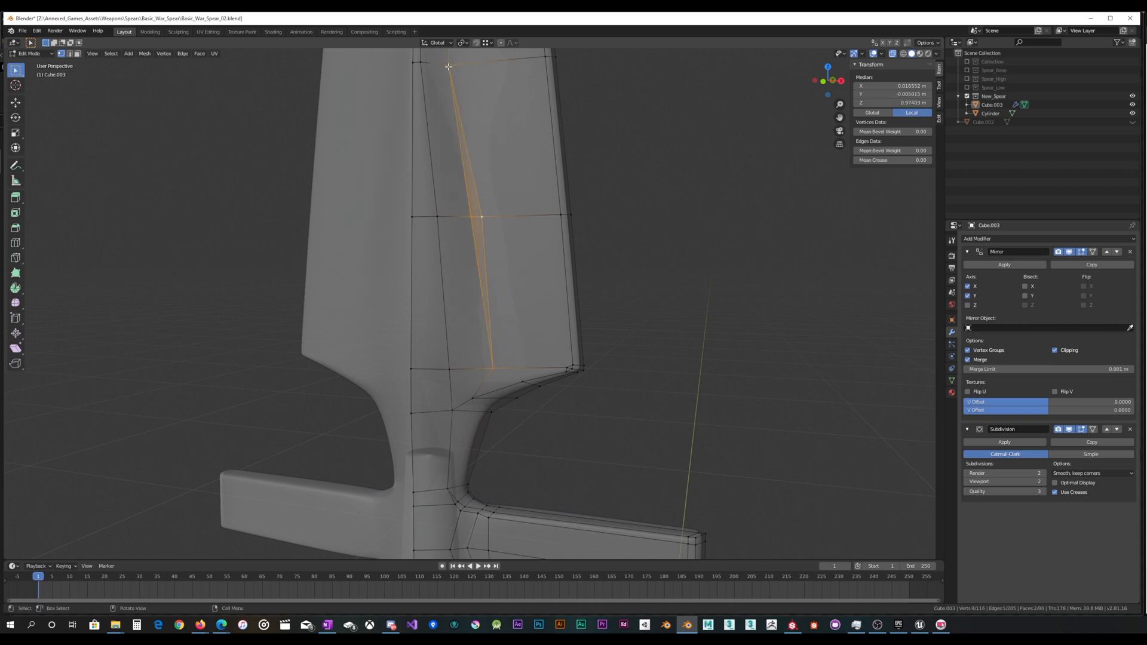
key(Tab)
scroll(567, 258, up, 3)
middle_drag(582, 235, 617, 254)
click(893, 53)
middle_drag(652, 203, 520, 268)
Step: Knife-cut an edge alongside the blade's central ridge, from the upper inner vertex down to the neck's top edge, and check the smoothed result
key(Tab)
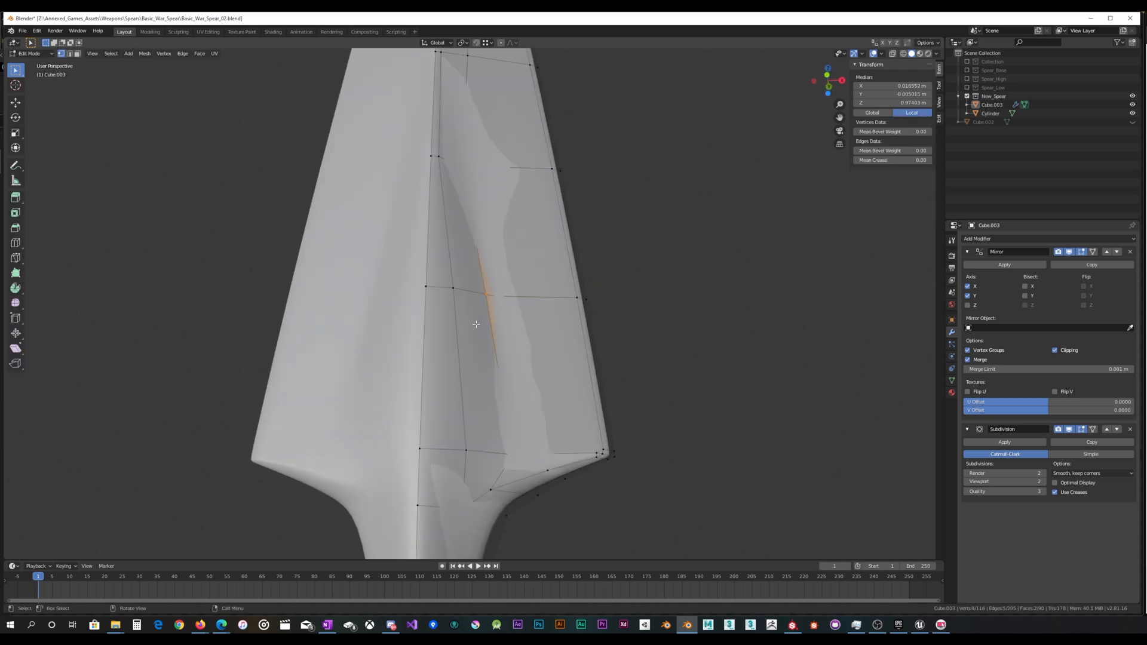
middle_drag(476, 324, 475, 306)
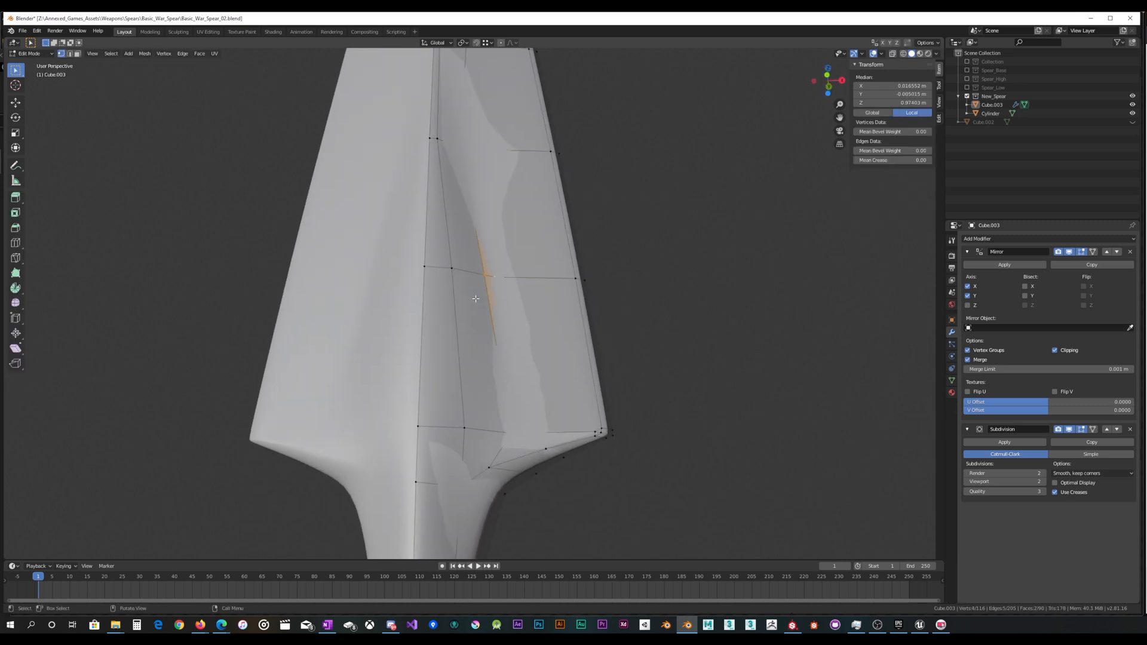
key(k)
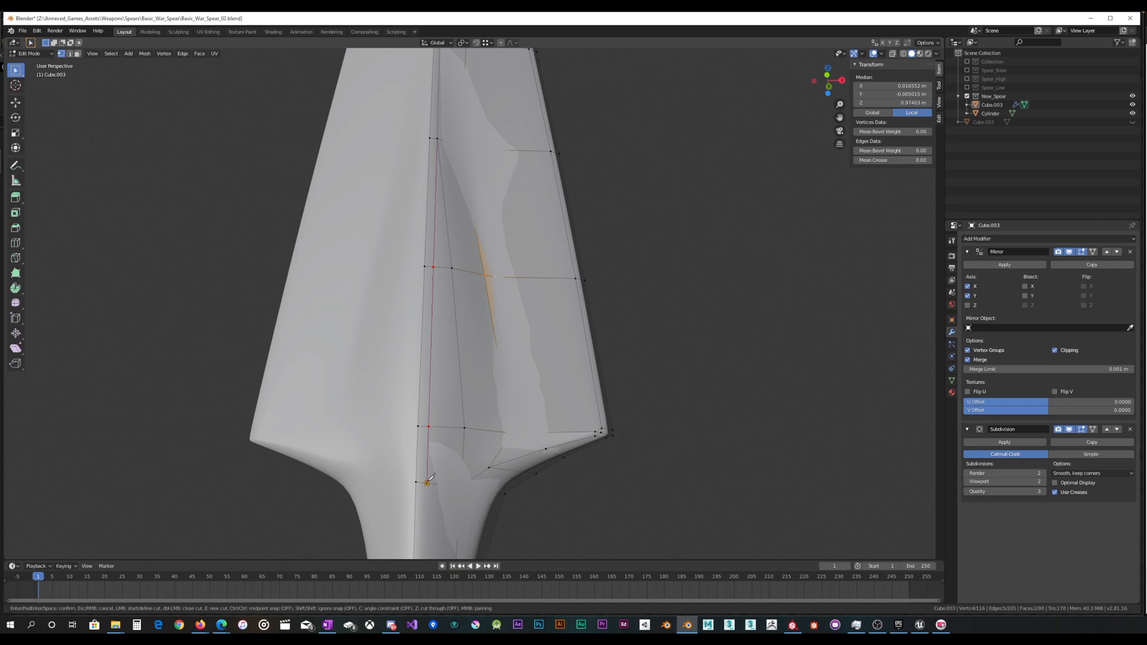
click(427, 483)
key(Return)
key(Tab)
middle_drag(451, 456, 426, 455)
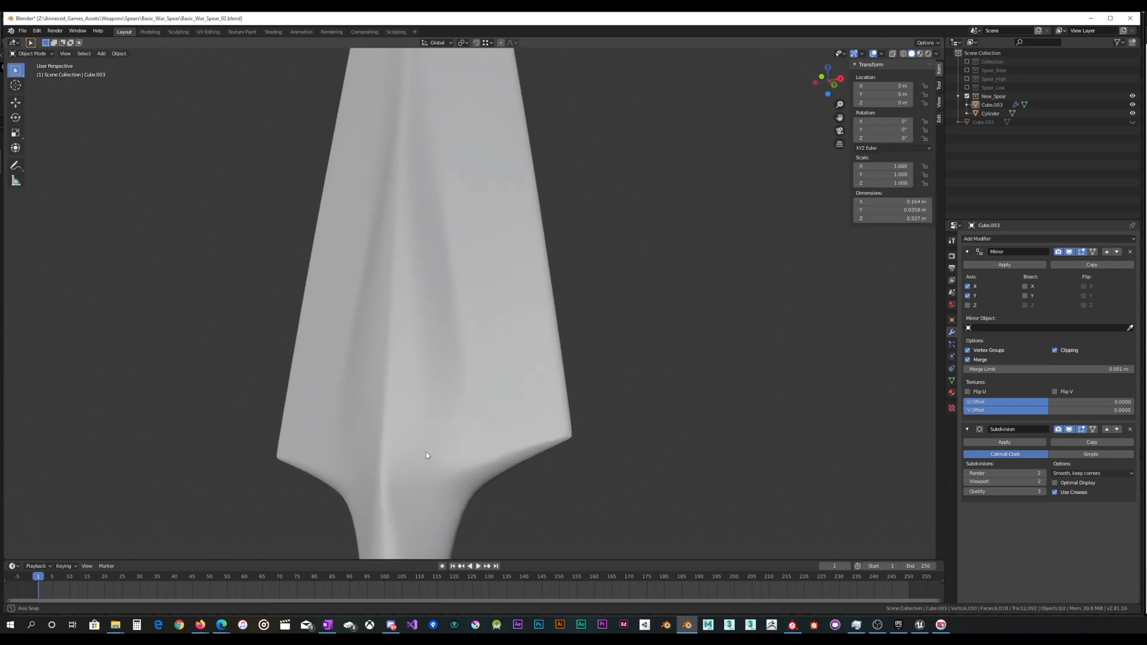
Step: With X-ray on, knife-cut an edge from the inner vertex at the blade's base to the neck's upper side vertex and check the shading
key(Tab)
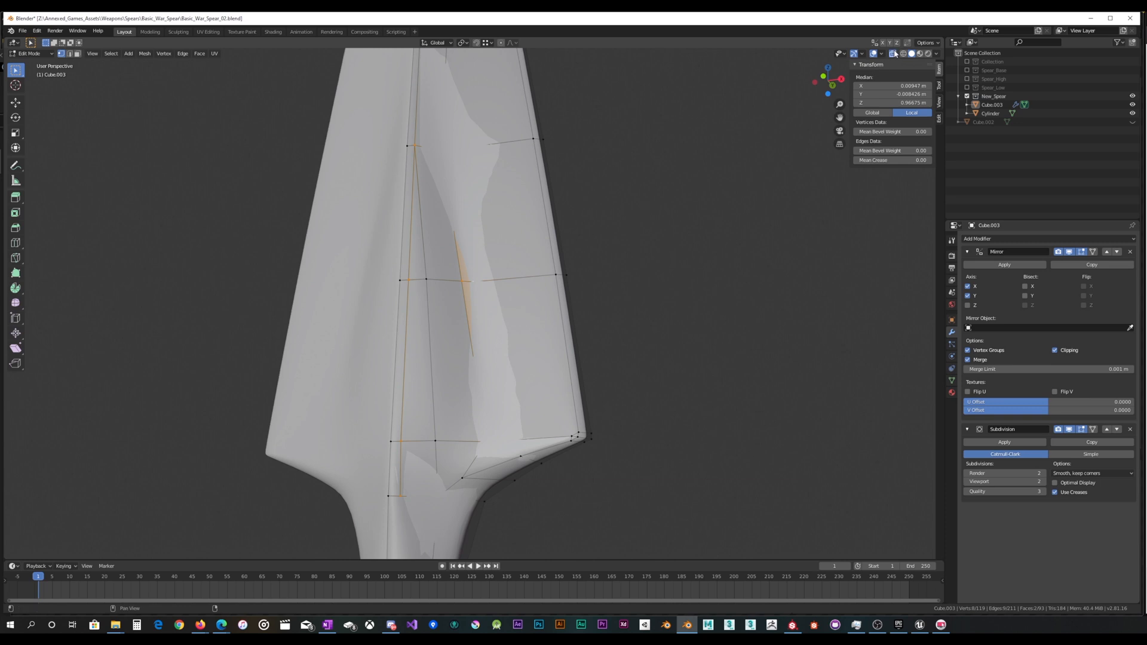
click(894, 54)
shift+middle_drag(634, 414, 635, 359)
scroll(557, 388, up, 3)
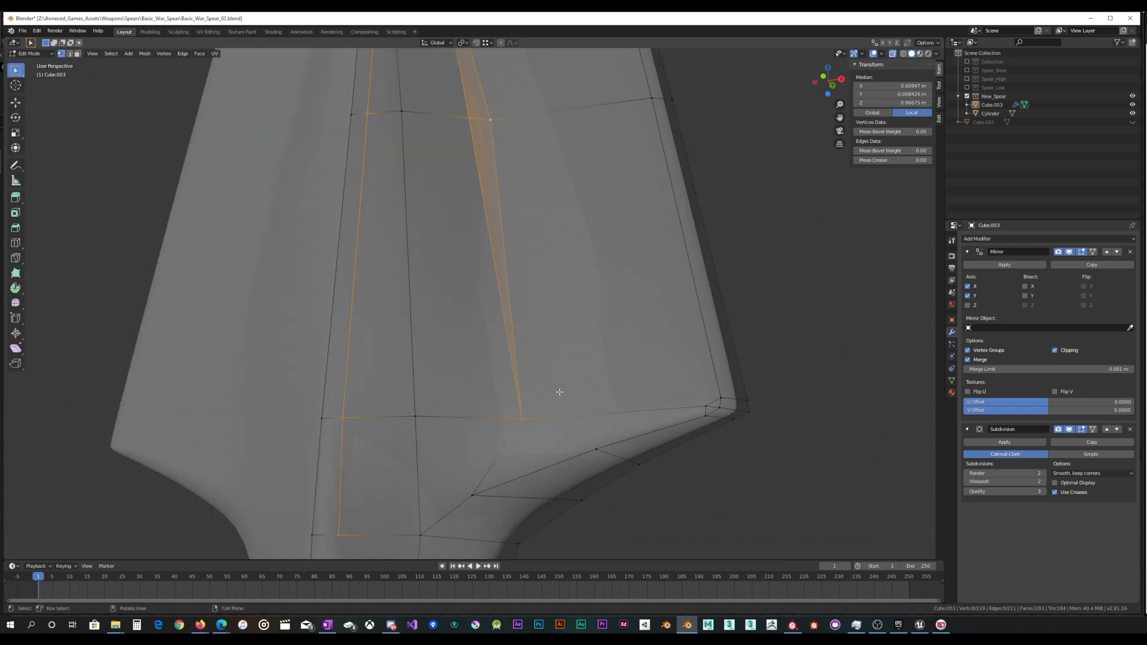
shift+middle_drag(576, 440, 572, 413)
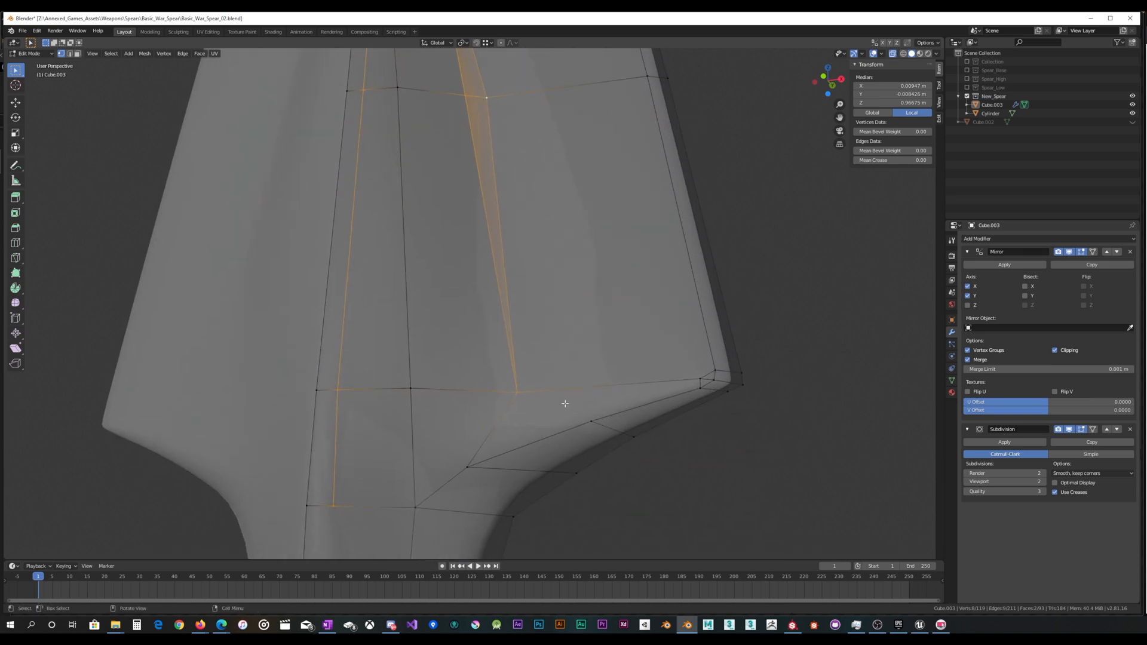
key(k)
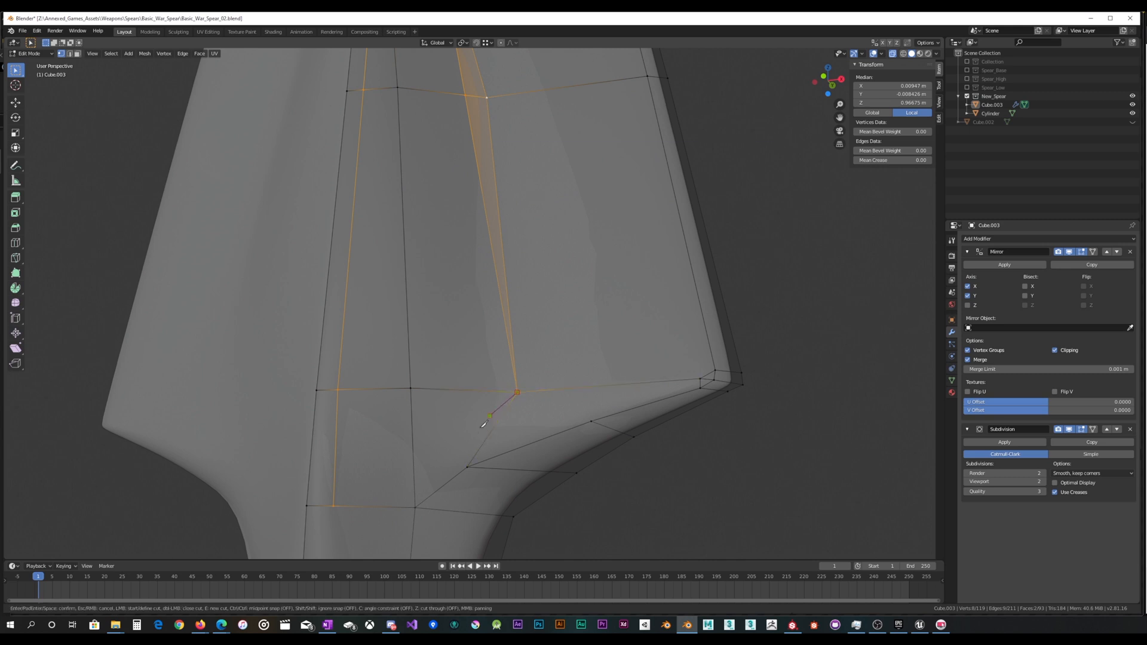
click(417, 507)
key(Return)
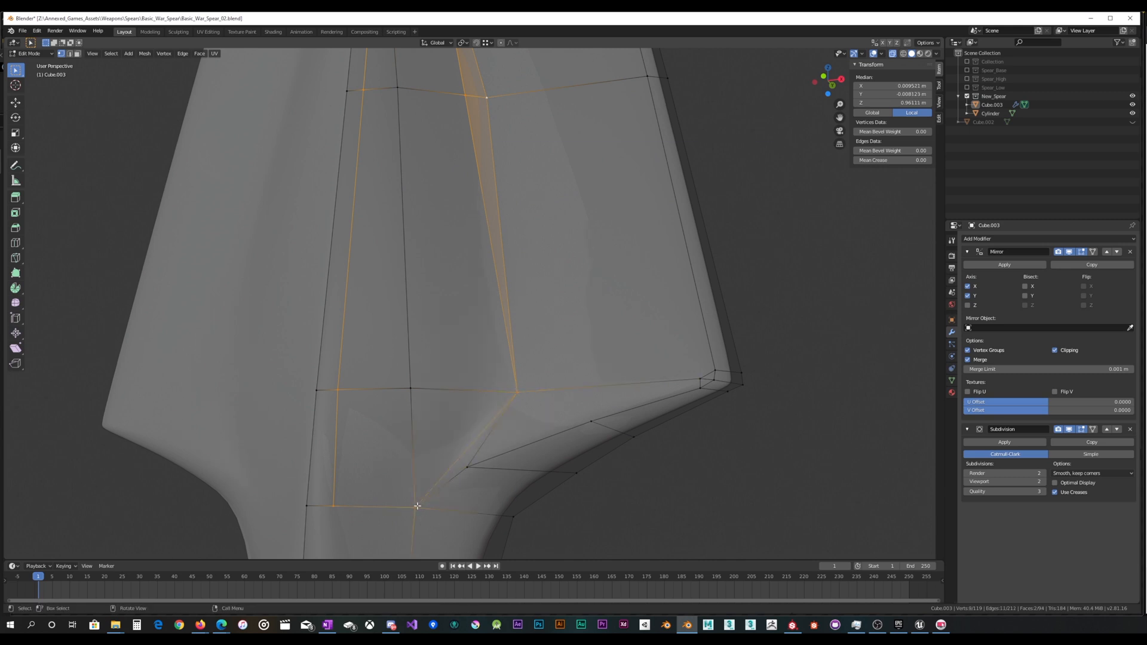
key(Tab)
middle_drag(473, 454, 512, 453)
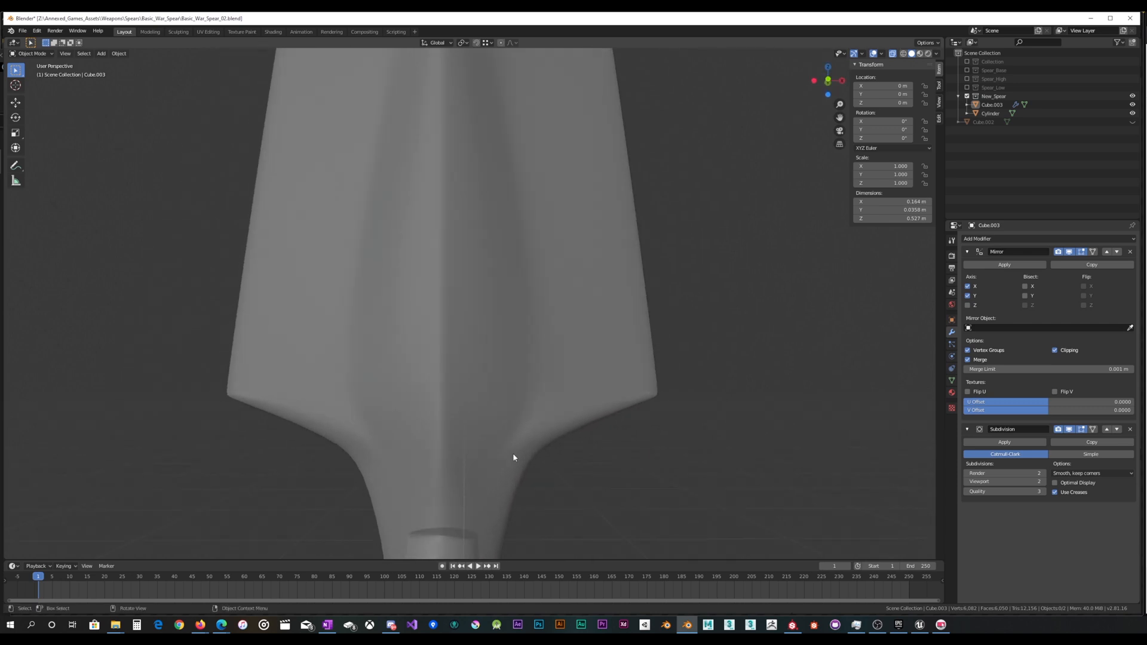
Step: Move the inner vertex at the blade's base by -0.00379 m along X
key(Tab)
click(534, 379)
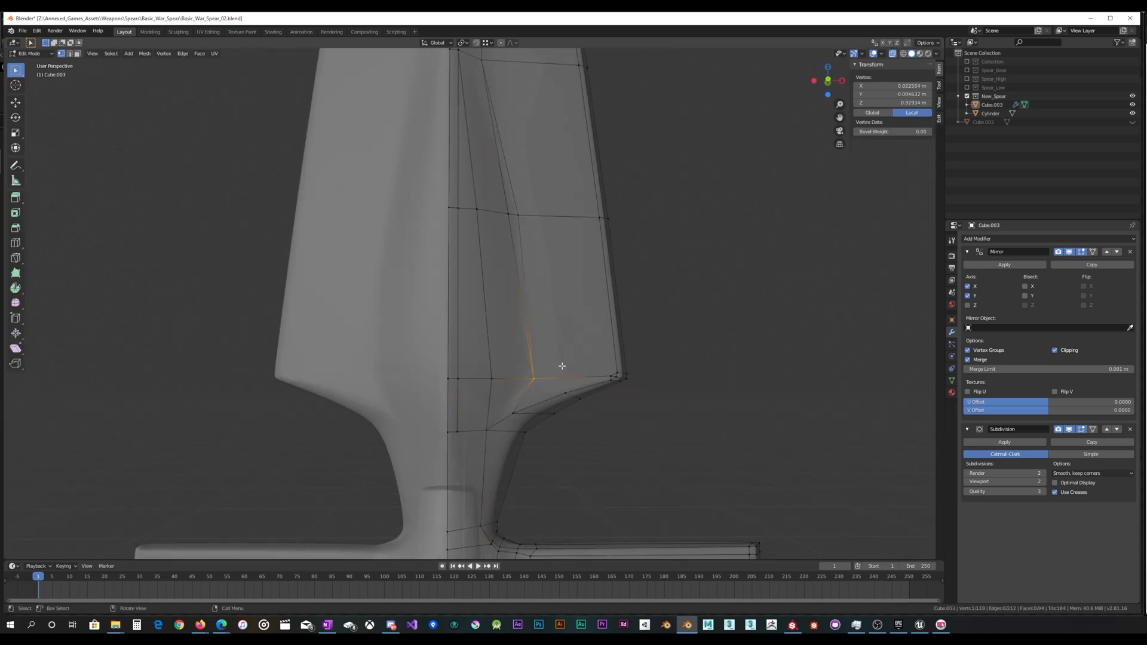
key(g)
key(y)
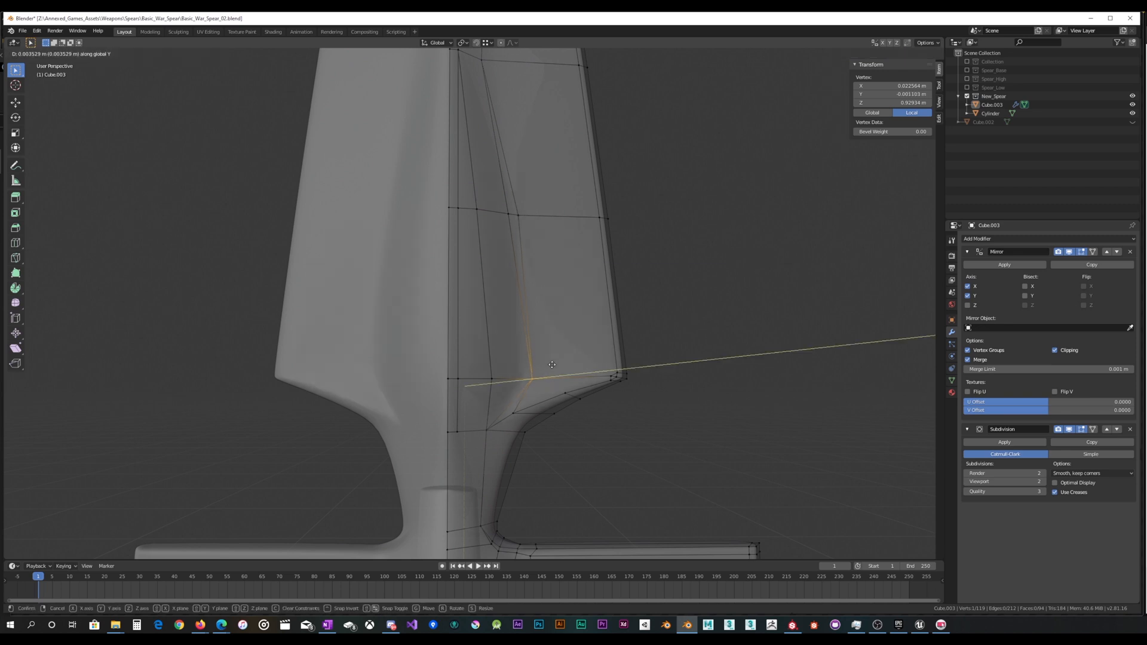
right_click(656, 372)
key(g)
key(x)
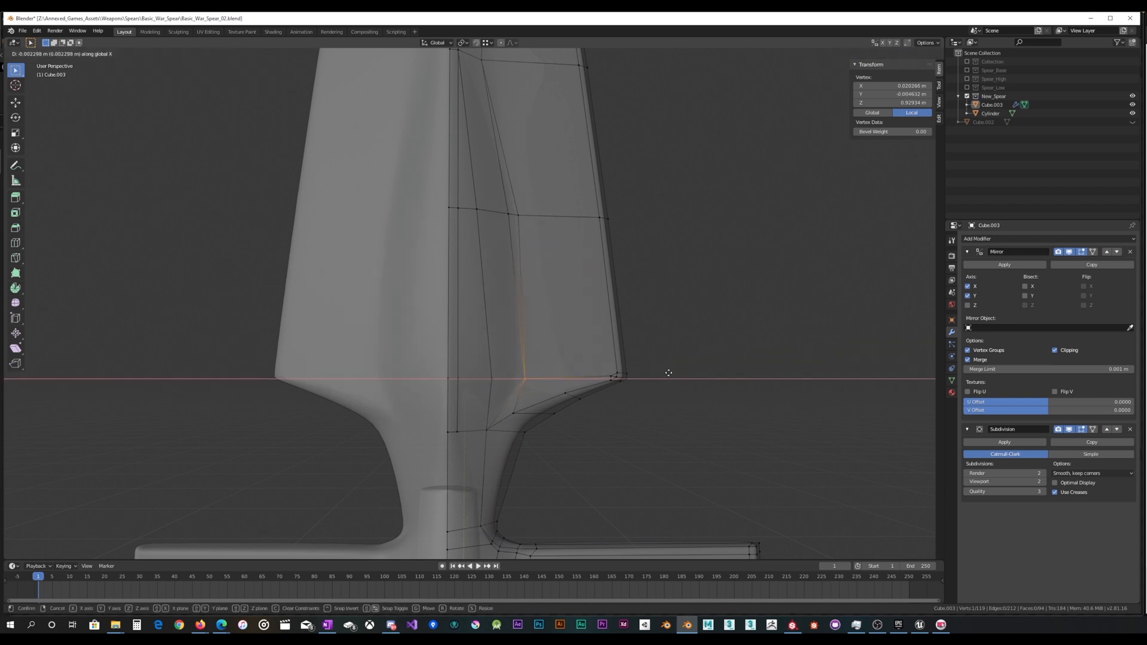
click(664, 373)
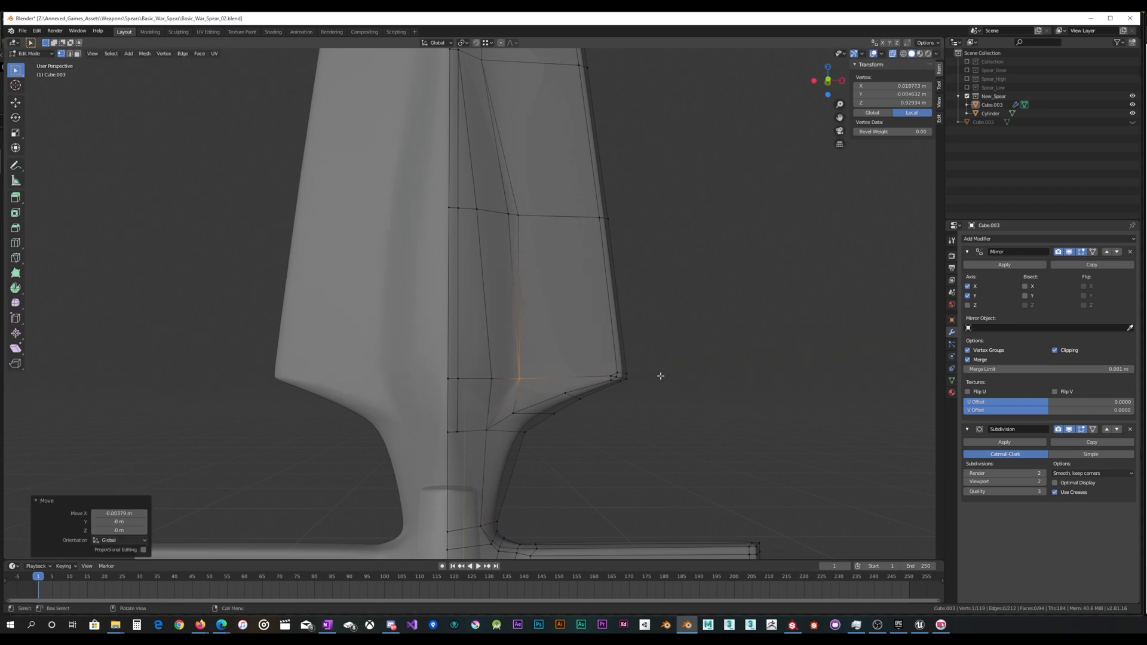
Step: Knife-cut an edge from the neck's upper side vertex, past the blade base's inner vertex, up to the inner cut vertex one row above
scroll(597, 372, up, 3)
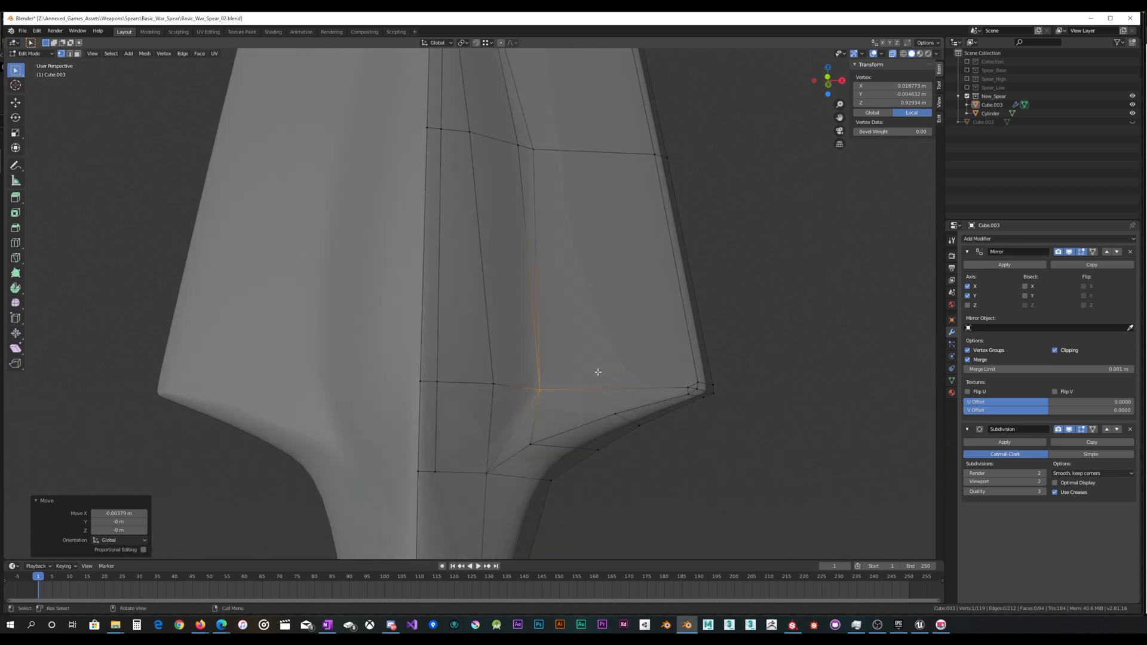
key(k)
click(537, 390)
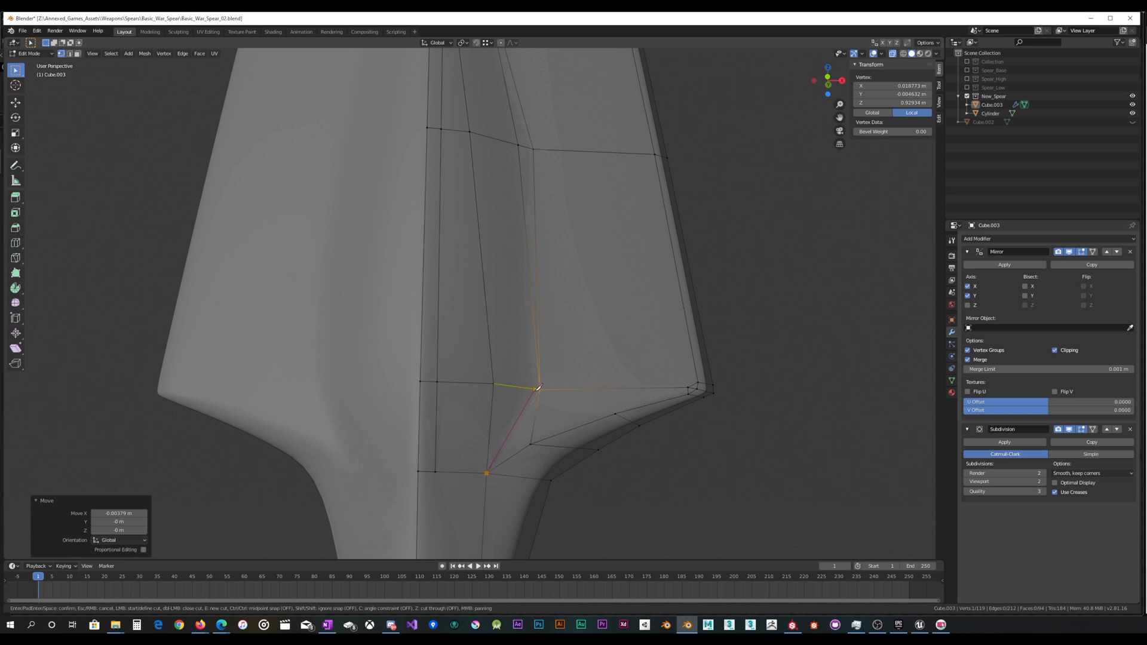
click(519, 144)
key(Return)
click(517, 146)
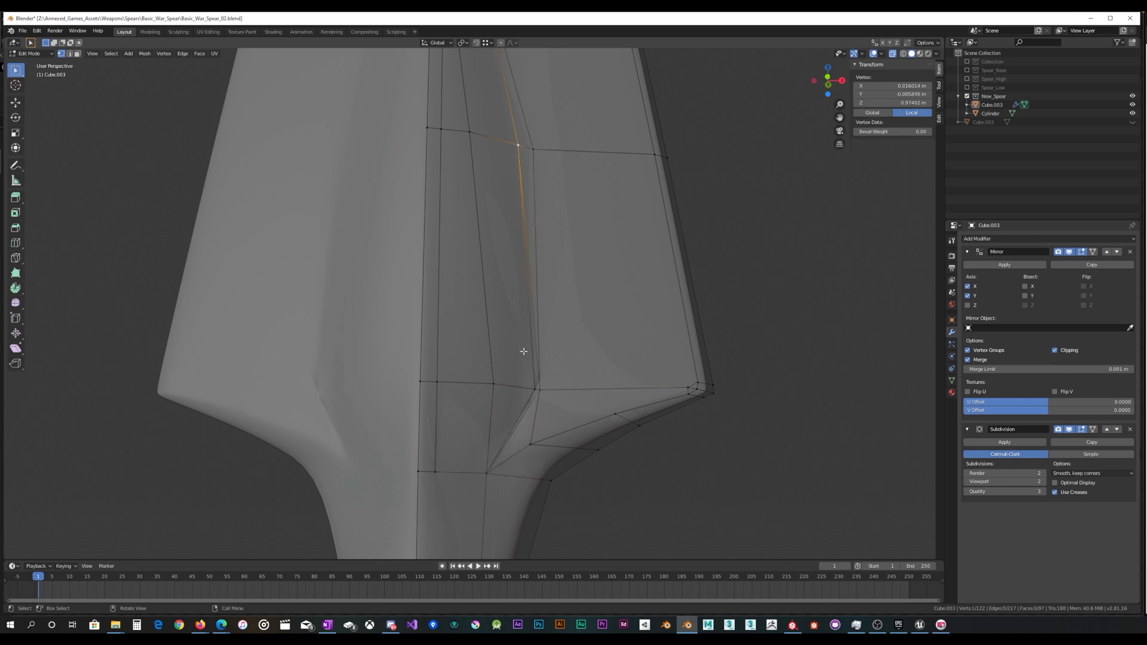
Step: Dissolve the edges running from the upper inner cut vertex to the blade base's inner vertex and on to the neck's upper side vertex
shift+click(538, 388)
key(x)
click(581, 370)
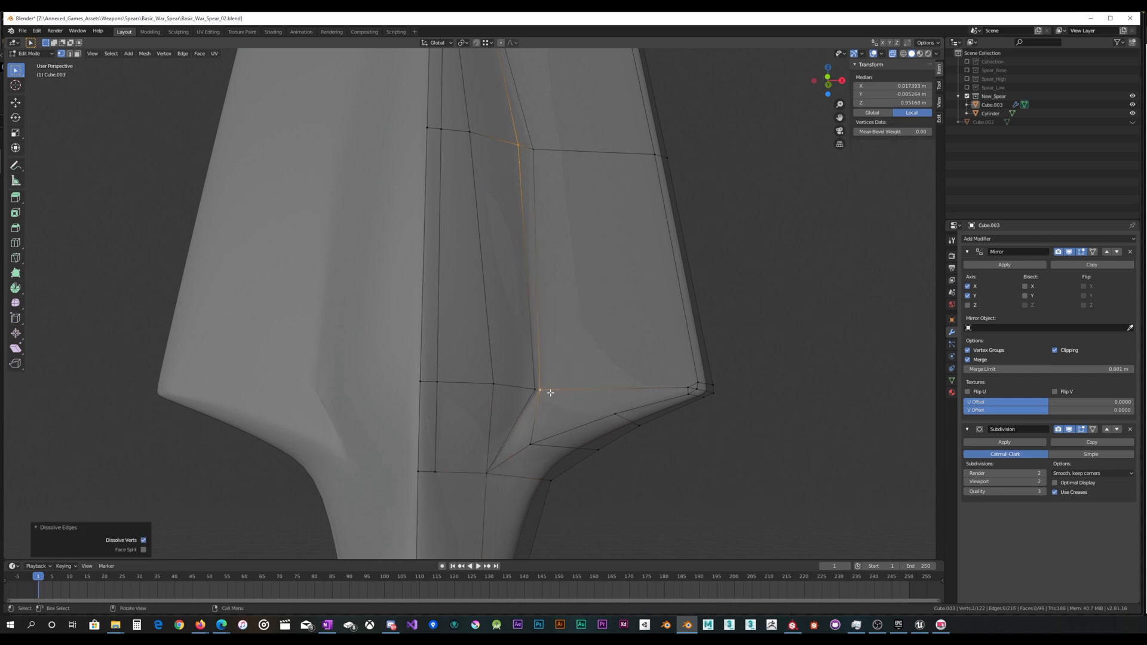
click(541, 391)
shift+click(488, 470)
key(x)
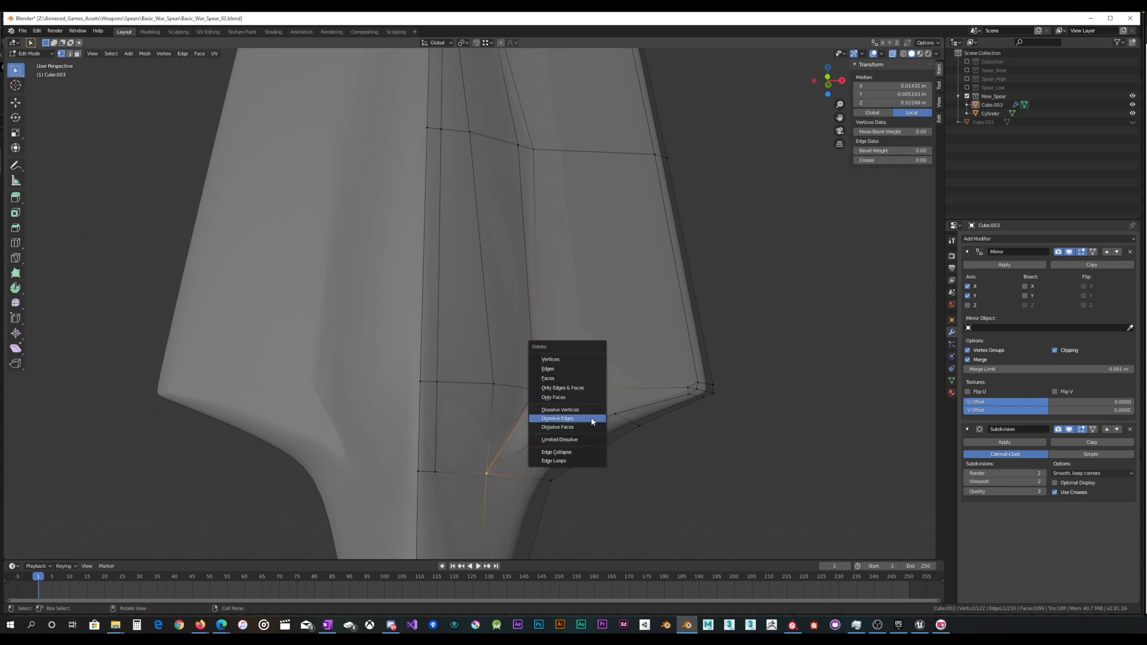
click(593, 419)
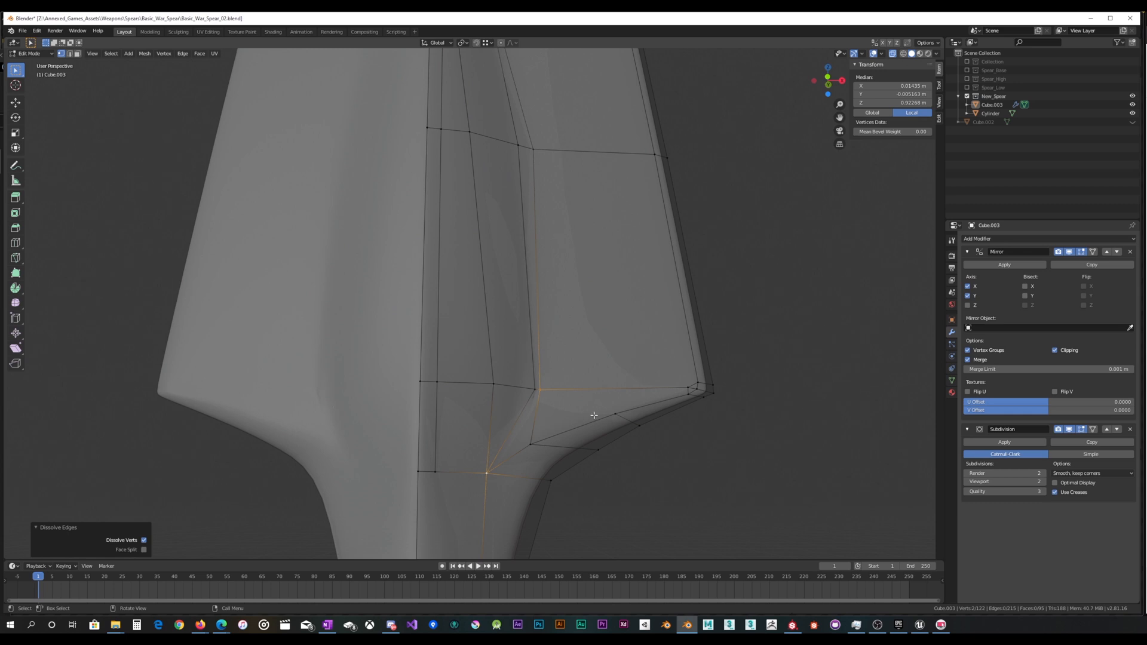
Step: Merge the overlapping vertices at the blade base's inner corner at their center and check the smoothed result in Object Mode
middle_drag(594, 415, 589, 389)
click(500, 387)
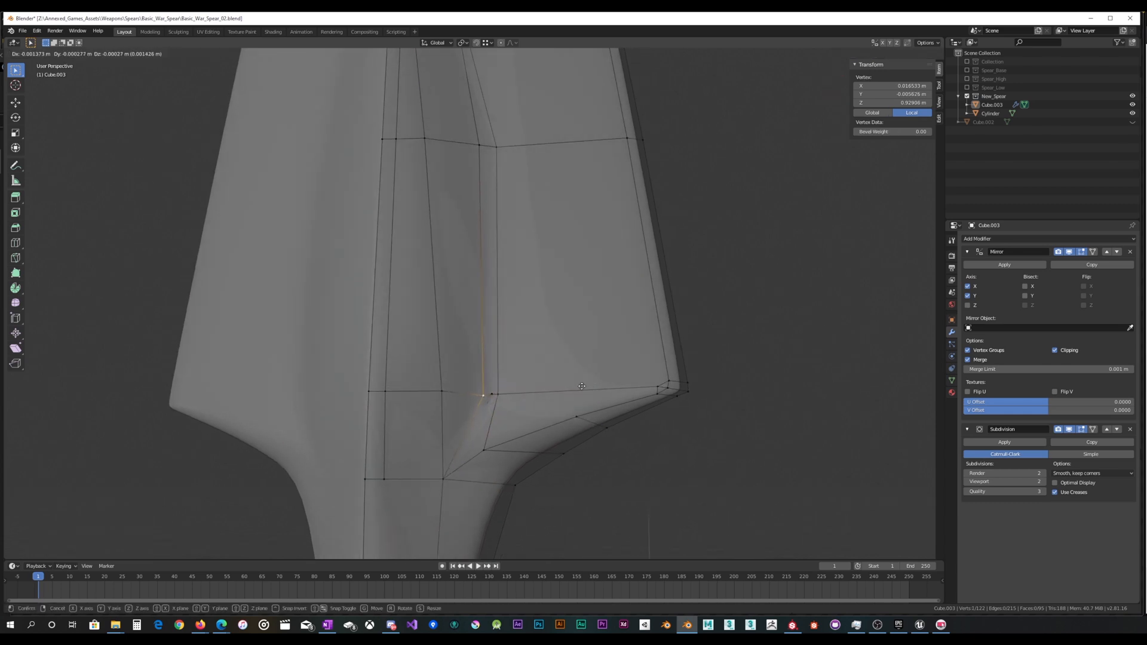
scroll(495, 395, up, 3)
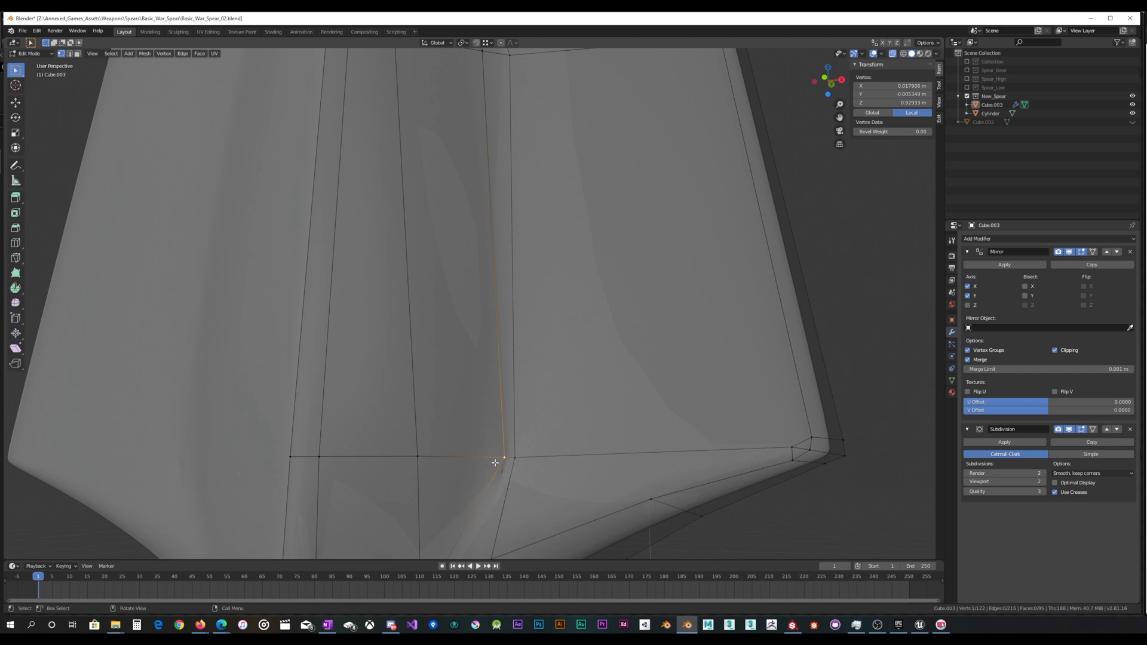
drag(495, 462, 510, 447)
right_click(576, 412)
mouse_move(576, 411)
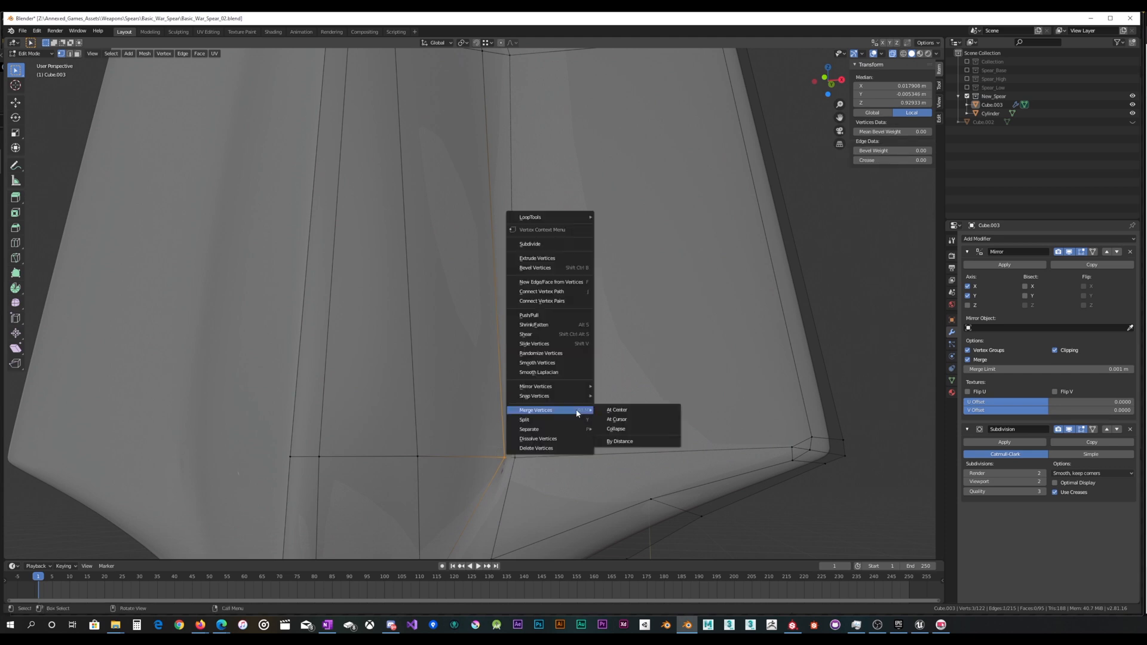
click(613, 410)
scroll(566, 406, down, 6)
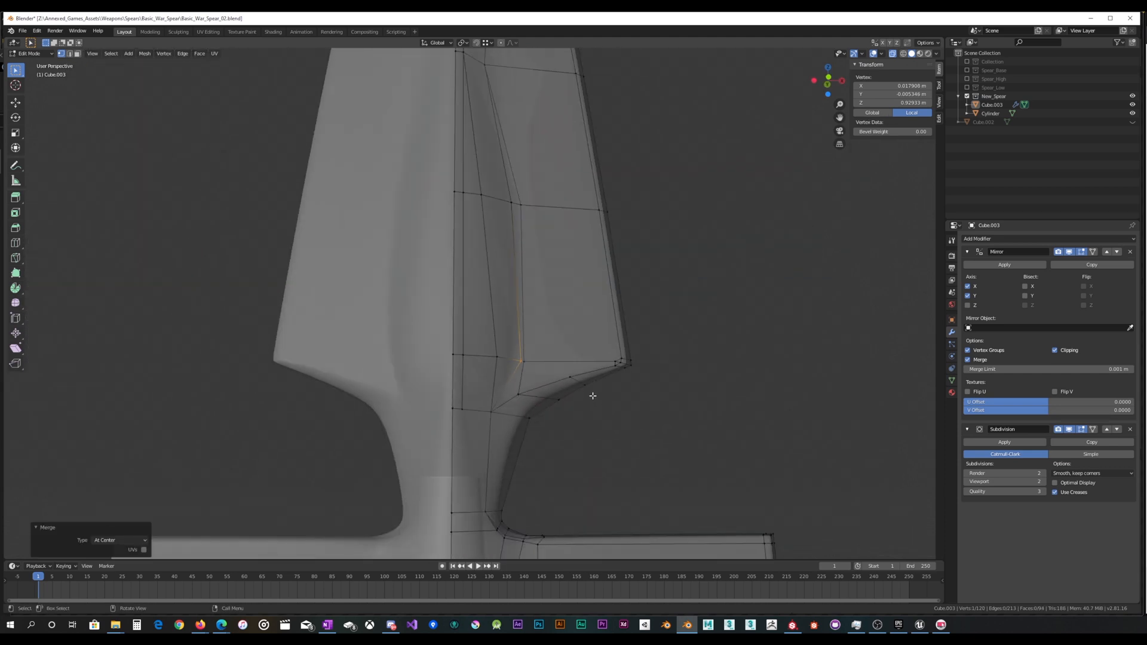
key(Tab)
middle_drag(593, 397, 651, 363)
scroll(766, 177, down, 3)
middle_drag(766, 177, 574, 332)
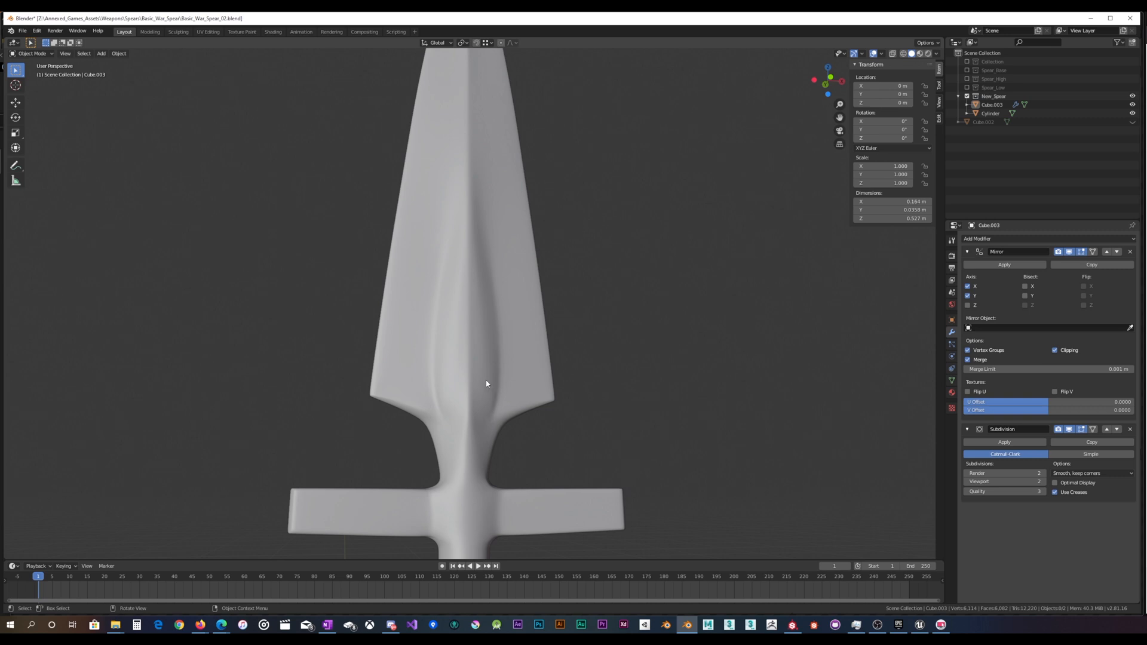
Step: Dissolve the diagonal edge between the merged inner vertex at the blade base and the neck's upper side vertex
middle_drag(487, 383, 509, 352)
scroll(470, 378, up, 5)
key(Tab)
scroll(580, 323, up, 3)
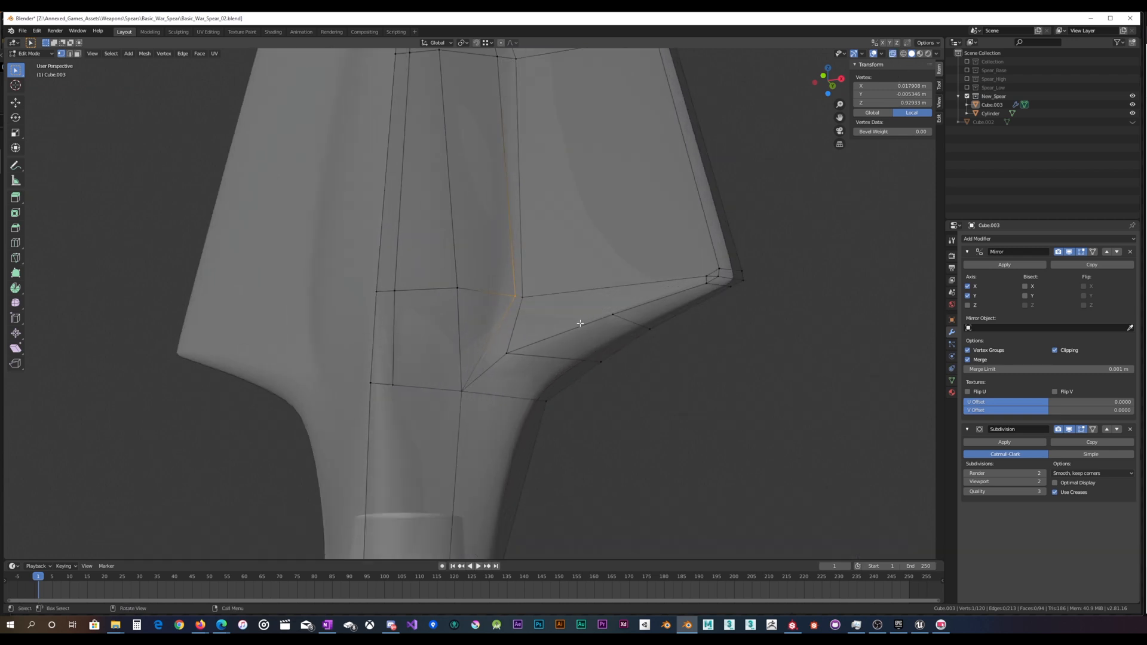
shift+click(513, 299)
key(x)
click(514, 299)
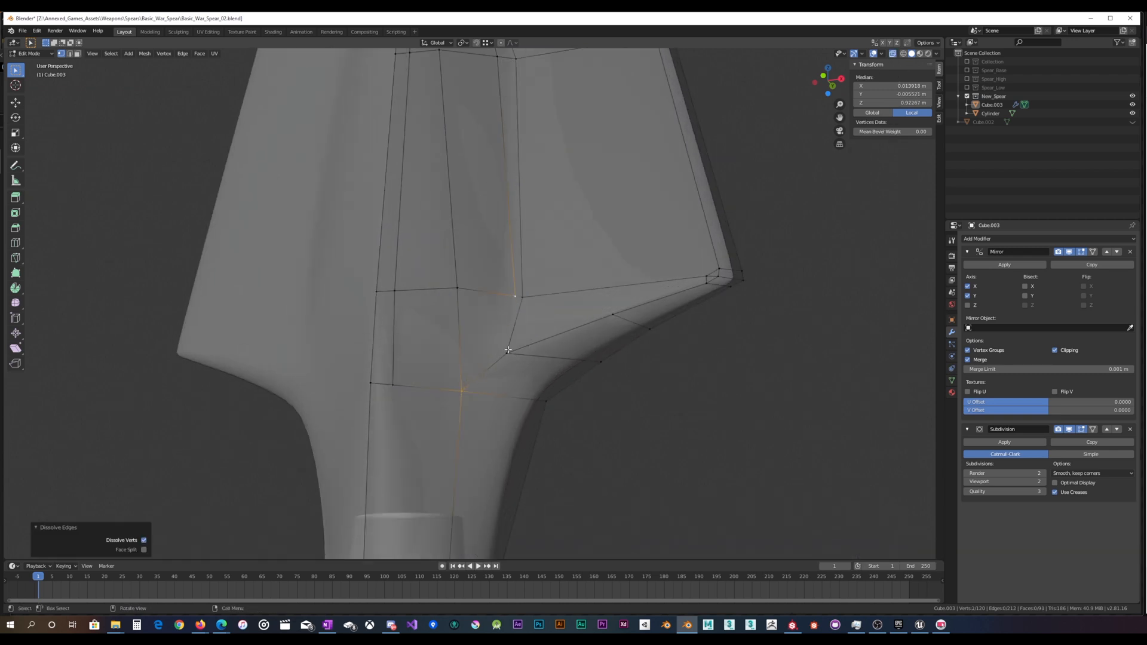
Step: Knife-cut an edge from the junction vertex below the blade base to the outer vertex at the neck's upper rim
key(k)
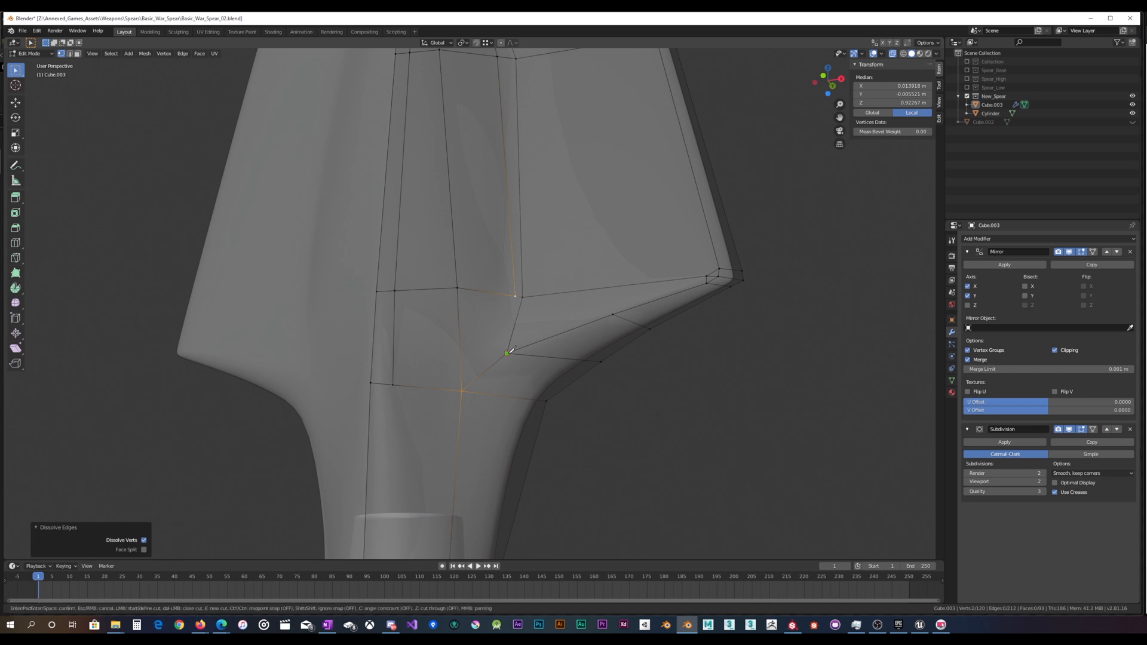
click(546, 400)
key(Return)
Step: Move the junction vertex below the blade base outward and slightly up, by about 0.0024 m in X and 0.0009 m in Z
middle_drag(546, 400, 570, 399)
drag(584, 357, 585, 358)
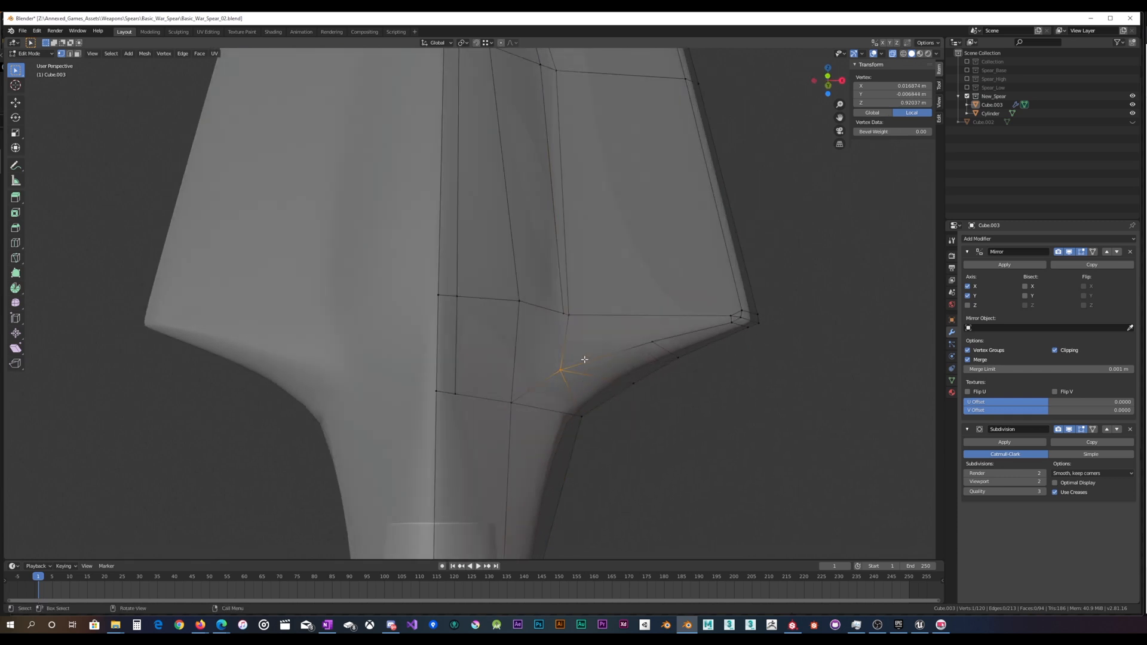
scroll(585, 358, down, 2)
key(g)
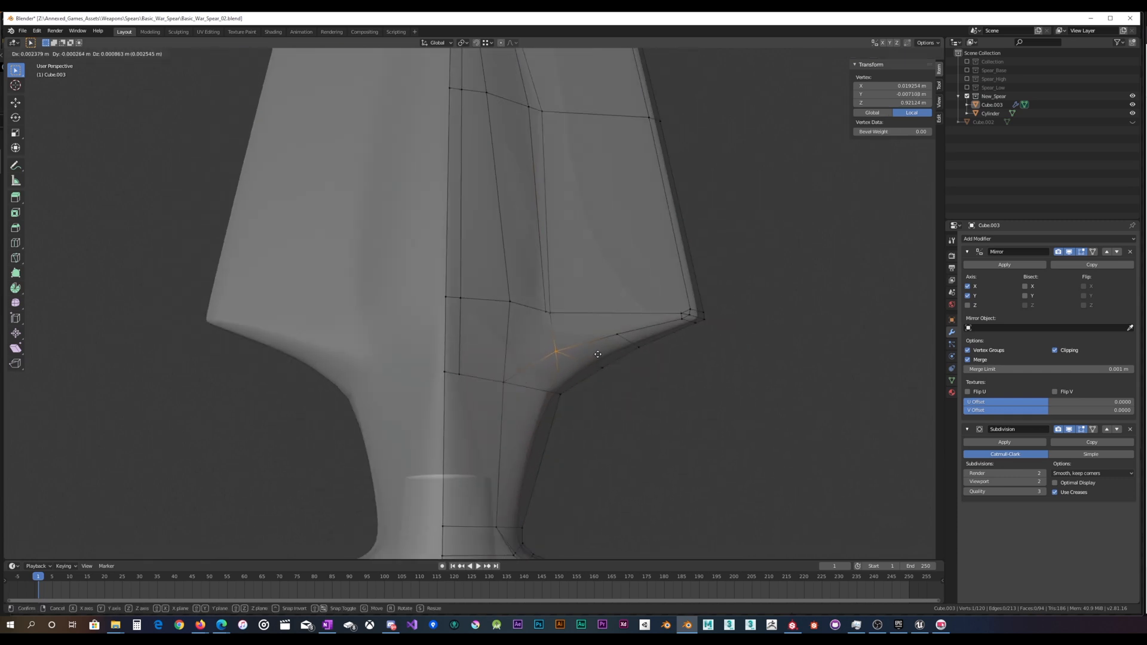
click(597, 354)
Step: Examine the smoothed blade, neck and crossguard from several angles in Object Mode
middle_drag(598, 354, 597, 381)
key(Tab)
scroll(651, 334, down, 2)
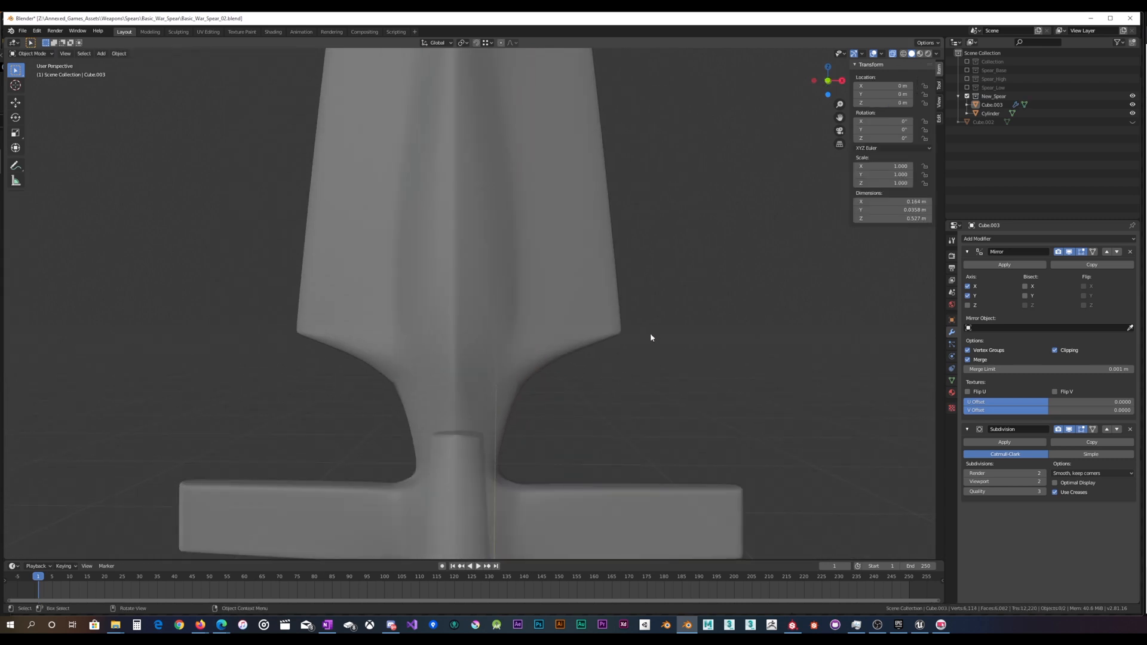
middle_drag(651, 338, 532, 305)
scroll(519, 328, down, 1)
scroll(481, 300, down, 2)
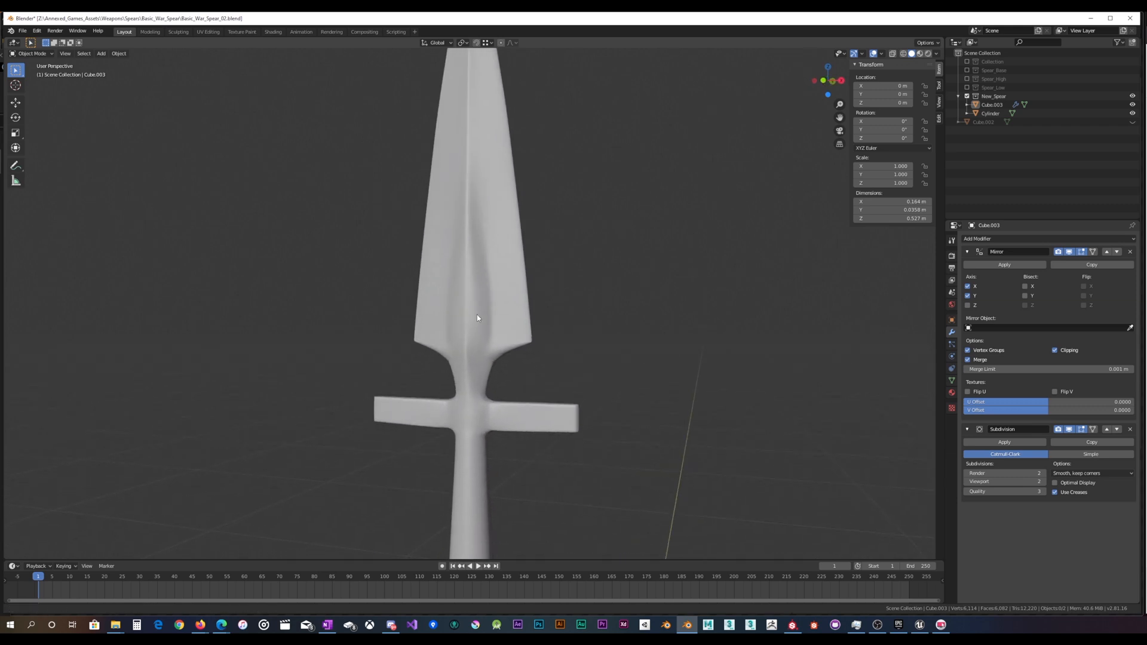
scroll(478, 307, up, 3)
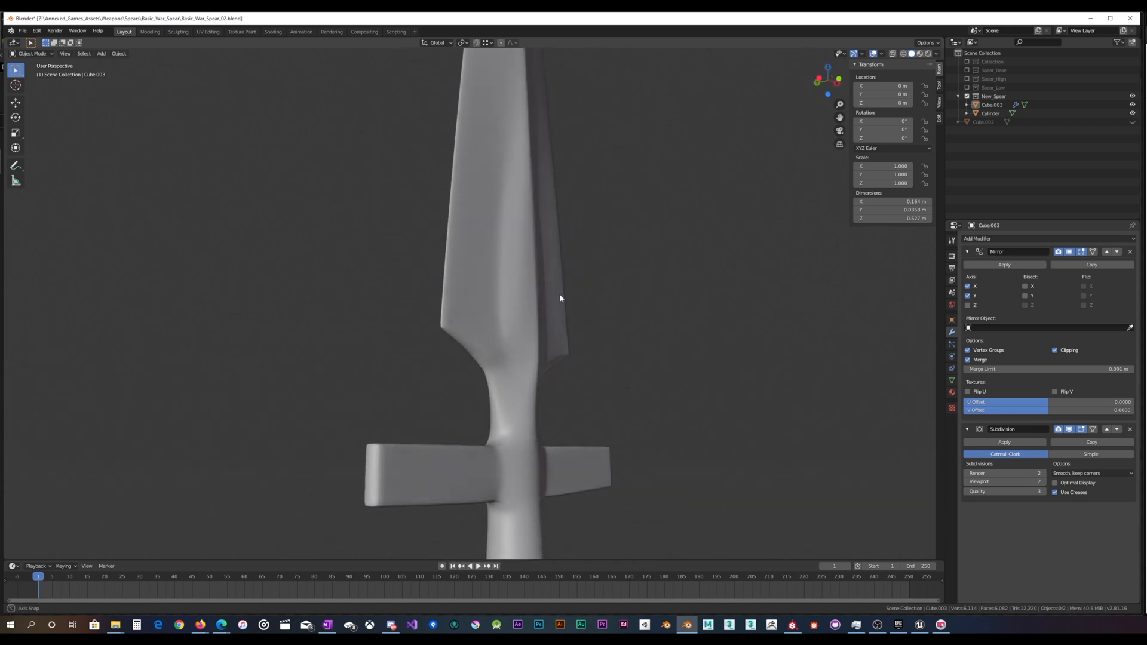